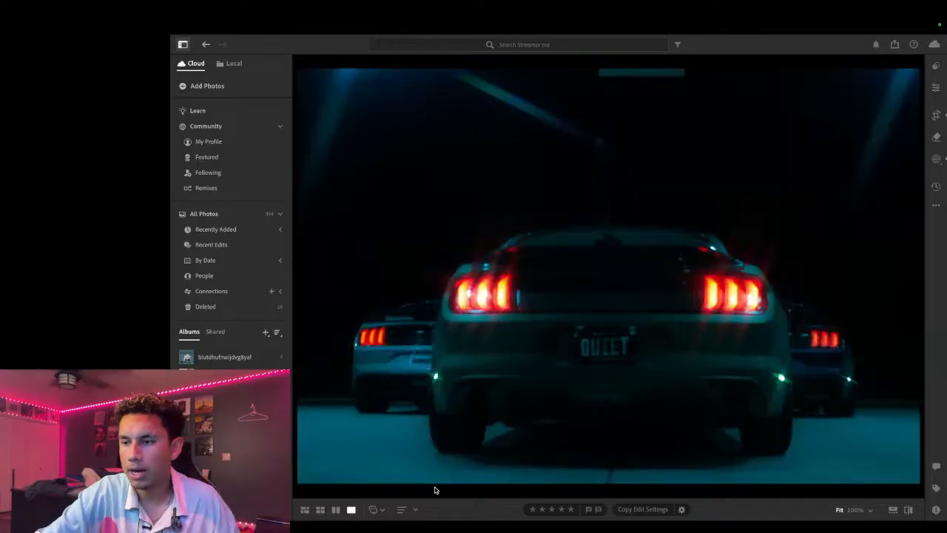
Step: Review the teal-toned car photos in the Streamer era album one by one, ending back at the album's thumbnail grid
{"action": "key", "text": "Right"}
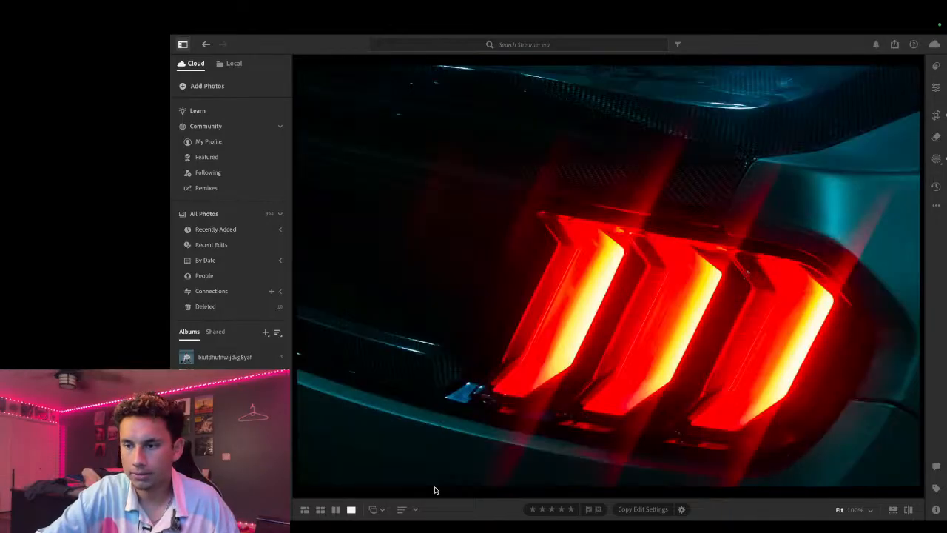
{"action": "key", "text": "Right"}
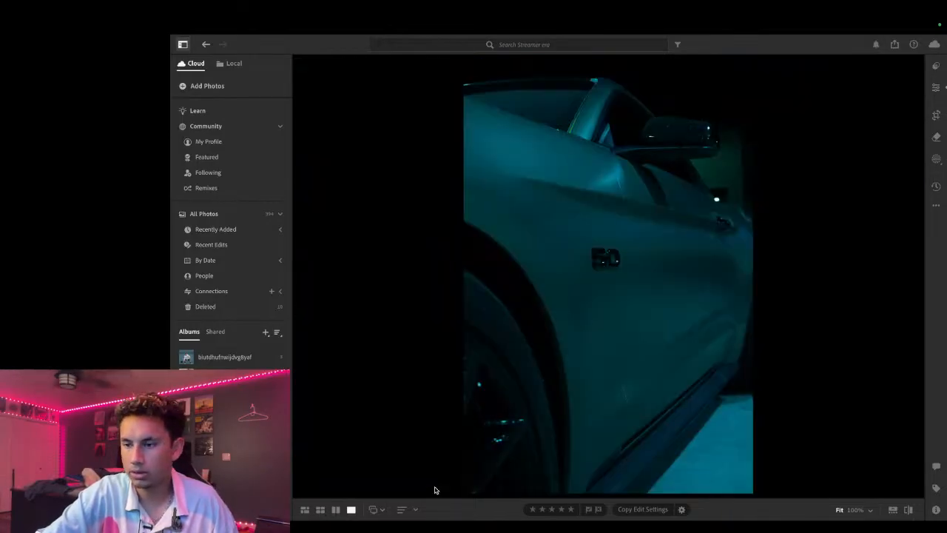
{"action": "key", "text": "Right"}
{"action": "key", "text": "Right"}
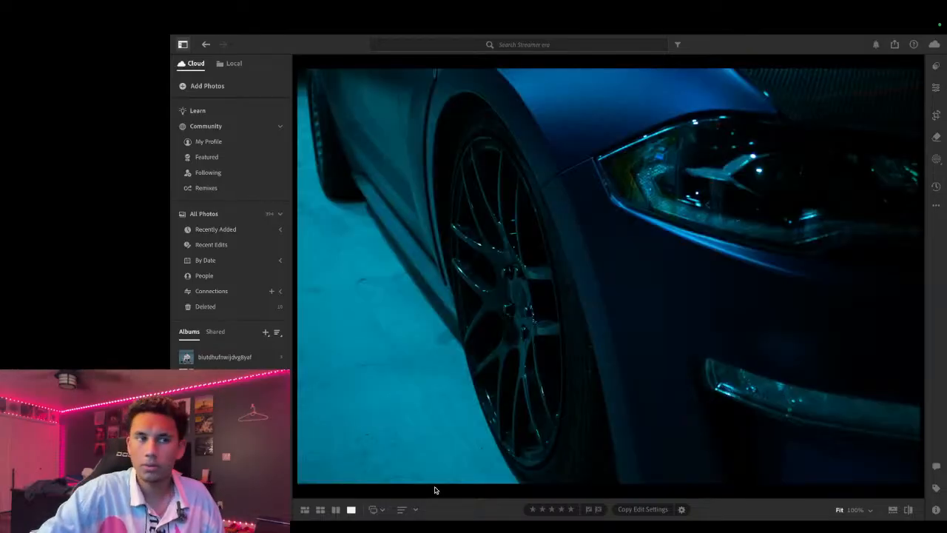
{"action": "key", "text": "Right"}
{"action": "key", "text": "Right"}
{"action": "key", "text": "Right"}
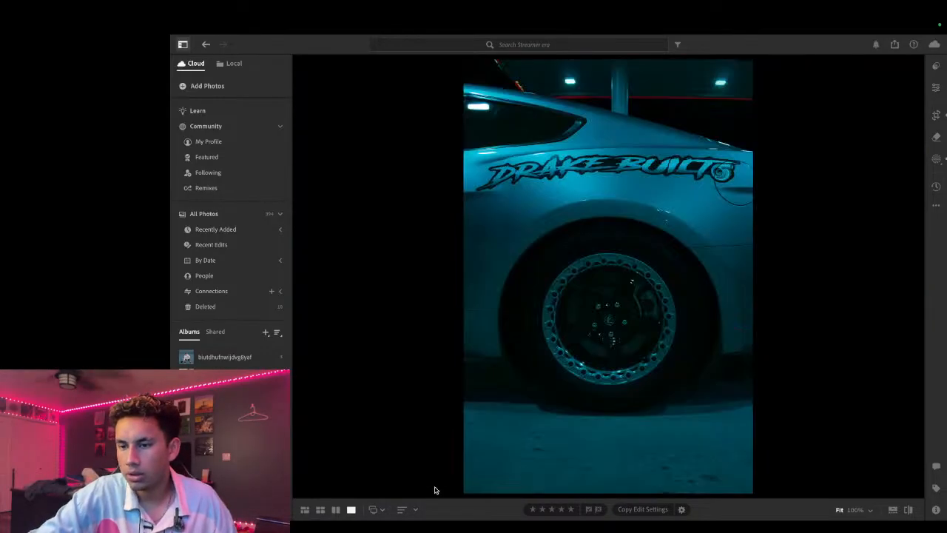
{"action": "key", "text": "Right"}
{"action": "key", "text": "Right"}
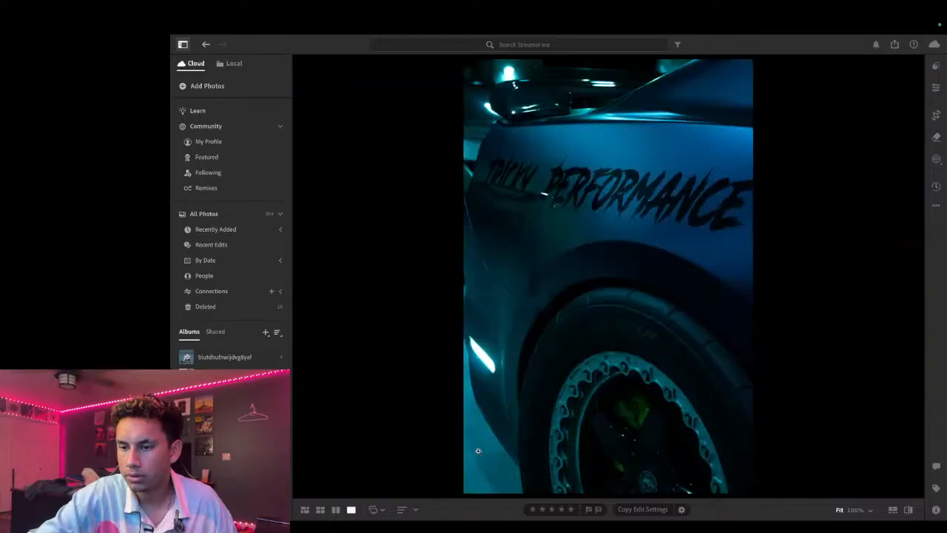
{"action": "key", "text": "g"}
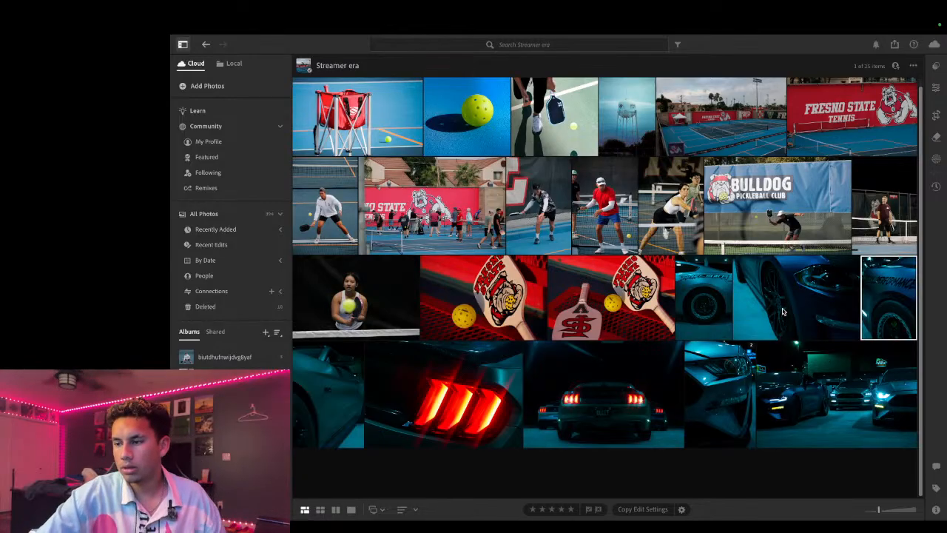
Step: Open the portrait photo of the front bumper and headlight, hide the library sidebar, and compare the edit with the original
{"action": "double_click", "coordinate": [739, 411]}
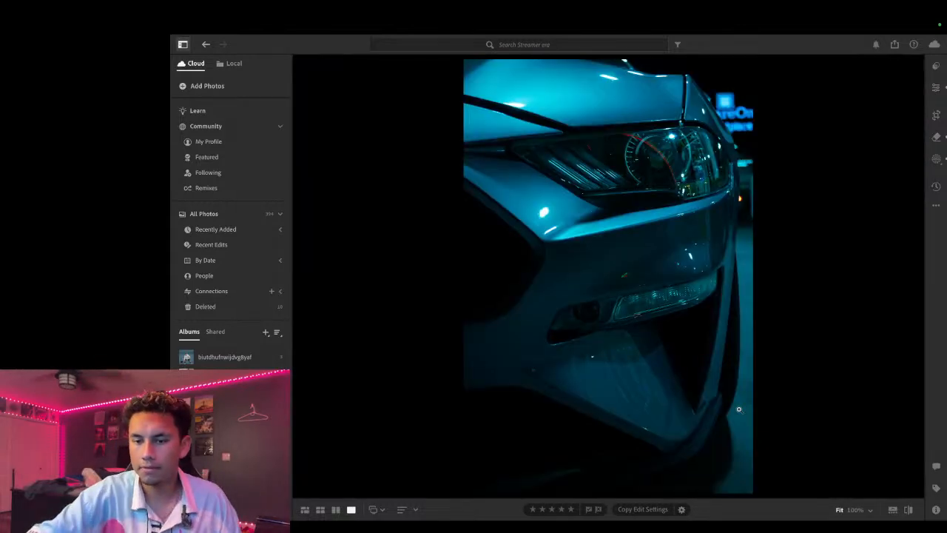
{"action": "left_click", "coordinate": [183, 44]}
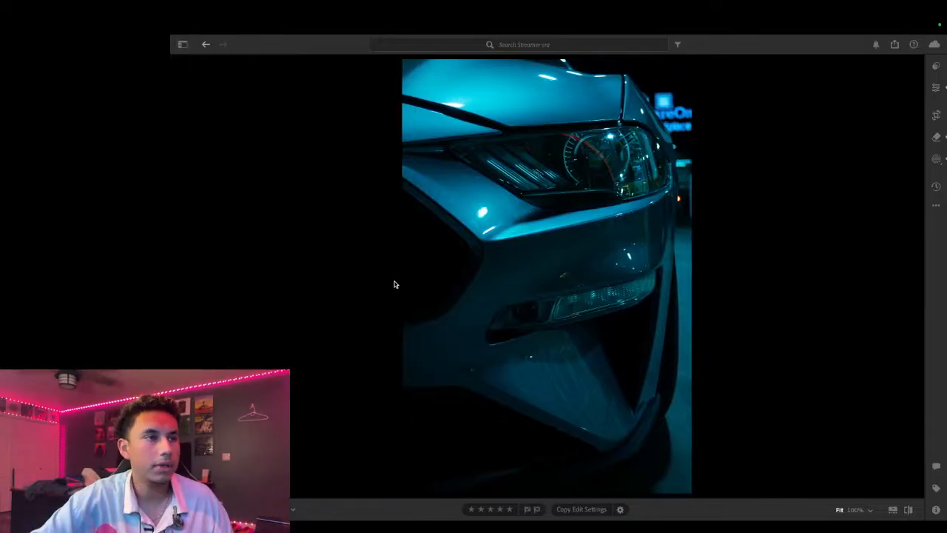
{"action": "key", "text": "backslash"}
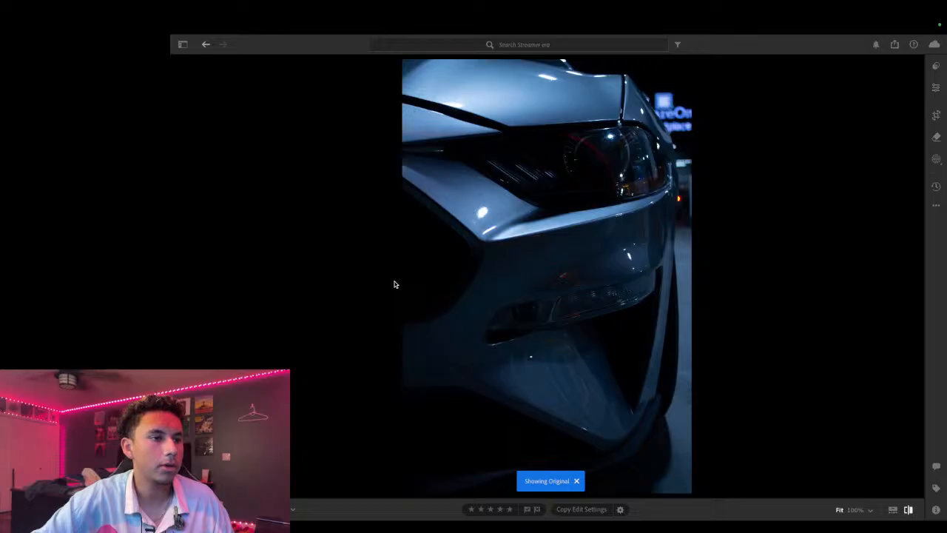
{"action": "key", "text": "backslash"}
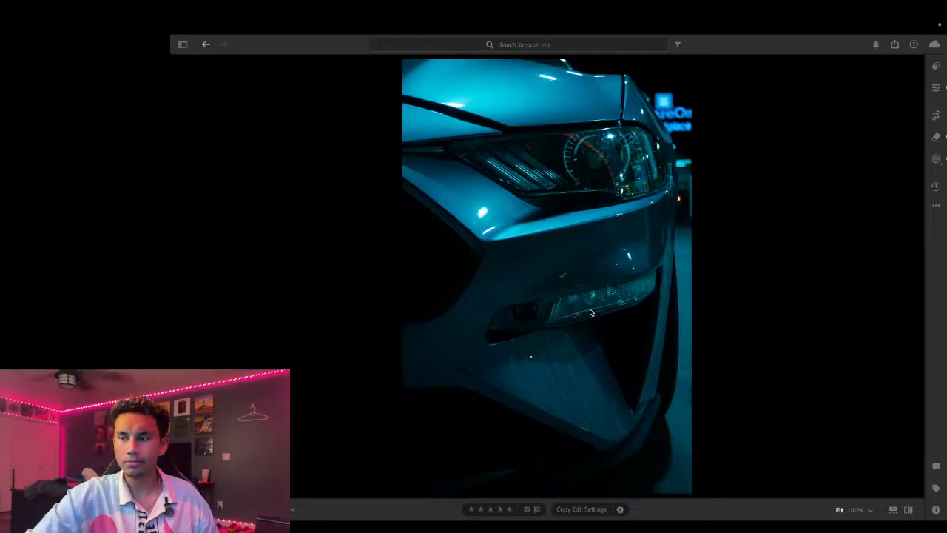
{"action": "key", "text": "ctrl+Up"}
{"action": "left_click", "coordinate": [628, 66]}
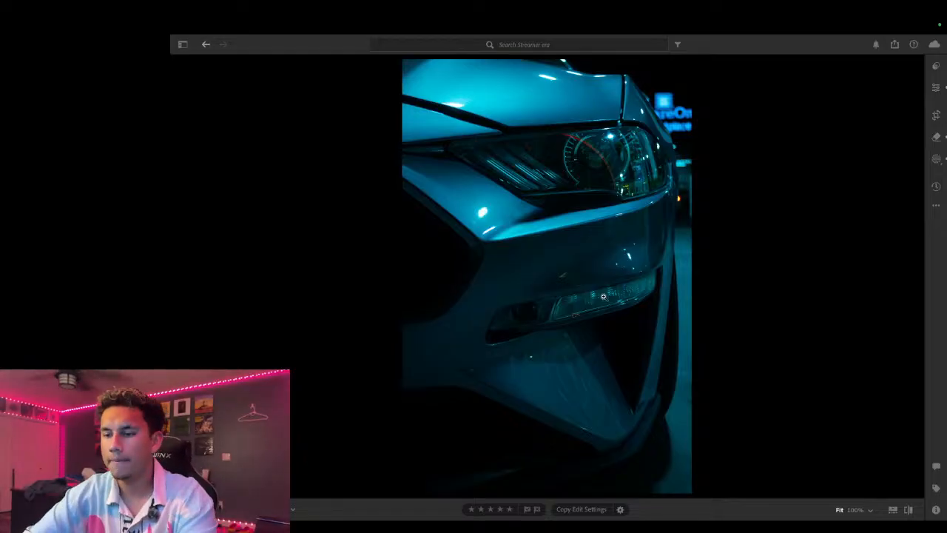
{"action": "key", "text": "g"}
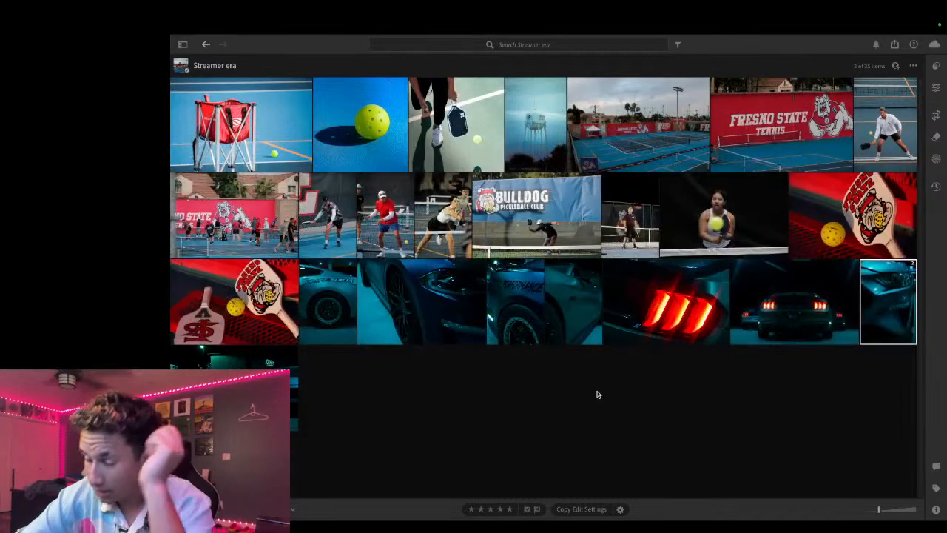
Step: Compare the edited and original versions of the Drake Built rear wheel photo and the blue car's front wheel photo
{"action": "double_click", "coordinate": [330, 291]}
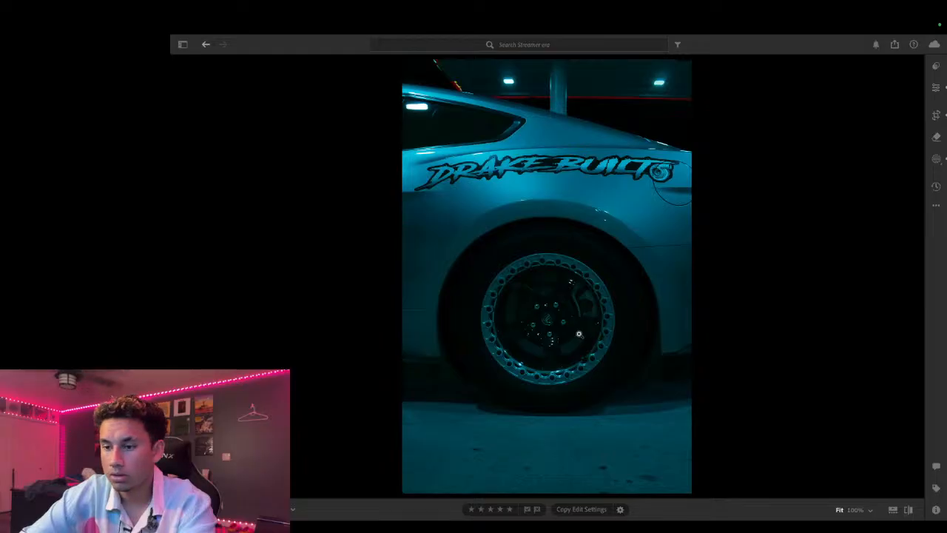
{"action": "key", "text": "backslash"}
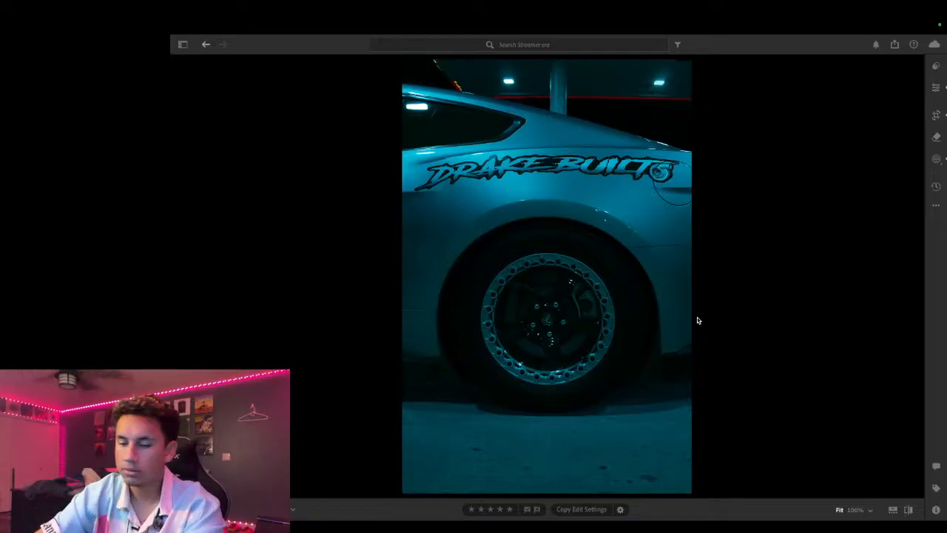
{"action": "key", "text": "Right"}
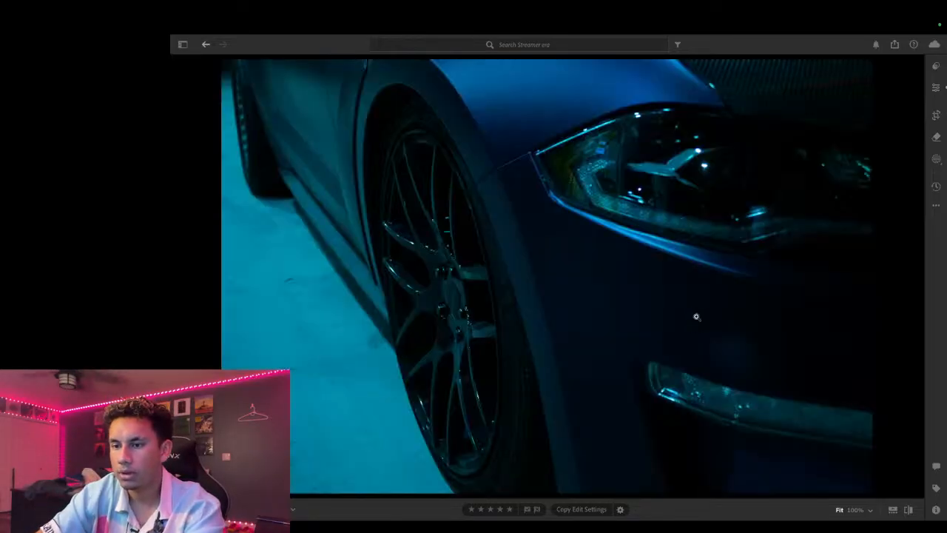
{"action": "key", "text": "backslash"}
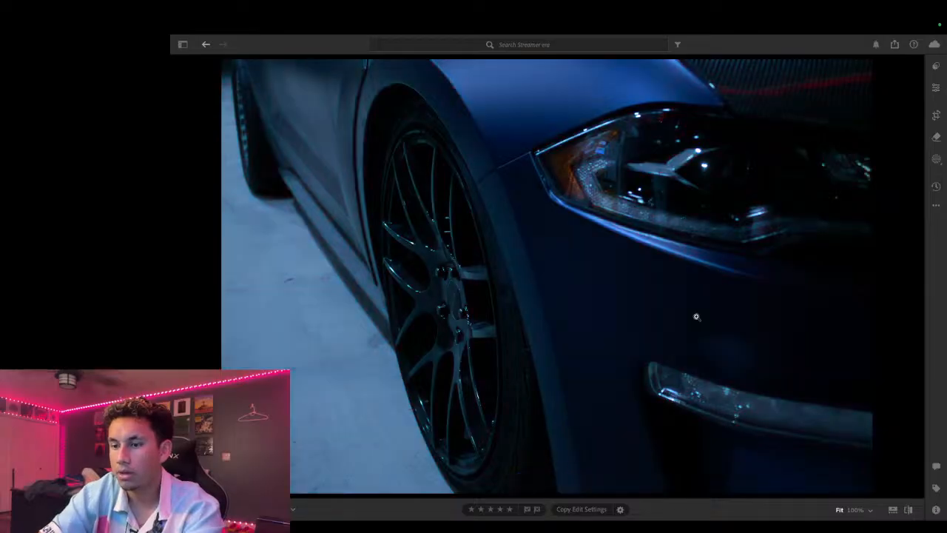
{"action": "key", "text": "backslash"}
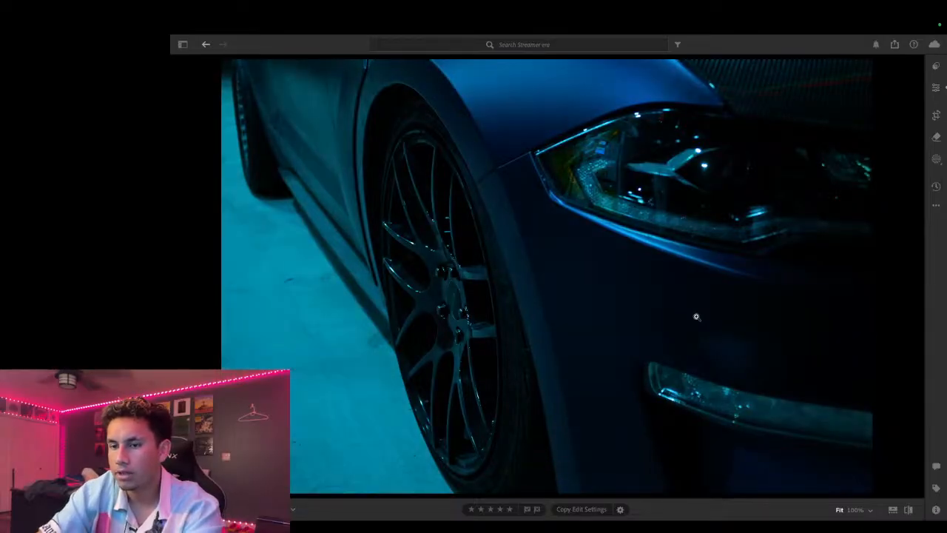
{"action": "key", "text": "Left"}
{"action": "key", "text": "g"}
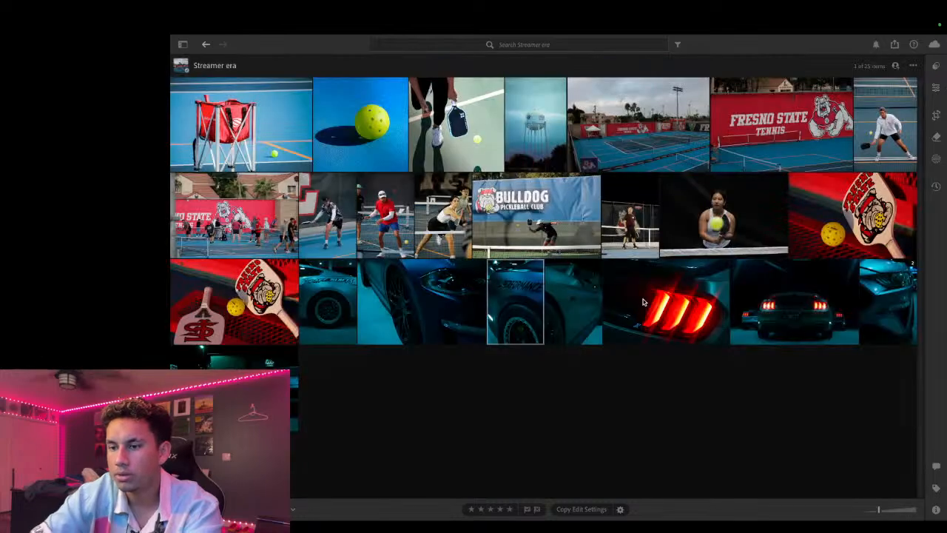
Step: Open the red taillight close-up, compare its edit with the original, and return to the album grid
{"action": "double_click", "coordinate": [688, 304]}
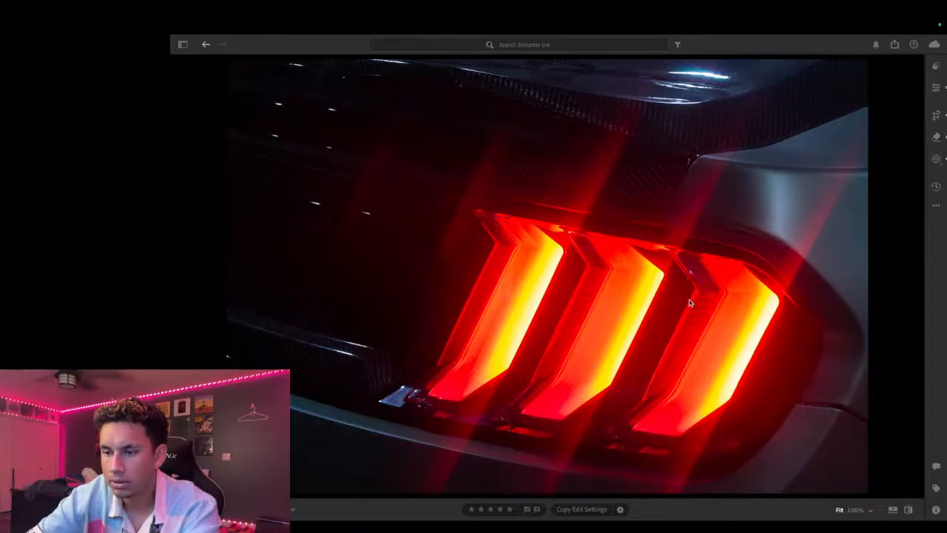
{"action": "key", "text": "backslash"}
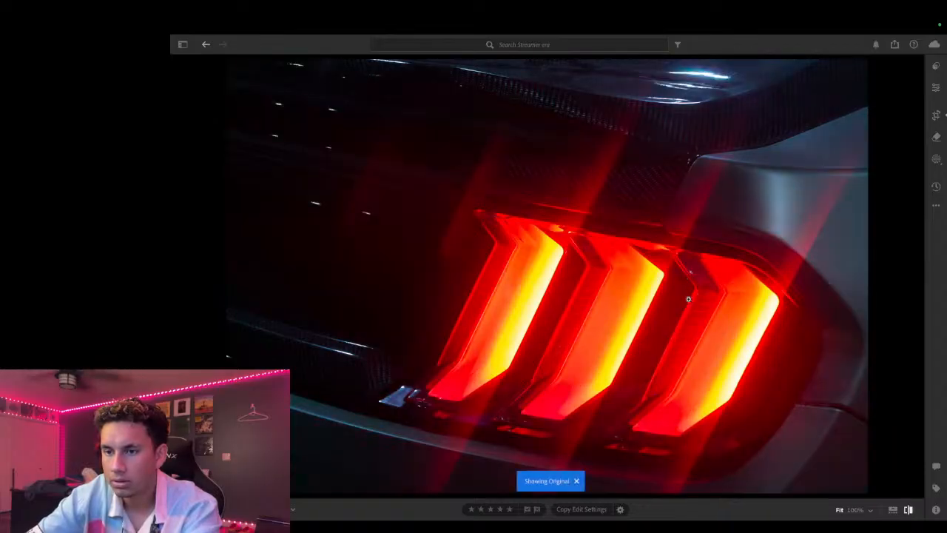
{"action": "key", "text": "backslash"}
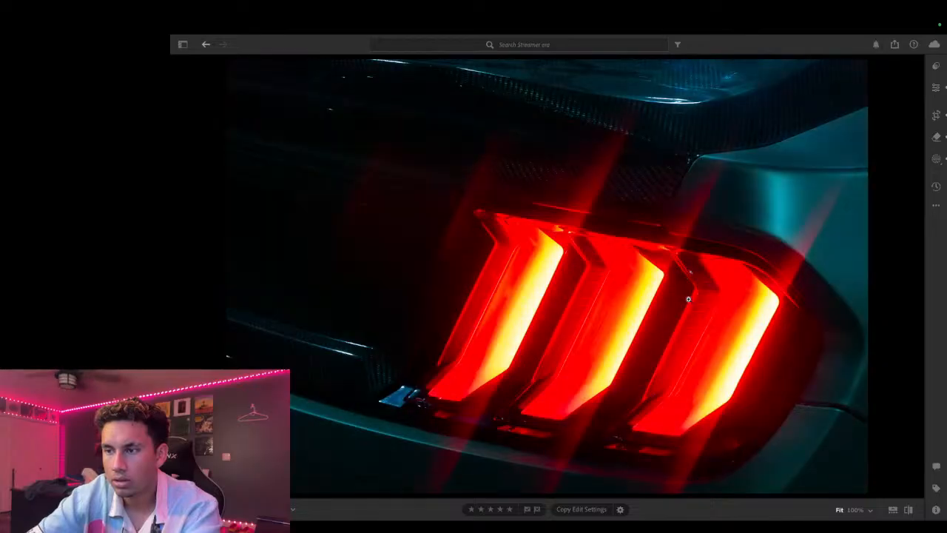
{"action": "key", "text": "g"}
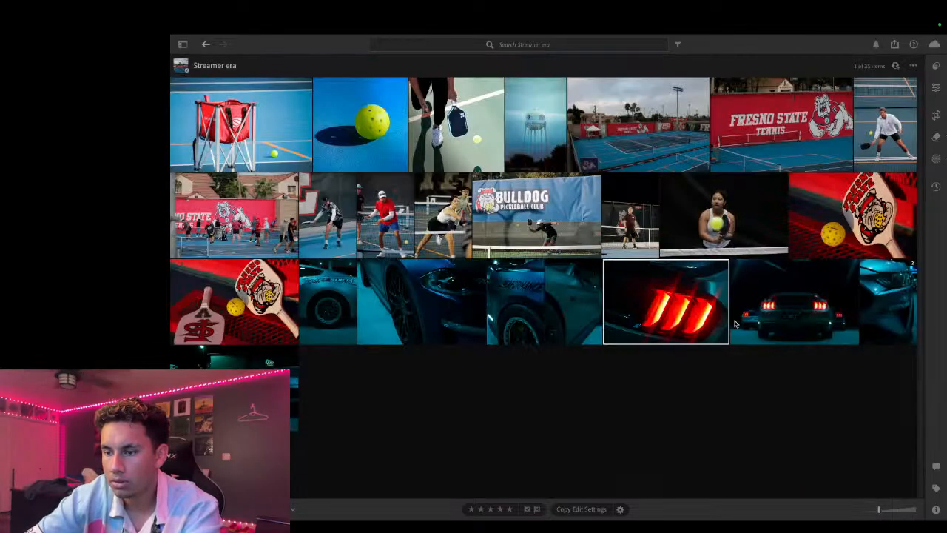
Step: Rate the taillight close-up five stars and reorder the album so it leads the car photos, followed by the front bumper photo
{"action": "left_click", "coordinate": [510, 509]}
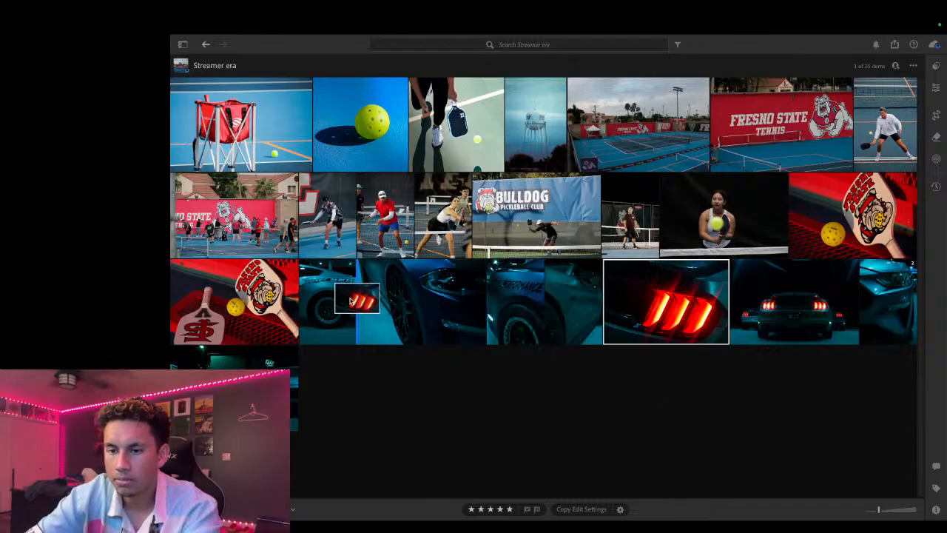
{"action": "left_click_drag", "start_coordinate": [666, 302], "coordinate": [319, 305]}
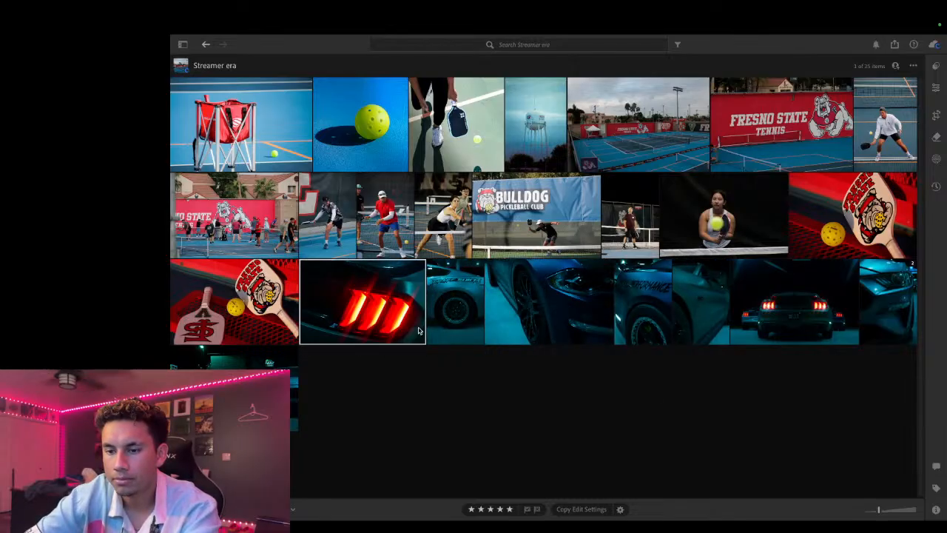
{"action": "left_click_drag", "start_coordinate": [896, 323], "coordinate": [444, 314]}
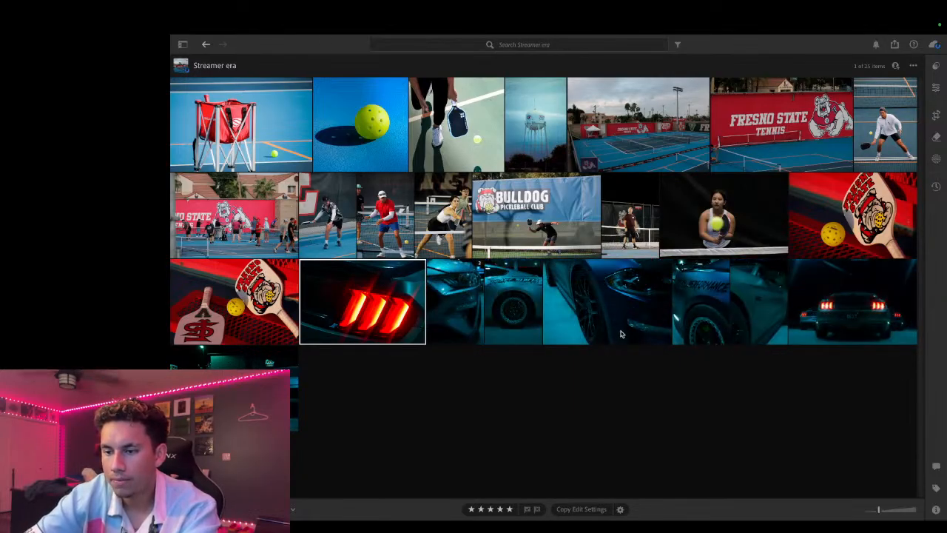
{"action": "left_click", "coordinate": [534, 315]}
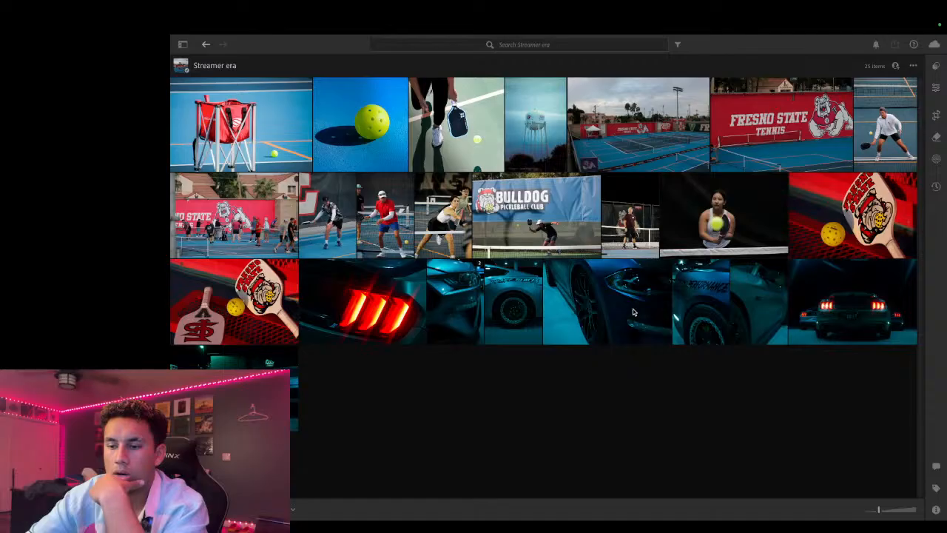
Step: Examine the reordered car photos full size, from the taillight close-up through the front bumper and Drake Built wheel shots
{"action": "double_click", "coordinate": [382, 296]}
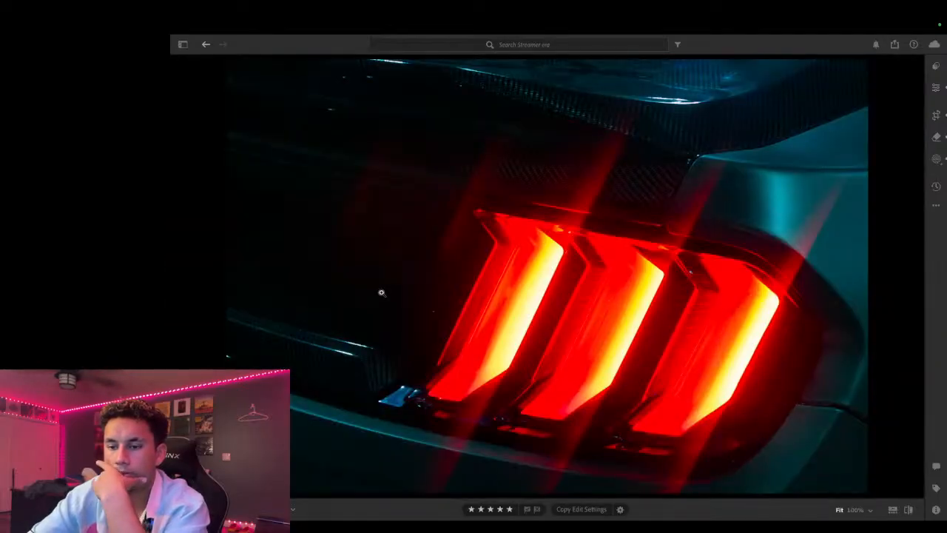
{"action": "key", "text": "Right"}
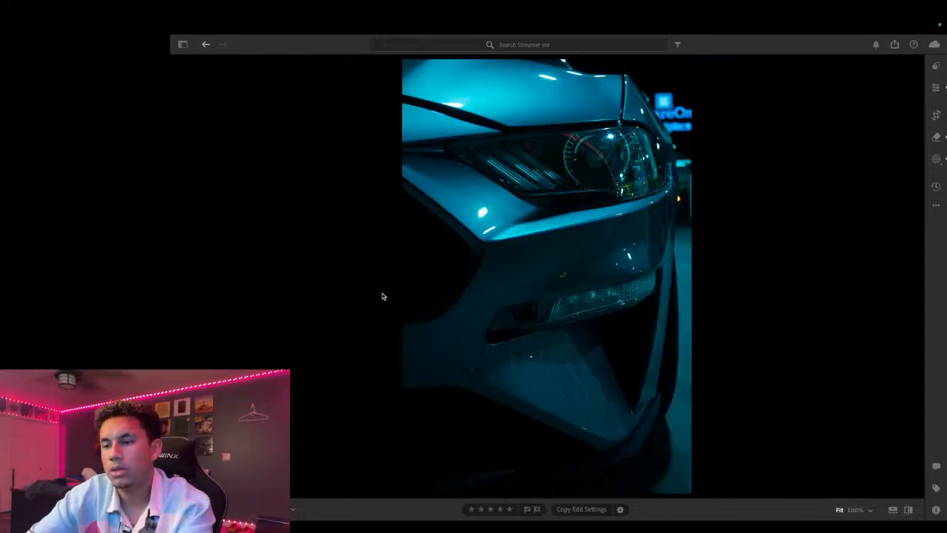
{"action": "key", "text": "Right"}
{"action": "key", "text": "Left"}
{"action": "key", "text": "Left"}
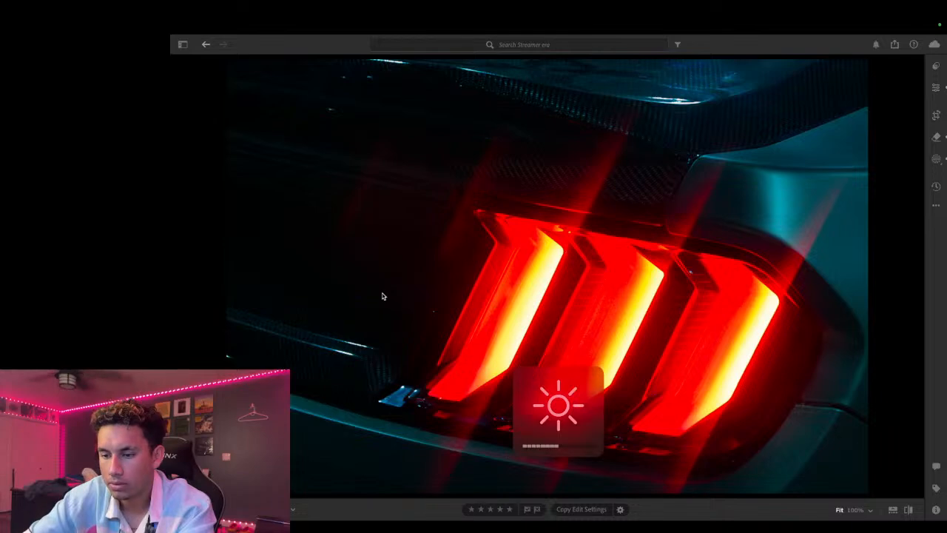
{"action": "key", "text": "Right"}
{"action": "key", "text": "XF86MonBrightnessUp"}
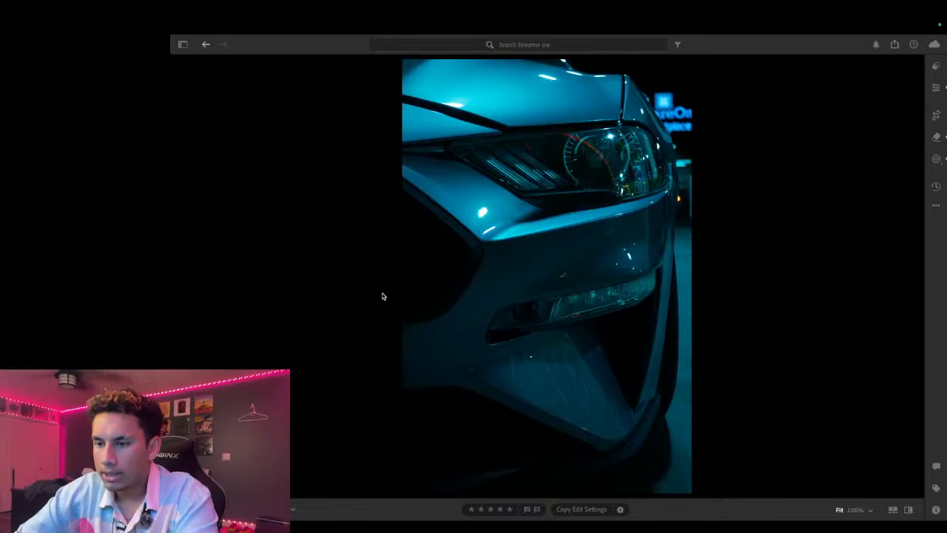
{"action": "key", "text": "Right"}
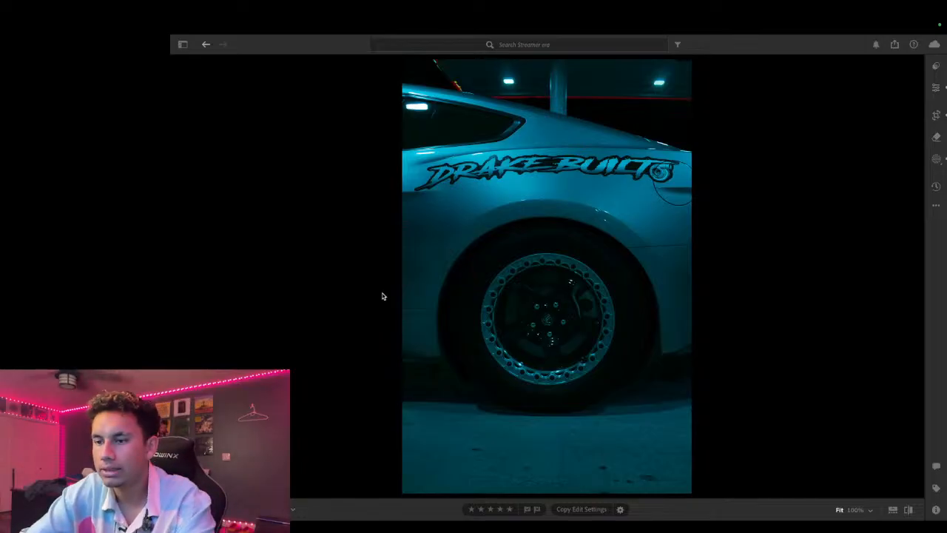
{"action": "key", "text": "Left"}
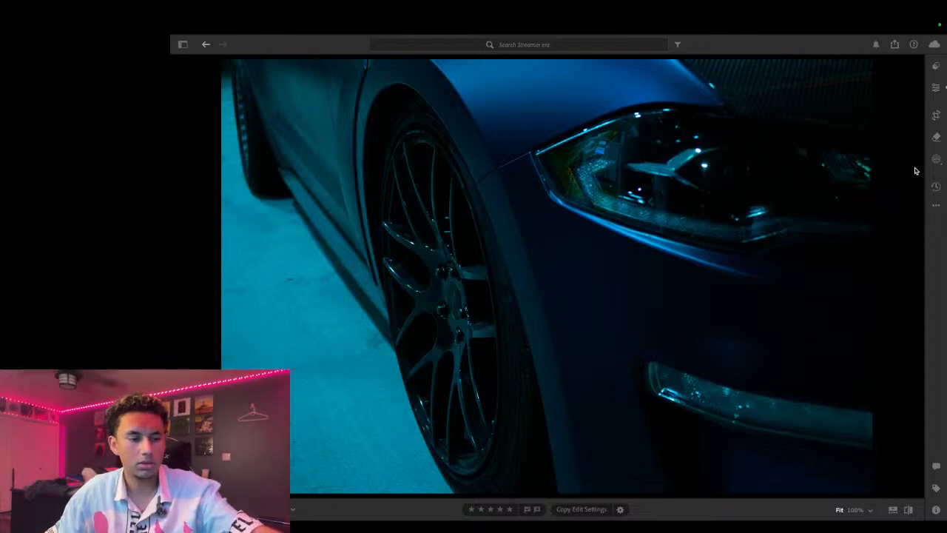
Step: Add a diagonal linear gradient mask across the headlight and hood corner of the blue car's front wheel photo
{"action": "key", "text": "l"}
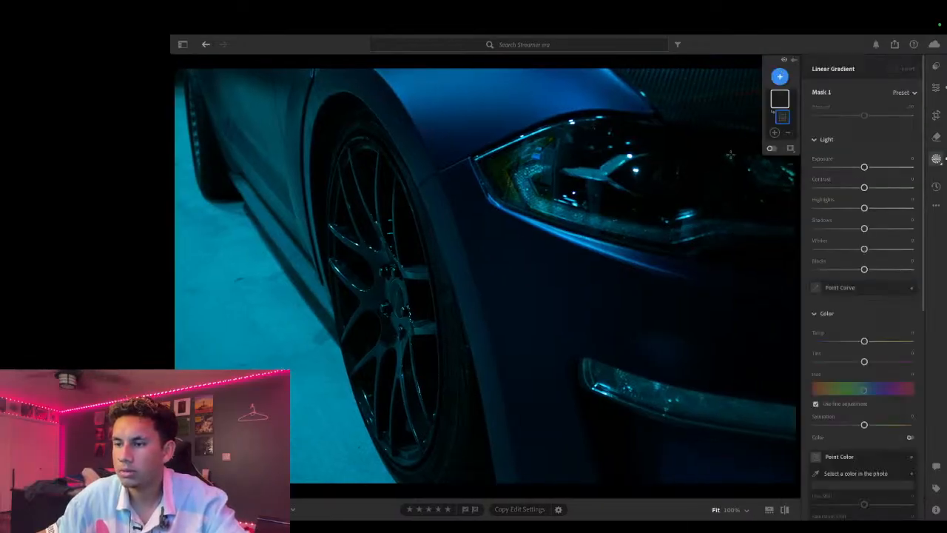
{"action": "left_click_drag", "start_coordinate": [777, 66], "coordinate": [766, 398]}
{"action": "left_click_drag", "start_coordinate": [768, 63], "coordinate": [762, 387]}
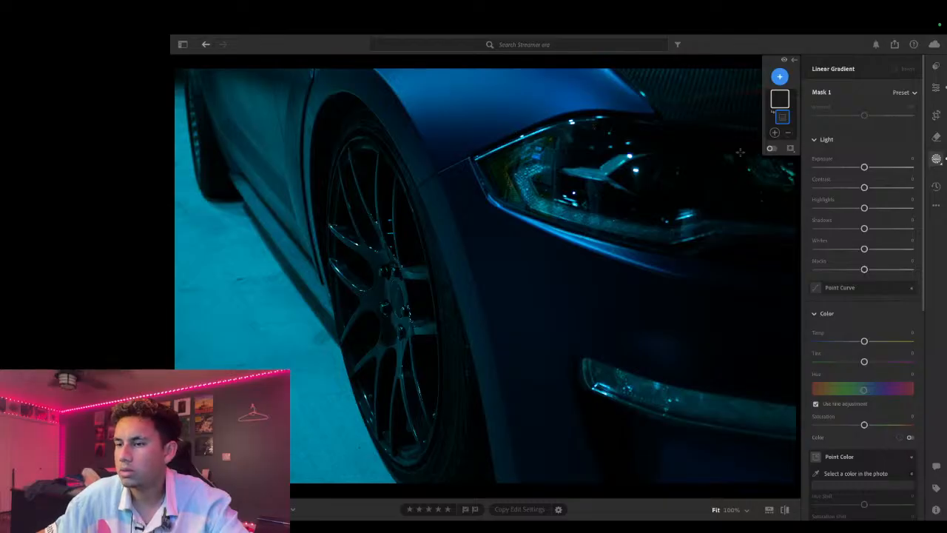
{"action": "left_click_drag", "start_coordinate": [746, 160], "coordinate": [657, 207]}
{"action": "left_click", "coordinate": [772, 150]}
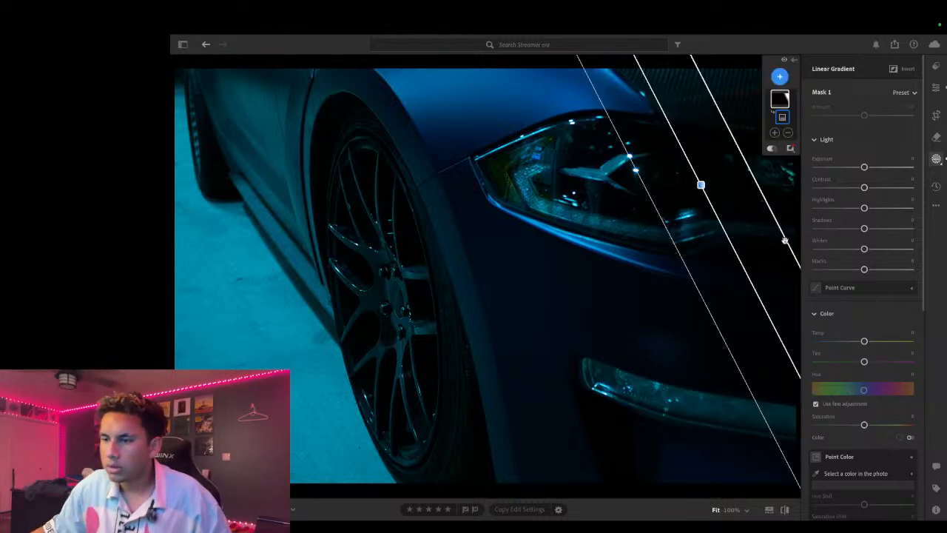
Step: Try repositioning, rotating and widening the linear gradient between the front wheel, headlight and hood corner
{"action": "left_click_drag", "start_coordinate": [701, 185], "coordinate": [412, 249]}
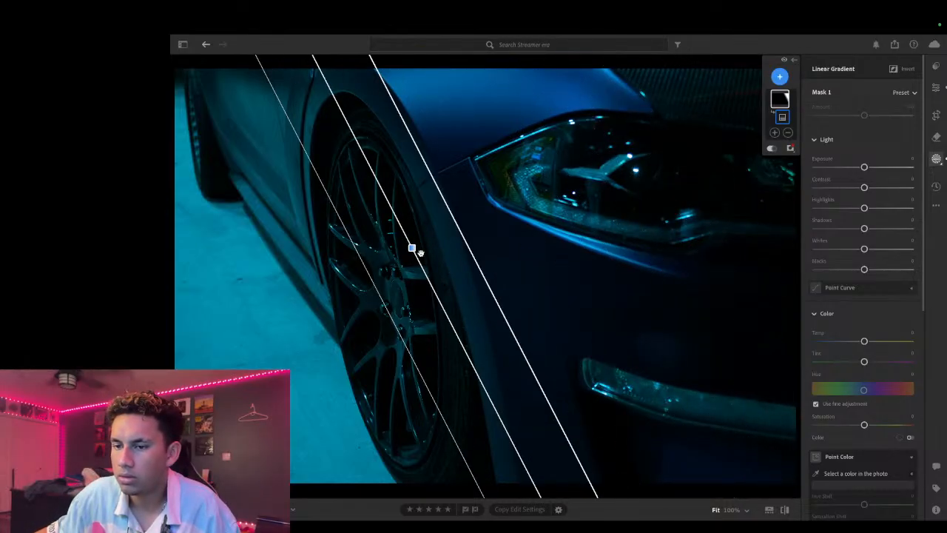
{"action": "left_click_drag", "start_coordinate": [411, 248], "coordinate": [651, 187]}
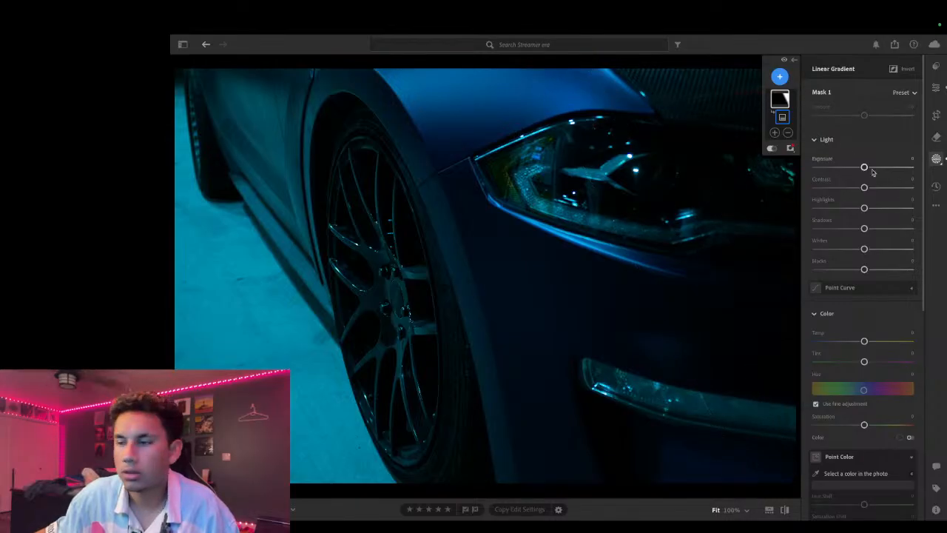
{"action": "left_click_drag", "start_coordinate": [678, 241], "coordinate": [684, 237]}
{"action": "left_click_drag", "start_coordinate": [696, 305], "coordinate": [668, 253]}
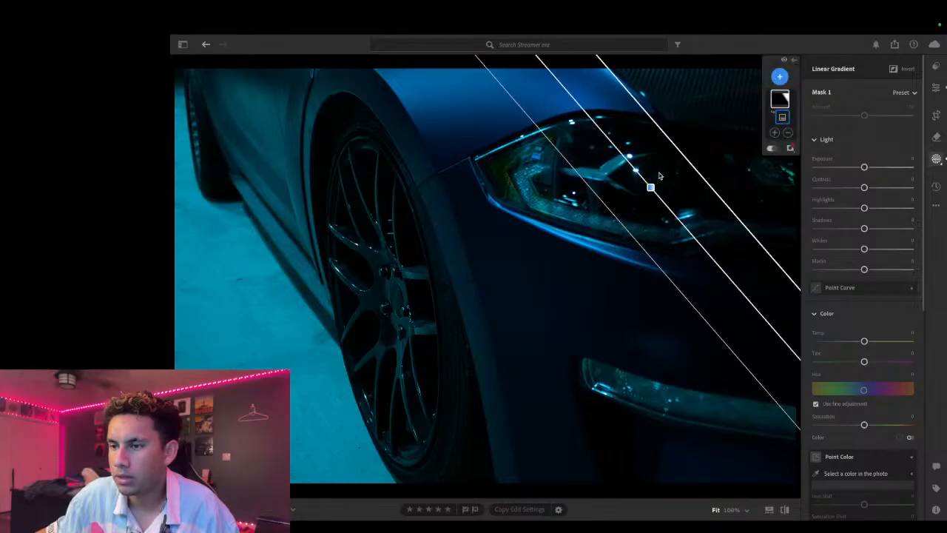
{"action": "left_click_drag", "start_coordinate": [689, 159], "coordinate": [722, 138]}
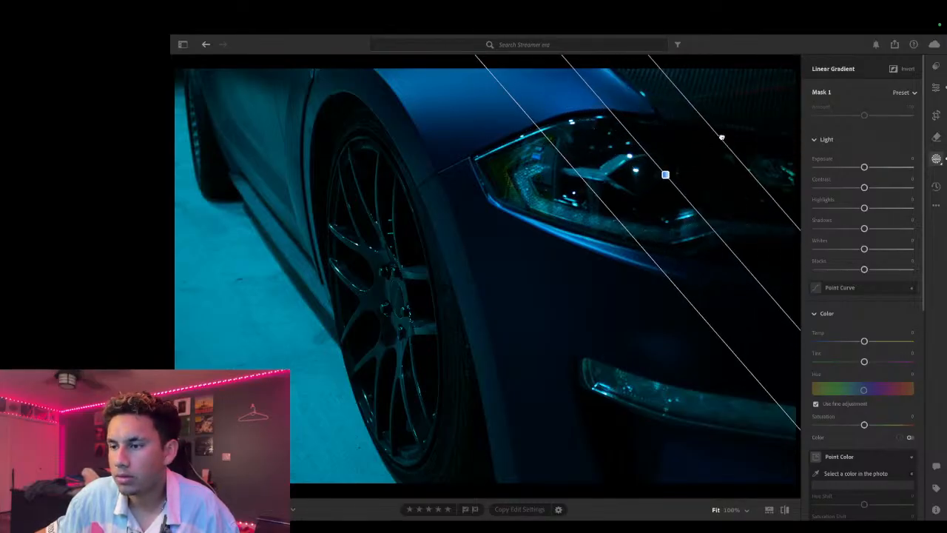
{"action": "mouse_move", "coordinate": [666, 174]}
{"action": "left_mouse_down"}
{"action": "mouse_move", "coordinate": [685, 162]}
{"action": "mouse_move", "coordinate": [664, 178]}
{"action": "left_mouse_up"}
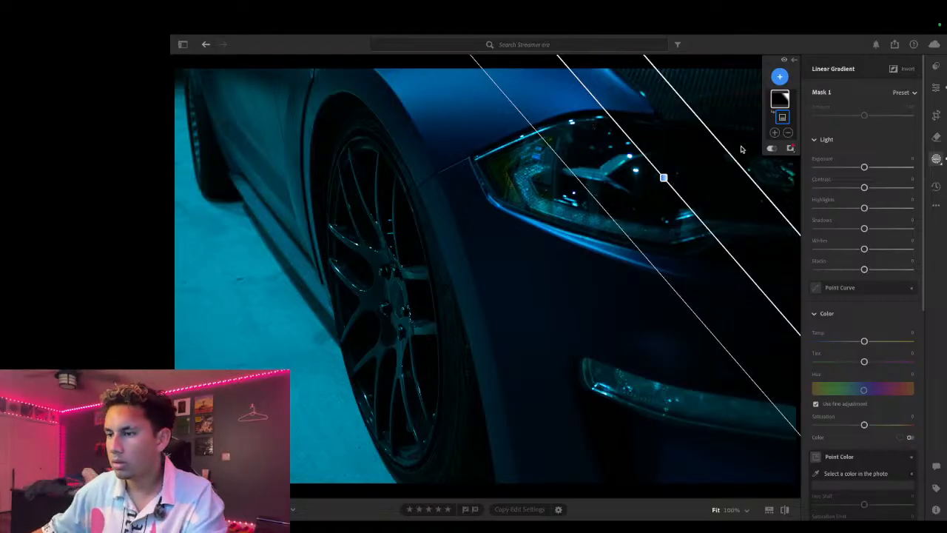
Step: Delete all masks and draw a new diagonal linear gradient covering the hood corner and the inner part of the headlight
{"action": "right_click", "coordinate": [779, 112]}
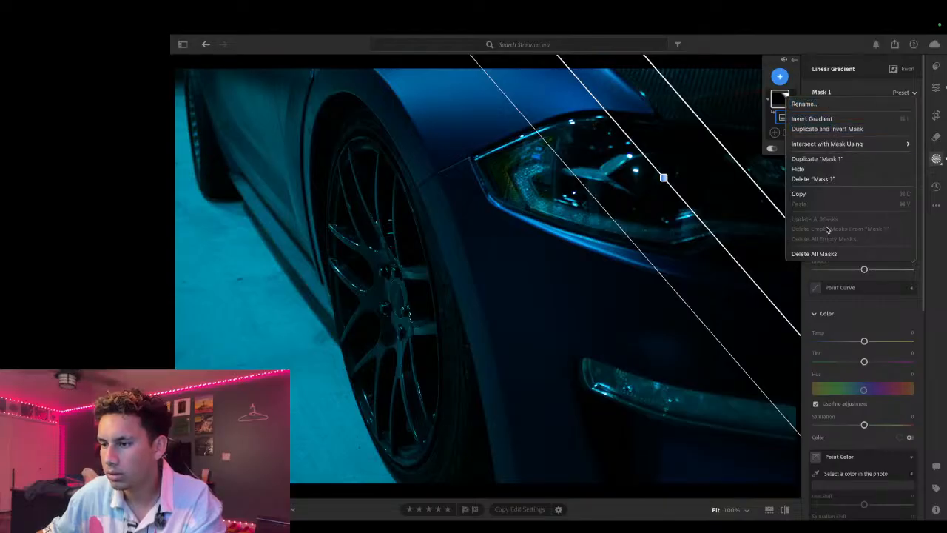
{"action": "left_click", "coordinate": [824, 256]}
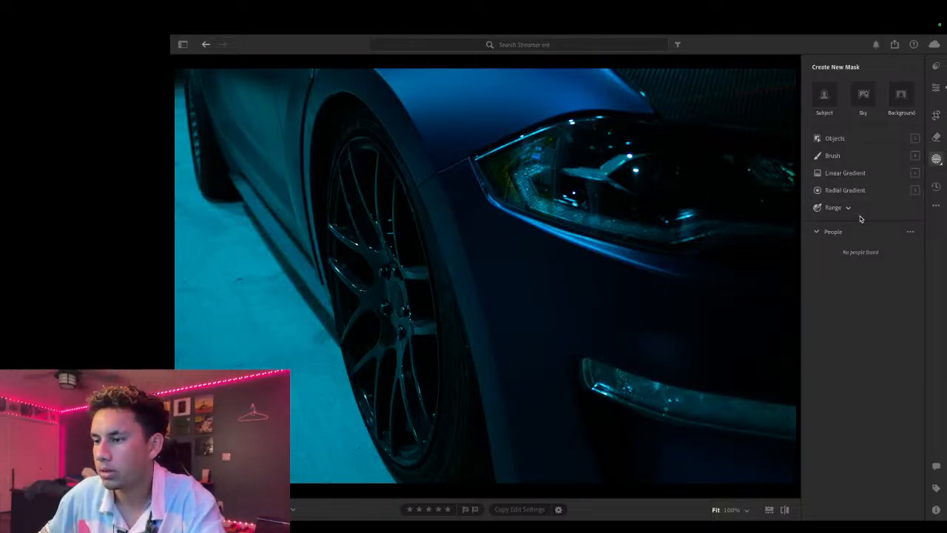
{"action": "left_click", "coordinate": [851, 173]}
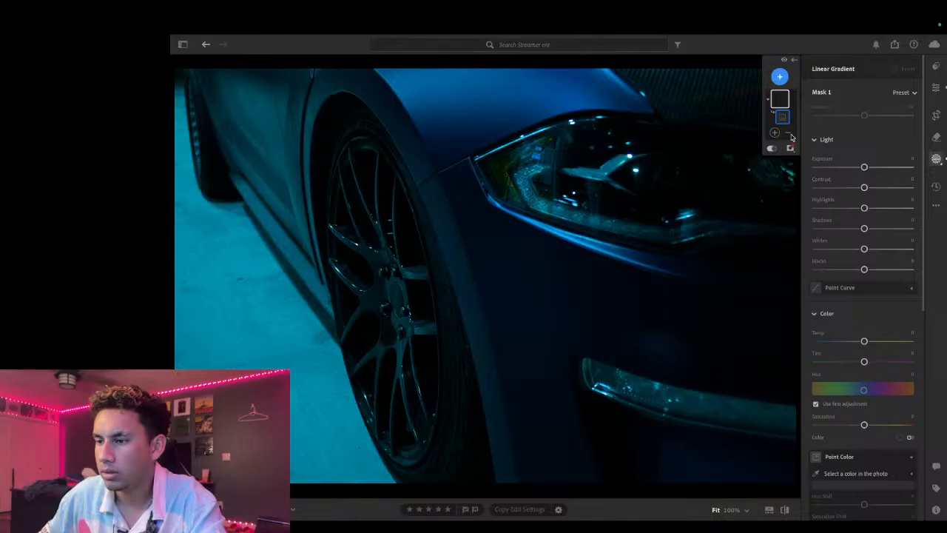
{"action": "left_click_drag", "start_coordinate": [714, 148], "coordinate": [667, 187]}
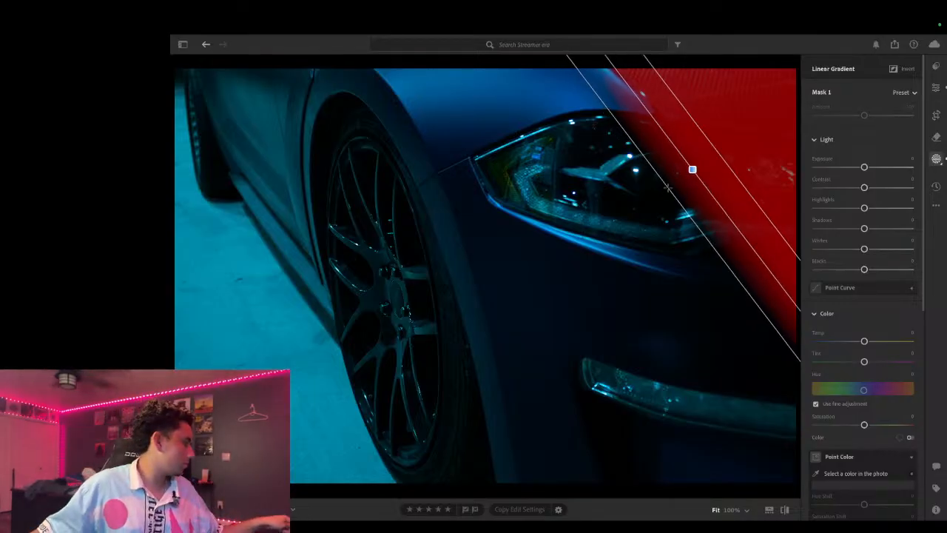
{"action": "left_click_drag", "start_coordinate": [649, 210], "coordinate": [613, 220]}
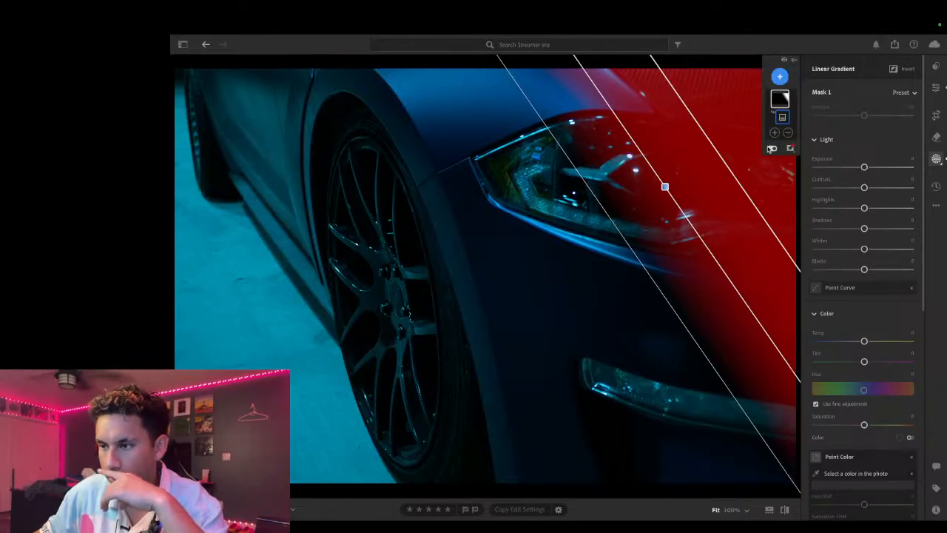
Step: Widen and steepen the linear gradient and center it on the inner lower corner of the headlight, checking the photo without the mask overlay
{"action": "left_click", "coordinate": [772, 149]}
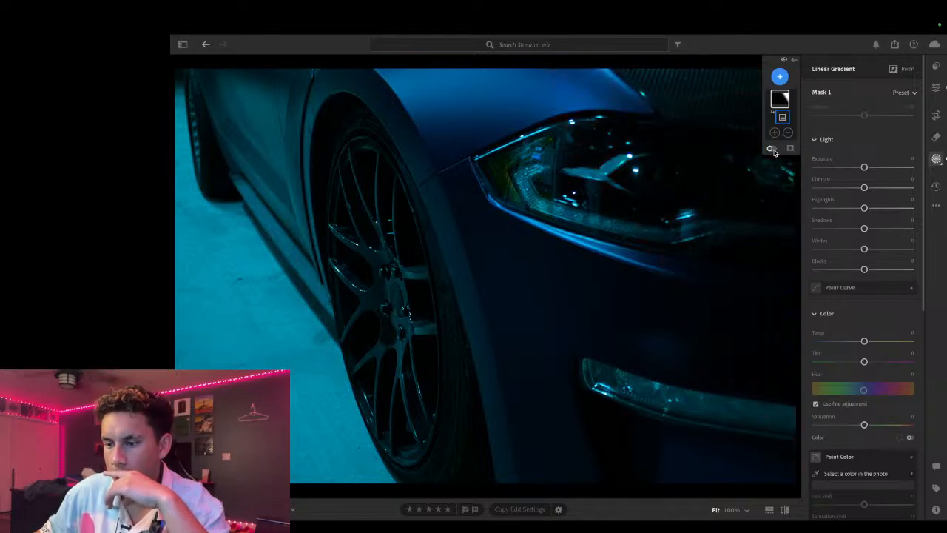
{"action": "left_click", "coordinate": [772, 150]}
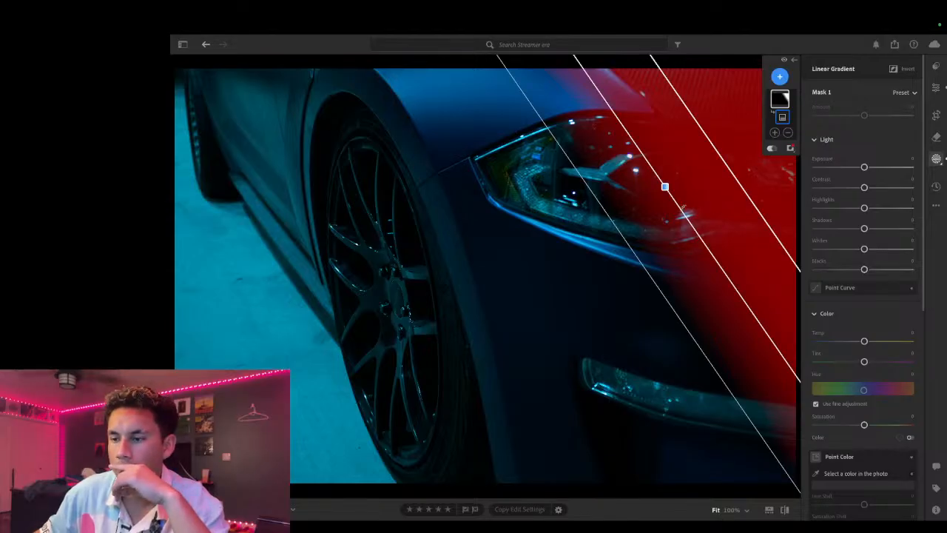
{"action": "left_click_drag", "start_coordinate": [736, 175], "coordinate": [773, 152]}
{"action": "left_click_drag", "start_coordinate": [708, 212], "coordinate": [699, 241]}
{"action": "left_click_drag", "start_coordinate": [683, 175], "coordinate": [685, 226]}
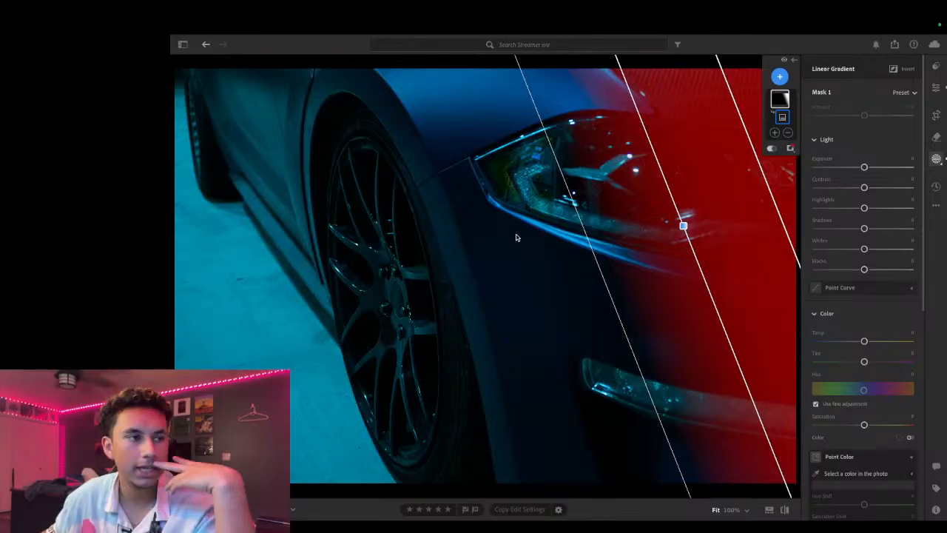
Step: Try shadow and exposure adjustments on the linear gradient mask and reset both to their defaults
{"action": "left_click", "coordinate": [936, 116]}
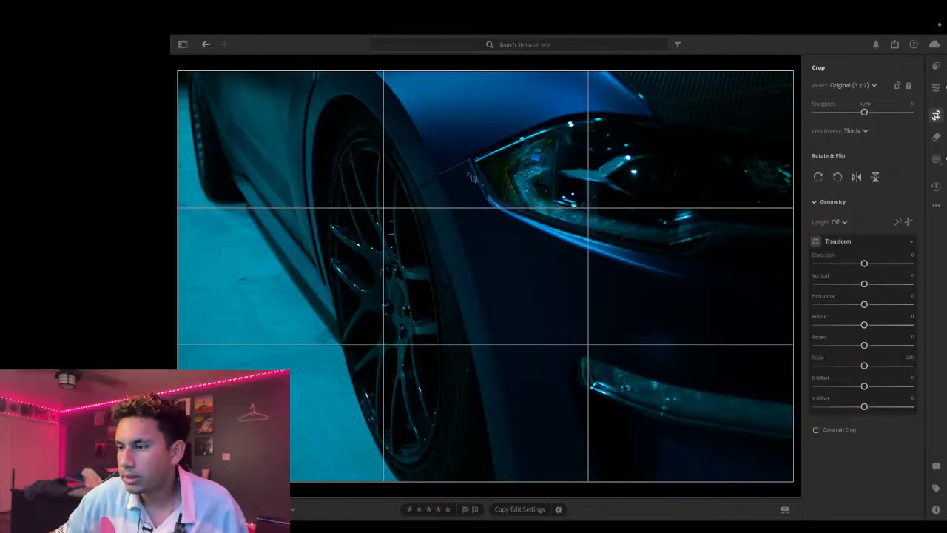
{"action": "left_click", "coordinate": [937, 159]}
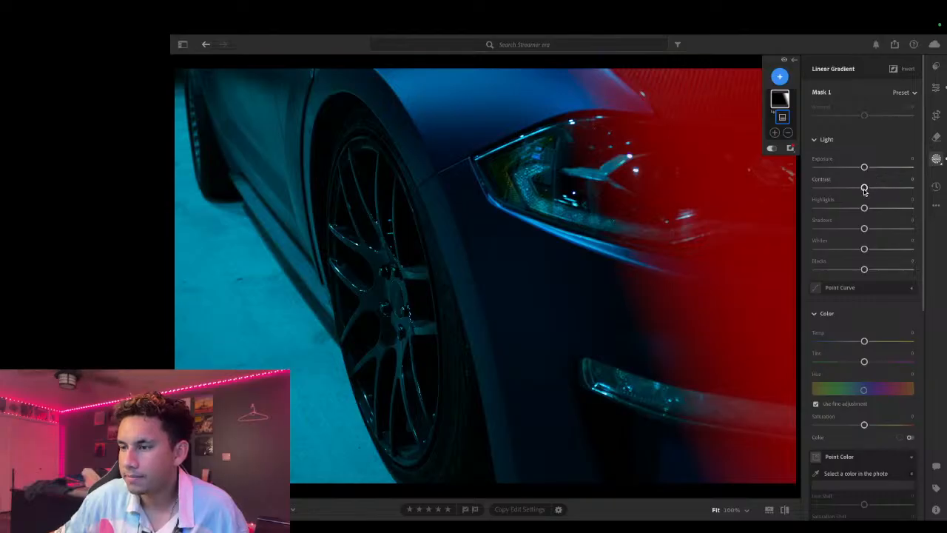
{"action": "scroll", "coordinate": [854, 337], "scroll_direction": "down", "scroll_amount": 2}
{"action": "scroll", "coordinate": [853, 333], "scroll_direction": "down", "scroll_amount": 2}
{"action": "scroll", "coordinate": [856, 304], "scroll_direction": "up", "scroll_amount": 4}
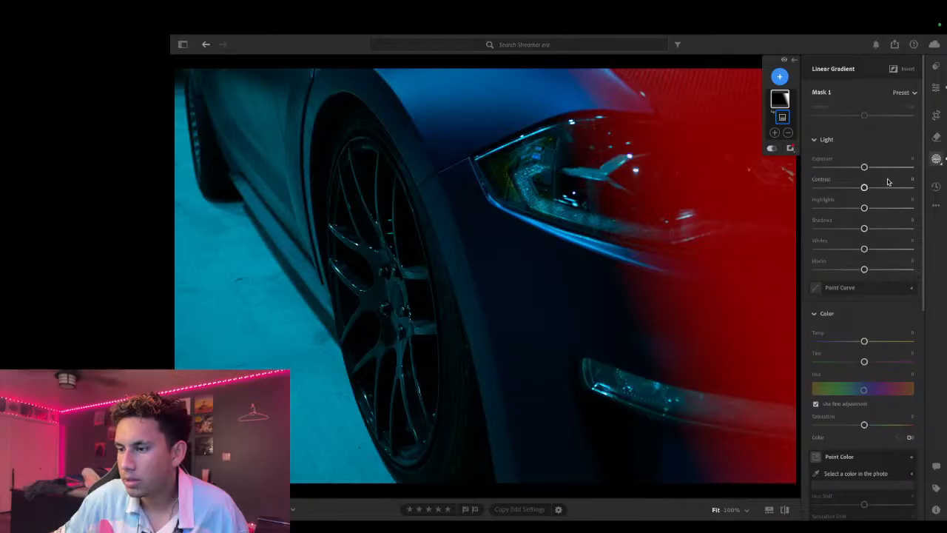
{"action": "mouse_move", "coordinate": [864, 229]}
{"action": "left_mouse_down"}
{"action": "mouse_move", "coordinate": [874, 230]}
{"action": "mouse_move", "coordinate": [755, 236]}
{"action": "mouse_move", "coordinate": [943, 223]}
{"action": "mouse_move", "coordinate": [831, 230]}
{"action": "mouse_move", "coordinate": [915, 227]}
{"action": "mouse_move", "coordinate": [855, 227]}
{"action": "mouse_move", "coordinate": [912, 229]}
{"action": "mouse_move", "coordinate": [861, 244]}
{"action": "left_mouse_up"}
{"action": "double_click", "coordinate": [861, 228]}
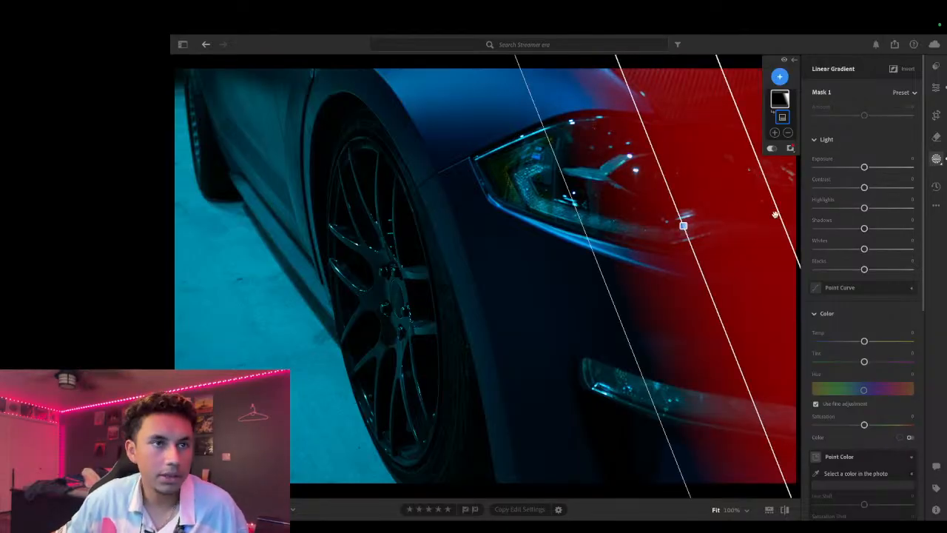
{"action": "mouse_move", "coordinate": [864, 167]}
{"action": "left_mouse_down"}
{"action": "mouse_move", "coordinate": [876, 168]}
{"action": "mouse_move", "coordinate": [851, 191]}
{"action": "mouse_move", "coordinate": [822, 185]}
{"action": "mouse_move", "coordinate": [908, 188]}
{"action": "mouse_move", "coordinate": [768, 193]}
{"action": "mouse_move", "coordinate": [910, 169]}
{"action": "mouse_move", "coordinate": [866, 168]}
{"action": "left_mouse_up"}
{"action": "double_click", "coordinate": [867, 168]}
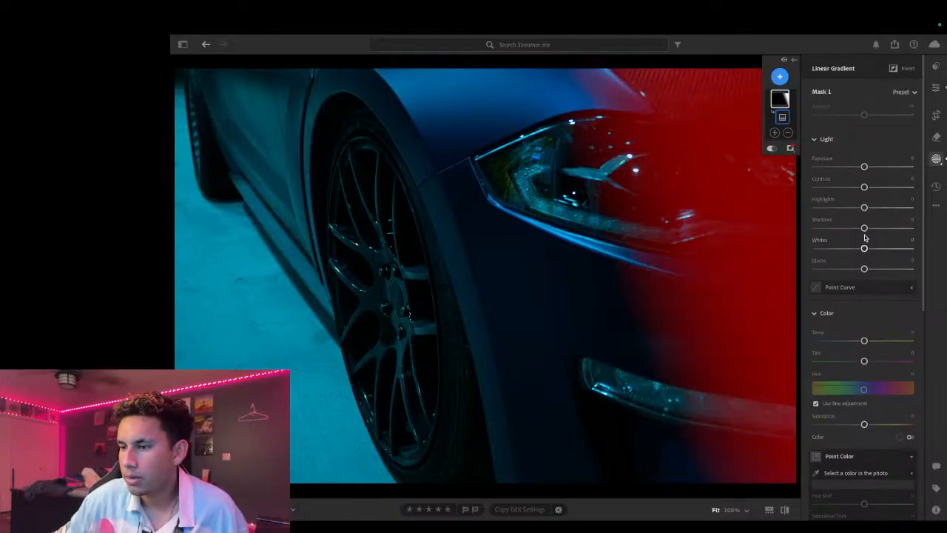
Step: Lower the gradient mask's highlights to about -20 and whites to about -6, and reduce its blacks slightly
{"action": "mouse_move", "coordinate": [864, 208]}
{"action": "left_mouse_down"}
{"action": "mouse_move", "coordinate": [821, 216]}
{"action": "mouse_move", "coordinate": [856, 216]}
{"action": "left_mouse_up"}
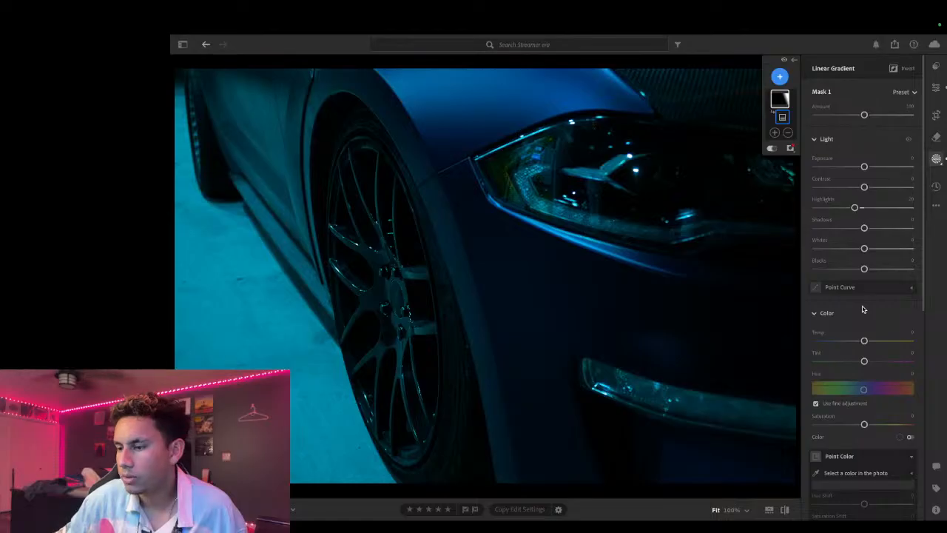
{"action": "left_click_drag", "start_coordinate": [864, 249], "coordinate": [864, 272]}
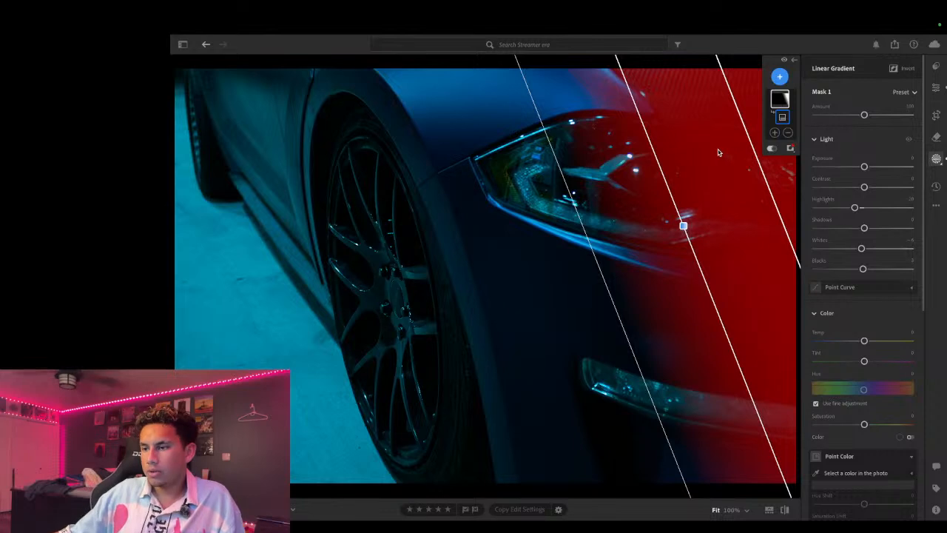
Step: Try an automatic Background mask on the wheel photo and delete it
{"action": "mouse_move", "coordinate": [818, 159]}
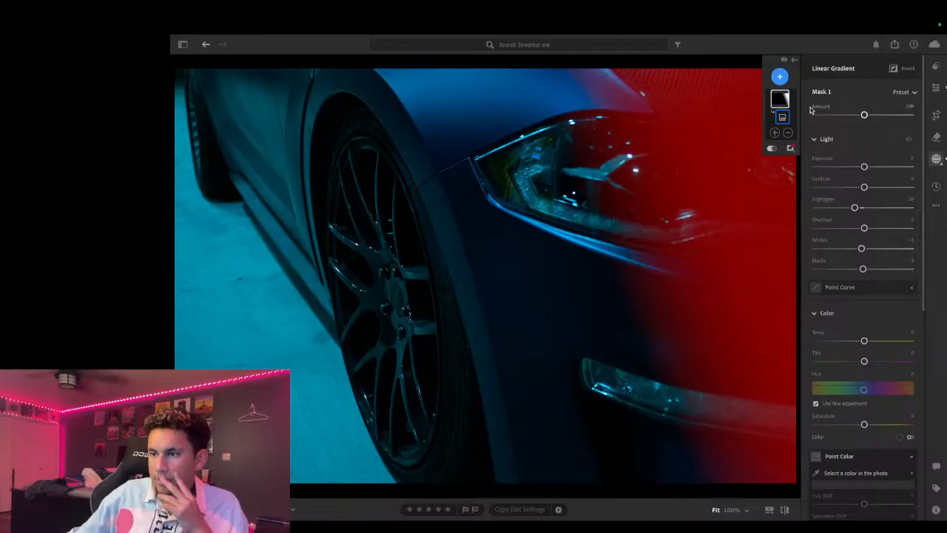
{"action": "left_click", "coordinate": [781, 77]}
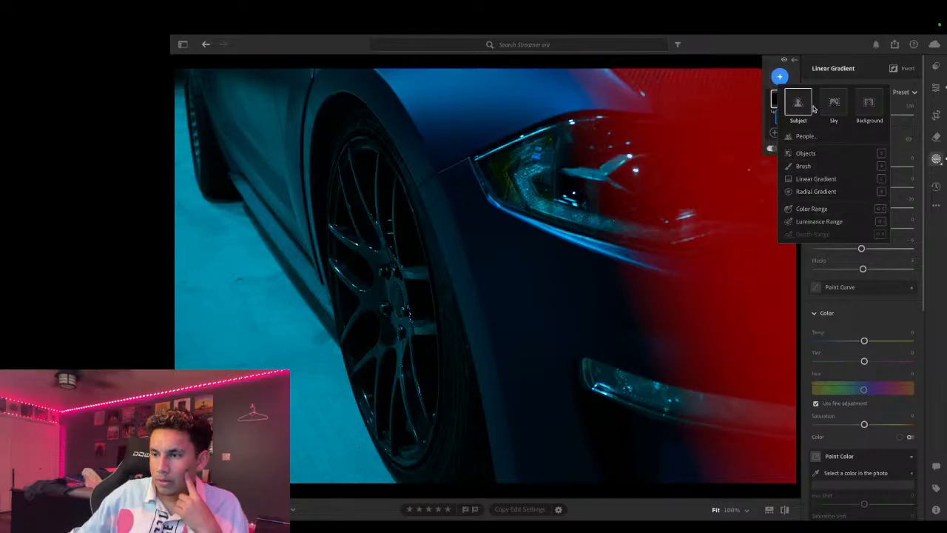
{"action": "left_click", "coordinate": [871, 103]}
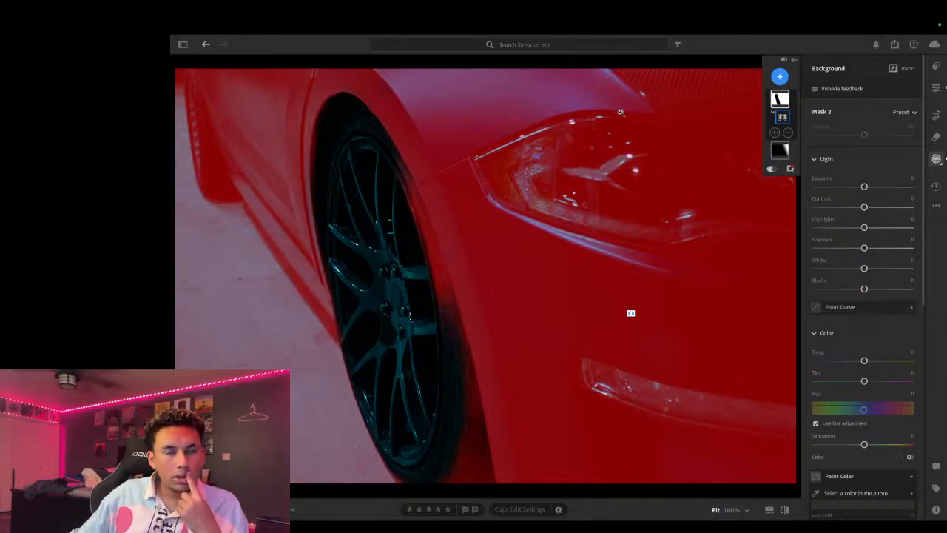
{"action": "right_click", "coordinate": [788, 105]}
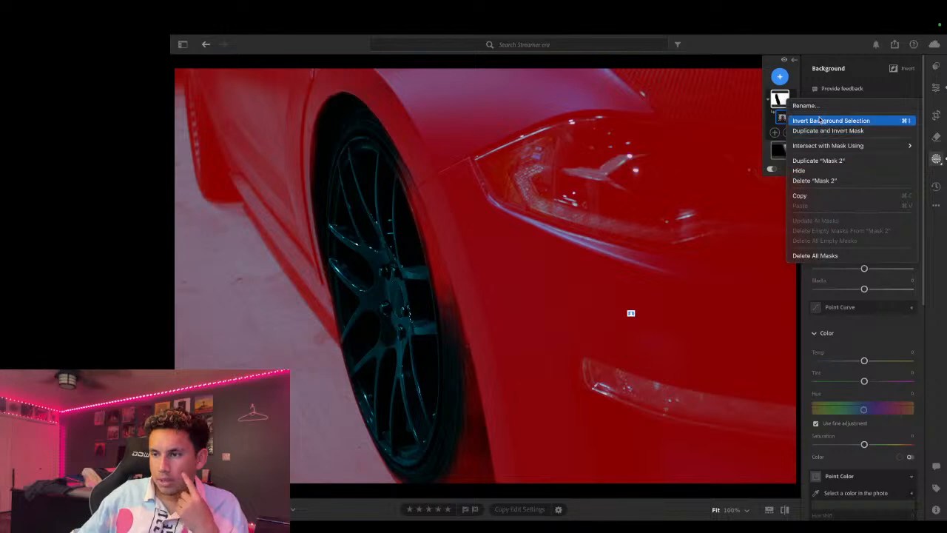
{"action": "left_click", "coordinate": [835, 184]}
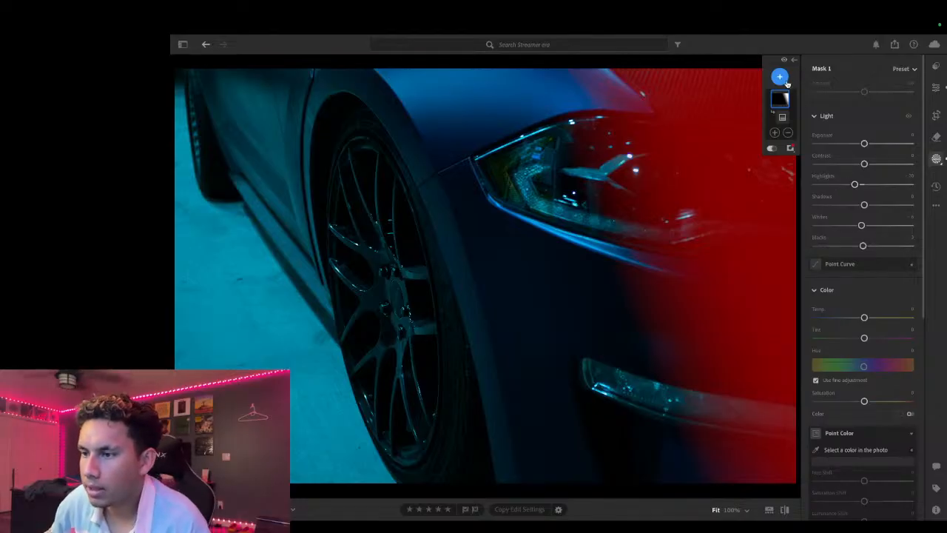
Step: Hide the mask overlay and compare the edited wheel photo with the original
{"action": "left_click", "coordinate": [772, 148]}
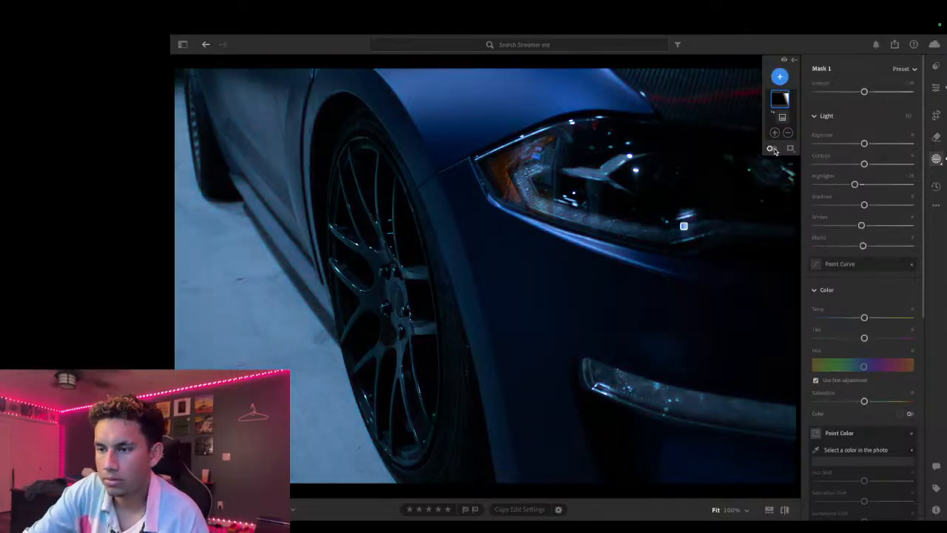
{"action": "key", "text": "backslash"}
{"action": "key", "text": "backslash"}
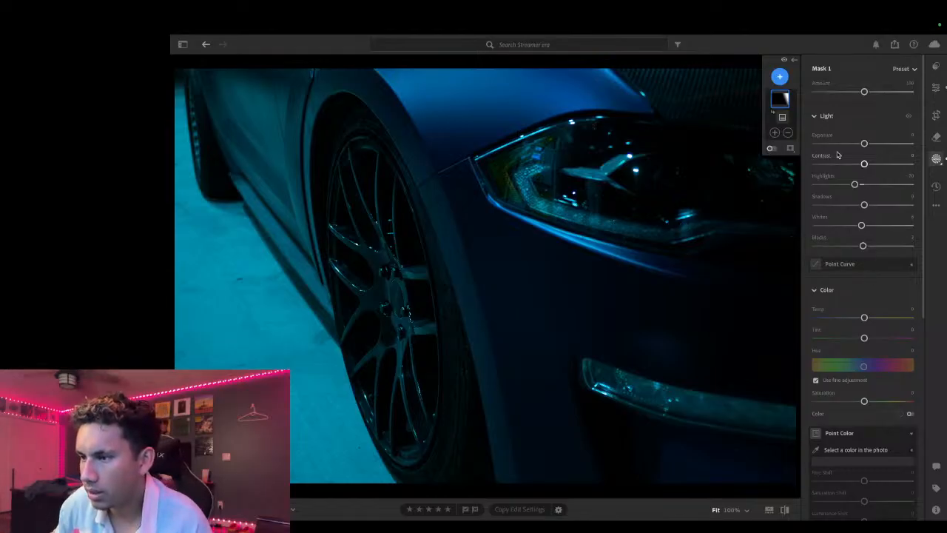
Step: Set the gradient mask's texture to -12, clarity to -17 and dehaze to 17
{"action": "scroll", "coordinate": [855, 259], "scroll_direction": "down", "scroll_amount": 6}
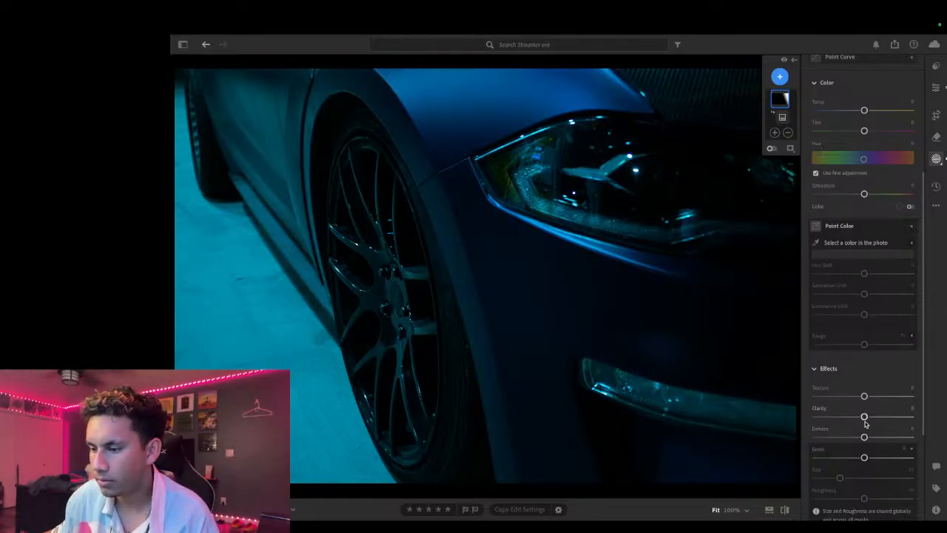
{"action": "left_click_drag", "start_coordinate": [864, 418], "coordinate": [861, 398]}
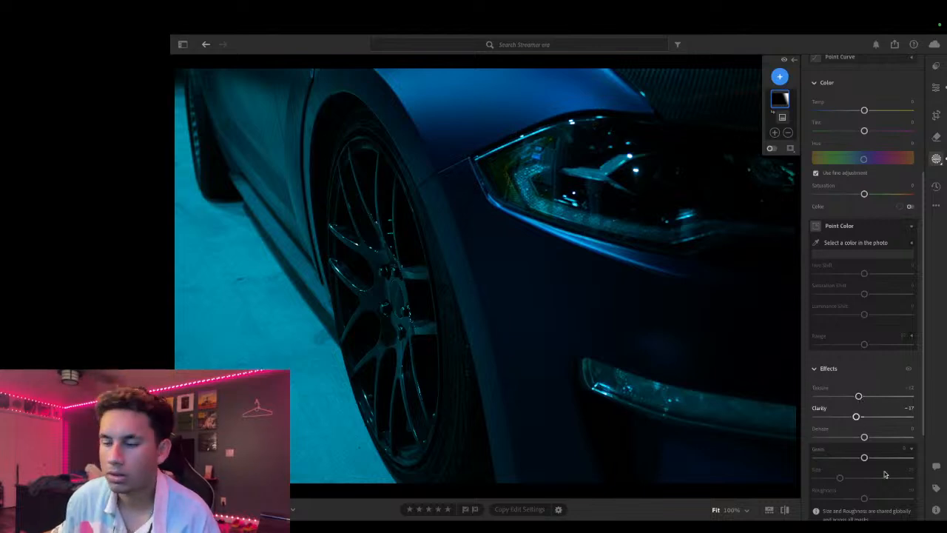
{"action": "left_click_drag", "start_coordinate": [865, 437], "coordinate": [871, 438]}
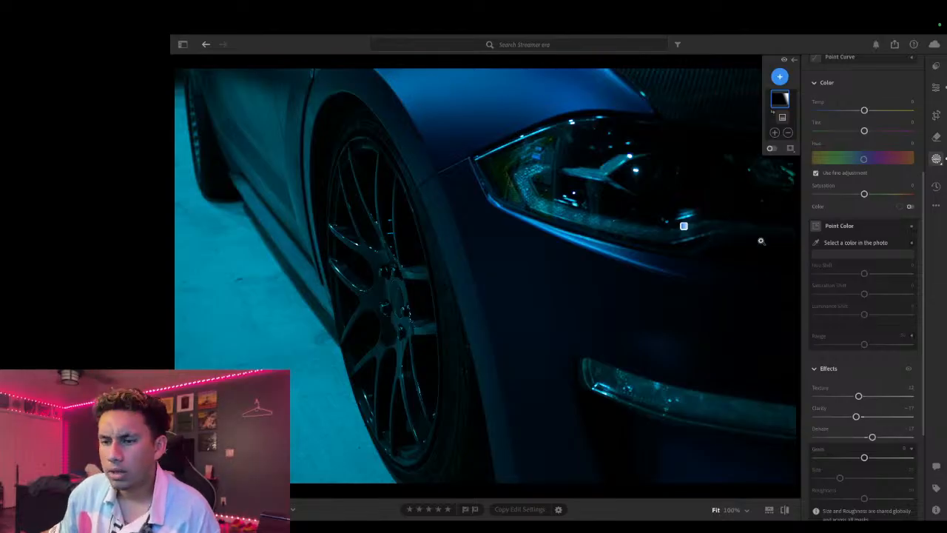
Step: Add a second diagonal linear gradient mask over the pavement beside the front wheel, angled parallel to the car's side
{"action": "left_click", "coordinate": [779, 75]}
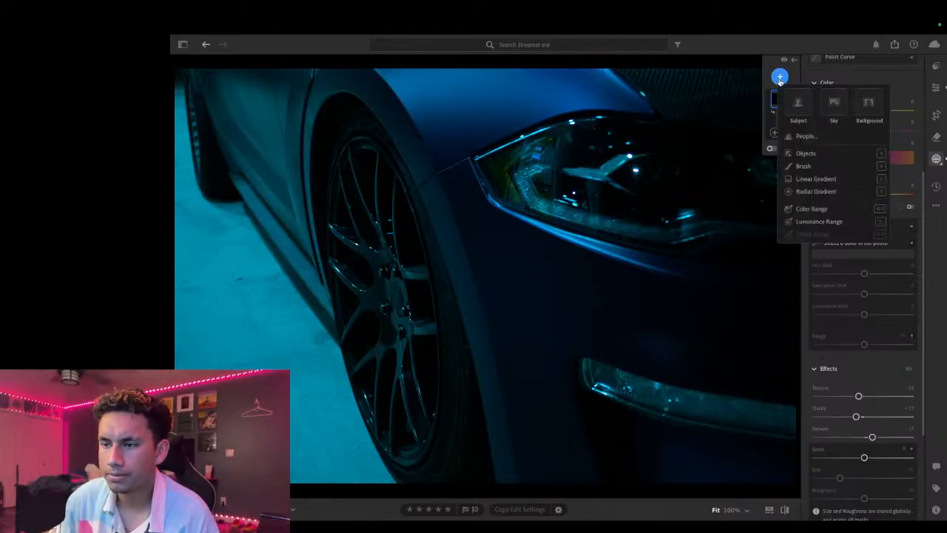
{"action": "left_click", "coordinate": [805, 186]}
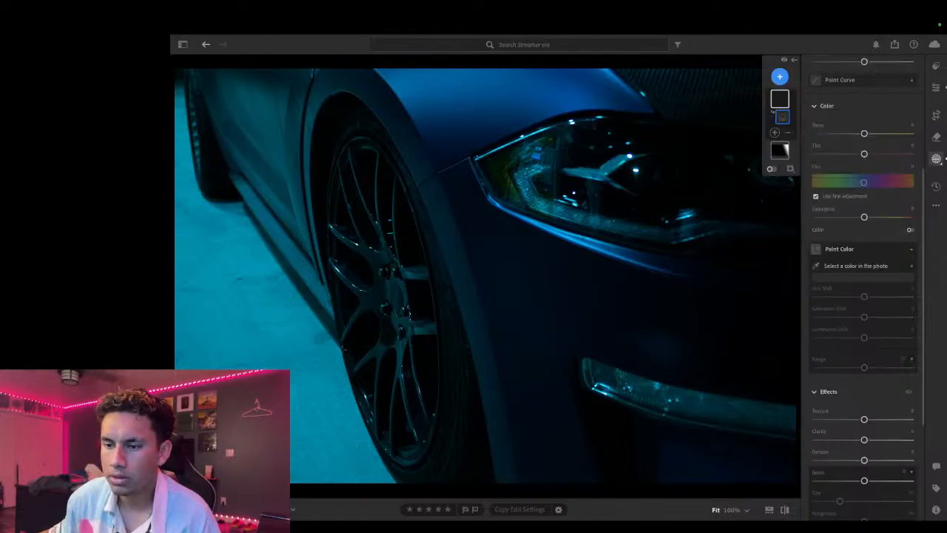
{"action": "left_click_drag", "start_coordinate": [199, 307], "coordinate": [216, 297]}
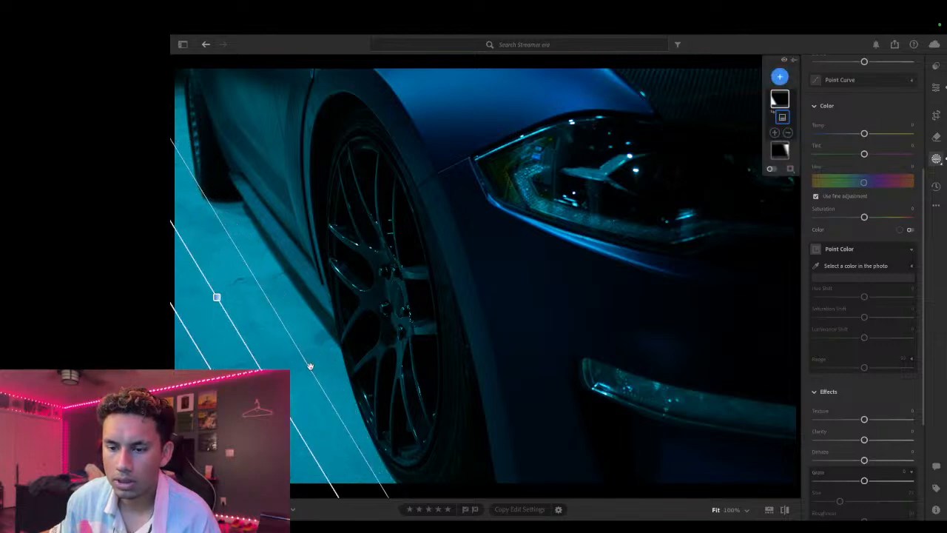
{"action": "left_click_drag", "start_coordinate": [286, 409], "coordinate": [297, 400]}
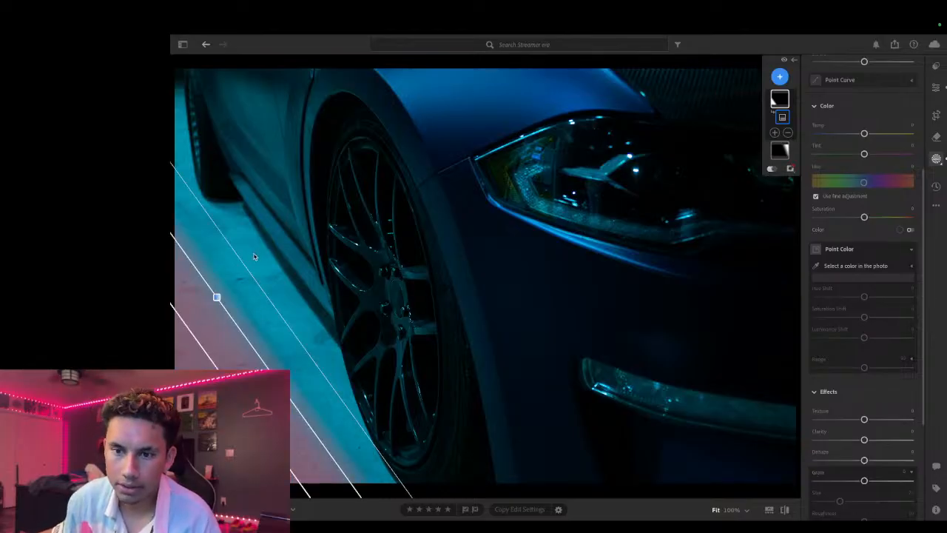
{"action": "left_click_drag", "start_coordinate": [244, 267], "coordinate": [236, 285]}
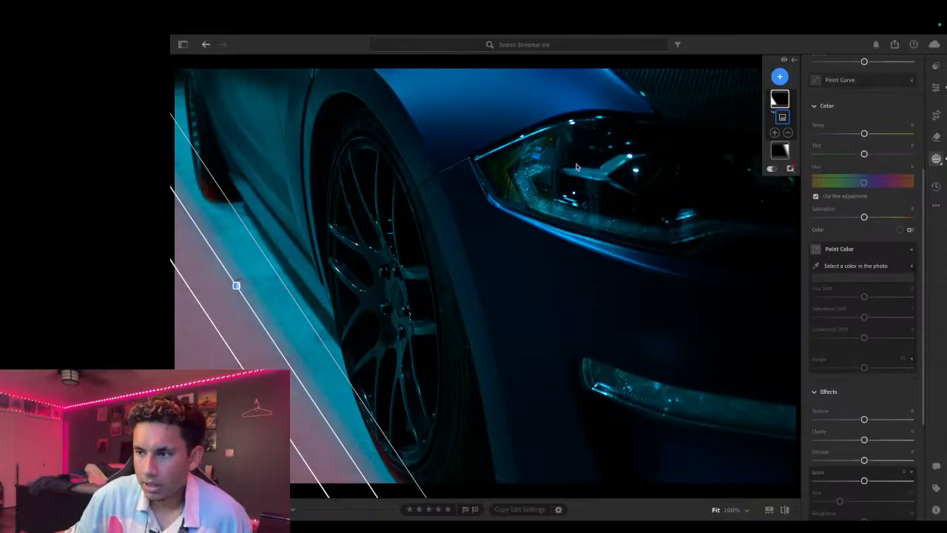
Step: Replace the pavement gradient mask with a tilted radial gradient mask fitted around the front wheel, with a feather of 46
{"action": "right_click", "coordinate": [777, 110]}
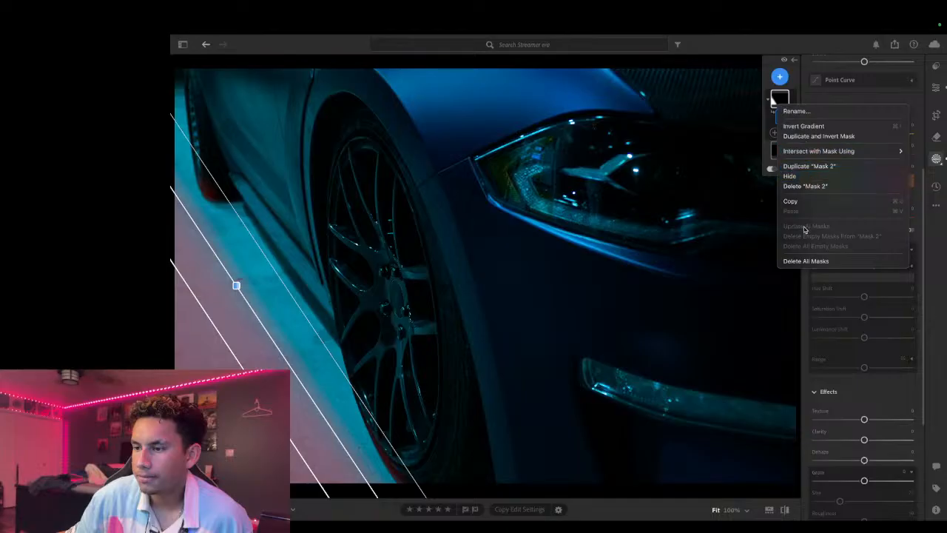
{"action": "left_click", "coordinate": [812, 186]}
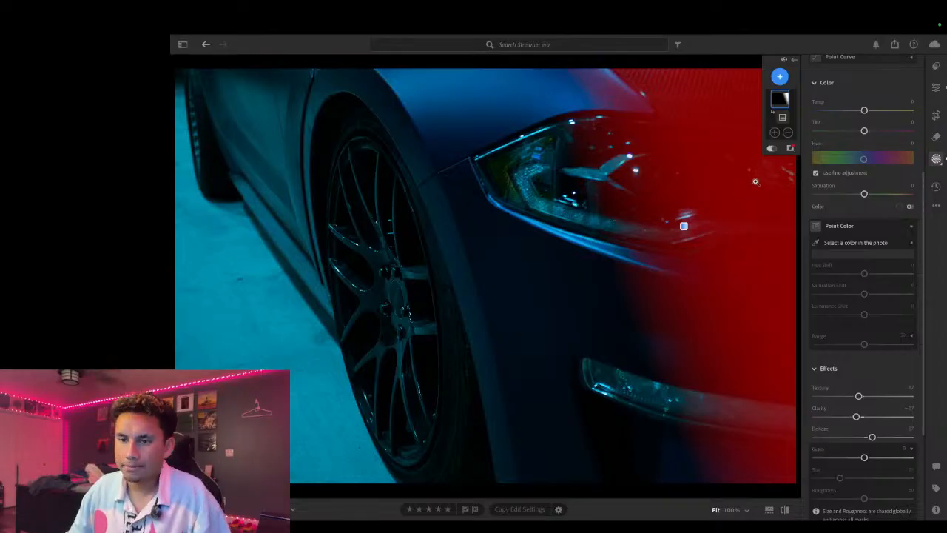
{"action": "left_click", "coordinate": [786, 77]}
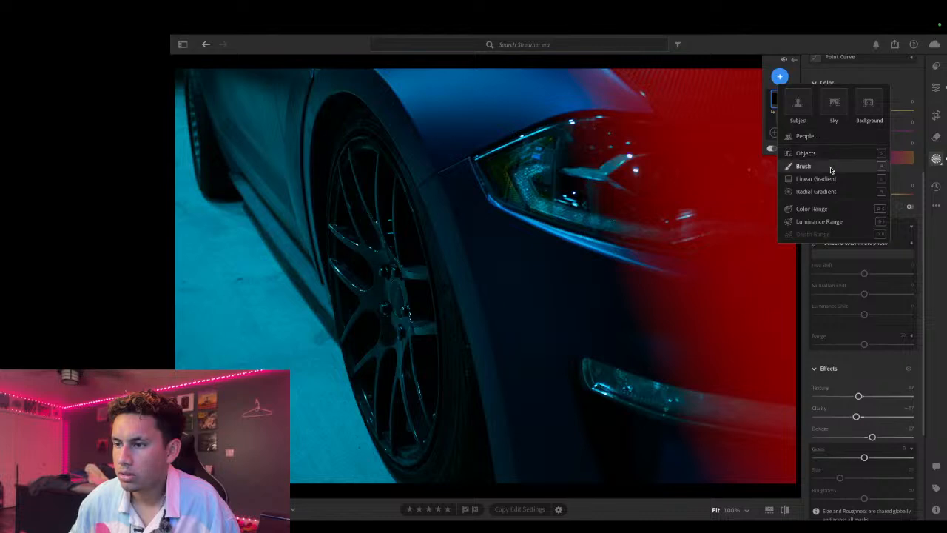
{"action": "left_click", "coordinate": [816, 191]}
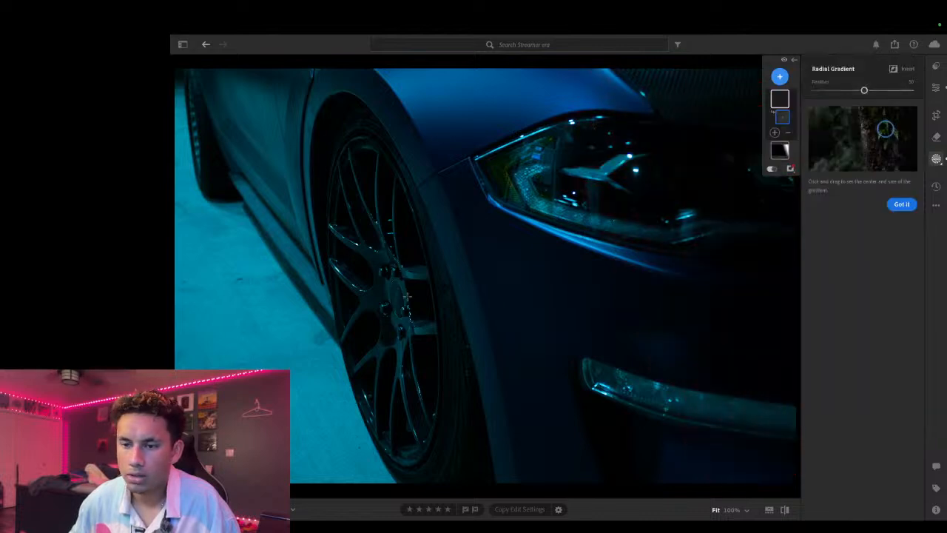
{"action": "left_click_drag", "start_coordinate": [396, 296], "coordinate": [467, 479]}
{"action": "left_click_drag", "start_coordinate": [378, 123], "coordinate": [354, 156]}
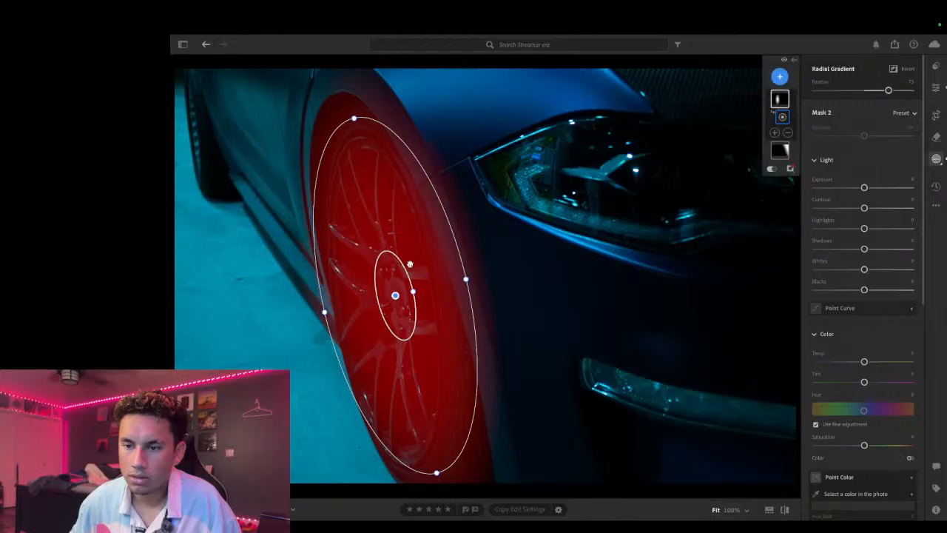
{"action": "left_click_drag", "start_coordinate": [414, 294], "coordinate": [391, 302]}
{"action": "left_click_drag", "start_coordinate": [349, 123], "coordinate": [342, 106]}
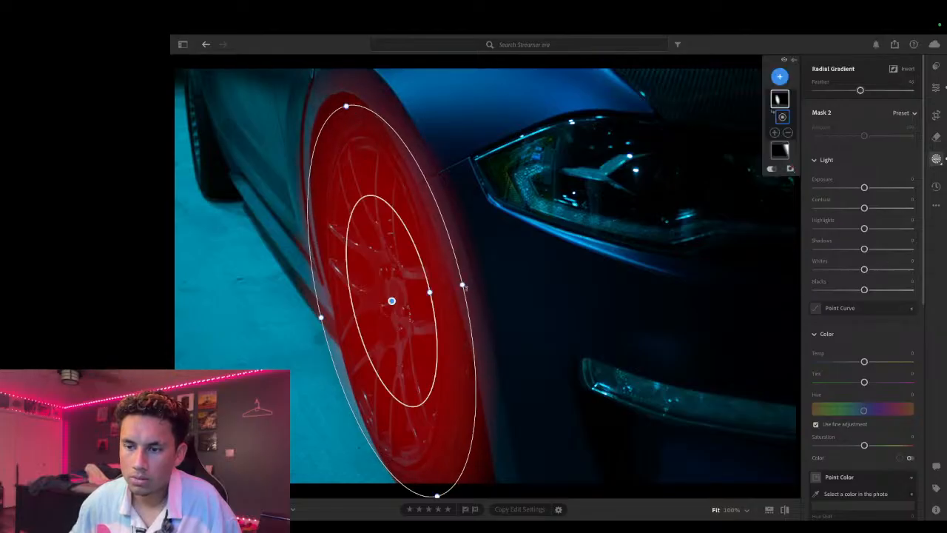
{"action": "left_click_drag", "start_coordinate": [464, 286], "coordinate": [453, 287]}
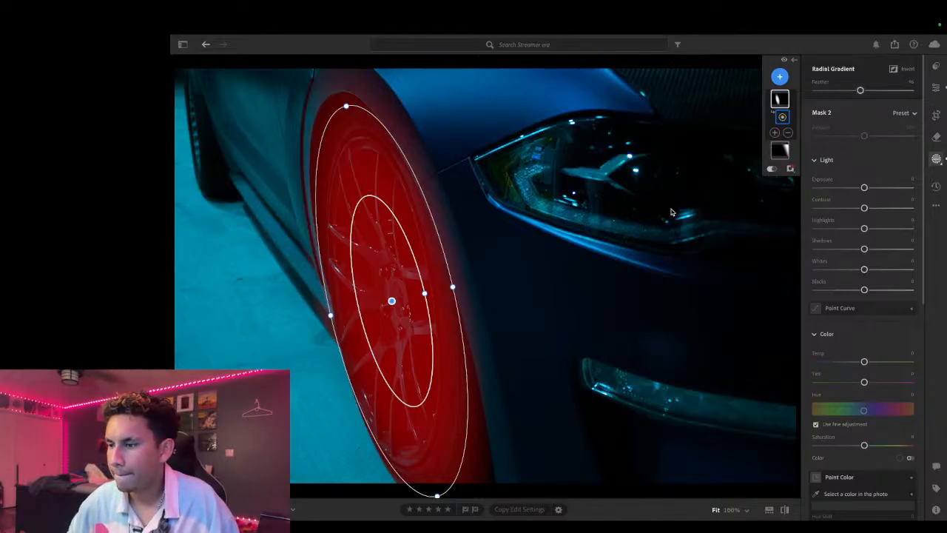
Step: Set the wheel mask's clarity to 14 and texture to 10
{"action": "scroll", "coordinate": [866, 370], "scroll_direction": "down", "scroll_amount": 5}
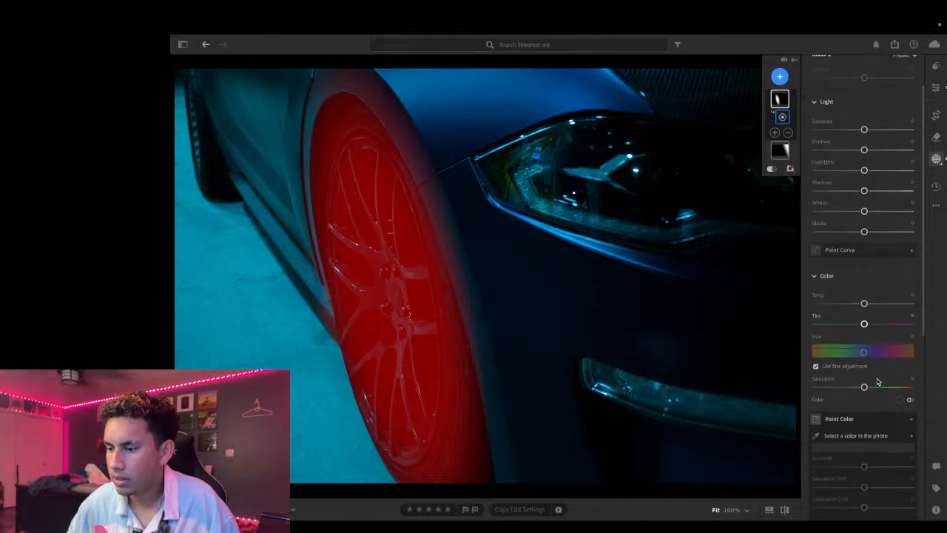
{"action": "scroll", "coordinate": [868, 384], "scroll_direction": "down", "scroll_amount": 1}
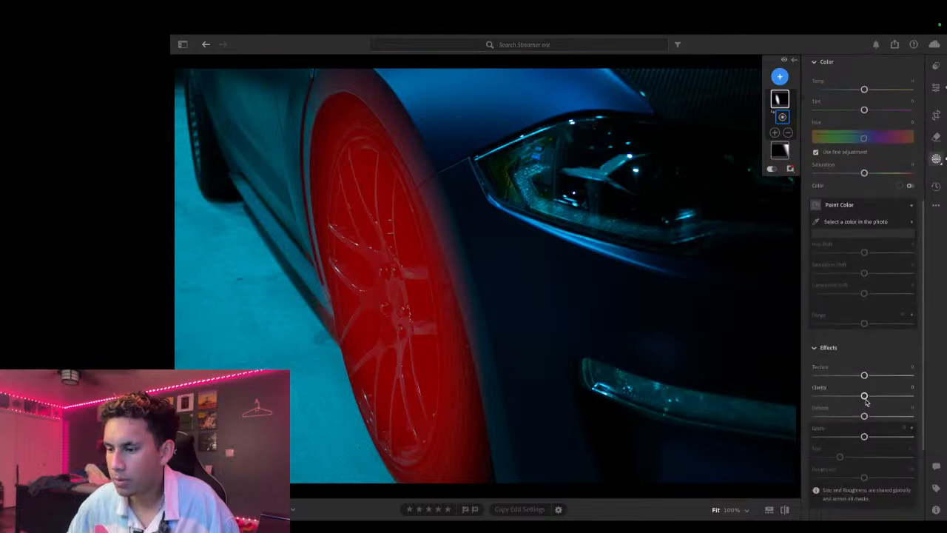
{"action": "left_click_drag", "start_coordinate": [866, 399], "coordinate": [871, 401]}
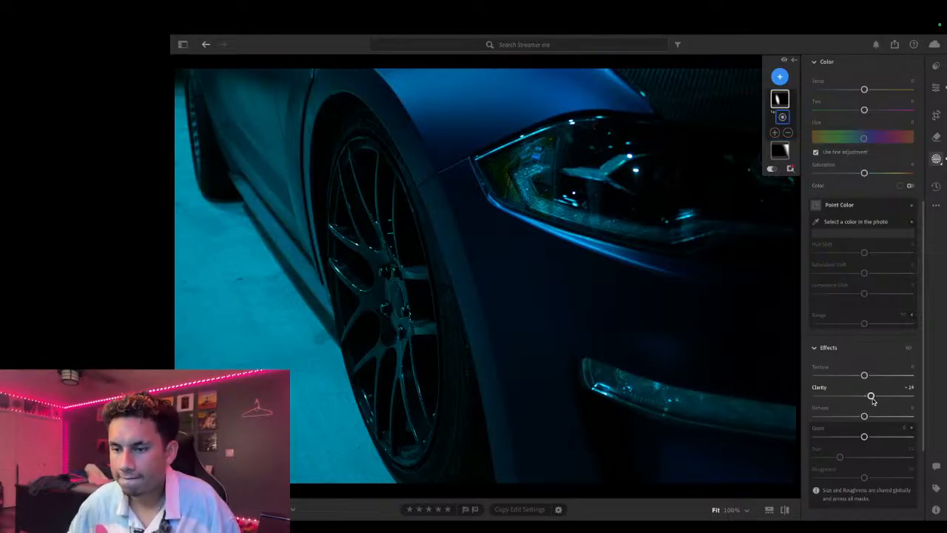
{"action": "left_click_drag", "start_coordinate": [873, 401], "coordinate": [872, 400]}
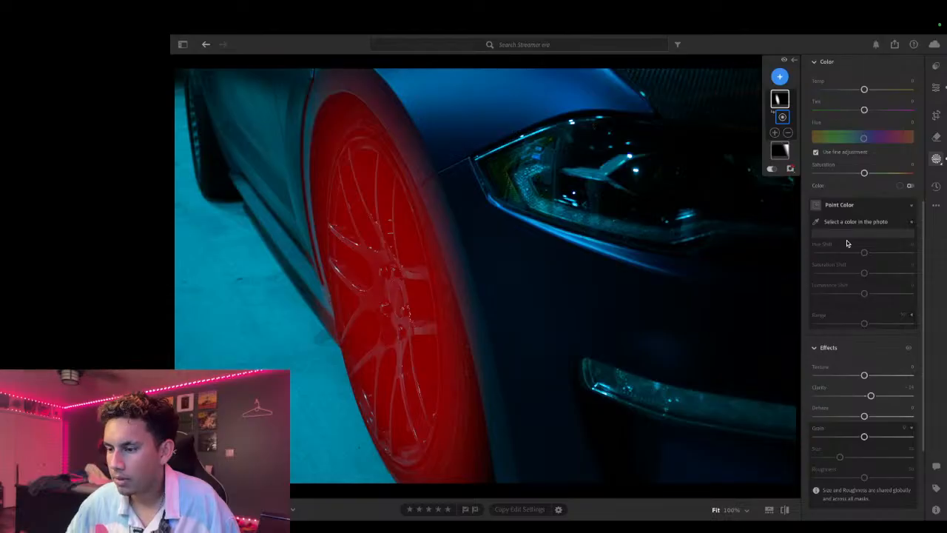
{"action": "left_click_drag", "start_coordinate": [865, 376], "coordinate": [864, 376]}
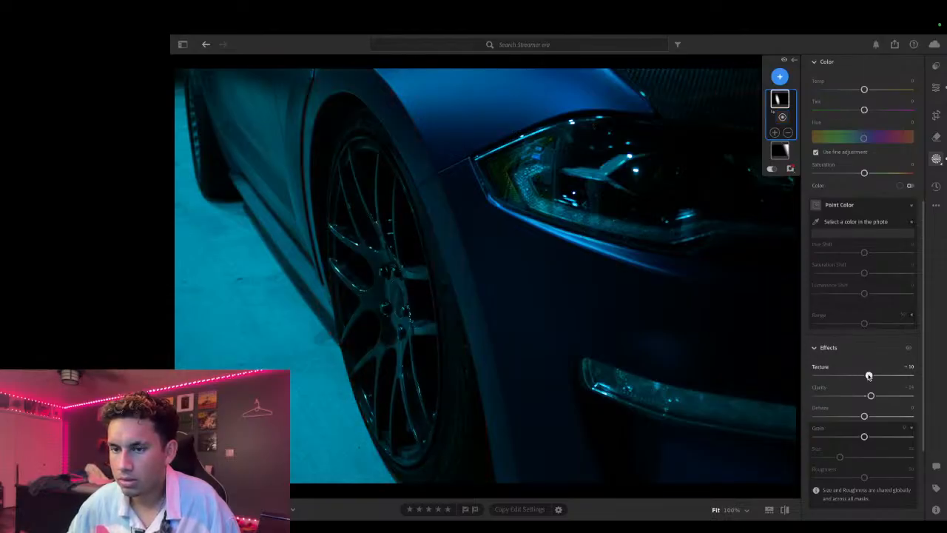
{"action": "left_click_drag", "start_coordinate": [869, 376], "coordinate": [868, 375]}
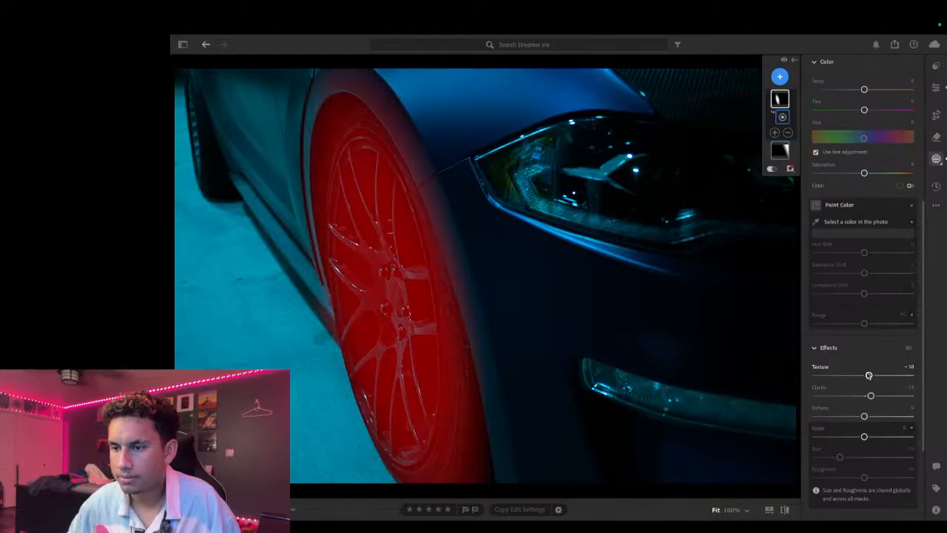
Step: Set the wheel mask's whites to 5, highlights to -8 and shadows to -13, and hide the mask overlay
{"action": "scroll", "coordinate": [853, 276], "scroll_direction": "up", "scroll_amount": 6}
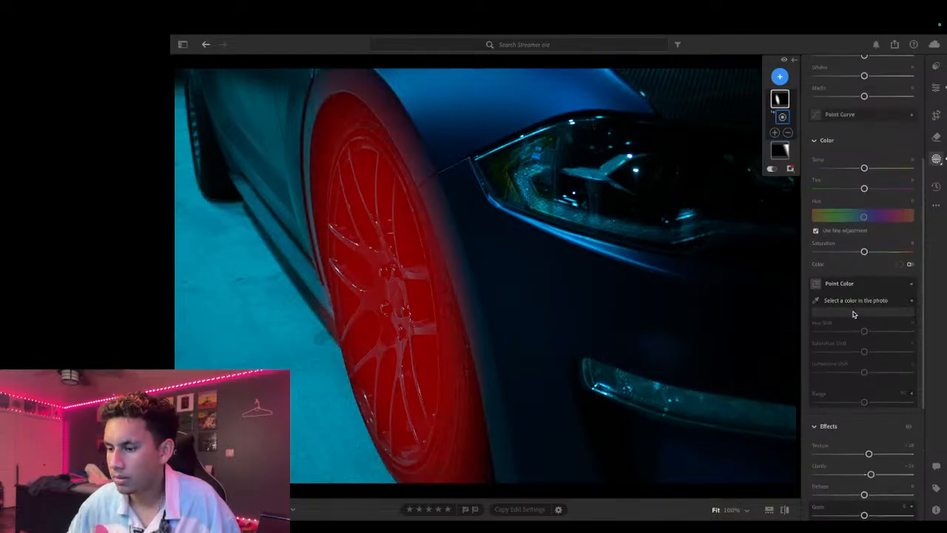
{"action": "left_click_drag", "start_coordinate": [867, 214], "coordinate": [869, 241]}
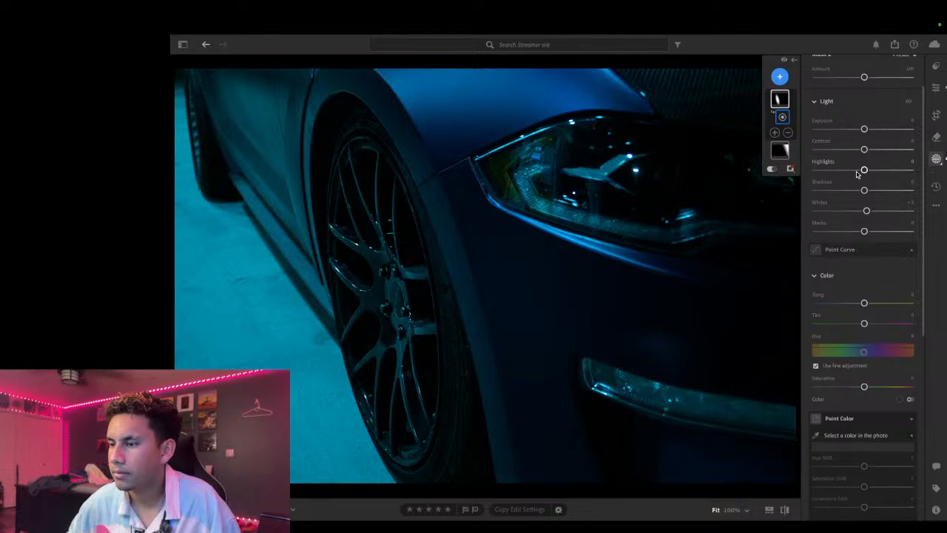
{"action": "left_click_drag", "start_coordinate": [865, 170], "coordinate": [865, 171]}
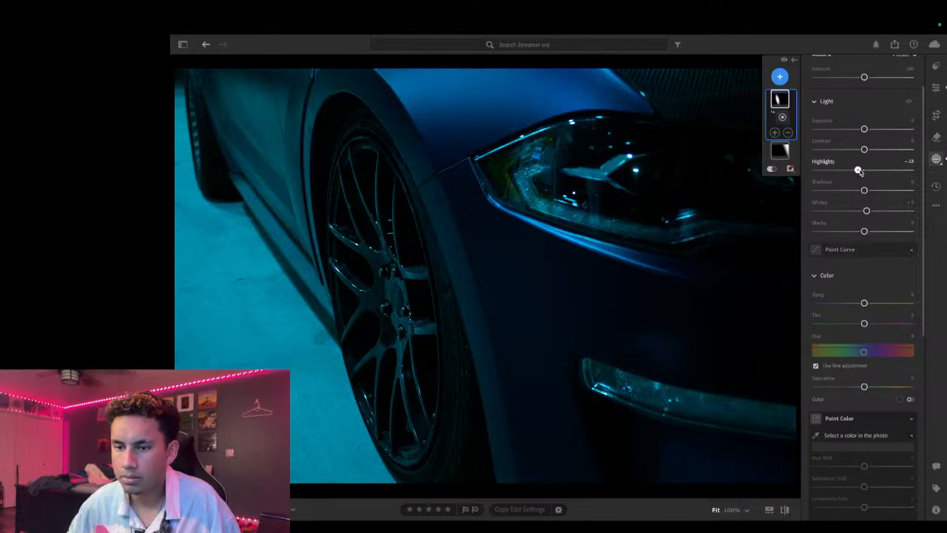
{"action": "left_click_drag", "start_coordinate": [859, 171], "coordinate": [885, 171]}
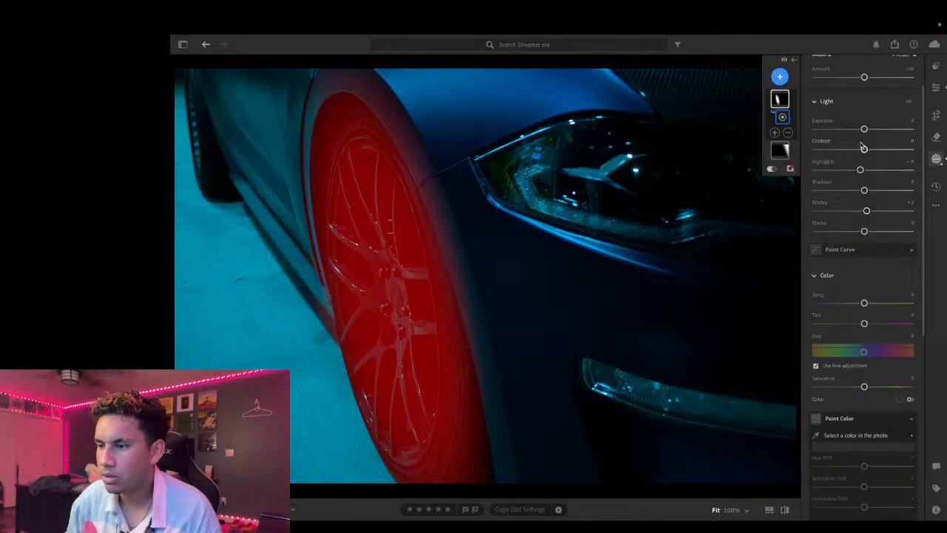
{"action": "left_click", "coordinate": [864, 191]}
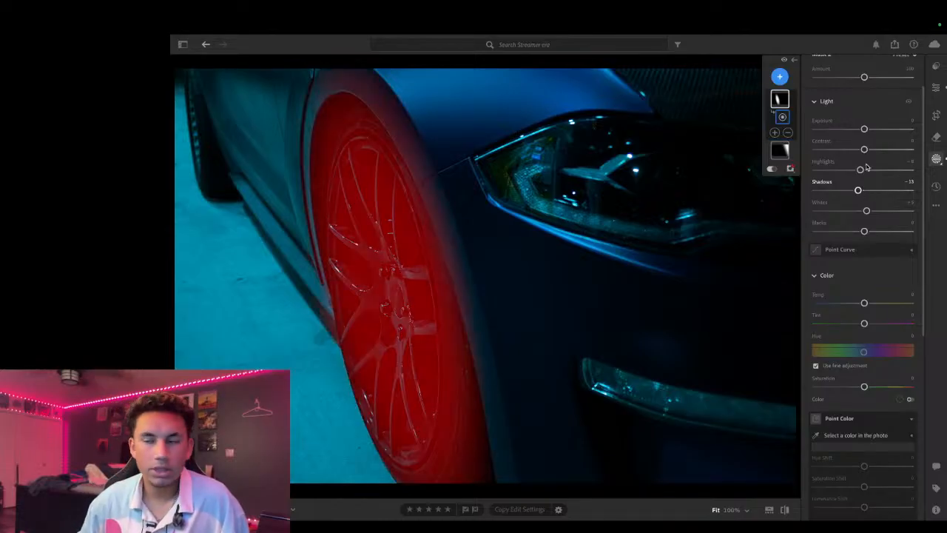
{"action": "left_click", "coordinate": [771, 168]}
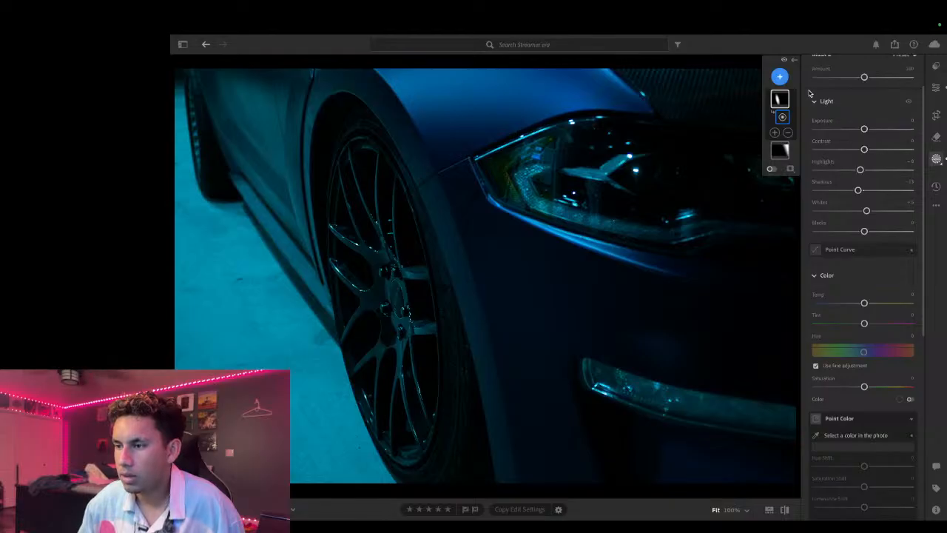
Step: Add a new brush mask, paint over the whole headlight, and reduce the brush size
{"action": "left_click", "coordinate": [782, 77]}
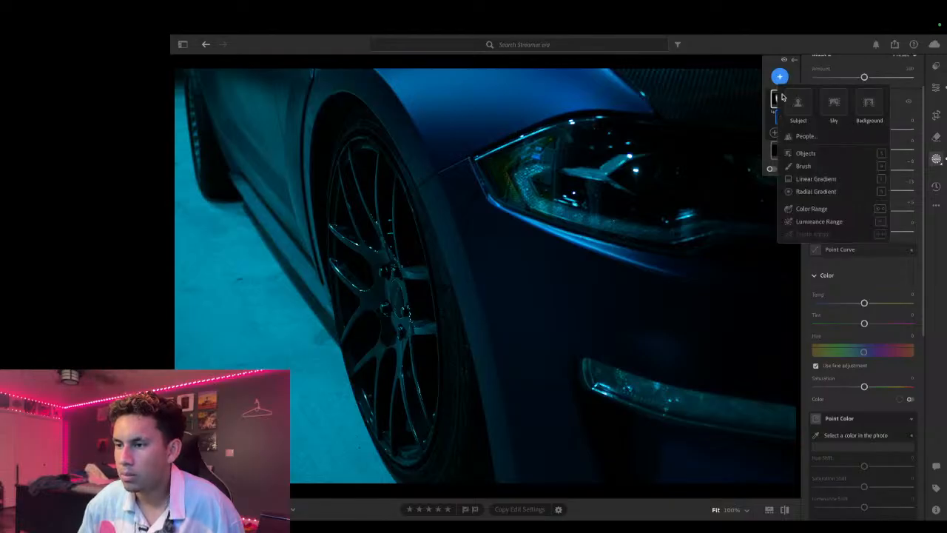
{"action": "left_click", "coordinate": [807, 170]}
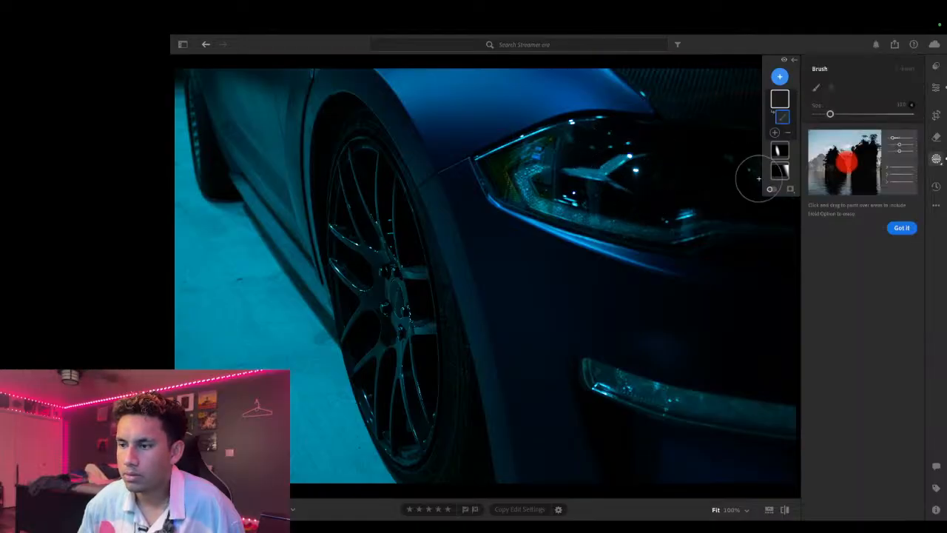
{"action": "left_click", "coordinate": [618, 144]}
{"action": "mouse_move", "coordinate": [618, 144]}
{"action": "left_mouse_down"}
{"action": "mouse_move", "coordinate": [534, 151]}
{"action": "mouse_move", "coordinate": [502, 172]}
{"action": "mouse_move", "coordinate": [589, 211]}
{"action": "mouse_move", "coordinate": [681, 230]}
{"action": "mouse_move", "coordinate": [636, 136]}
{"action": "mouse_move", "coordinate": [566, 138]}
{"action": "mouse_move", "coordinate": [563, 173]}
{"action": "mouse_move", "coordinate": [613, 186]}
{"action": "mouse_move", "coordinate": [620, 157]}
{"action": "mouse_move", "coordinate": [629, 207]}
{"action": "mouse_move", "coordinate": [635, 179]}
{"action": "mouse_move", "coordinate": [632, 191]}
{"action": "mouse_move", "coordinate": [655, 204]}
{"action": "mouse_move", "coordinate": [656, 163]}
{"action": "mouse_move", "coordinate": [688, 235]}
{"action": "left_mouse_up"}
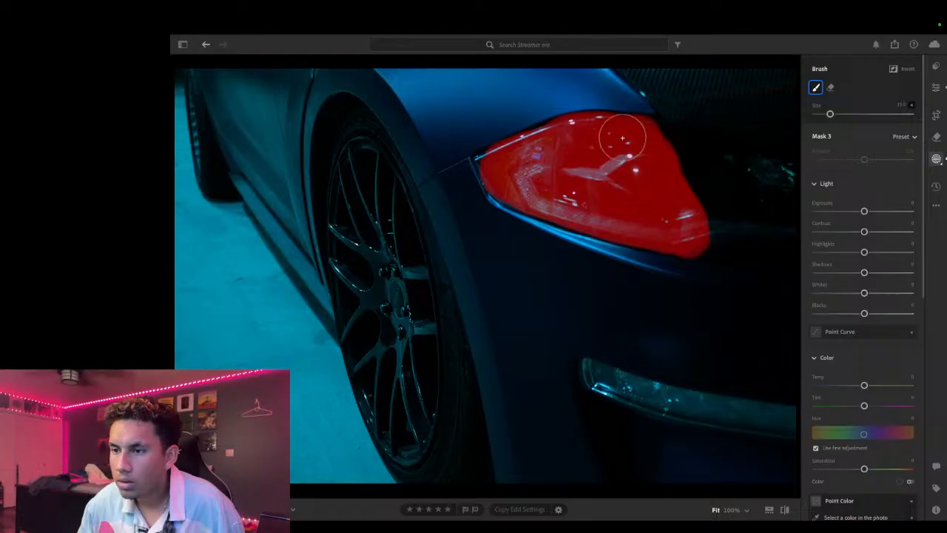
{"action": "left_click_drag", "start_coordinate": [557, 142], "coordinate": [585, 171]}
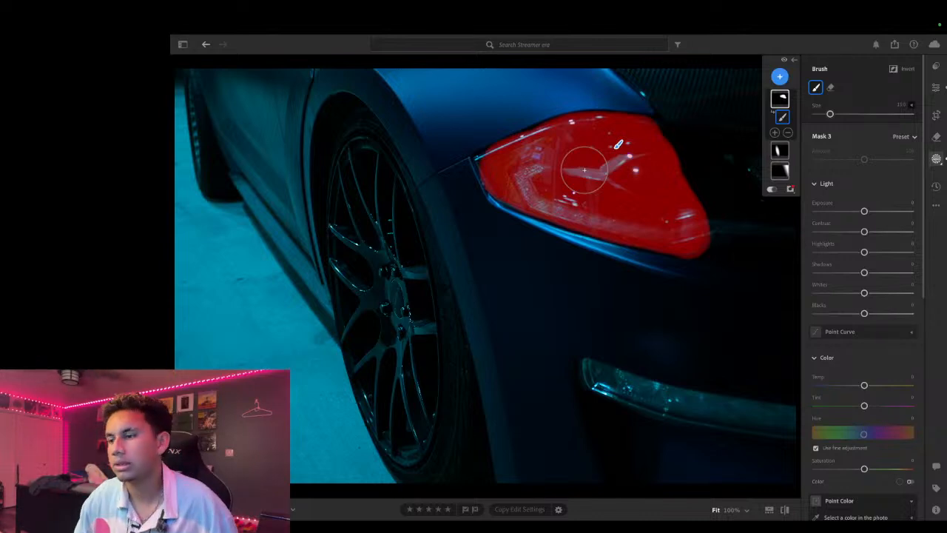
{"action": "key", "text": "bracketleft"}
{"action": "key", "text": "bracketleft"}
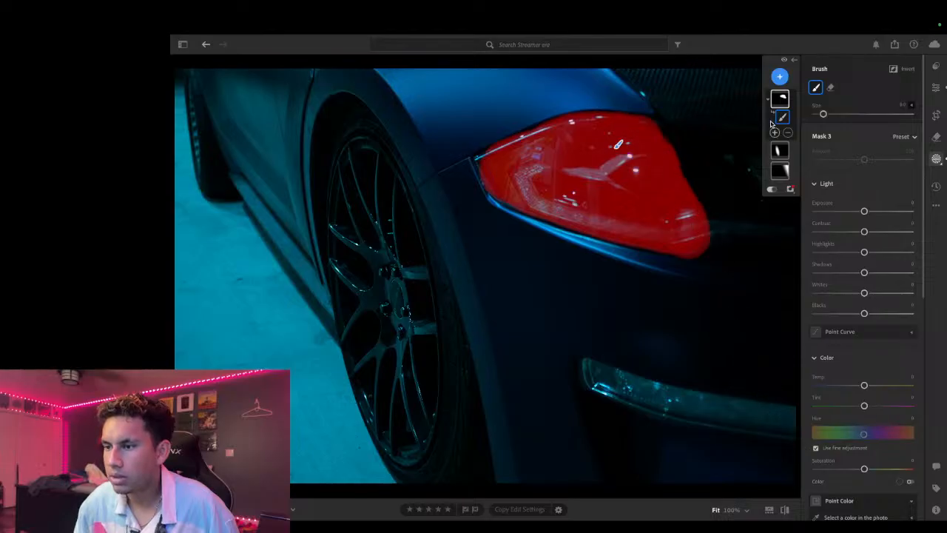
Step: Shift the linear gradient of Mask 1 slightly toward the front of the car and set its contrast to 20
{"action": "left_click", "coordinate": [781, 178]}
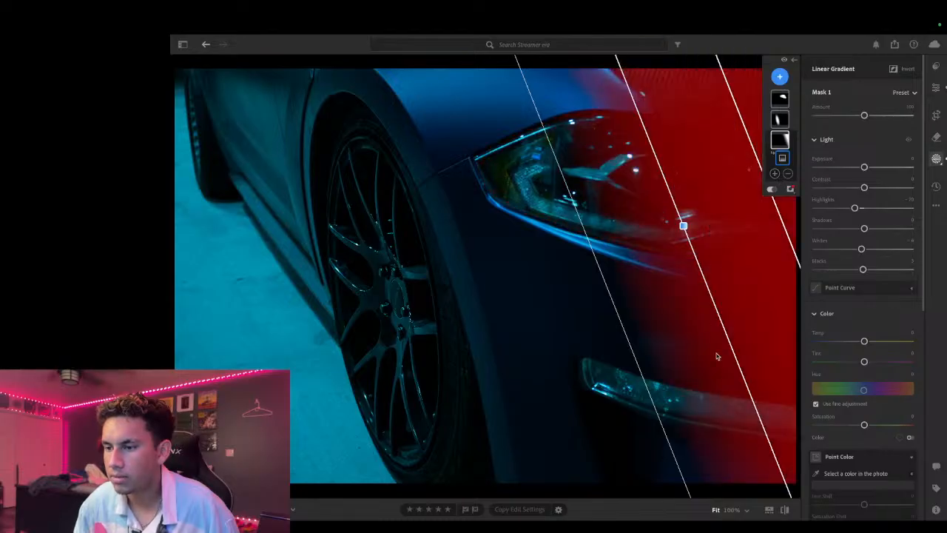
{"action": "left_click_drag", "start_coordinate": [684, 226], "coordinate": [704, 219]}
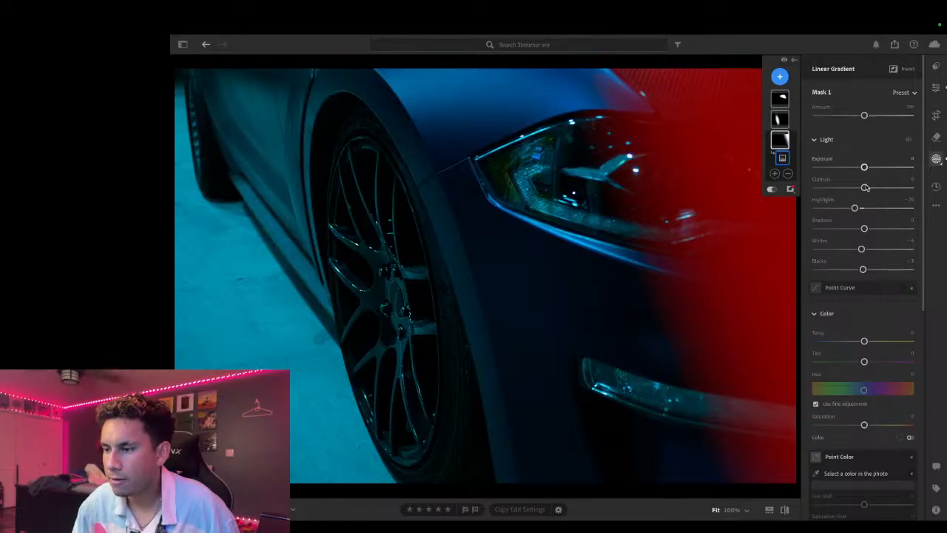
{"action": "left_click_drag", "start_coordinate": [866, 189], "coordinate": [868, 191]}
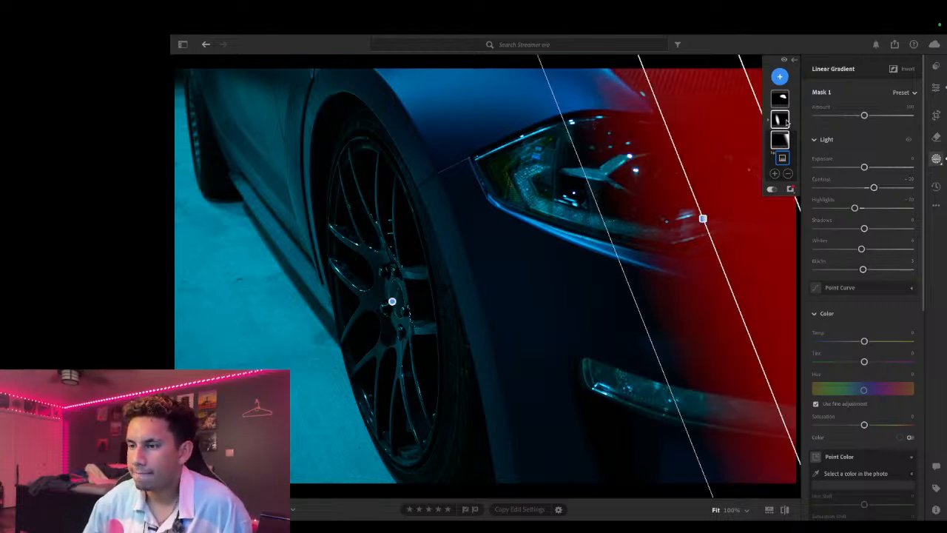
Step: Extend the brush mask to the headlight's outer edges with a smaller brush and paint over the light strip in the lower bumper
{"action": "key", "text": "b"}
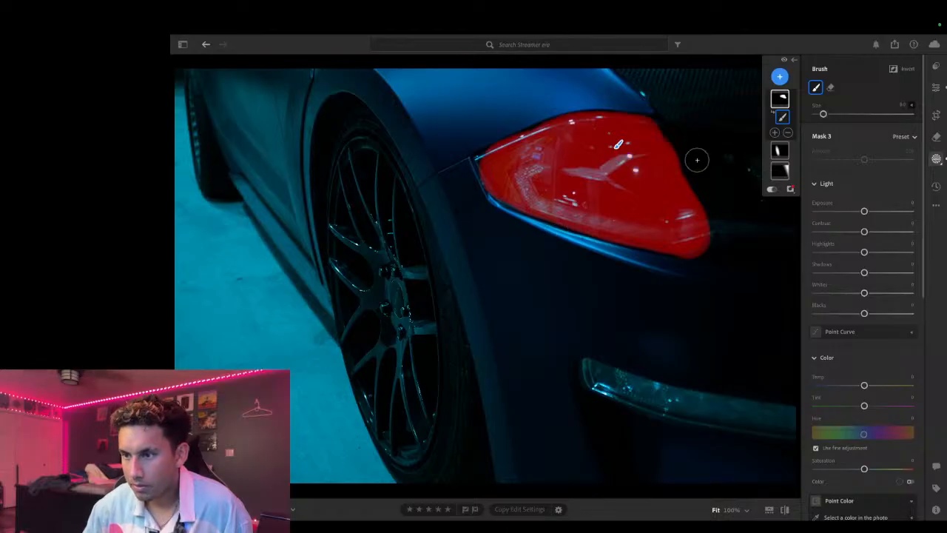
{"action": "key", "text": "bracketleft"}
{"action": "key", "text": "bracketleft"}
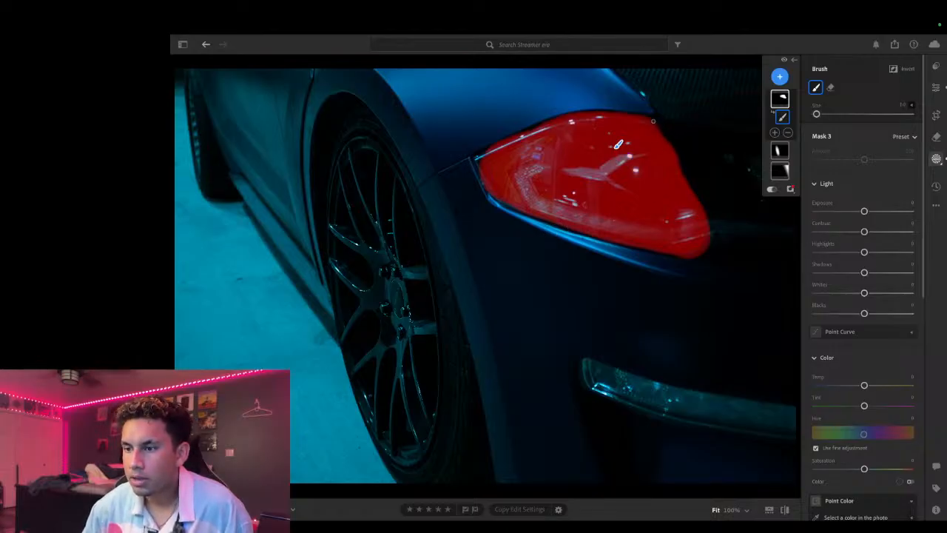
{"action": "left_click_drag", "start_coordinate": [653, 122], "coordinate": [662, 139]}
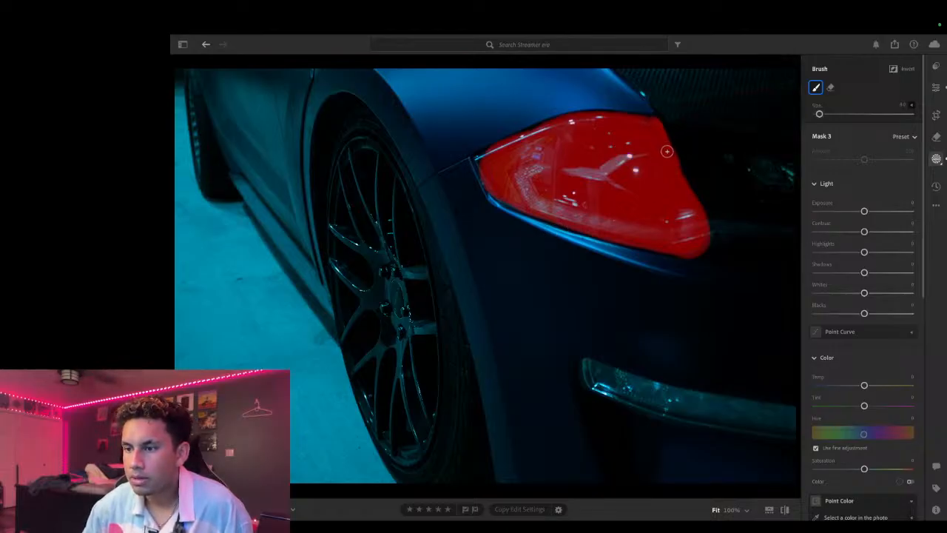
{"action": "mouse_move", "coordinate": [706, 231]}
{"action": "left_mouse_down"}
{"action": "mouse_move", "coordinate": [709, 258]}
{"action": "mouse_move", "coordinate": [648, 247]}
{"action": "left_mouse_up"}
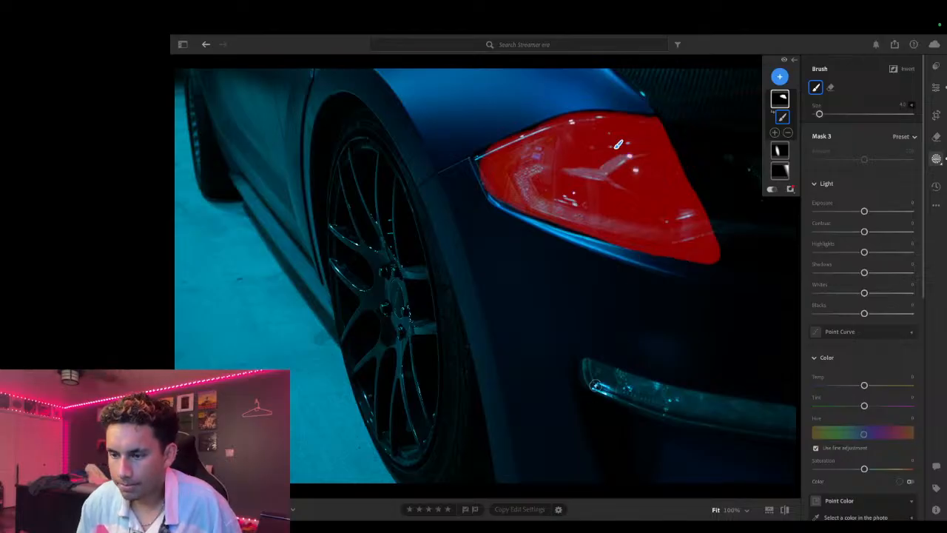
{"action": "mouse_move", "coordinate": [590, 366]}
{"action": "left_mouse_down"}
{"action": "mouse_move", "coordinate": [600, 383]}
{"action": "mouse_move", "coordinate": [694, 418]}
{"action": "mouse_move", "coordinate": [793, 431]}
{"action": "mouse_move", "coordinate": [793, 411]}
{"action": "mouse_move", "coordinate": [706, 402]}
{"action": "mouse_move", "coordinate": [589, 363]}
{"action": "mouse_move", "coordinate": [607, 380]}
{"action": "mouse_move", "coordinate": [592, 382]}
{"action": "mouse_move", "coordinate": [588, 368]}
{"action": "mouse_move", "coordinate": [602, 385]}
{"action": "mouse_move", "coordinate": [780, 418]}
{"action": "mouse_move", "coordinate": [776, 427]}
{"action": "left_mouse_up"}
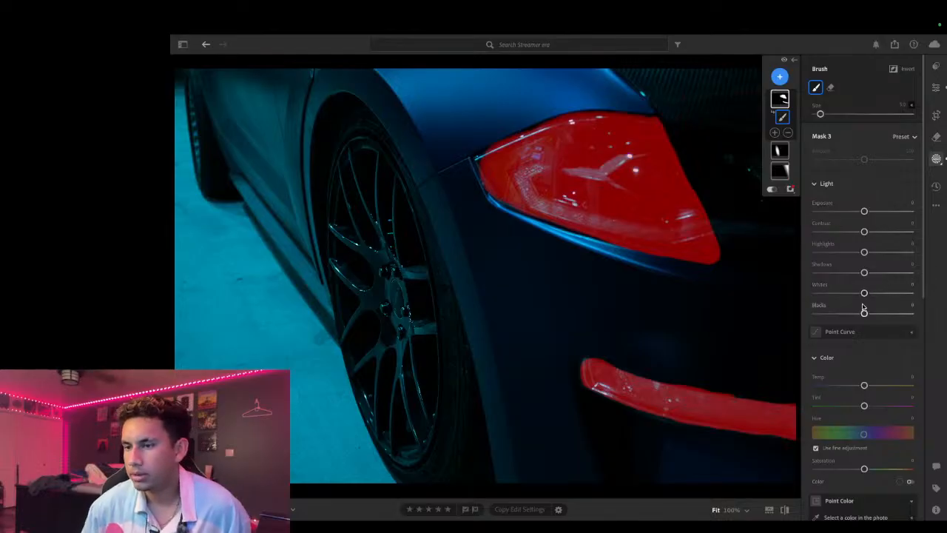
Step: Try the extreme clarity settings on the headlight brush mask and settle on a clarity of 24
{"action": "scroll", "coordinate": [863, 311], "scroll_direction": "down", "scroll_amount": 1}
{"action": "scroll", "coordinate": [862, 309], "scroll_direction": "down", "scroll_amount": 2}
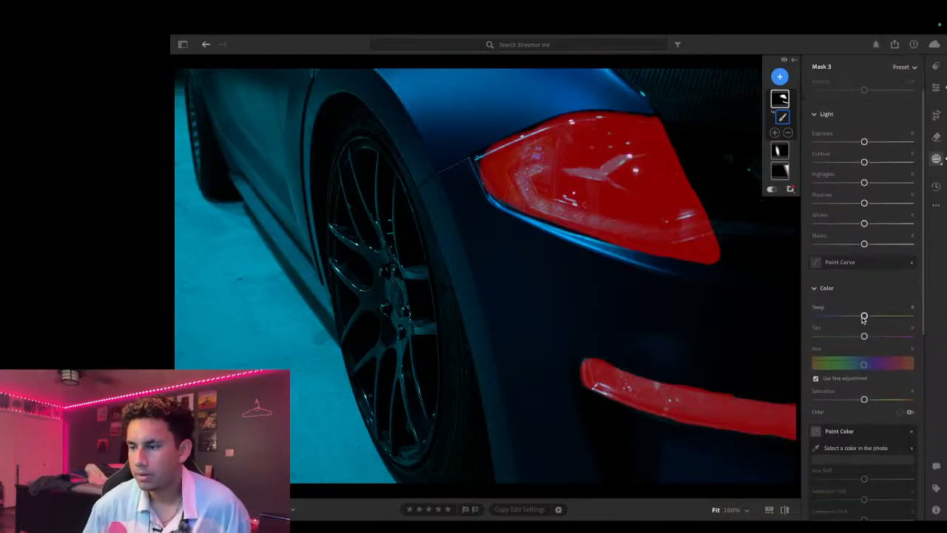
{"action": "scroll", "coordinate": [863, 318], "scroll_direction": "down", "scroll_amount": 3}
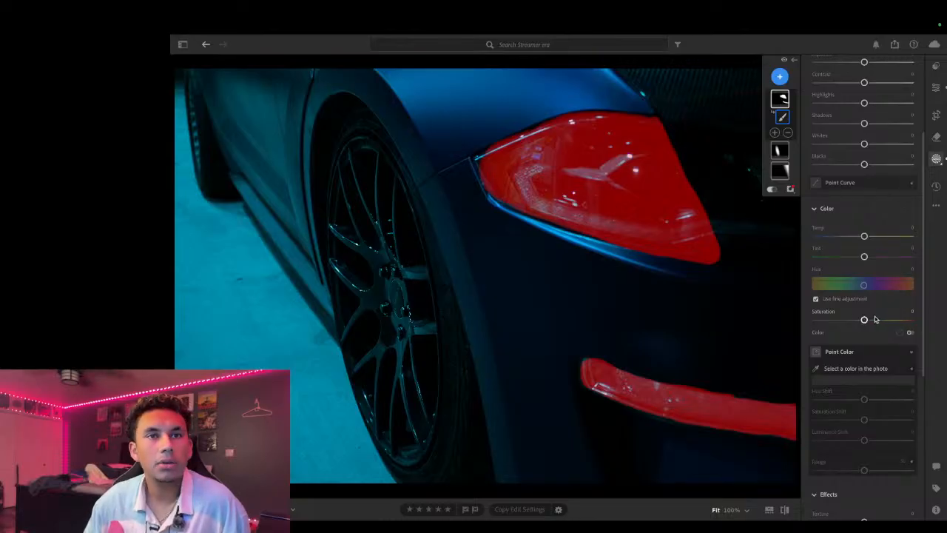
{"action": "scroll", "coordinate": [886, 372], "scroll_direction": "down", "scroll_amount": 5}
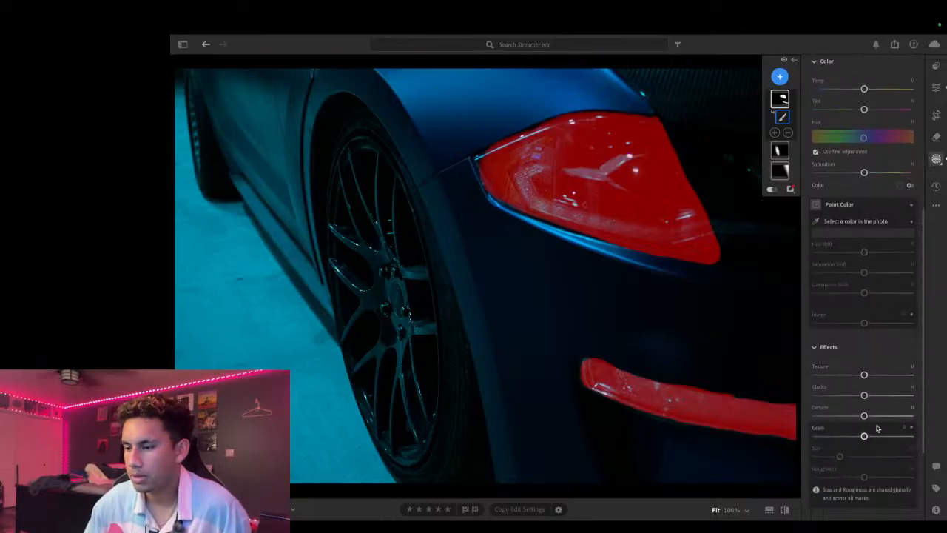
{"action": "left_click_drag", "start_coordinate": [864, 395], "coordinate": [945, 399]}
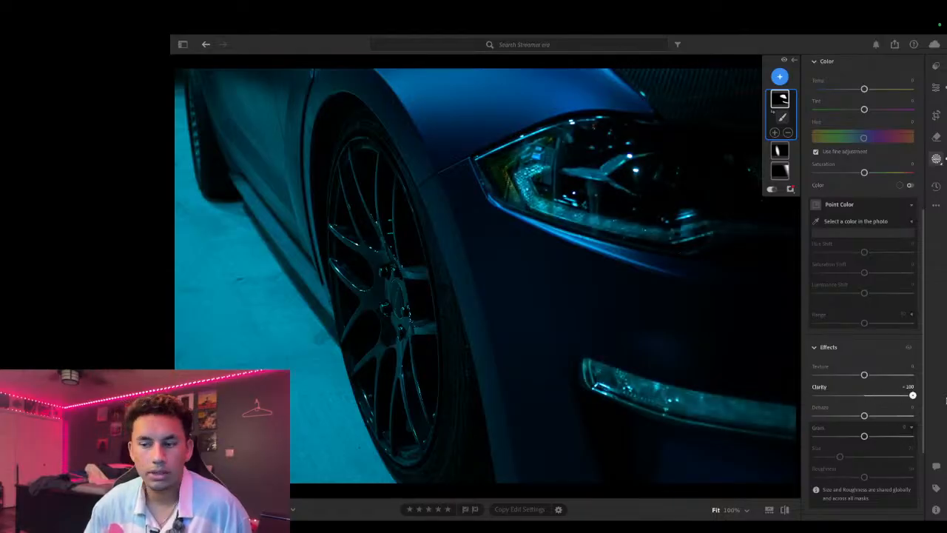
{"action": "left_click_drag", "start_coordinate": [945, 401], "coordinate": [705, 407]}
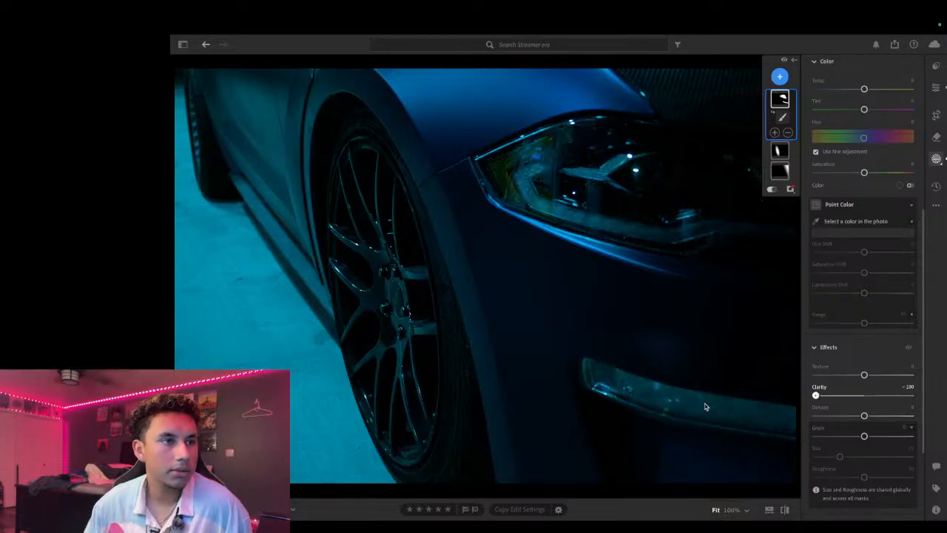
{"action": "left_click_drag", "start_coordinate": [815, 396], "coordinate": [879, 412]}
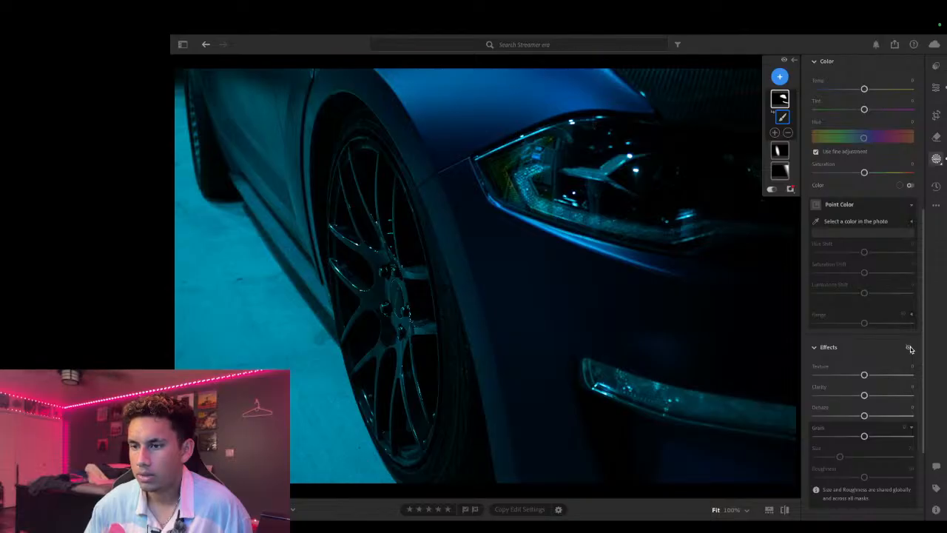
Step: Hide the mask overlay and set the headlight mask's texture to 12 and clarity to 27
{"action": "left_click_drag", "start_coordinate": [910, 349], "coordinate": [909, 346]}
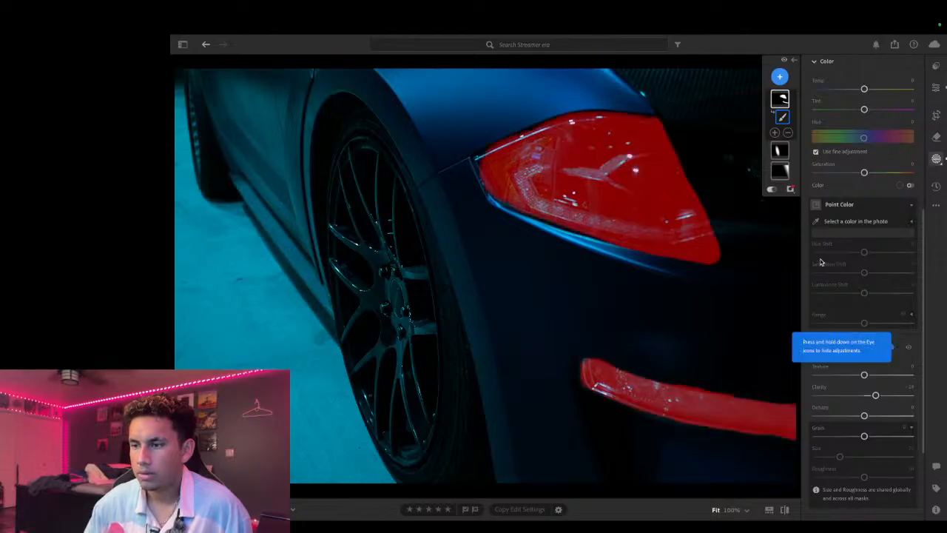
{"action": "left_click", "coordinate": [771, 189]}
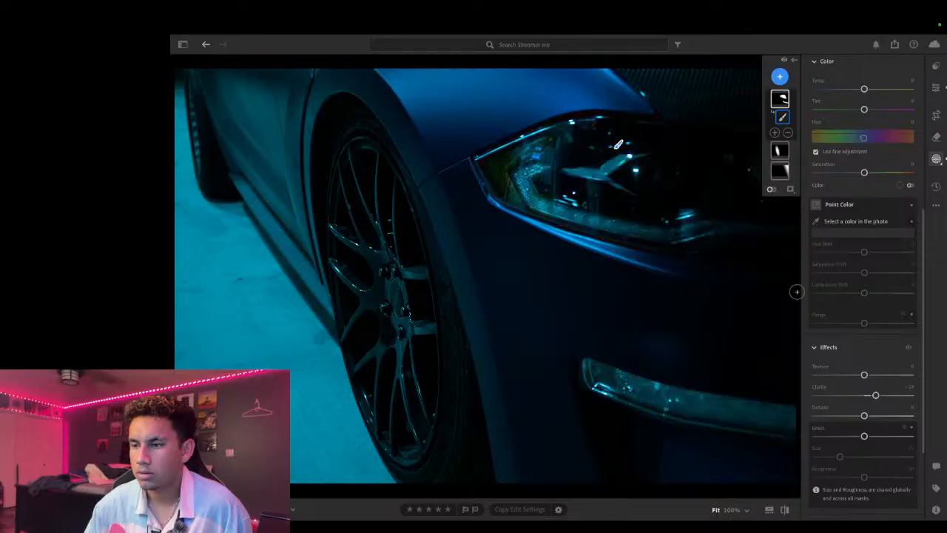
{"action": "left_click", "coordinate": [910, 350]}
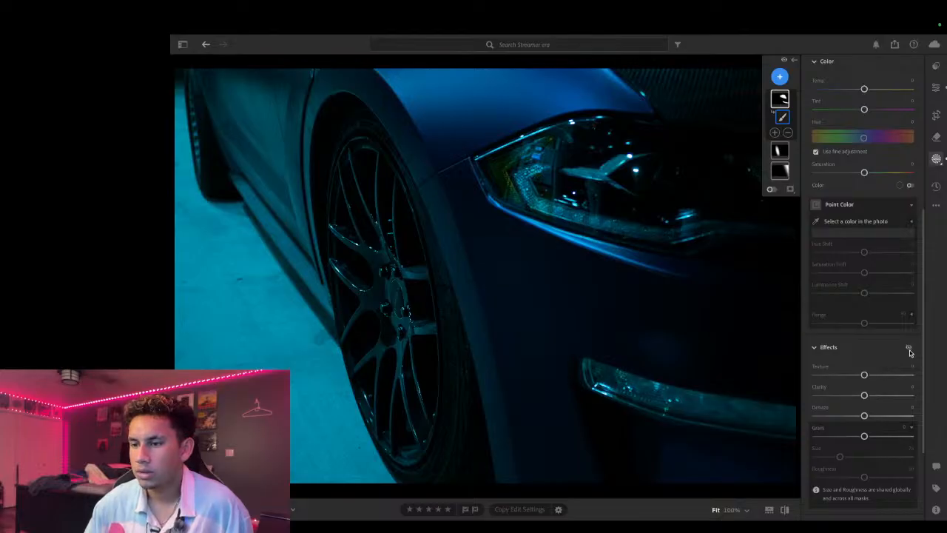
{"action": "left_click", "coordinate": [910, 349]}
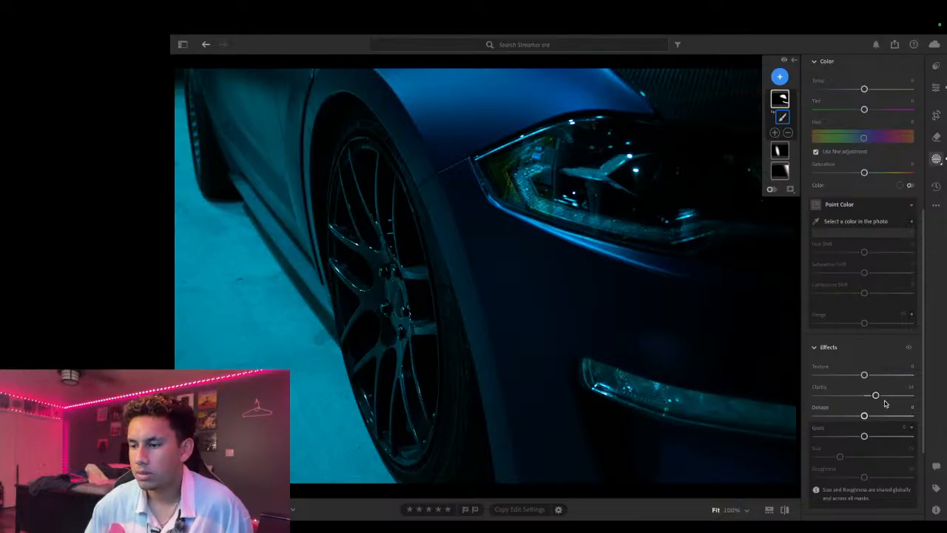
{"action": "left_click_drag", "start_coordinate": [868, 377], "coordinate": [870, 379]}
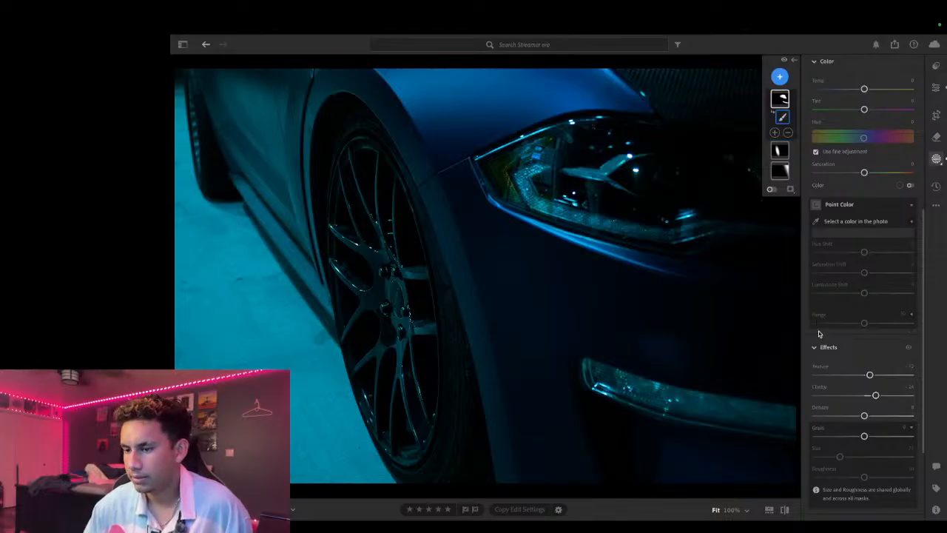
{"action": "left_click_drag", "start_coordinate": [876, 396], "coordinate": [877, 396]}
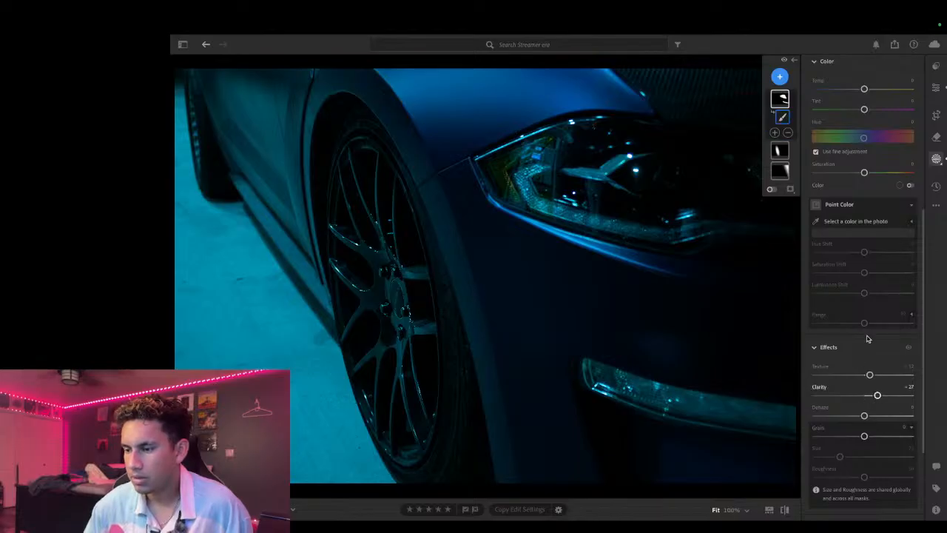
Step: Set the headlight mask's whites to 11 and shadows to -11
{"action": "scroll", "coordinate": [864, 337], "scroll_direction": "up", "scroll_amount": 5}
{"action": "scroll", "coordinate": [862, 337], "scroll_direction": "up", "scroll_amount": 1}
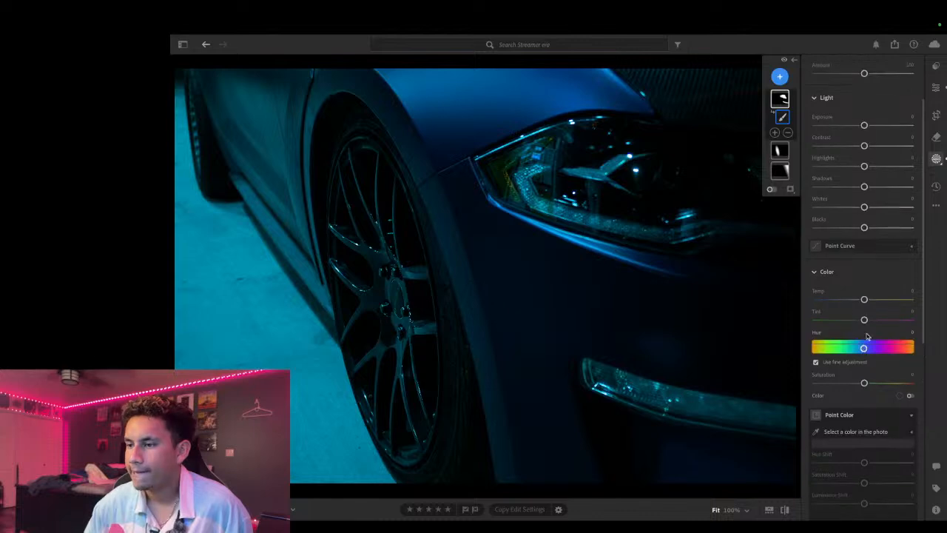
{"action": "mouse_move", "coordinate": [867, 211]}
{"action": "left_mouse_down"}
{"action": "mouse_move", "coordinate": [941, 206]}
{"action": "mouse_move", "coordinate": [821, 231]}
{"action": "mouse_move", "coordinate": [887, 216]}
{"action": "mouse_move", "coordinate": [871, 219]}
{"action": "left_mouse_up"}
{"action": "left_click_drag", "start_coordinate": [865, 187], "coordinate": [859, 187]}
{"action": "left_click", "coordinate": [782, 116]}
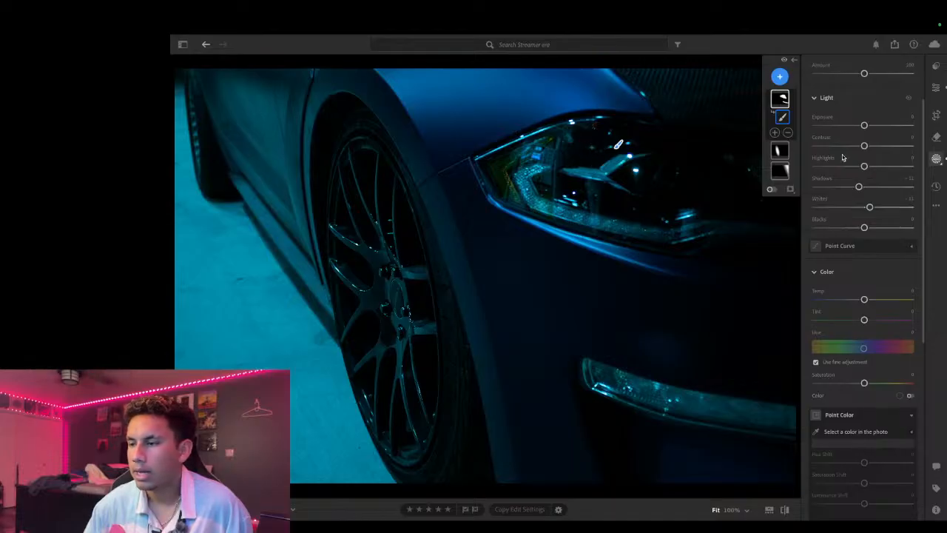
Step: Try blacks at 11 on the headlight mask, reset them to 0, and set highlights to 17
{"action": "mouse_move", "coordinate": [864, 233]}
{"action": "left_mouse_down"}
{"action": "mouse_move", "coordinate": [855, 231]}
{"action": "mouse_move", "coordinate": [869, 236]}
{"action": "left_mouse_up"}
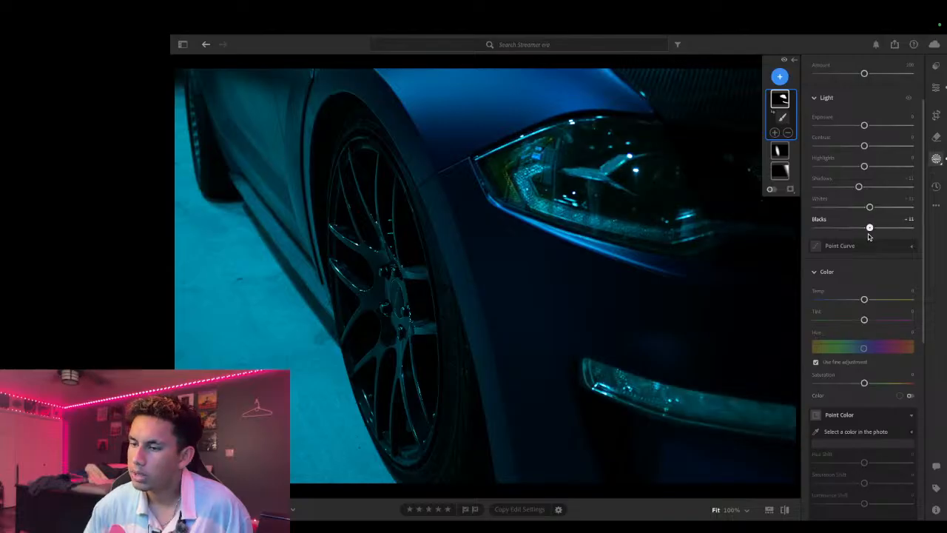
{"action": "double_click", "coordinate": [871, 227]}
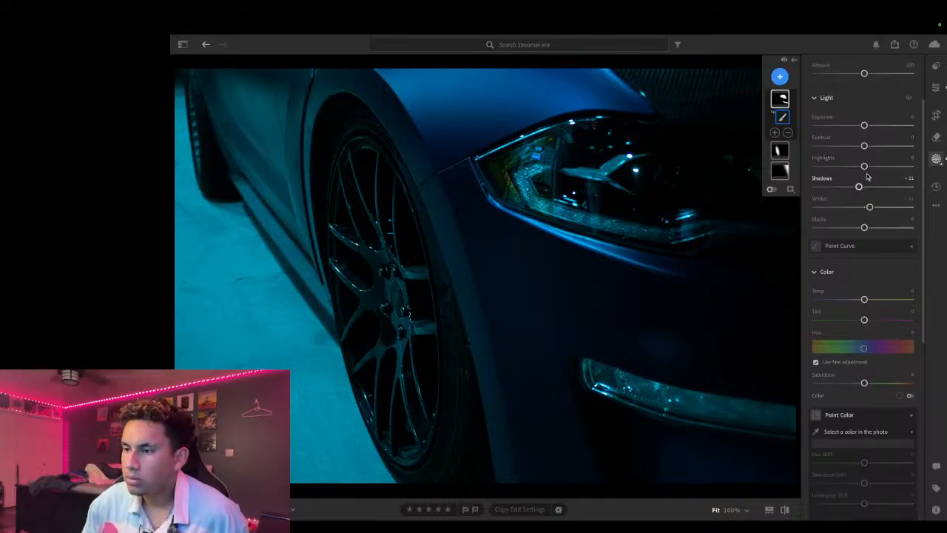
{"action": "mouse_move", "coordinate": [864, 166]}
{"action": "left_mouse_down"}
{"action": "mouse_move", "coordinate": [814, 166]}
{"action": "mouse_move", "coordinate": [897, 152]}
{"action": "mouse_move", "coordinate": [914, 166]}
{"action": "mouse_move", "coordinate": [861, 168]}
{"action": "mouse_move", "coordinate": [874, 168]}
{"action": "left_mouse_up"}
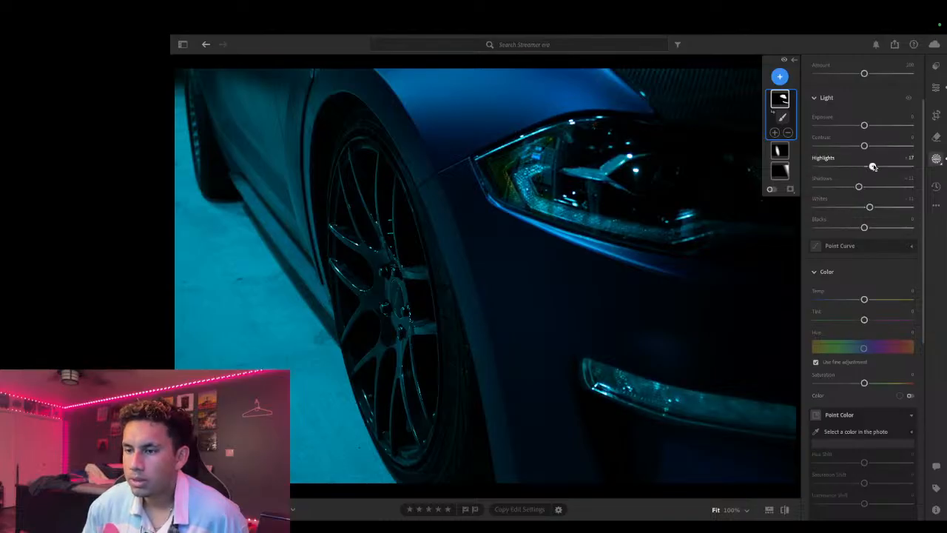
Step: Set the headlight mask's blacks to 7 and its contrast to -6
{"action": "scroll", "coordinate": [857, 370], "scroll_direction": "down", "scroll_amount": 3}
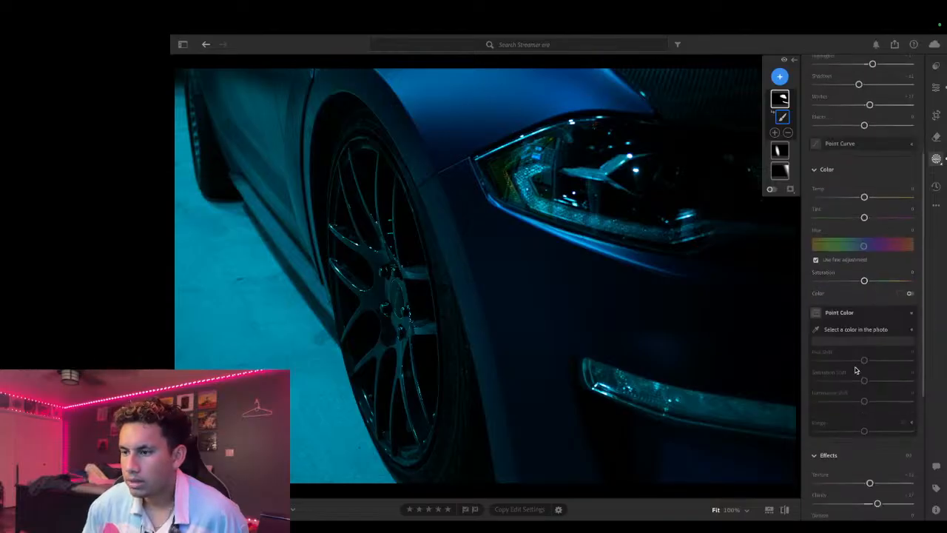
{"action": "scroll", "coordinate": [863, 318], "scroll_direction": "up", "scroll_amount": 2}
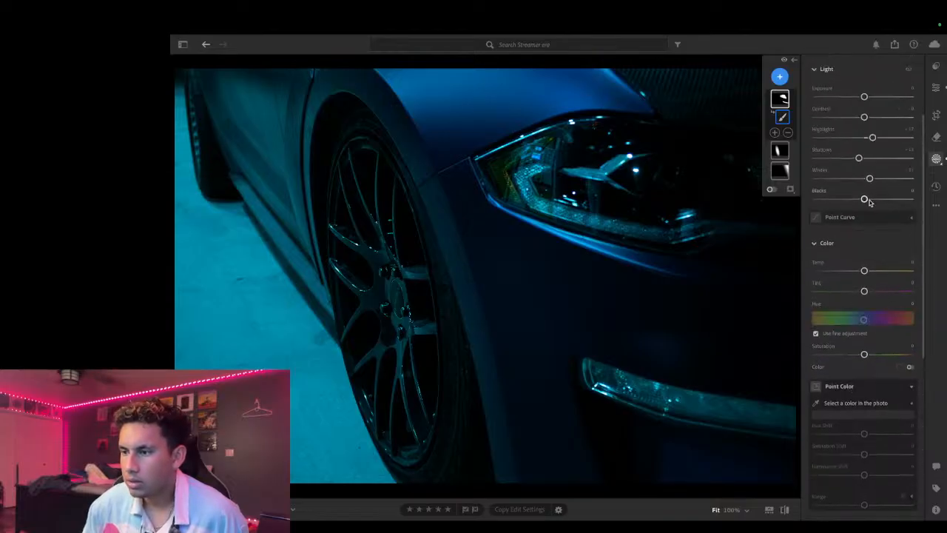
{"action": "left_click_drag", "start_coordinate": [869, 201], "coordinate": [872, 204]}
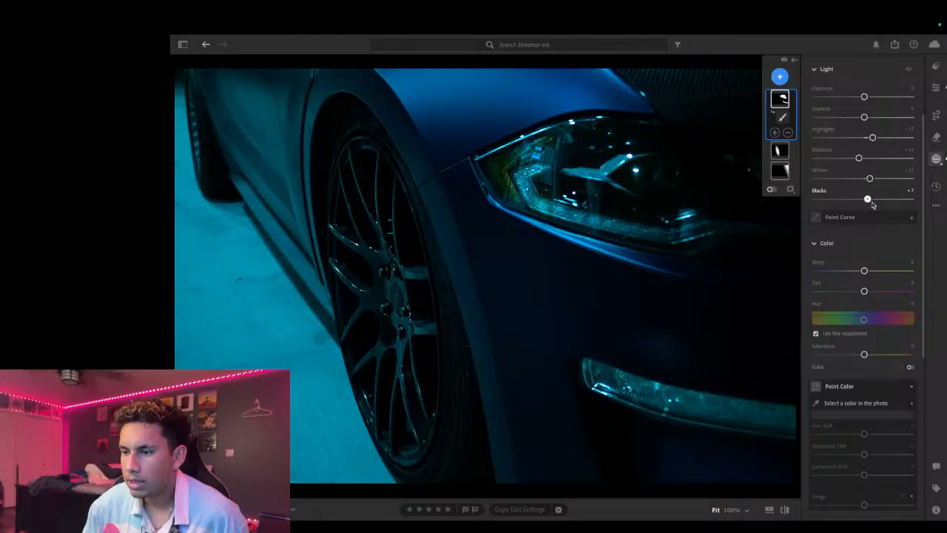
{"action": "mouse_move", "coordinate": [866, 119]}
{"action": "left_mouse_down"}
{"action": "mouse_move", "coordinate": [854, 119]}
{"action": "mouse_move", "coordinate": [880, 121]}
{"action": "mouse_move", "coordinate": [864, 123]}
{"action": "left_mouse_up"}
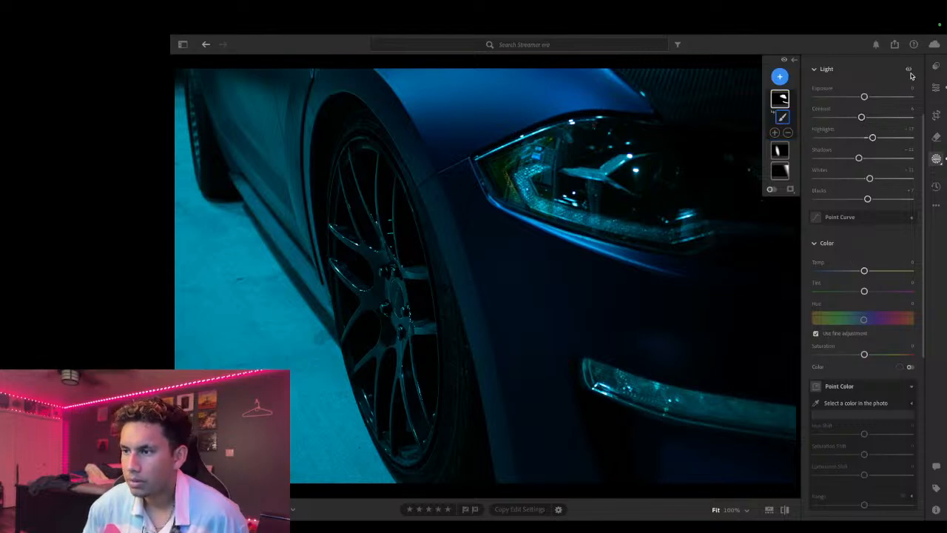
Step: Try dehaze at 100 on the headlight mask, reset it to 0, and set sharpness to 13
{"action": "scroll", "coordinate": [876, 328], "scroll_direction": "down", "scroll_amount": 3}
{"action": "scroll", "coordinate": [876, 328], "scroll_direction": "down", "scroll_amount": 4}
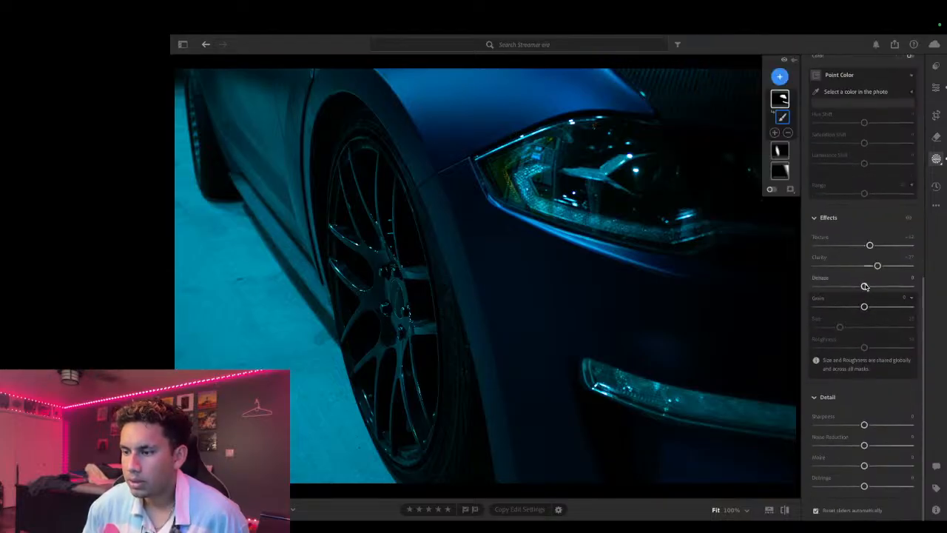
{"action": "left_click_drag", "start_coordinate": [864, 286], "coordinate": [912, 287]}
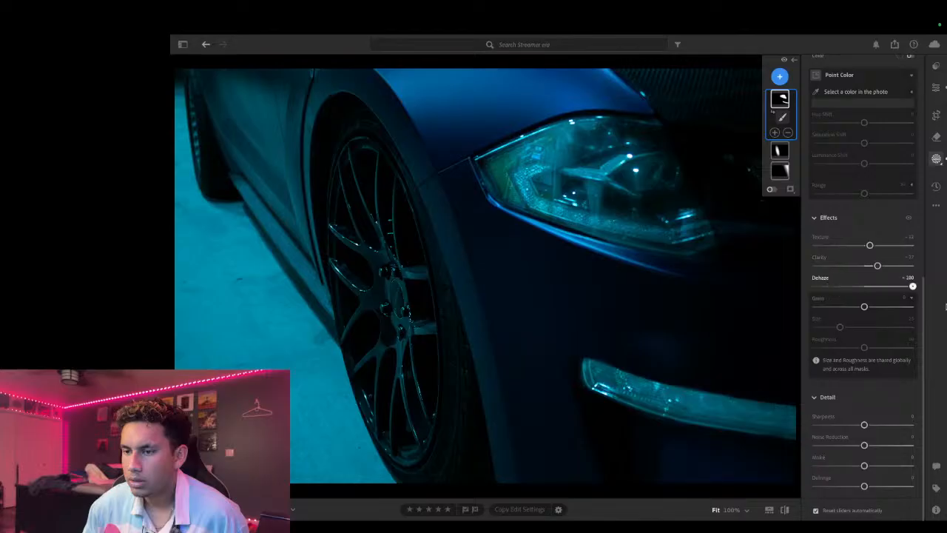
{"action": "double_click", "coordinate": [904, 287]}
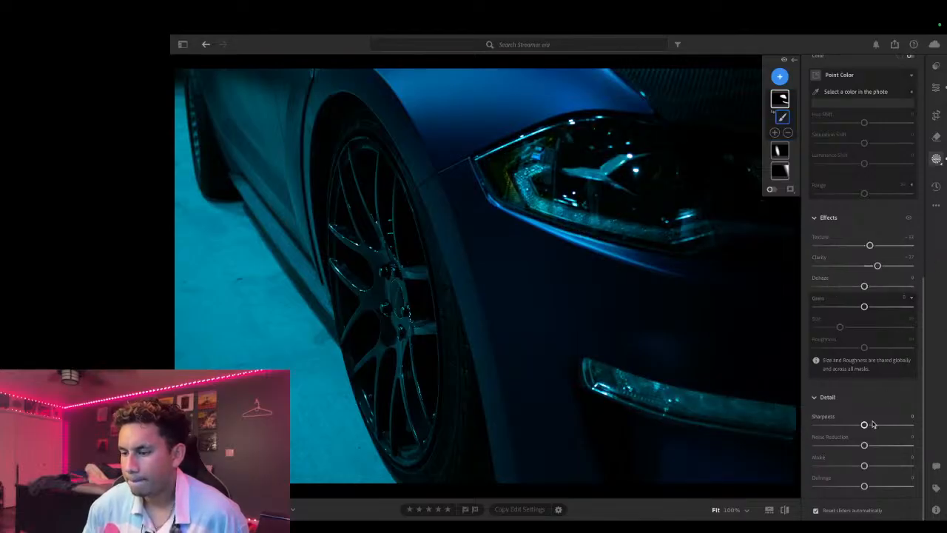
{"action": "left_click_drag", "start_coordinate": [864, 426], "coordinate": [871, 427]}
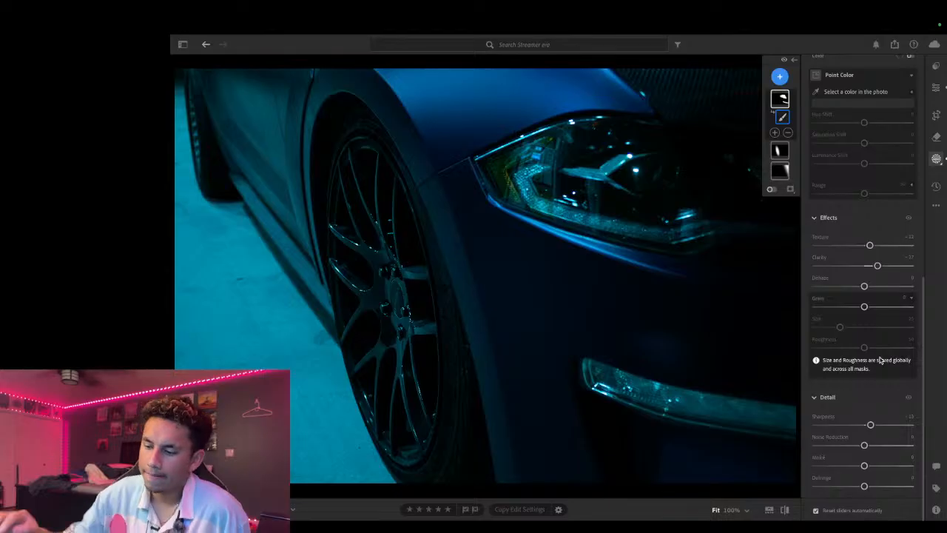
Step: Compare the edited car photo with its original version several times, ending on the edited view
{"action": "key", "text": "backslash"}
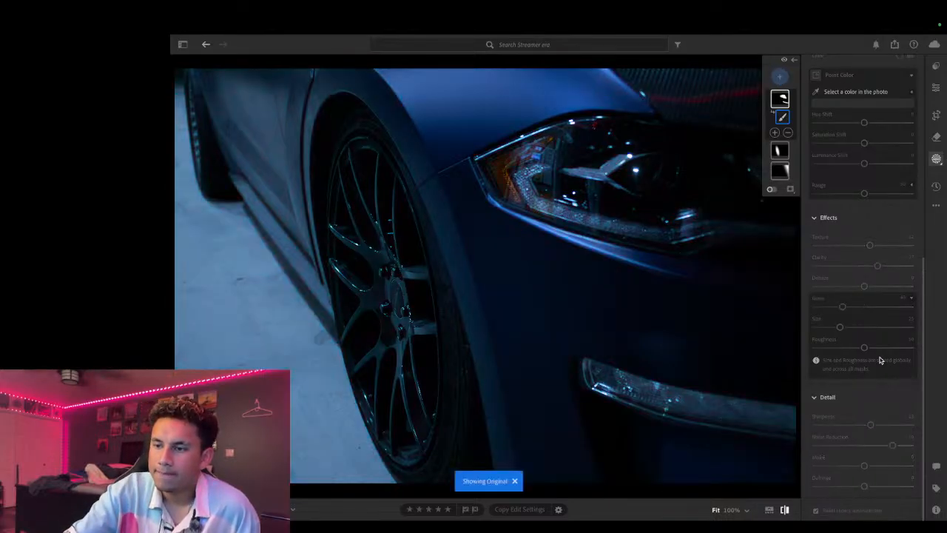
{"action": "key", "text": "backslash"}
{"action": "scroll", "coordinate": [880, 361], "scroll_direction": "up", "scroll_amount": 1}
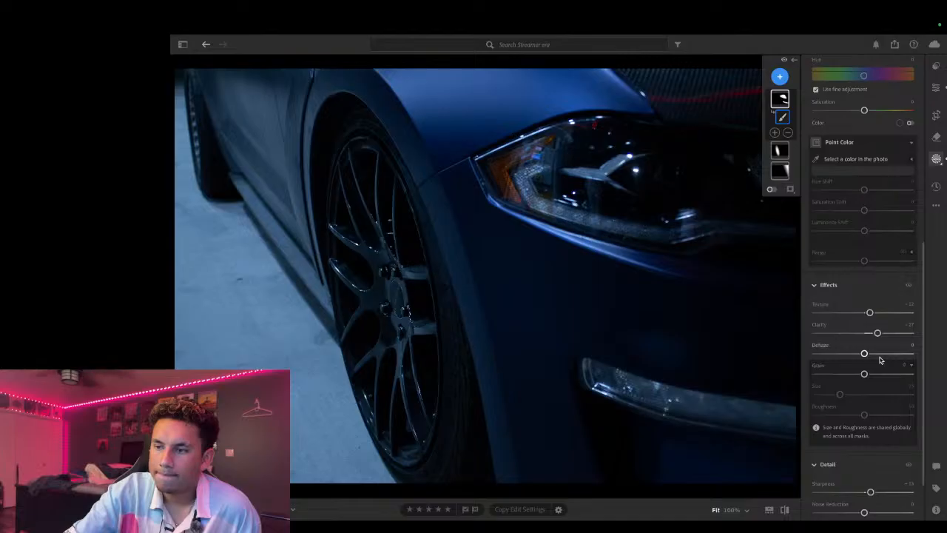
{"action": "scroll", "coordinate": [880, 360], "scroll_direction": "down", "scroll_amount": 1}
{"action": "key", "text": "backslash"}
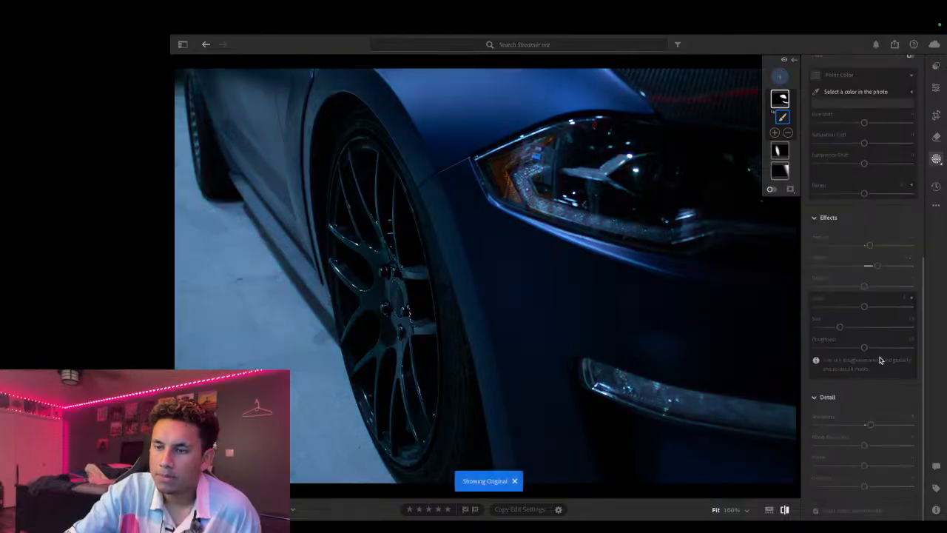
{"action": "key", "text": "backslash"}
{"action": "scroll", "coordinate": [881, 361], "scroll_direction": "up", "scroll_amount": 1}
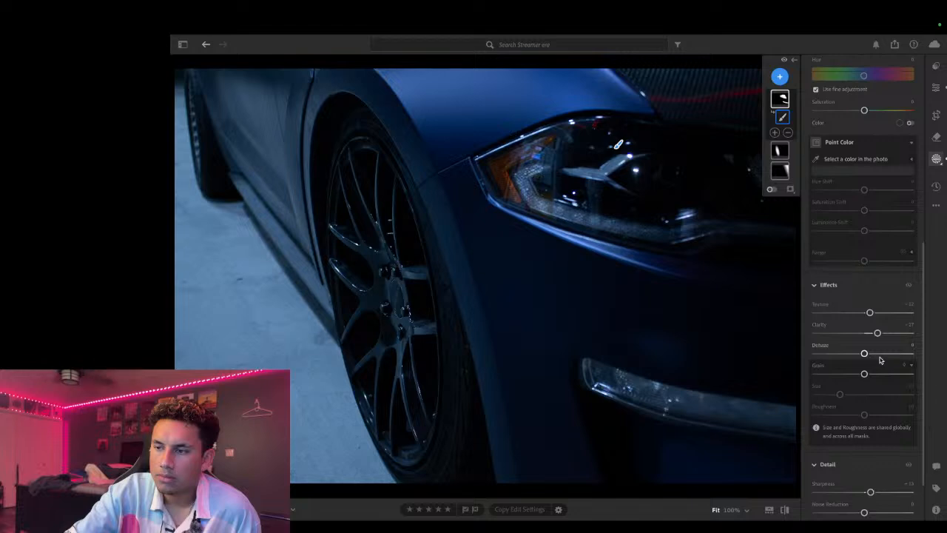
{"action": "scroll", "coordinate": [881, 360], "scroll_direction": "down", "scroll_amount": 1}
{"action": "key", "text": "backslash"}
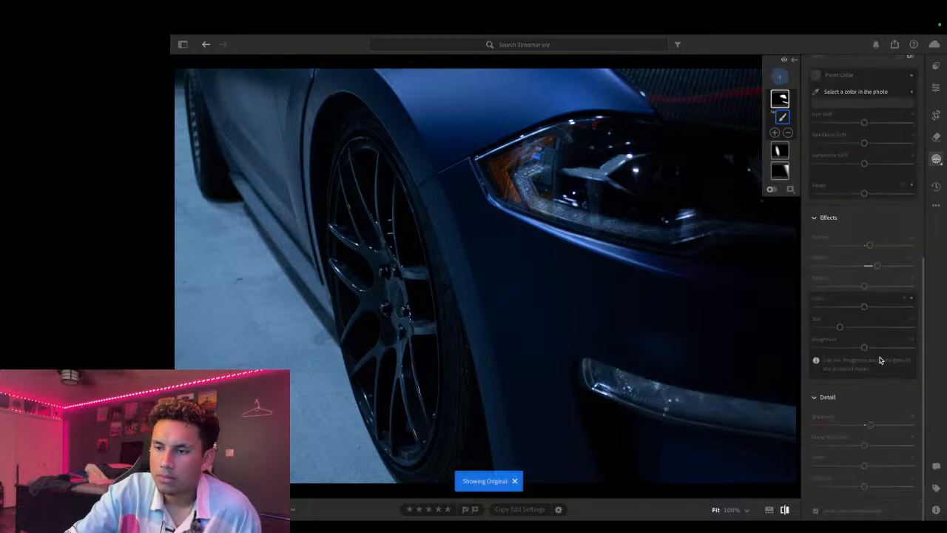
{"action": "key", "text": "backslash"}
{"action": "scroll", "coordinate": [881, 360], "scroll_direction": "up", "scroll_amount": 1}
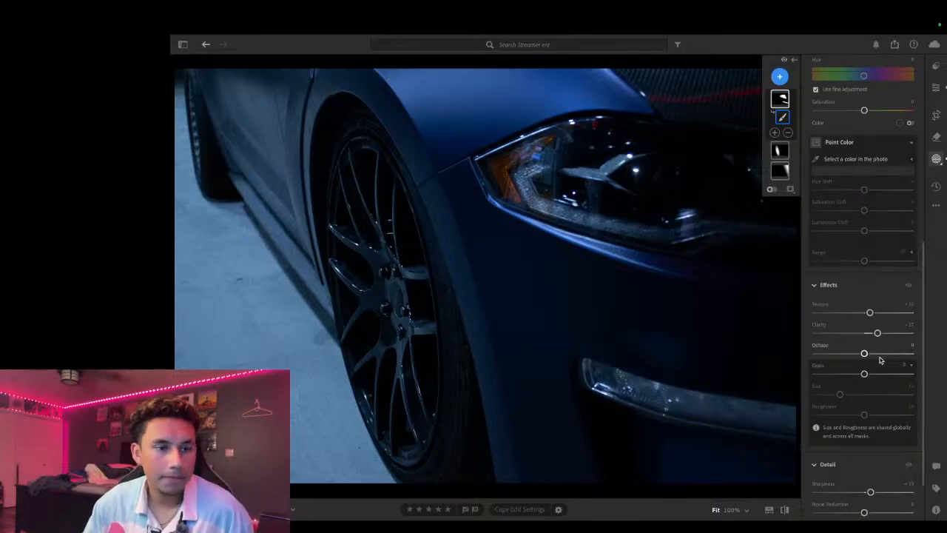
{"action": "key", "text": "backslash"}
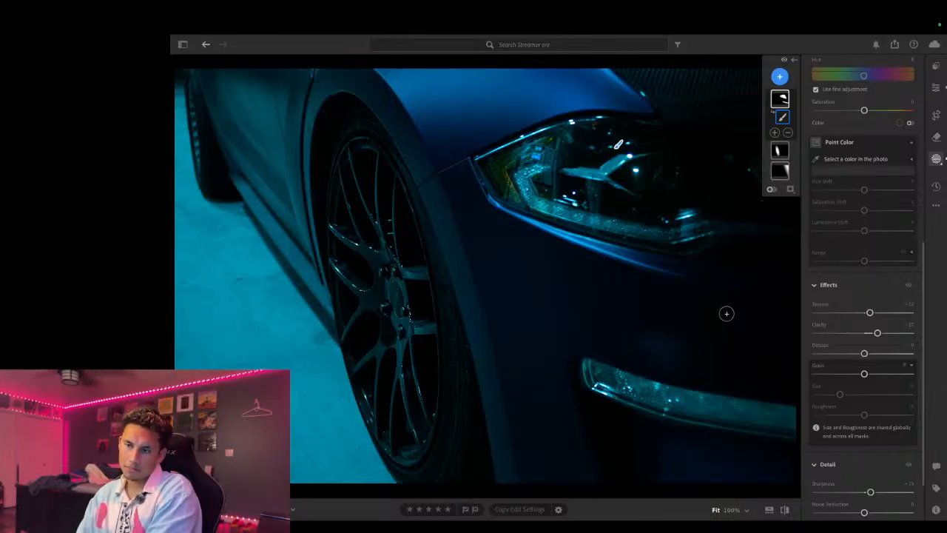
Step: Shift the linear gradient of Mask 1 slightly toward the wheel and narrow its transition across the headlight
{"action": "left_click", "coordinate": [787, 177]}
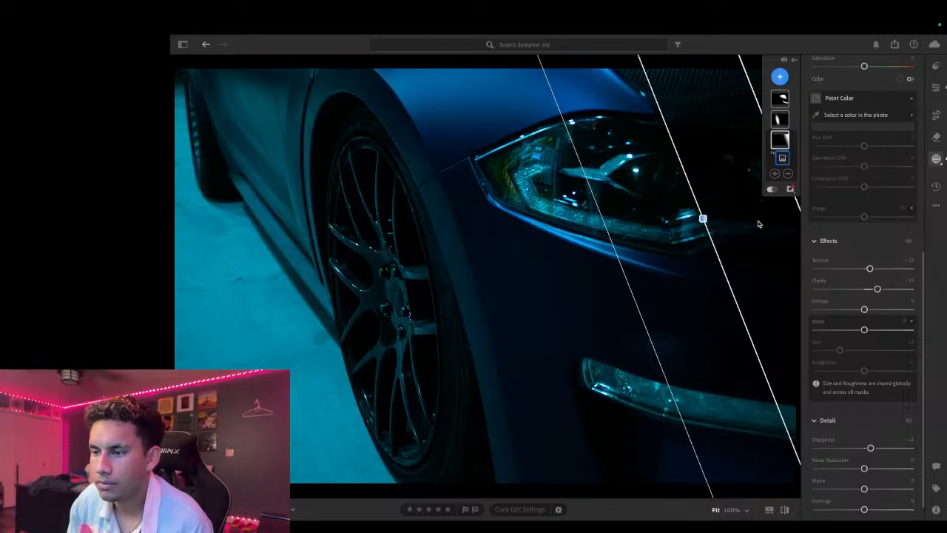
{"action": "left_click_drag", "start_coordinate": [703, 219], "coordinate": [678, 227]}
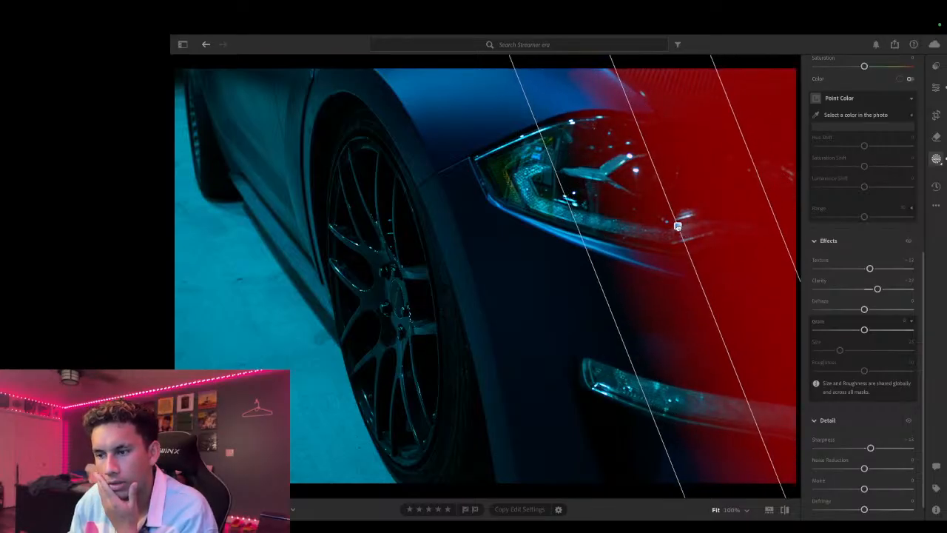
{"action": "left_click_drag", "start_coordinate": [597, 271], "coordinate": [637, 260]}
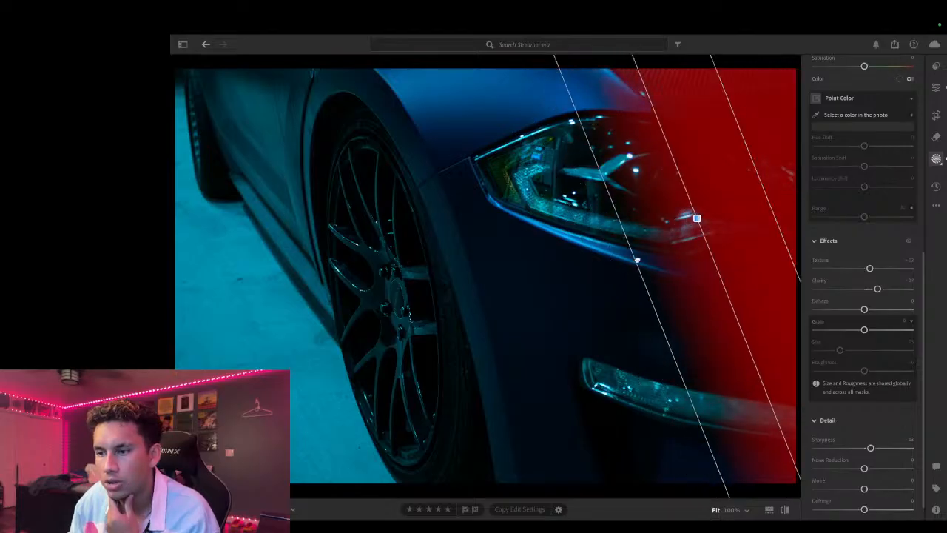
Step: Shift Mask 1's linear gradient slightly toward the wheel, set texture to -12, clarity to -17 and dehaze to 17, and reset its sharpness
{"action": "left_click_drag", "start_coordinate": [697, 218], "coordinate": [678, 222]}
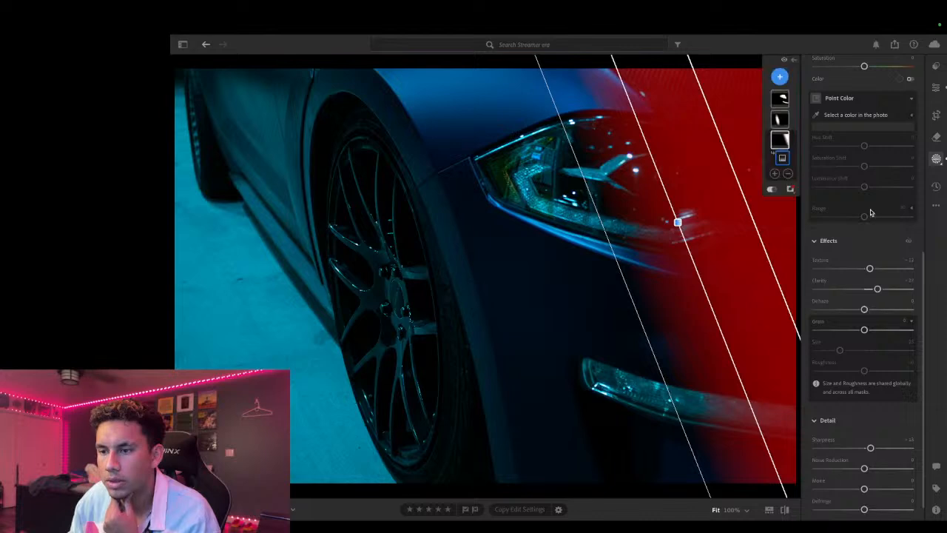
{"action": "left_click", "coordinate": [858, 269]}
{"action": "left_click", "coordinate": [857, 289]}
{"action": "left_click_drag", "start_coordinate": [864, 309], "coordinate": [872, 309]}
{"action": "double_click", "coordinate": [871, 447]}
Step: Set Mask 1's shadows to 12 and blacks to 8, and lower its exposure very slightly
{"action": "scroll", "coordinate": [855, 274], "scroll_direction": "up", "scroll_amount": 5}
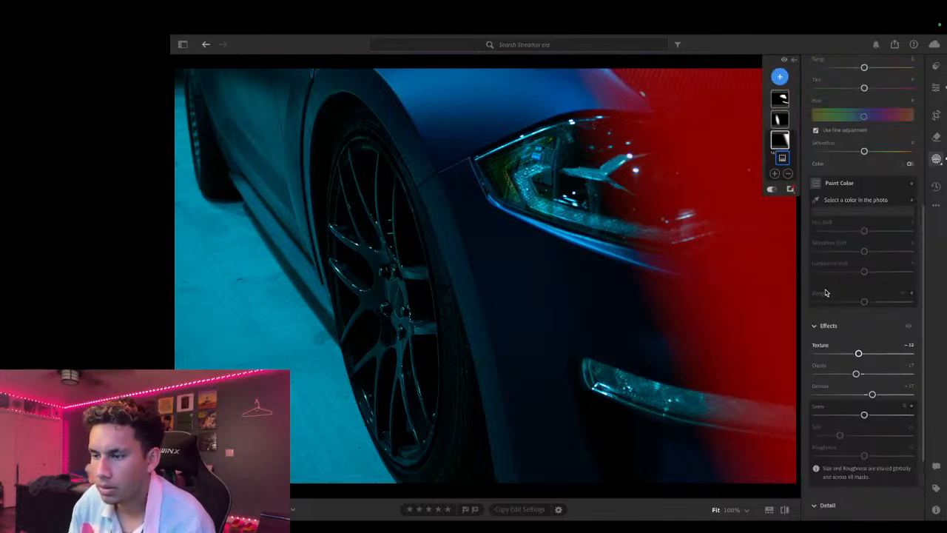
{"action": "scroll", "coordinate": [854, 311], "scroll_direction": "up", "scroll_amount": 5}
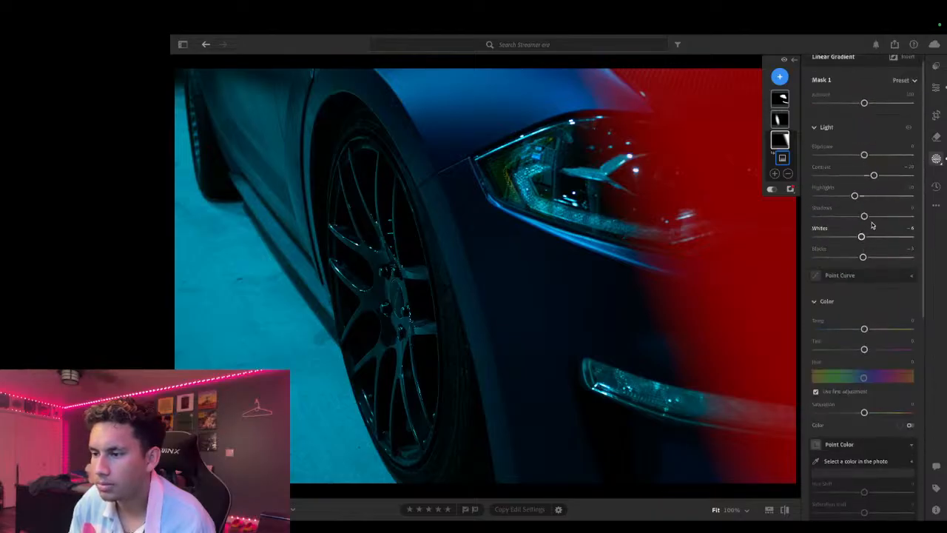
{"action": "mouse_move", "coordinate": [864, 216]}
{"action": "left_mouse_down"}
{"action": "mouse_move", "coordinate": [872, 219]}
{"action": "mouse_move", "coordinate": [840, 216]}
{"action": "mouse_move", "coordinate": [871, 229]}
{"action": "left_mouse_up"}
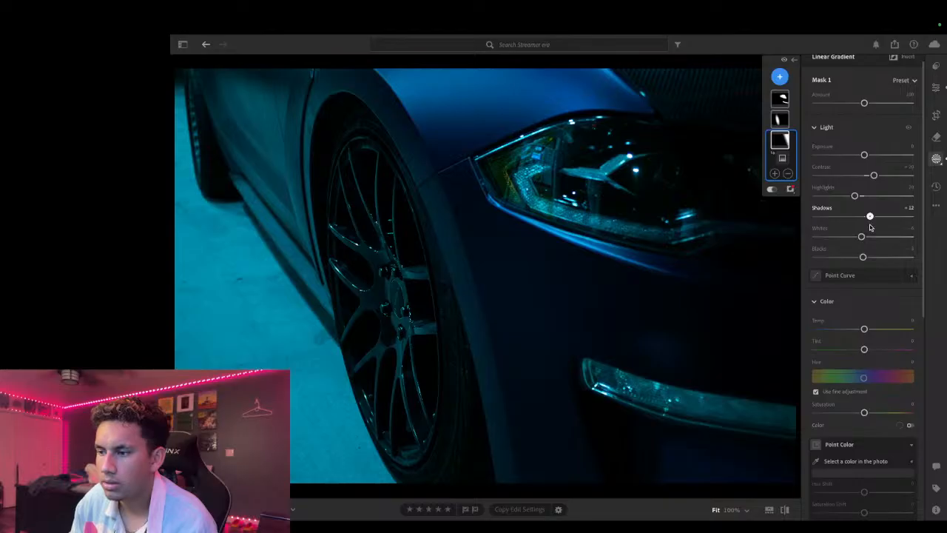
{"action": "left_click_drag", "start_coordinate": [863, 155], "coordinate": [863, 158]}
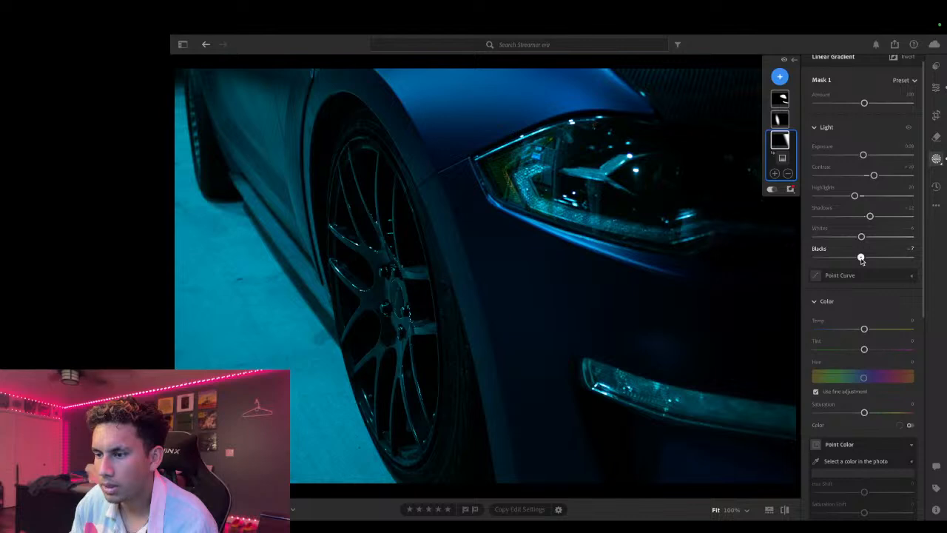
{"action": "left_click_drag", "start_coordinate": [862, 260], "coordinate": [867, 262]}
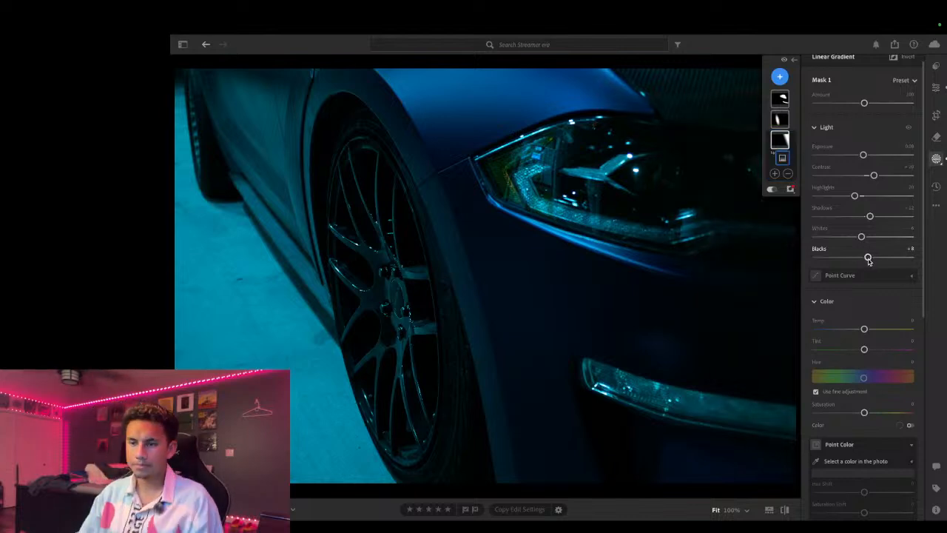
Step: Rotate the linear gradient of Mask 1 slightly so its boundary runs steeper across the headlight
{"action": "key", "text": "o"}
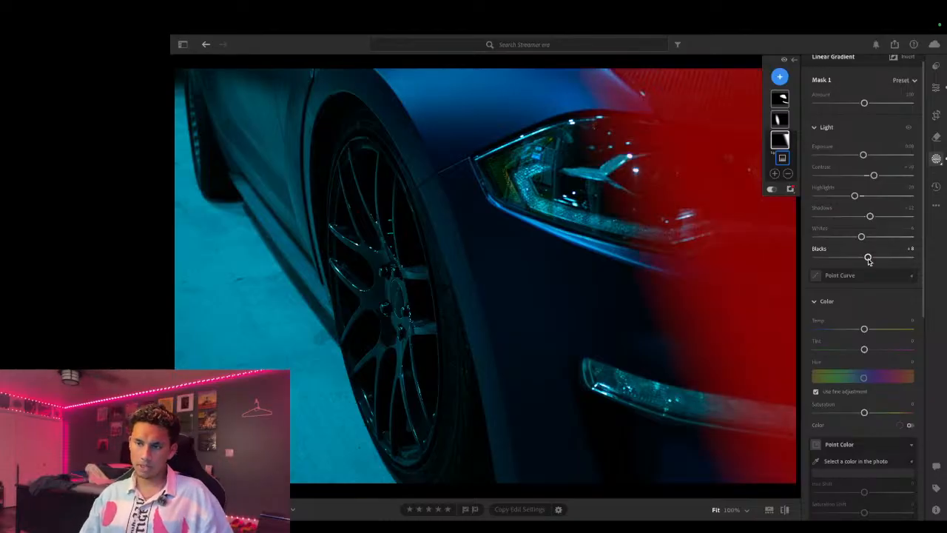
{"action": "left_click_drag", "start_coordinate": [715, 309], "coordinate": [713, 315]}
{"action": "left_click_drag", "start_coordinate": [712, 320], "coordinate": [711, 321]}
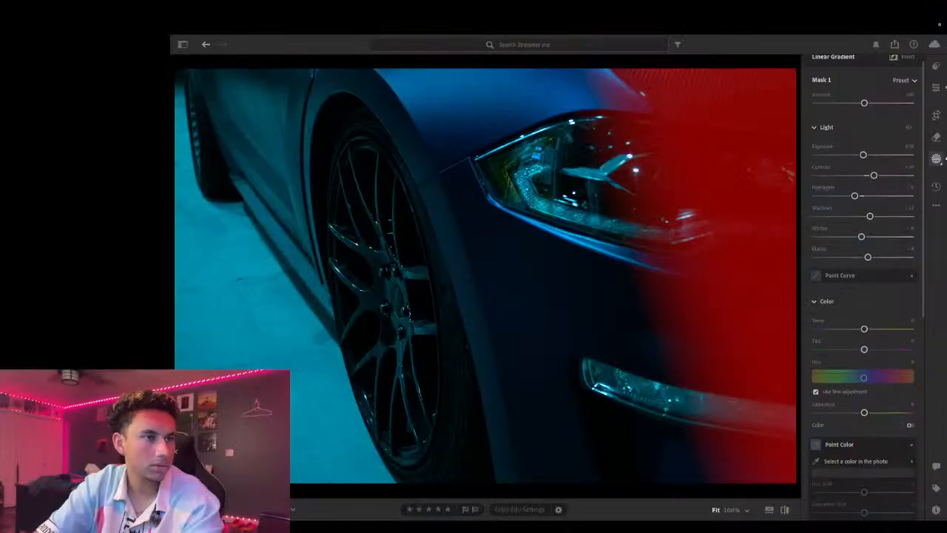
{"action": "left_click", "coordinate": [575, 338]}
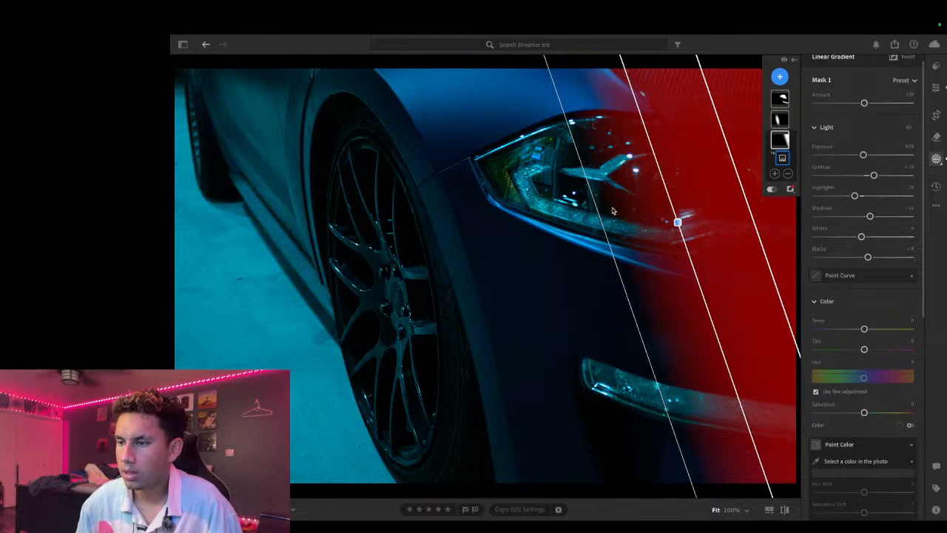
Step: Crop the car photo slightly tighter at the 3 x 2 aspect ratio, trimming the dark front of the car
{"action": "left_click", "coordinate": [782, 118]}
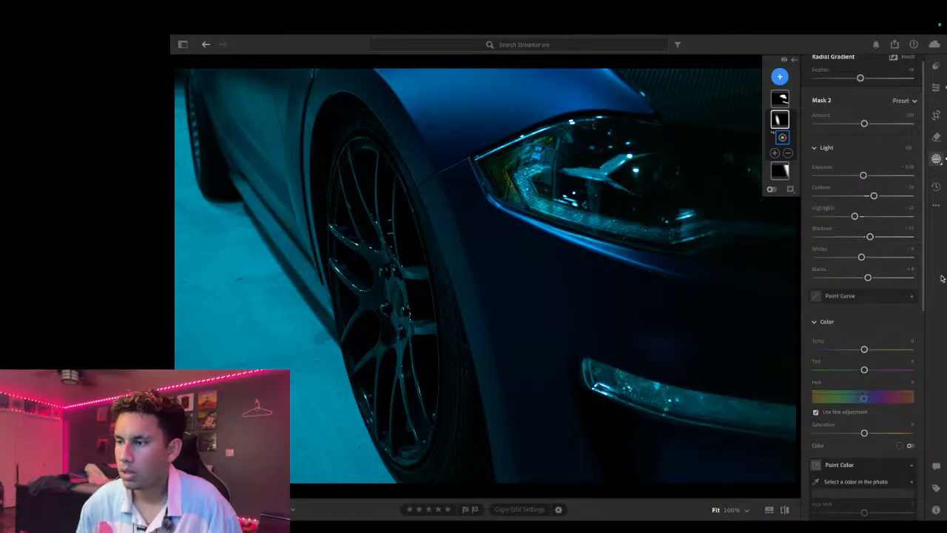
{"action": "left_click", "coordinate": [937, 137]}
{"action": "left_click", "coordinate": [937, 117]}
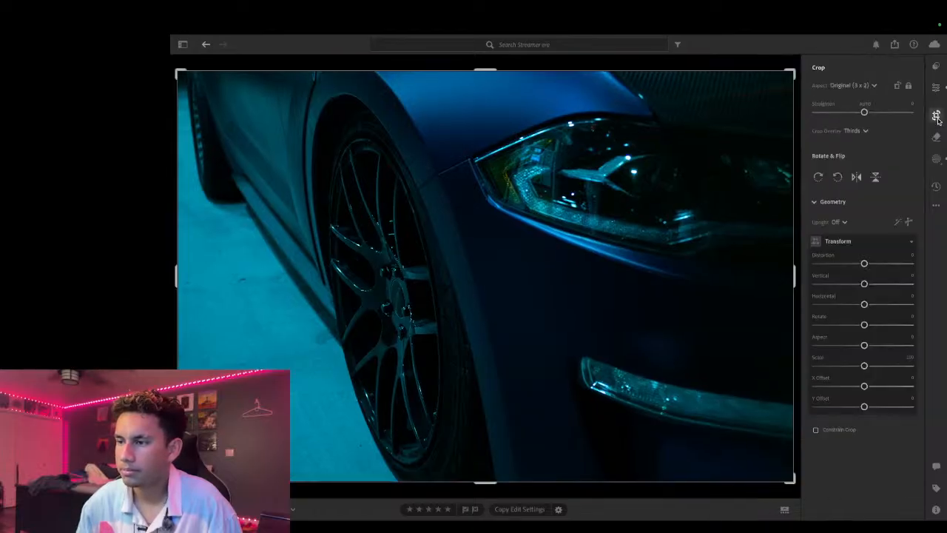
{"action": "left_click_drag", "start_coordinate": [795, 281], "coordinate": [788, 286]}
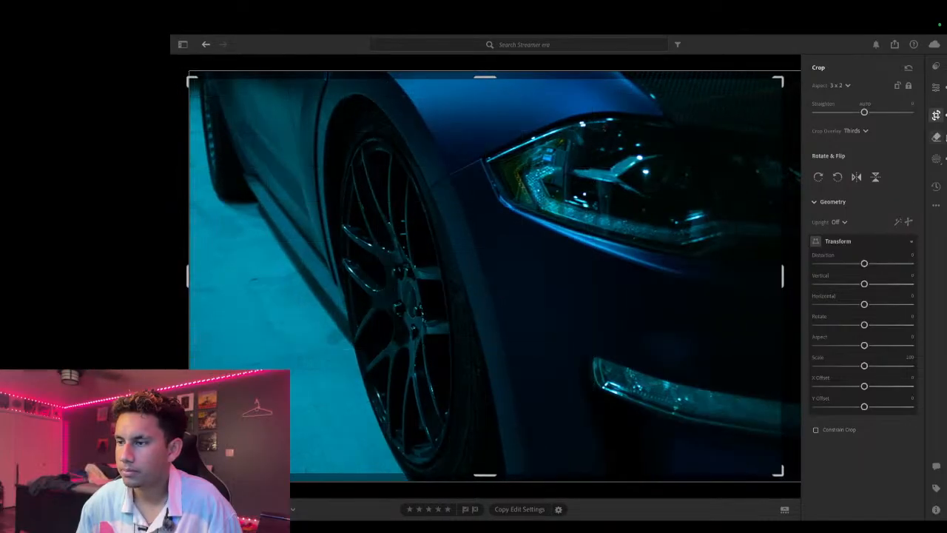
Step: Dismiss the incoming call notification, nudge the photo slightly upward within the crop frame and return to masking
{"action": "left_click", "coordinate": [937, 159]}
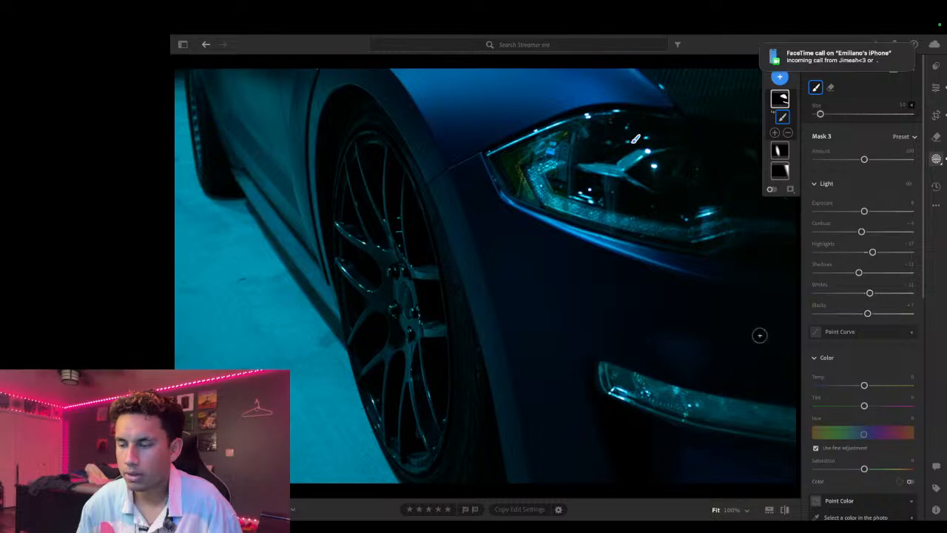
{"action": "left_click", "coordinate": [938, 115]}
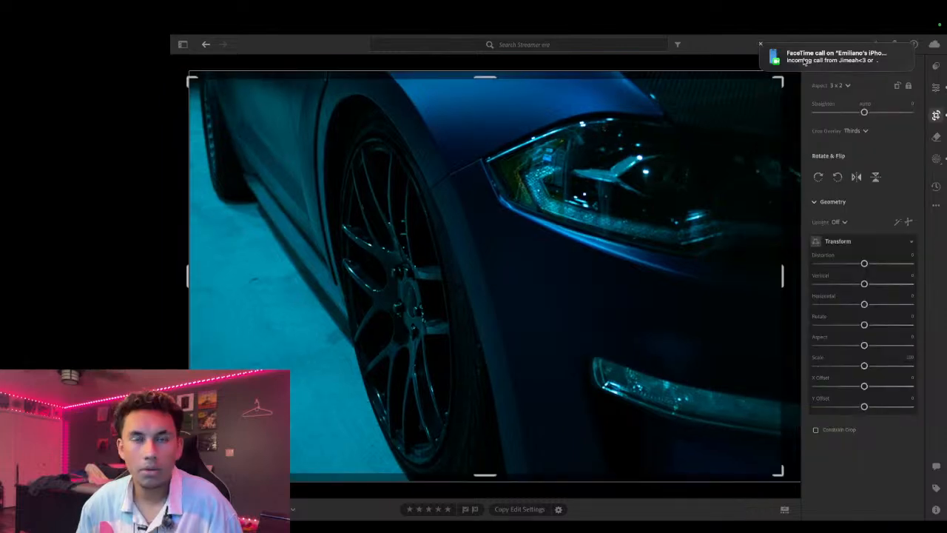
{"action": "left_click", "coordinate": [762, 46]}
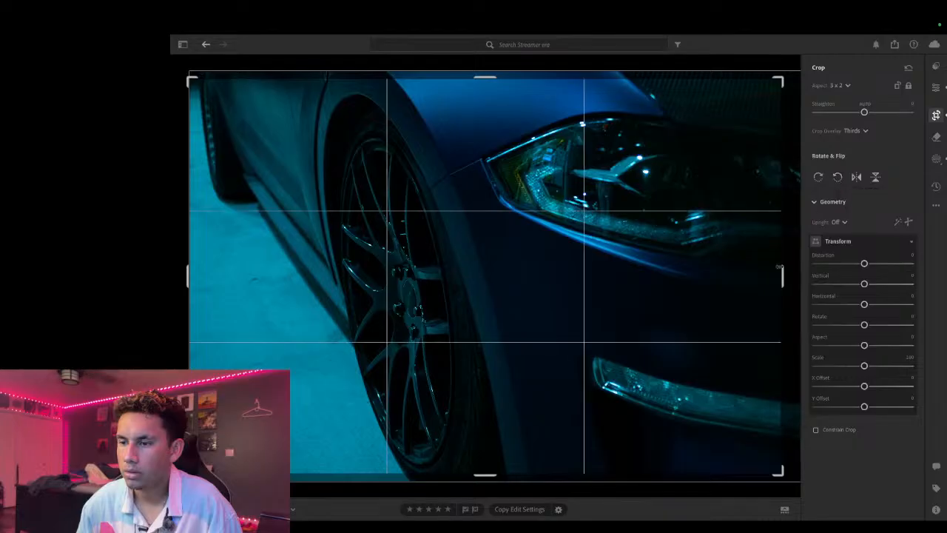
{"action": "left_click_drag", "start_coordinate": [783, 270], "coordinate": [783, 271]}
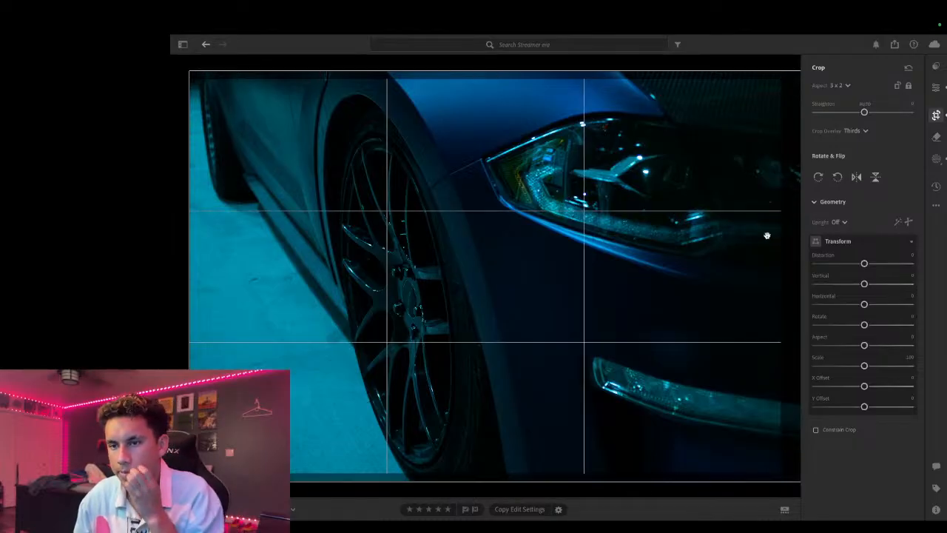
{"action": "left_click_drag", "start_coordinate": [537, 276], "coordinate": [535, 273]}
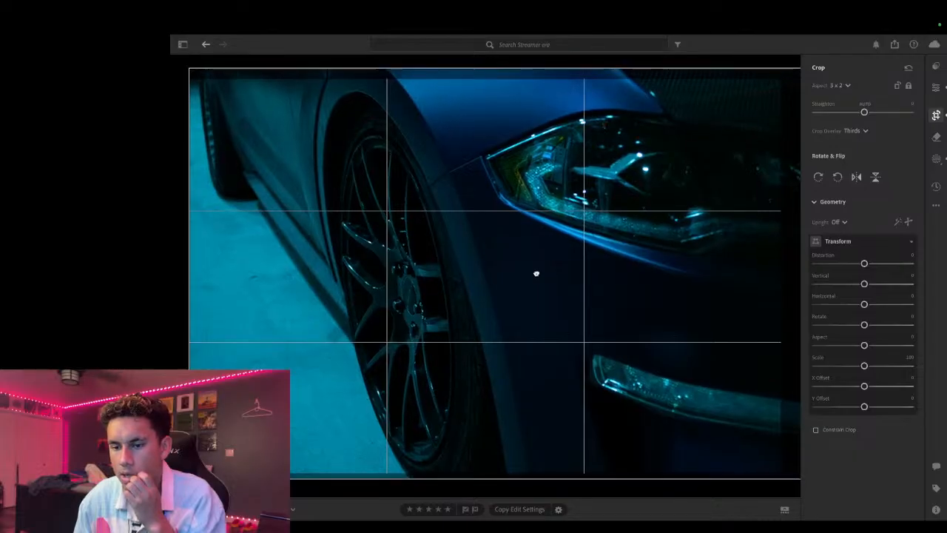
{"action": "left_click", "coordinate": [937, 159]}
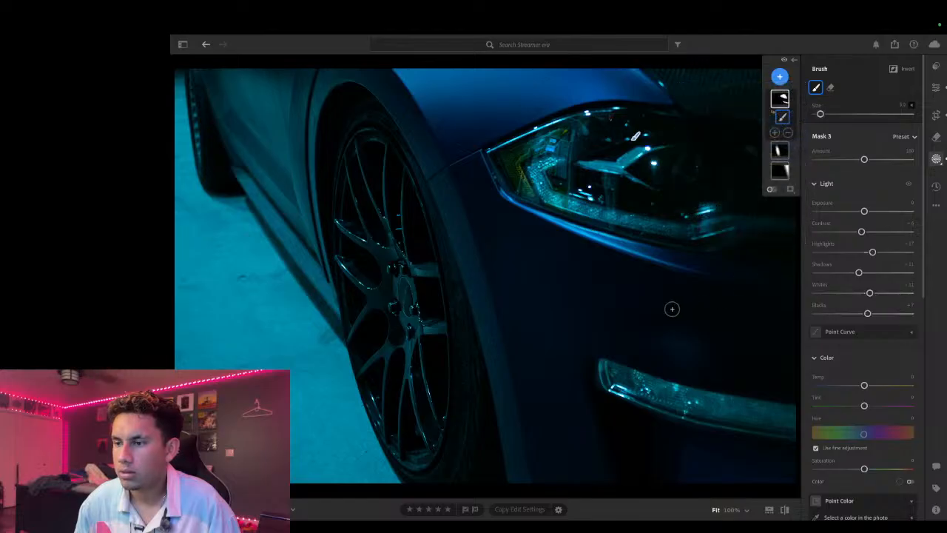
Step: Show the overlay of the wheel's radial gradient mask (Mask 2) and raise its contrast slightly
{"action": "left_click", "coordinate": [780, 150]}
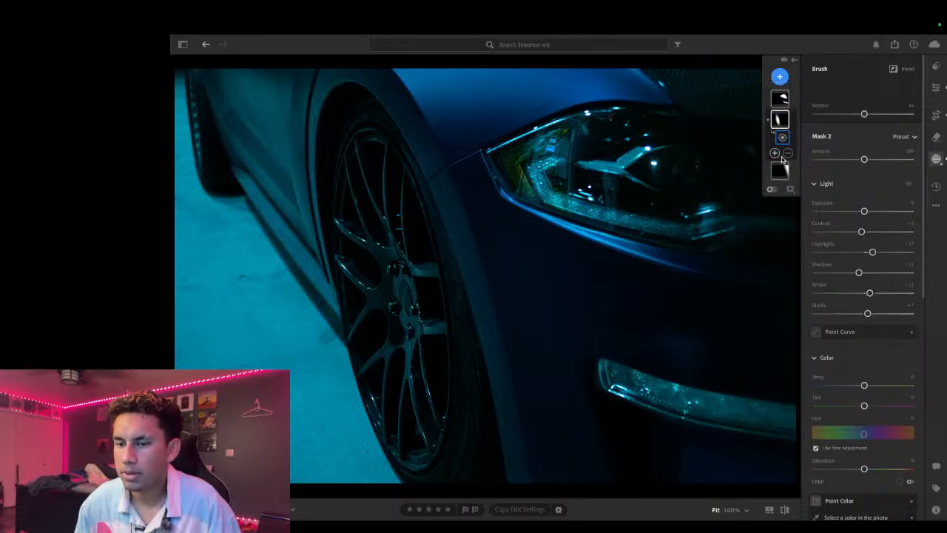
{"action": "left_click", "coordinate": [774, 191]}
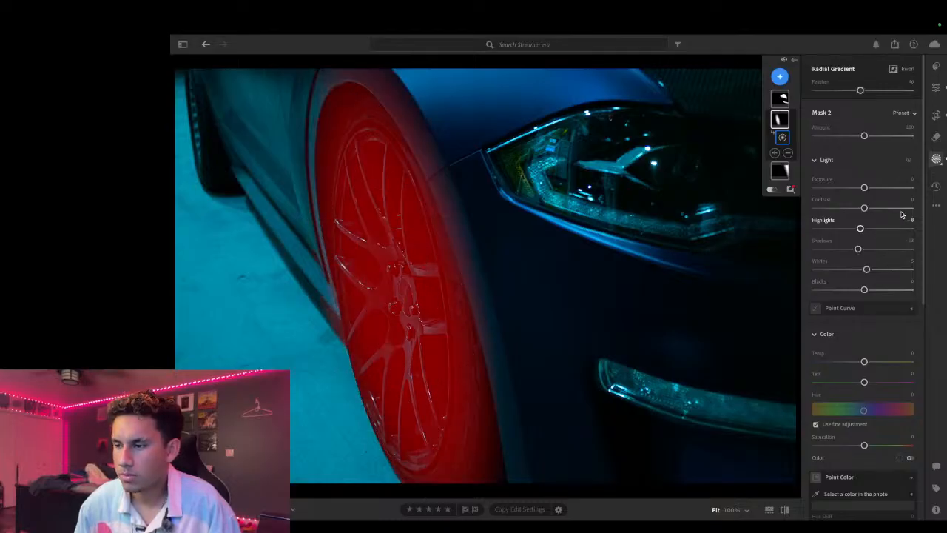
{"action": "left_click_drag", "start_coordinate": [865, 207], "coordinate": [869, 208]}
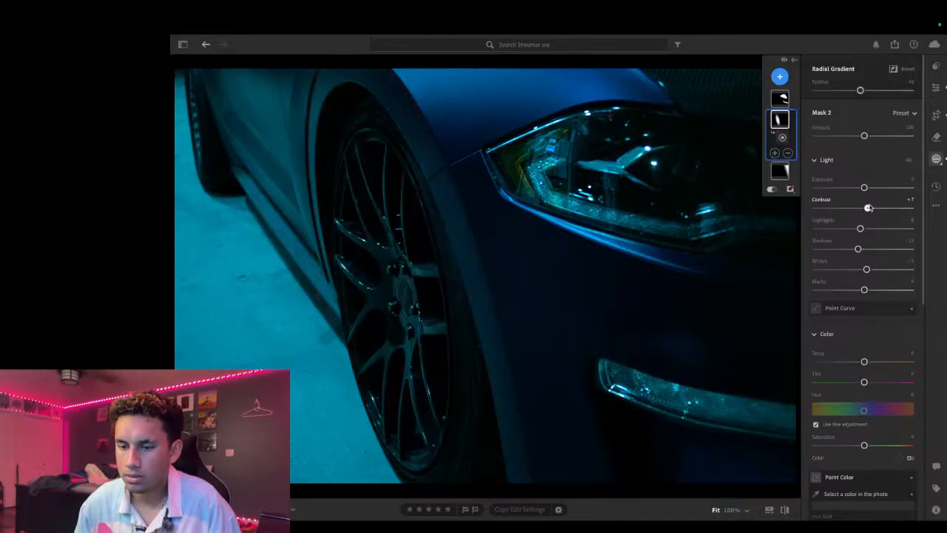
{"action": "left_click_drag", "start_coordinate": [870, 208], "coordinate": [868, 208]}
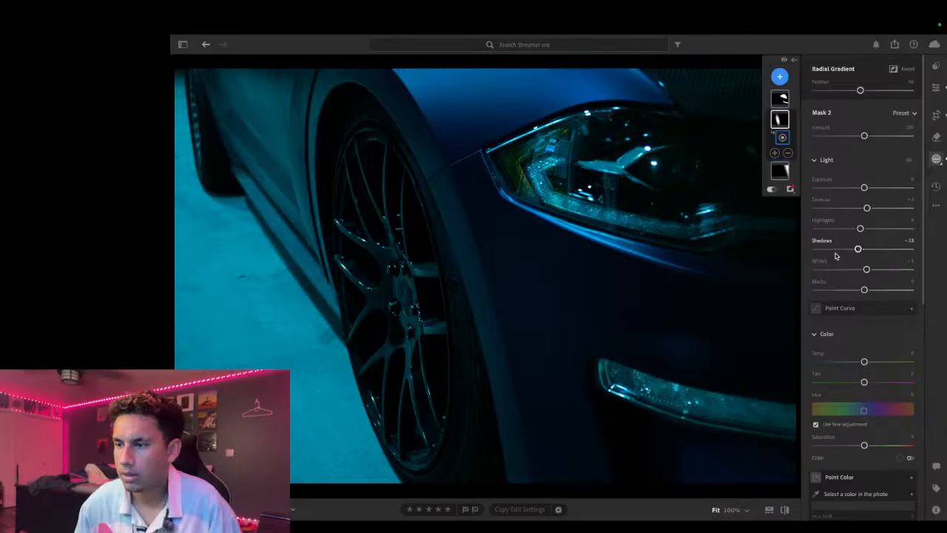
Step: Check the effects of the wheel's radial gradient mask, try blacks at -5, and set them to 3
{"action": "scroll", "coordinate": [837, 302], "scroll_direction": "down", "scroll_amount": 1}
{"action": "scroll", "coordinate": [851, 333], "scroll_direction": "down", "scroll_amount": 5}
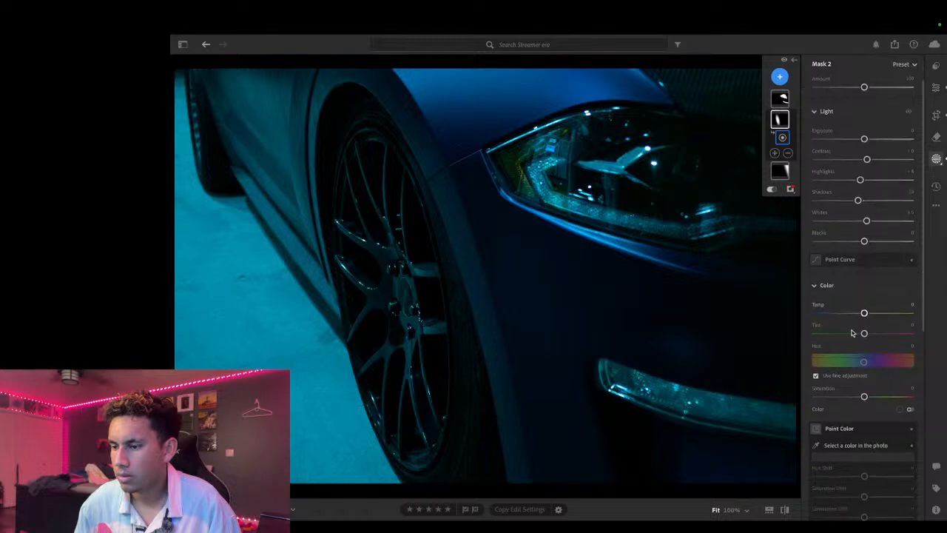
{"action": "scroll", "coordinate": [858, 318], "scroll_direction": "down", "scroll_amount": 3}
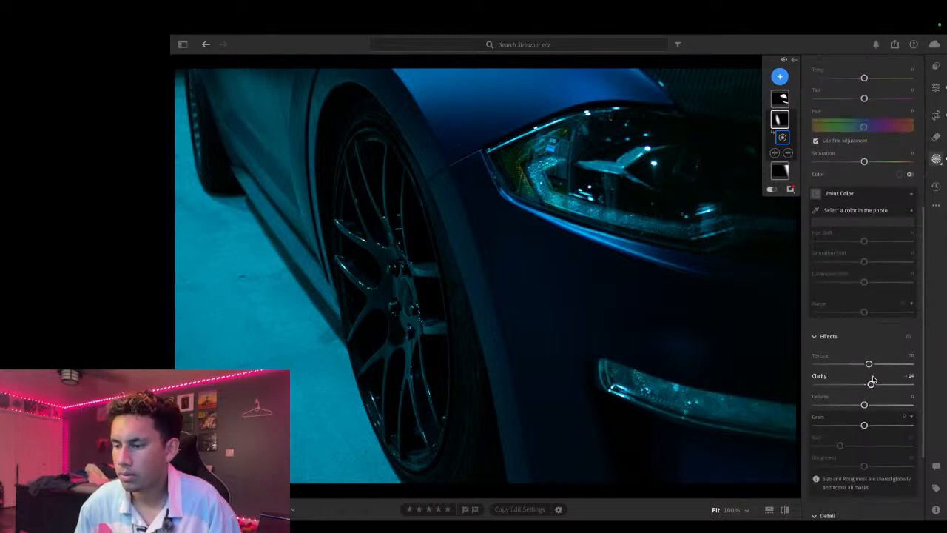
{"action": "key", "text": "o"}
{"action": "scroll", "coordinate": [865, 359], "scroll_direction": "up", "scroll_amount": 7}
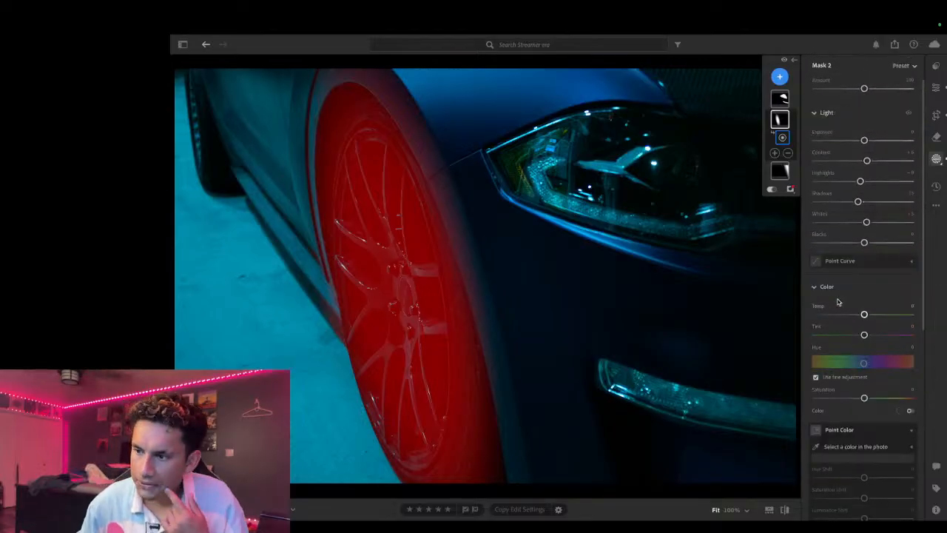
{"action": "left_click_drag", "start_coordinate": [864, 244], "coordinate": [862, 245]}
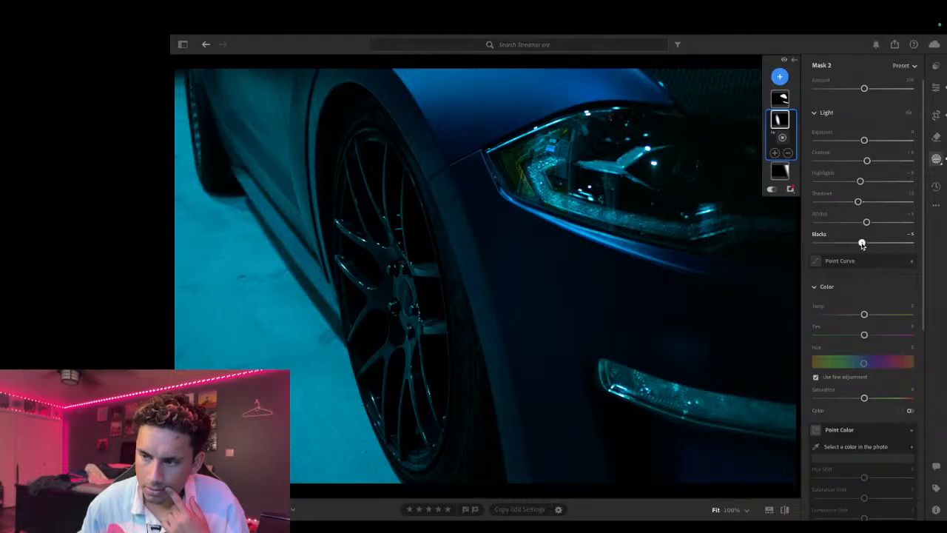
{"action": "left_click_drag", "start_coordinate": [862, 245], "coordinate": [862, 245]}
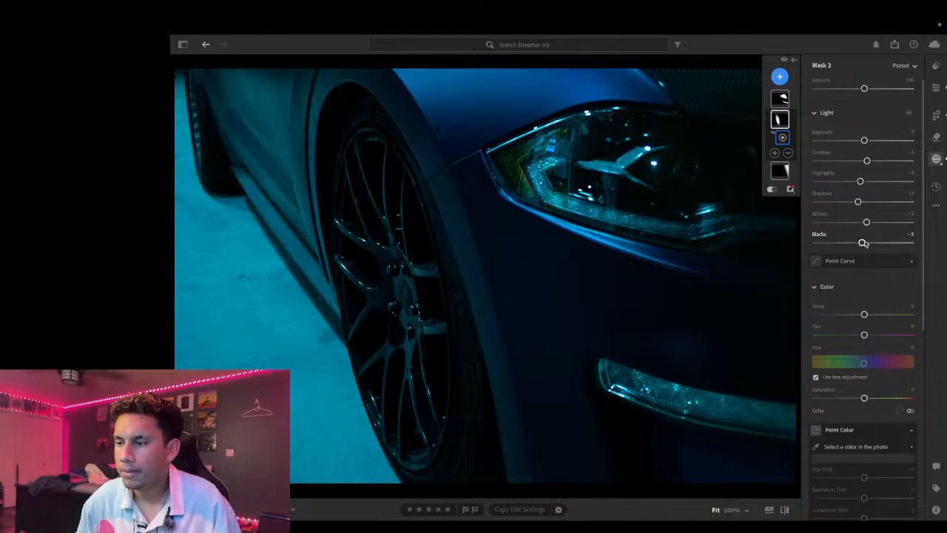
{"action": "left_click_drag", "start_coordinate": [867, 246], "coordinate": [867, 247]}
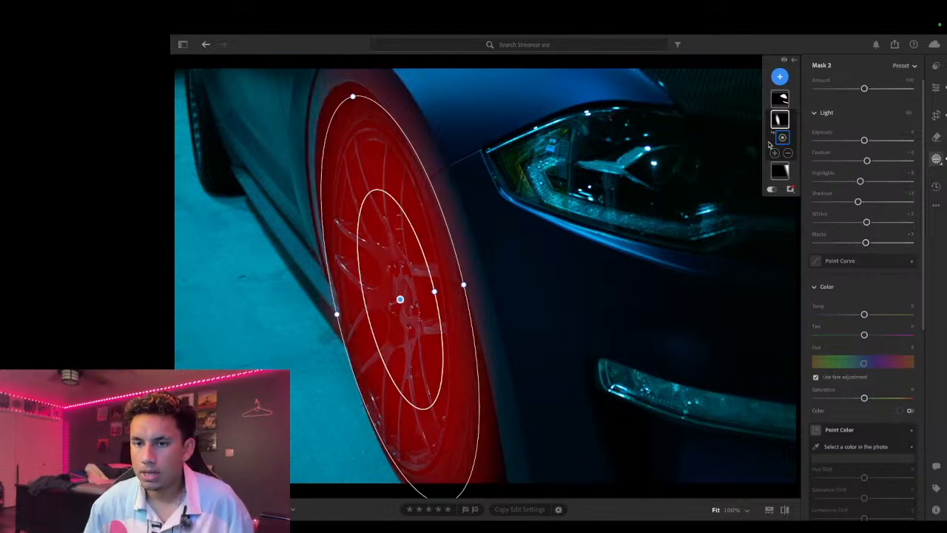
Step: Add a linear gradient mask over the pavement beside the car, angling it along the car's side and adjusting its position
{"action": "left_click", "coordinate": [781, 77]}
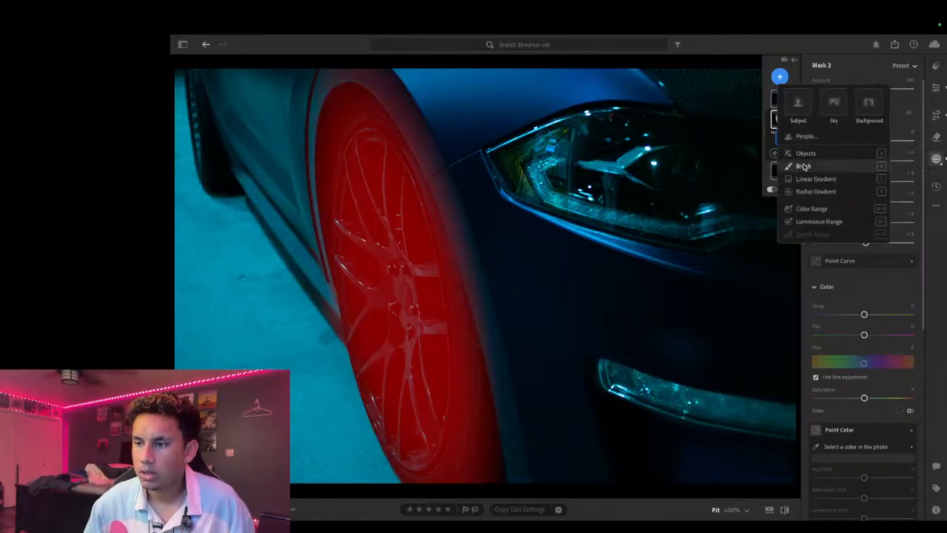
{"action": "left_click", "coordinate": [808, 179]}
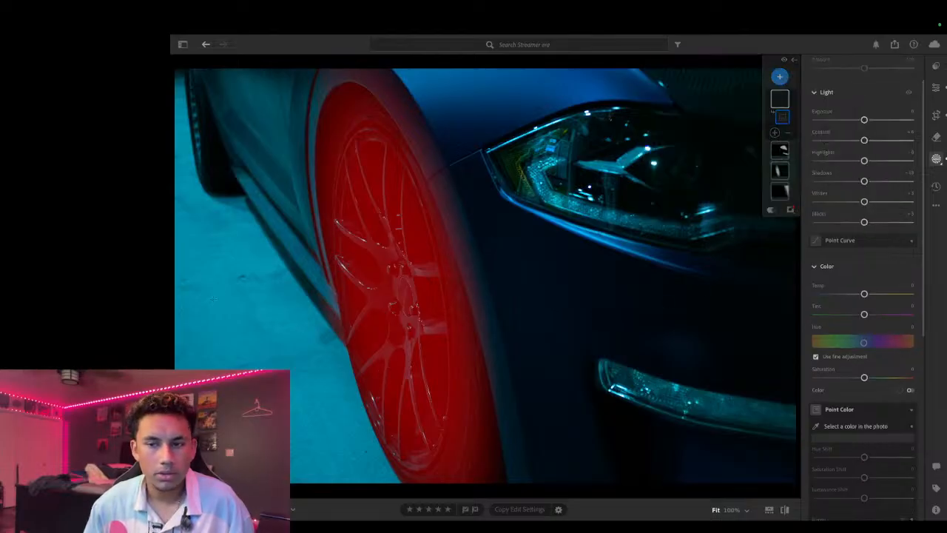
{"action": "left_click_drag", "start_coordinate": [204, 303], "coordinate": [259, 274]}
{"action": "left_click_drag", "start_coordinate": [282, 306], "coordinate": [290, 467]}
{"action": "mouse_move", "coordinate": [260, 274]}
{"action": "left_mouse_down"}
{"action": "mouse_move", "coordinate": [275, 258]}
{"action": "mouse_move", "coordinate": [260, 266]}
{"action": "left_mouse_up"}
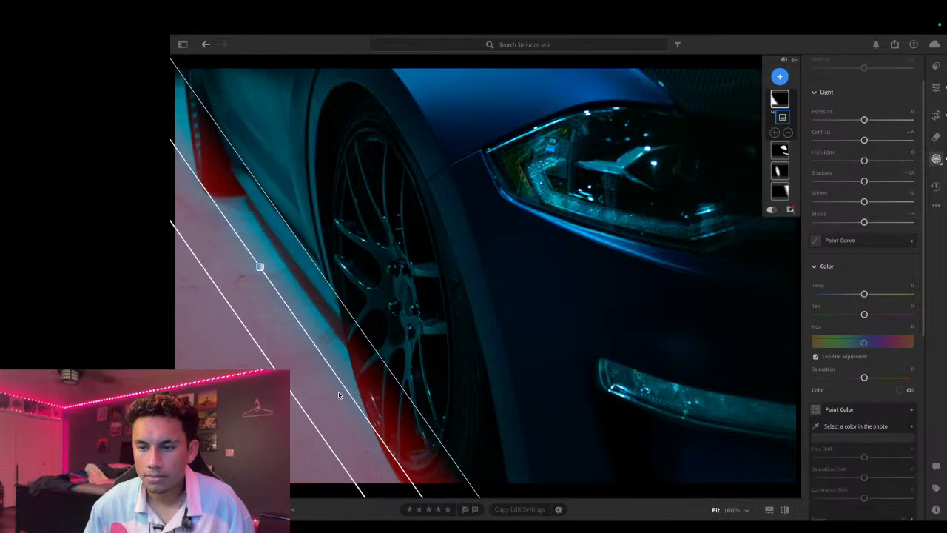
{"action": "left_click_drag", "start_coordinate": [341, 387], "coordinate": [335, 400]}
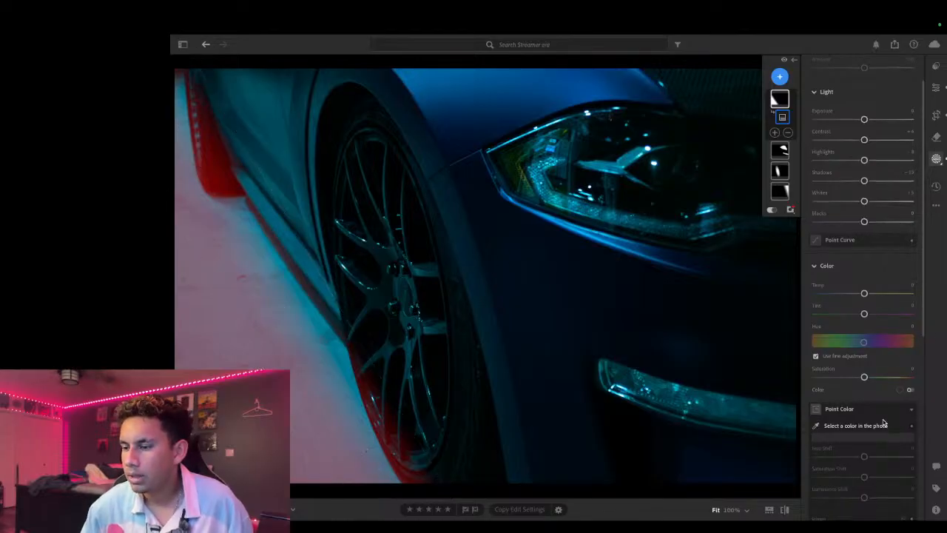
Step: Set the texture of the pavement gradient mask to 24 and its clarity to -19
{"action": "scroll", "coordinate": [882, 423], "scroll_direction": "down", "scroll_amount": 3}
{"action": "scroll", "coordinate": [882, 422], "scroll_direction": "down", "scroll_amount": 3}
{"action": "left_click_drag", "start_coordinate": [864, 367], "coordinate": [876, 346]}
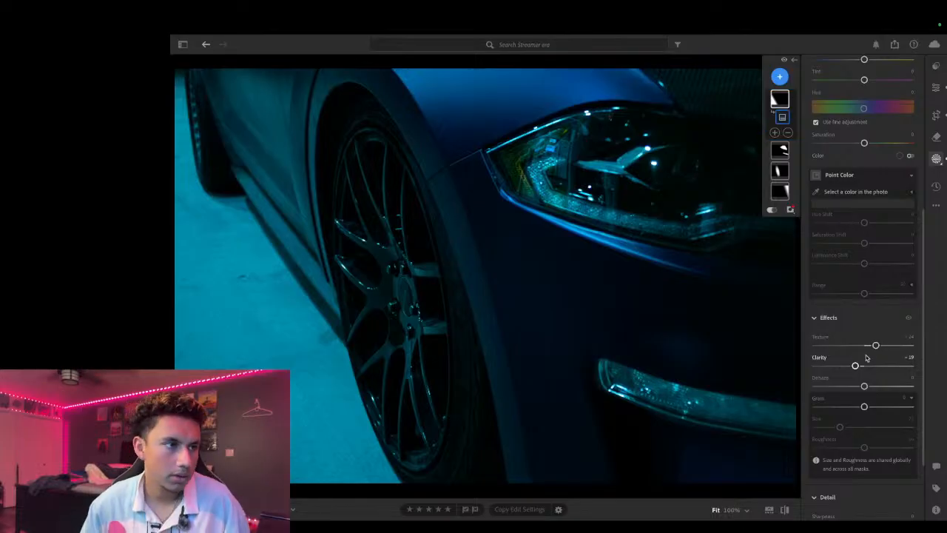
{"action": "scroll", "coordinate": [835, 364], "scroll_direction": "up", "scroll_amount": 1}
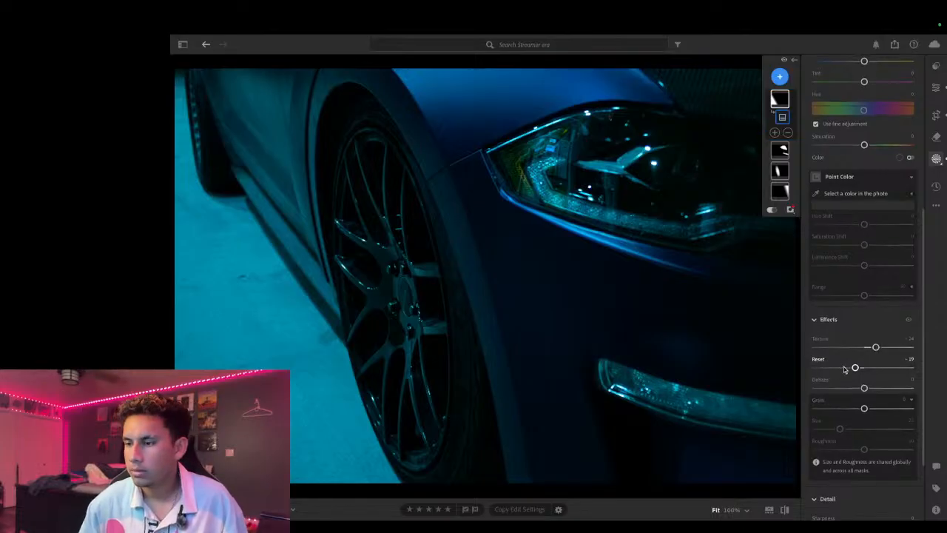
{"action": "scroll", "coordinate": [843, 374], "scroll_direction": "up", "scroll_amount": 4}
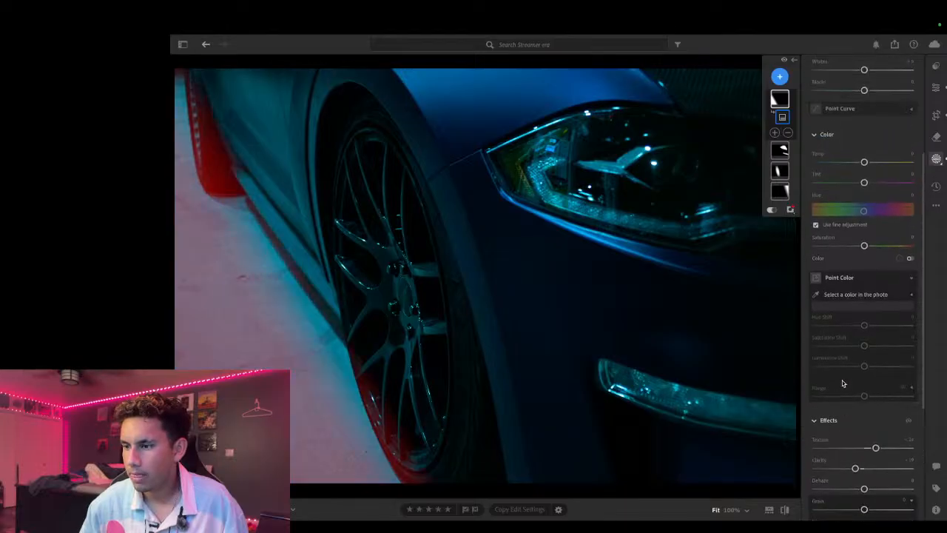
Step: Lower the whites of the pavement gradient mask to about -25 and its shadows to about -14
{"action": "scroll", "coordinate": [841, 380], "scroll_direction": "up", "scroll_amount": 2}
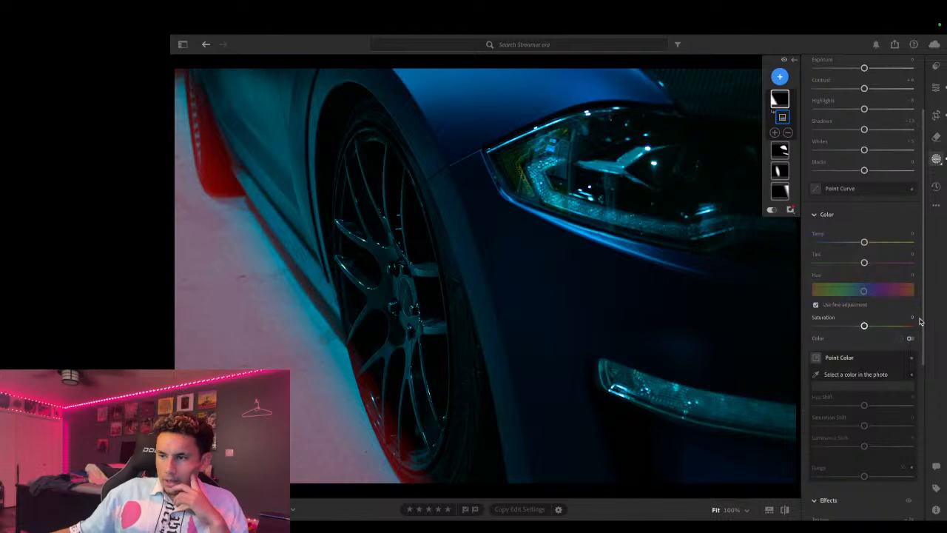
{"action": "scroll", "coordinate": [872, 218], "scroll_direction": "up", "scroll_amount": 1}
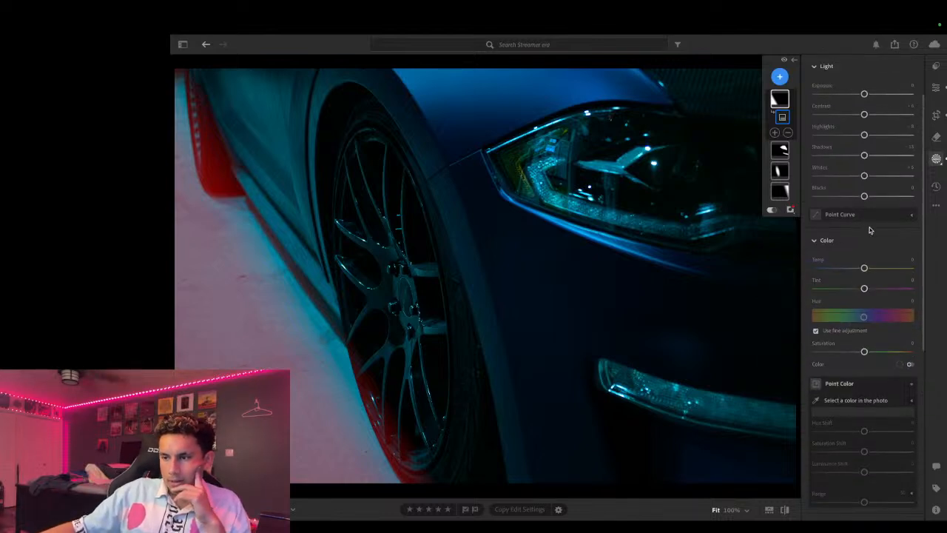
{"action": "left_click", "coordinate": [866, 177]}
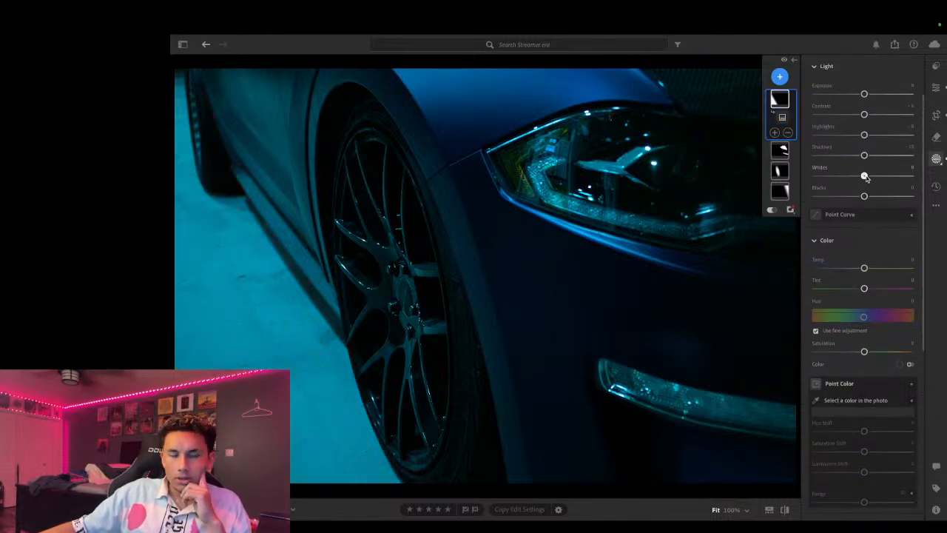
{"action": "left_click_drag", "start_coordinate": [865, 178], "coordinate": [855, 177]}
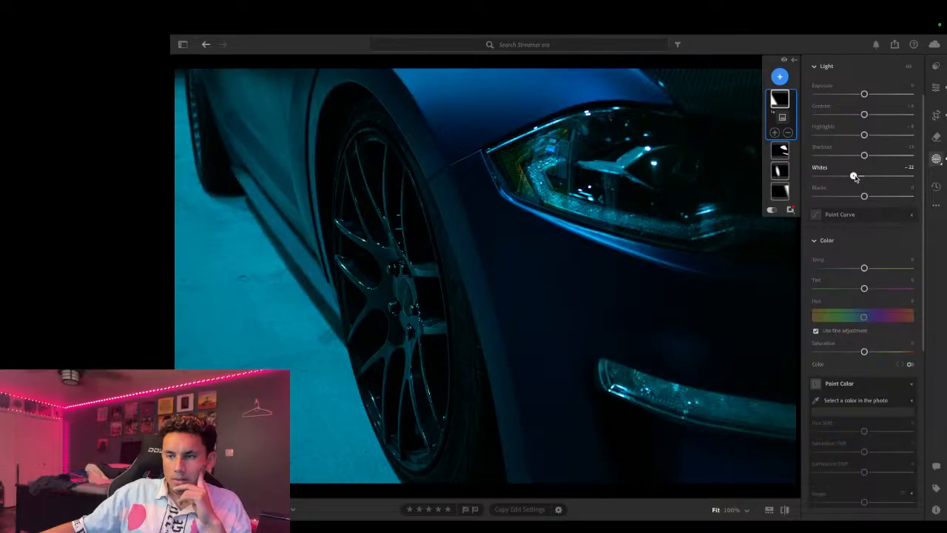
{"action": "left_click_drag", "start_coordinate": [854, 177], "coordinate": [854, 198]}
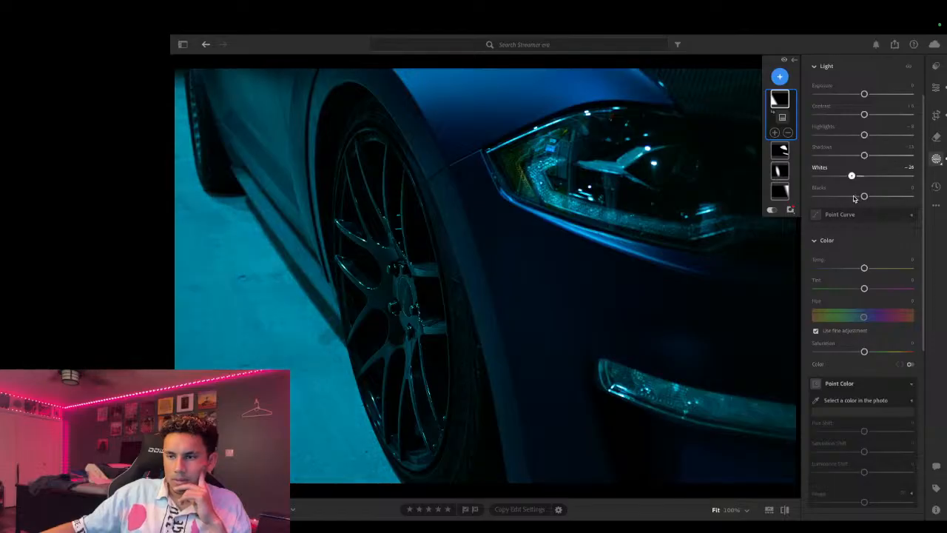
{"action": "left_click_drag", "start_coordinate": [864, 156], "coordinate": [859, 157]}
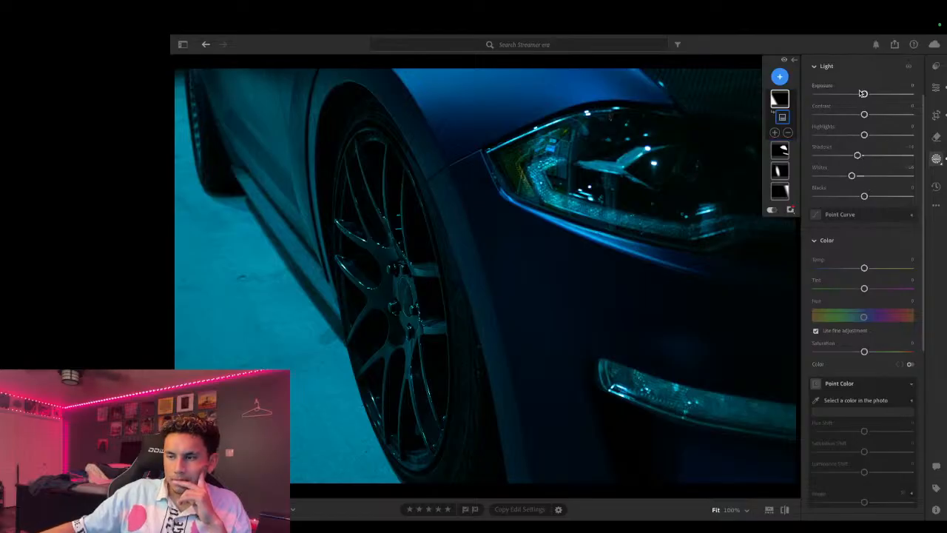
Step: Set the sharpness of the pavement gradient mask to about 14 and check the area under its overlay
{"action": "scroll", "coordinate": [881, 346], "scroll_direction": "down", "scroll_amount": 5}
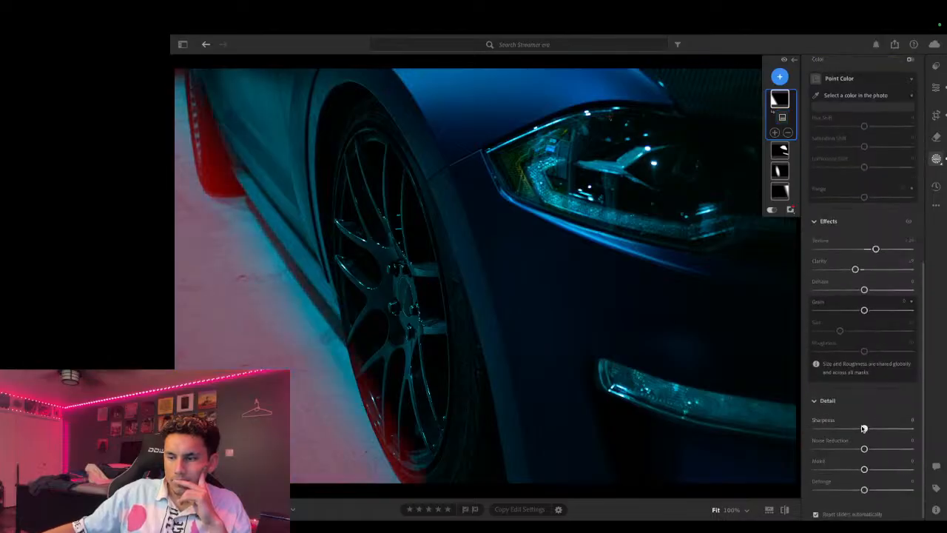
{"action": "left_click_drag", "start_coordinate": [864, 429], "coordinate": [870, 429]}
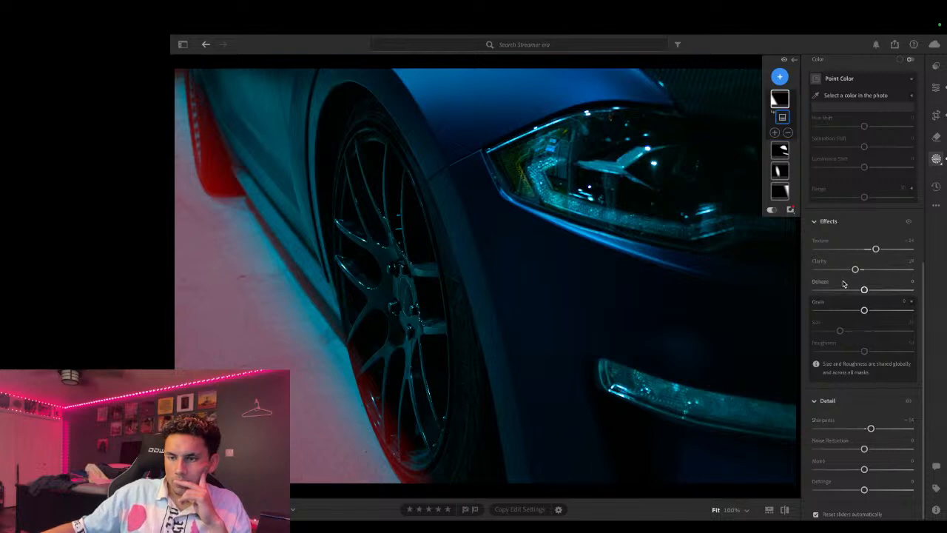
{"action": "key", "text": "o"}
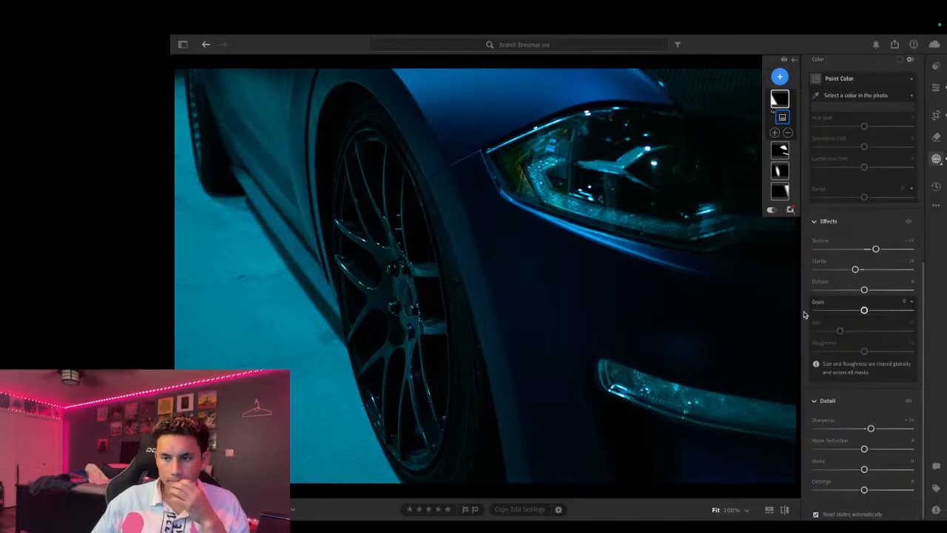
{"action": "key", "text": "o"}
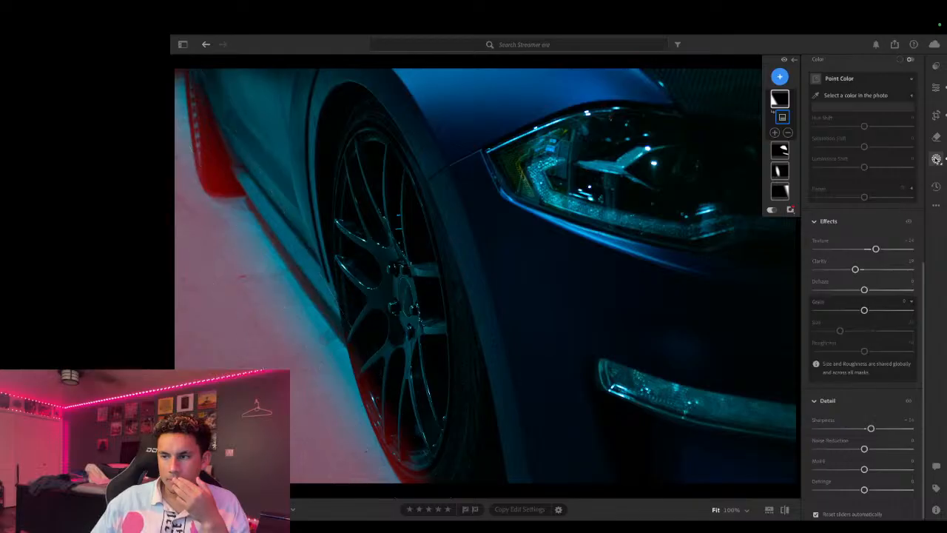
Step: Close masking and compare the edited front-wheel photo with its original
{"action": "left_click", "coordinate": [936, 159]}
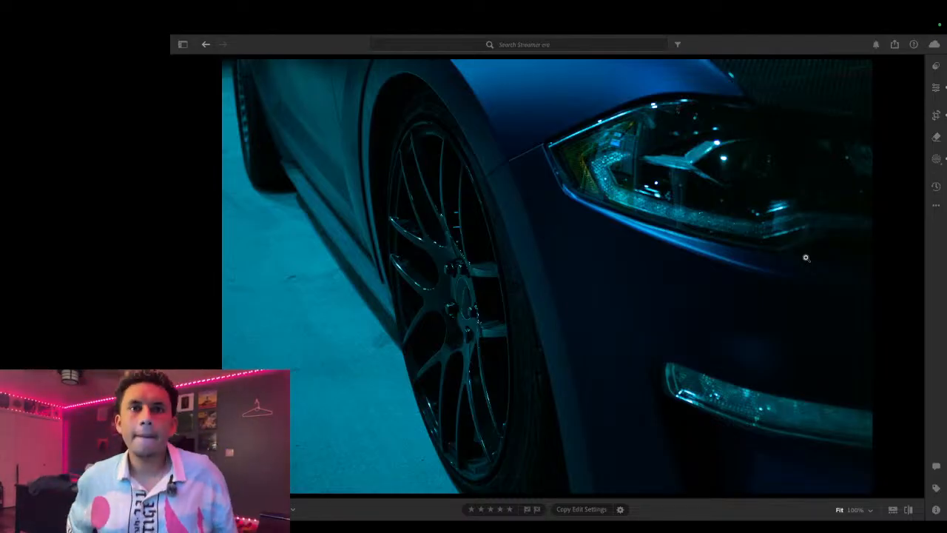
{"action": "key", "text": "backslash"}
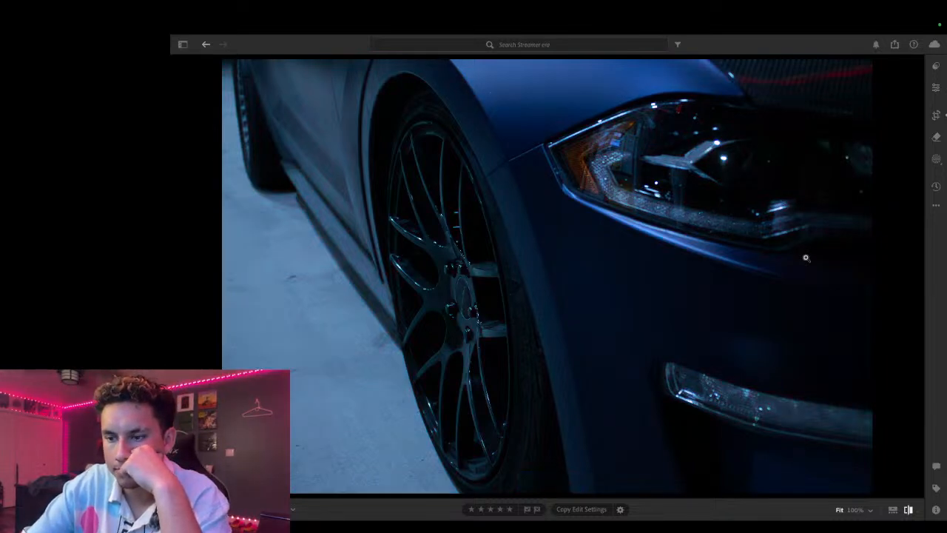
{"action": "key", "text": "backslash"}
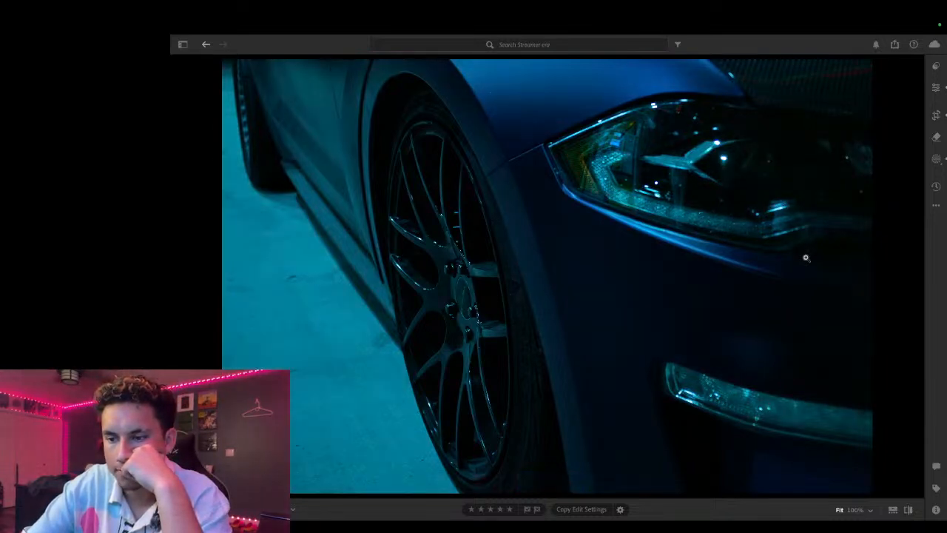
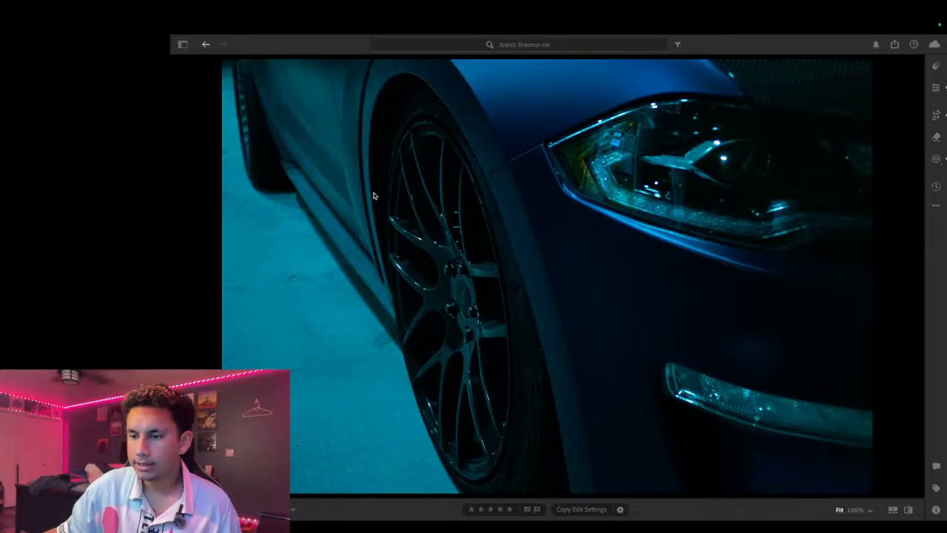
Step: Return to the album grid, compare the front-wheel photo with the fender photo lettered PERFORMANCE, and open the fender photo
{"action": "key", "text": "g"}
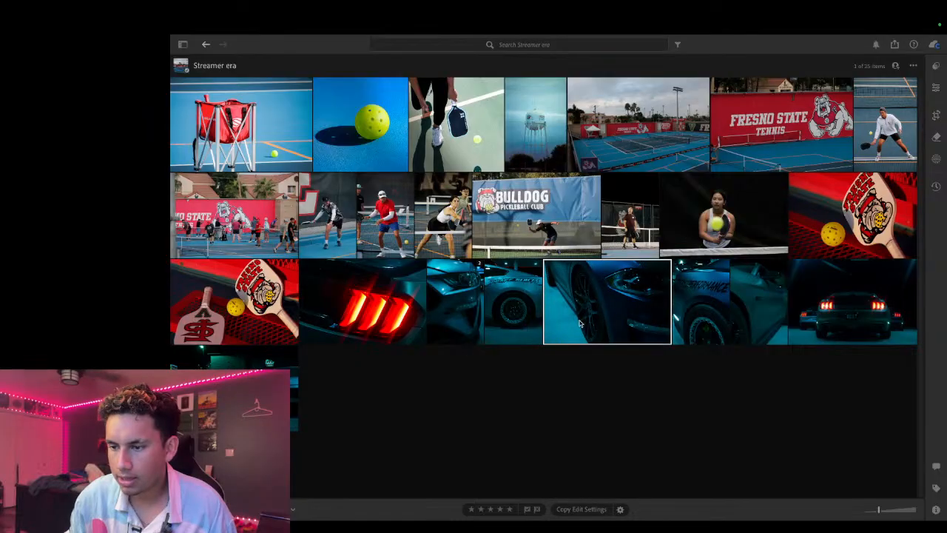
{"action": "left_click", "coordinate": [632, 313]}
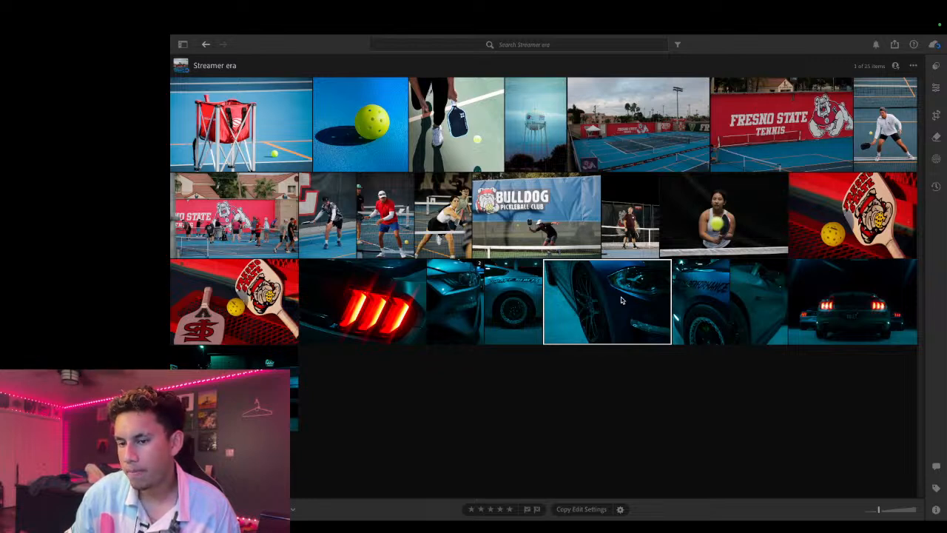
{"action": "double_click", "coordinate": [711, 324]}
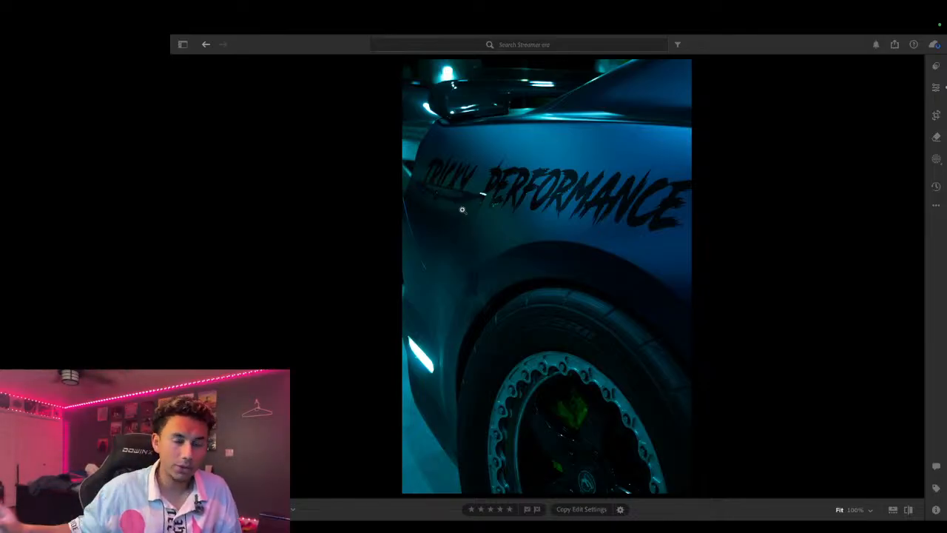
{"action": "key", "text": "g"}
{"action": "double_click", "coordinate": [638, 319]}
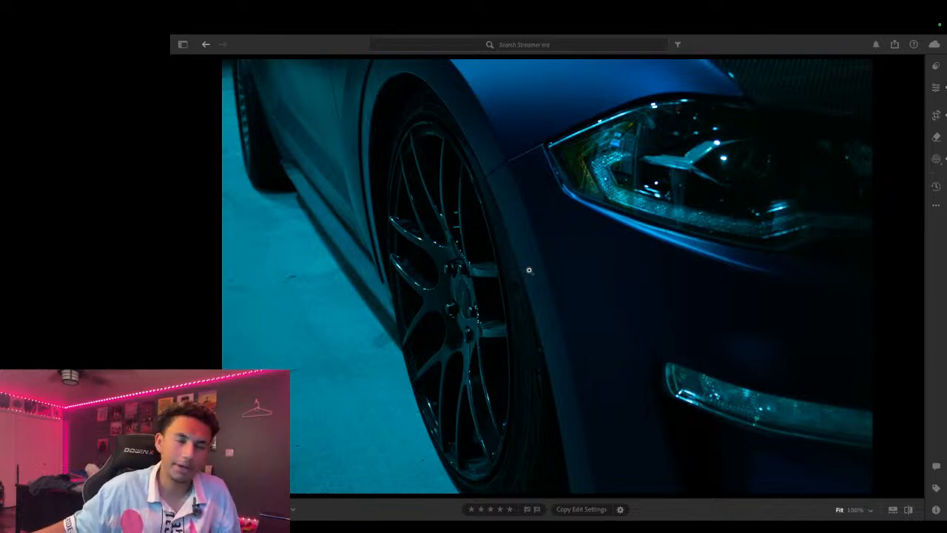
{"action": "key", "text": "g"}
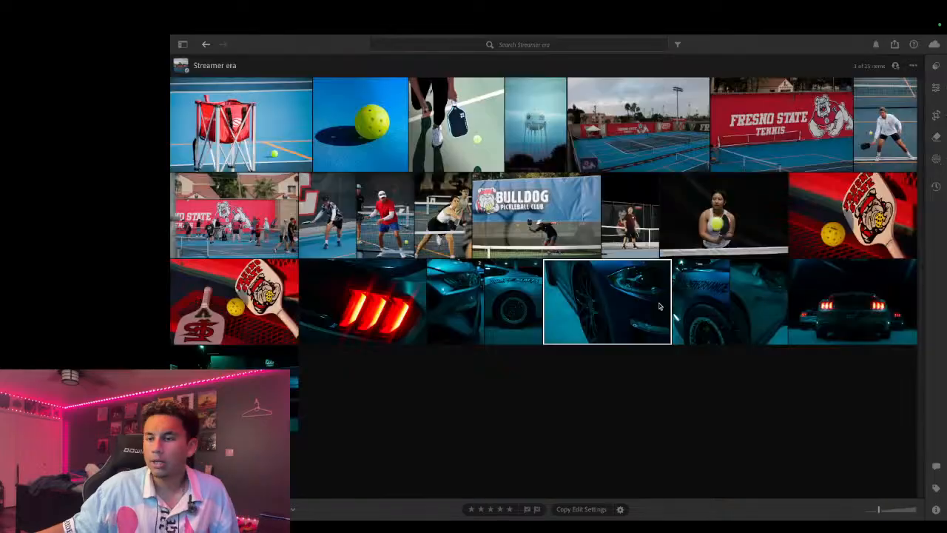
{"action": "double_click", "coordinate": [722, 303]}
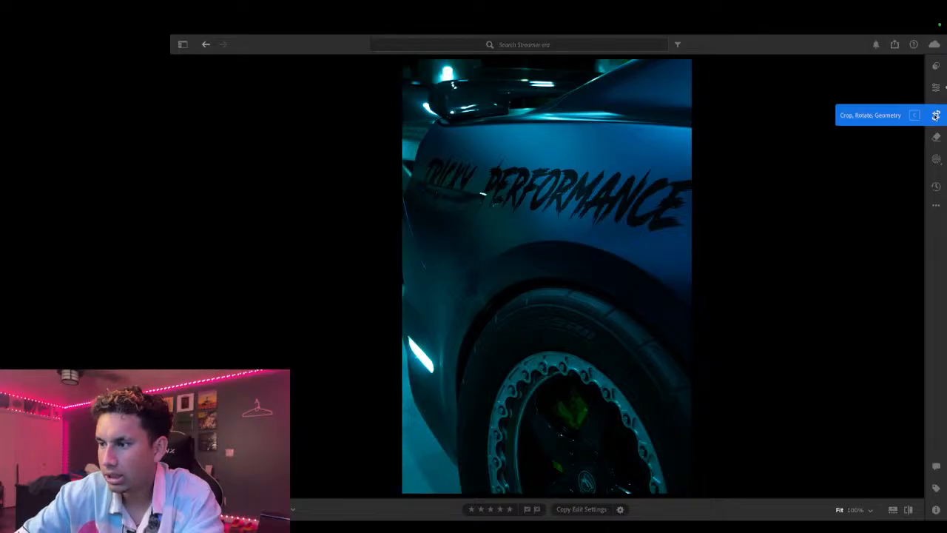
Step: Try a tighter crop at the top of the fender photo with the aspect ratio unlocked, and restore the original 2 x 3 frame
{"action": "key", "text": "c"}
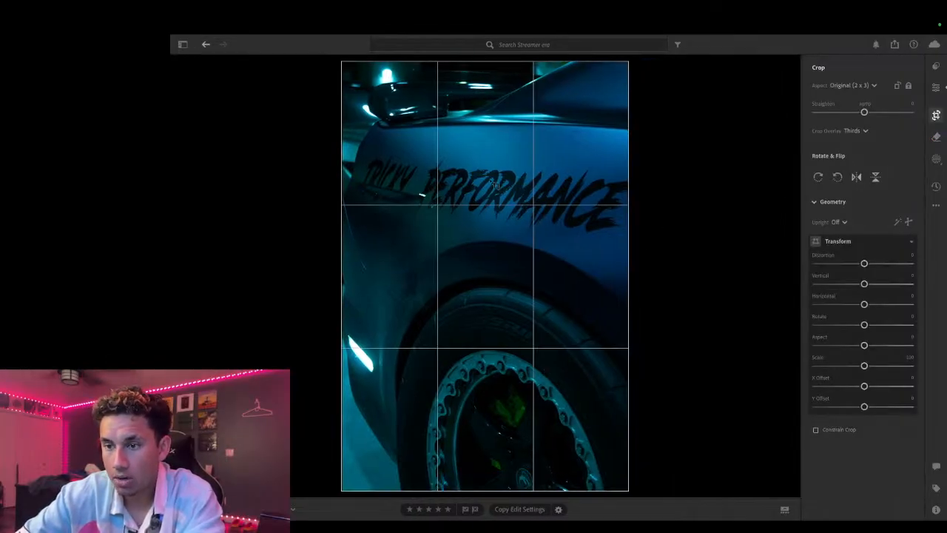
{"action": "left_click_drag", "start_coordinate": [486, 62], "coordinate": [488, 68]}
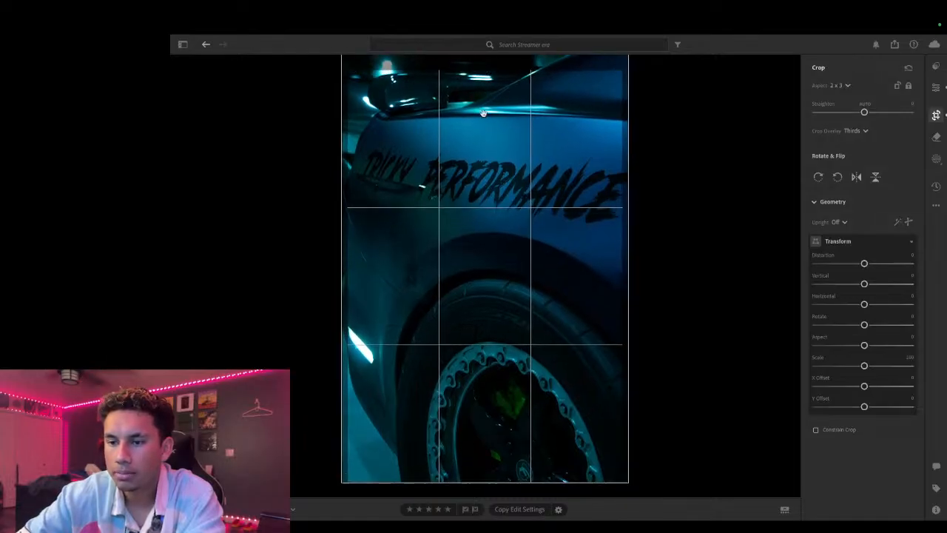
{"action": "left_click_drag", "start_coordinate": [480, 214], "coordinate": [473, 213]}
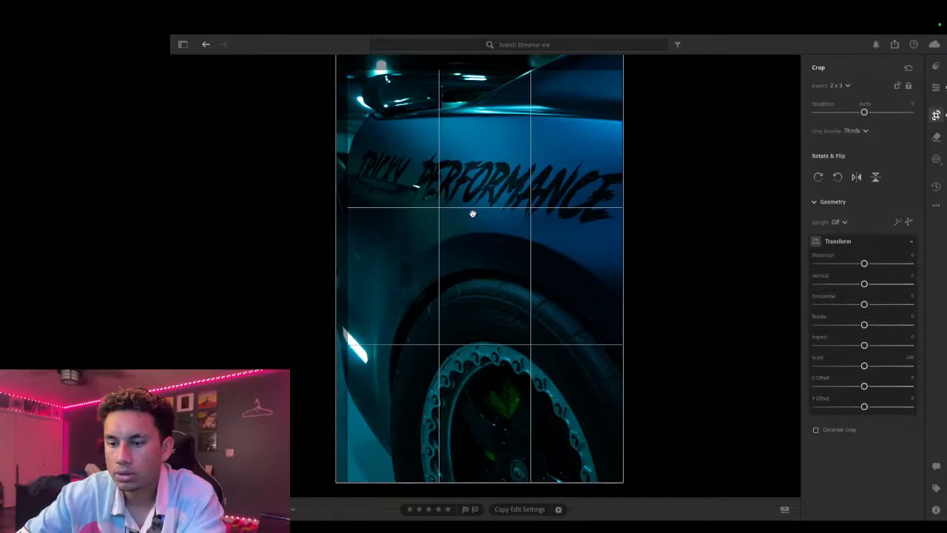
{"action": "left_click_drag", "start_coordinate": [473, 214], "coordinate": [349, 214]}
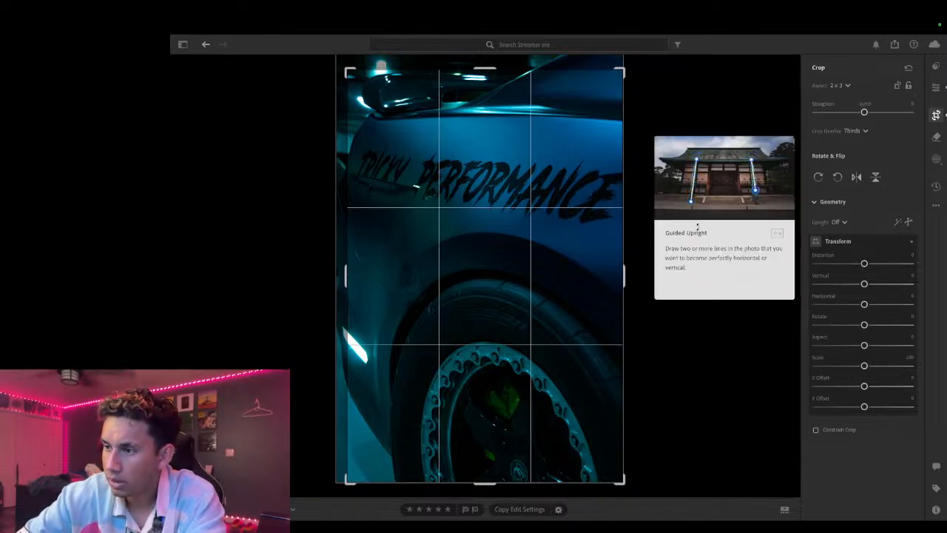
{"action": "left_click_drag", "start_coordinate": [344, 280], "coordinate": [339, 280]}
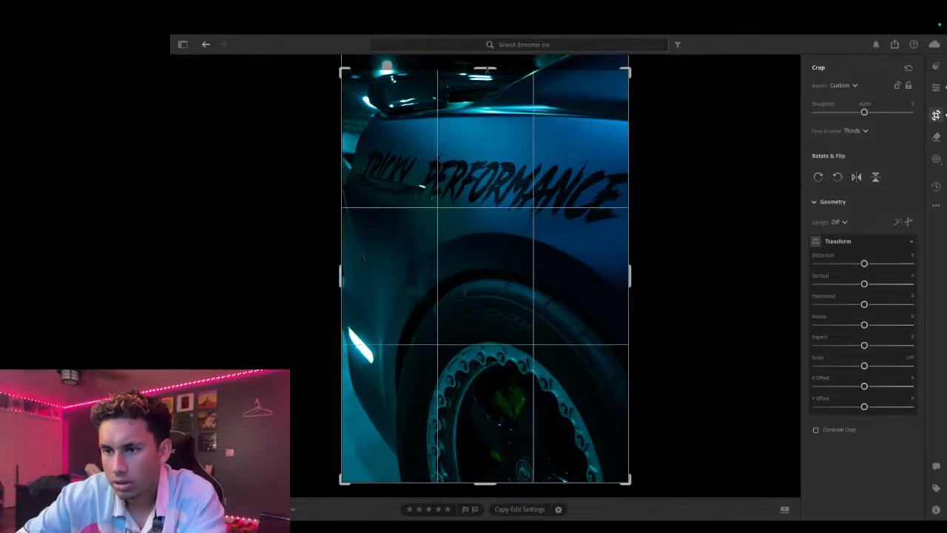
{"action": "mouse_move", "coordinate": [487, 71]}
{"action": "left_mouse_down"}
{"action": "mouse_move", "coordinate": [491, 55]}
{"action": "mouse_move", "coordinate": [487, 69]}
{"action": "left_mouse_up"}
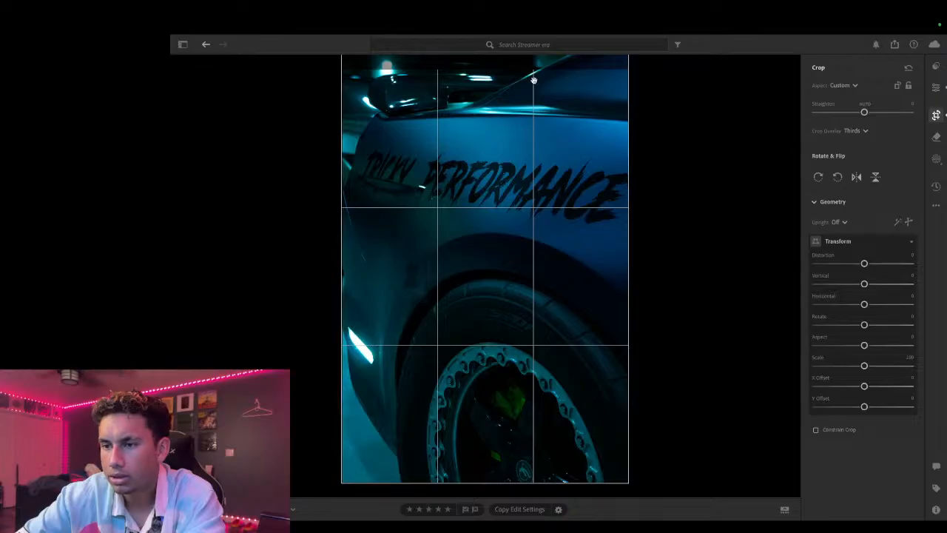
{"action": "left_click_drag", "start_coordinate": [494, 71], "coordinate": [491, 57]}
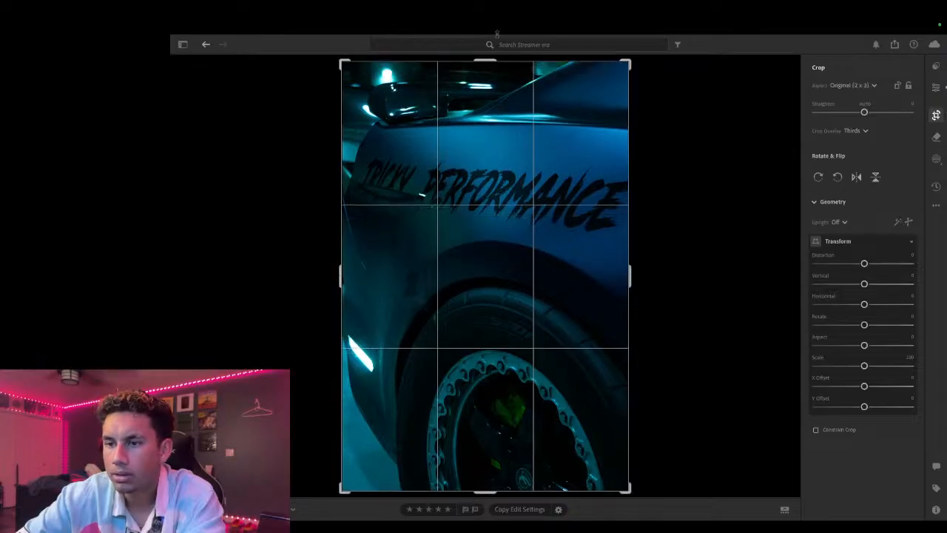
{"action": "left_click", "coordinate": [934, 116]}
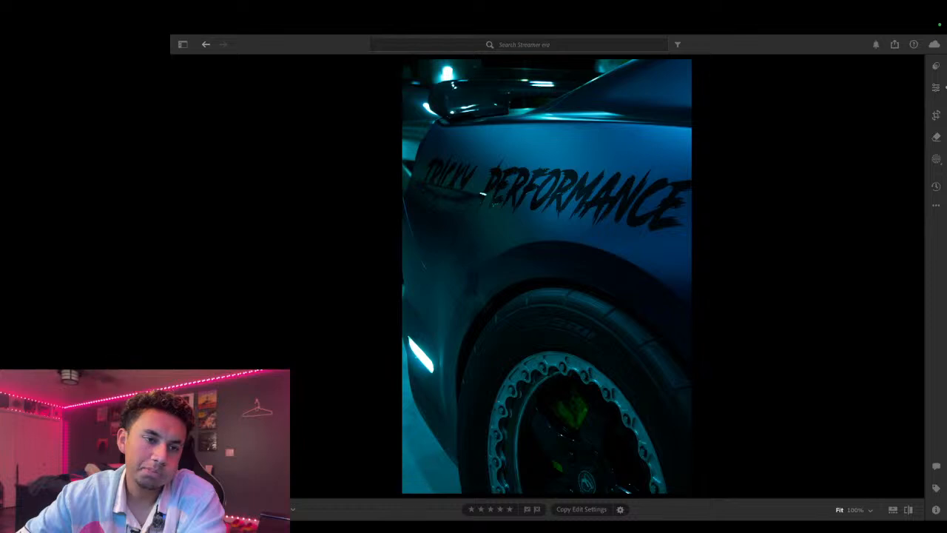
Step: Inspect the wheel and fender details at 100% and return to the fitted view
{"action": "left_click", "coordinate": [522, 363]}
{"action": "scroll", "coordinate": [603, 341], "scroll_direction": "down", "scroll_amount": 5}
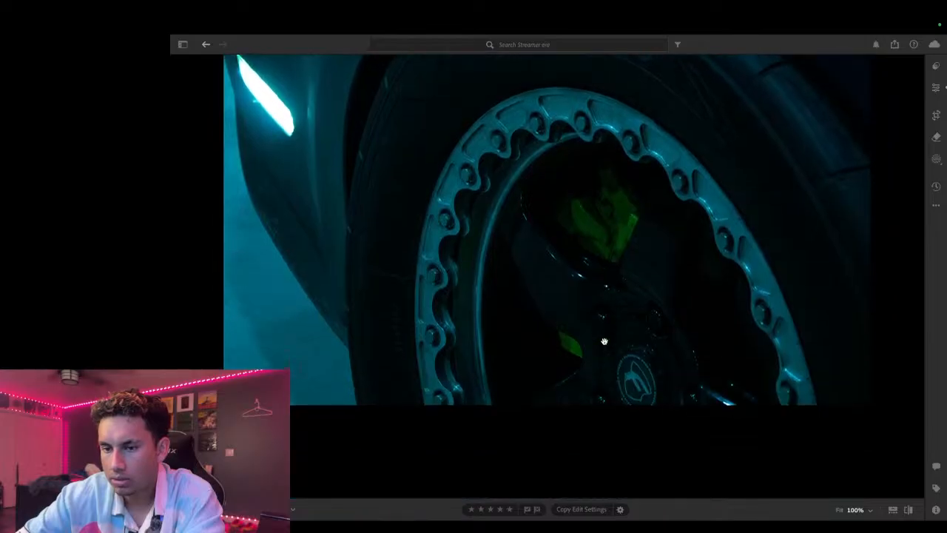
{"action": "scroll", "coordinate": [603, 341], "scroll_direction": "up", "scroll_amount": 5}
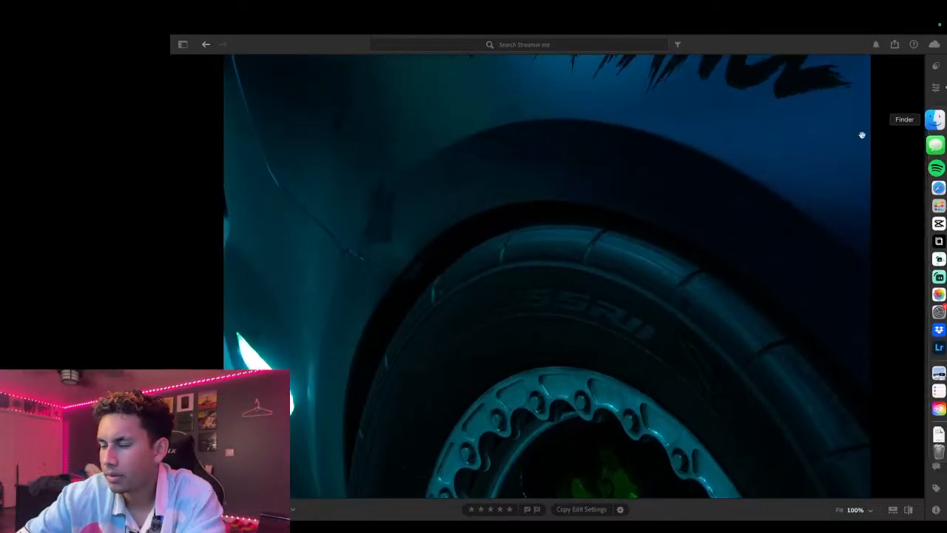
{"action": "left_click", "coordinate": [839, 510]}
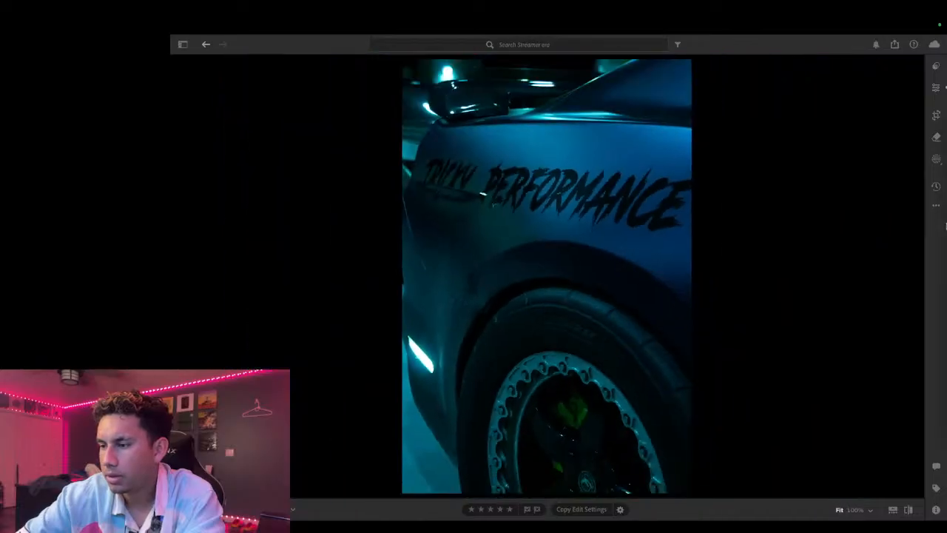
Step: Add a radial gradient mask over the rear wheel, stretching it taller and centering it on the rim
{"action": "left_click", "coordinate": [936, 159]}
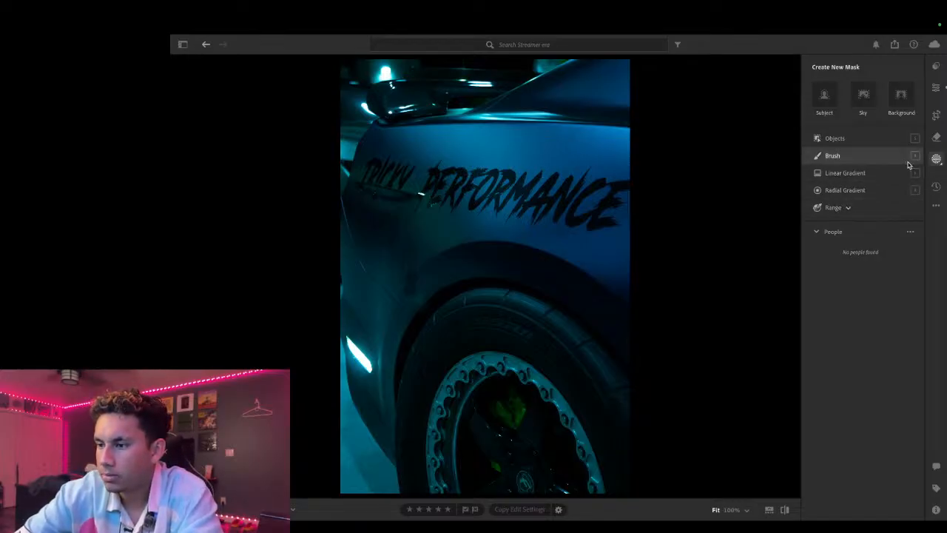
{"action": "left_click", "coordinate": [888, 190]}
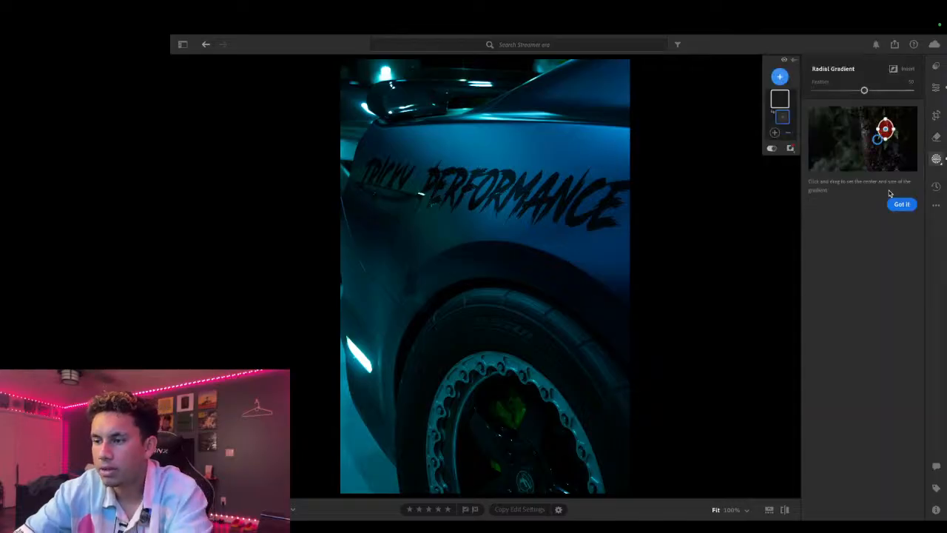
{"action": "left_click_drag", "start_coordinate": [503, 448], "coordinate": [499, 429]}
{"action": "left_click_drag", "start_coordinate": [531, 511], "coordinate": [606, 518]}
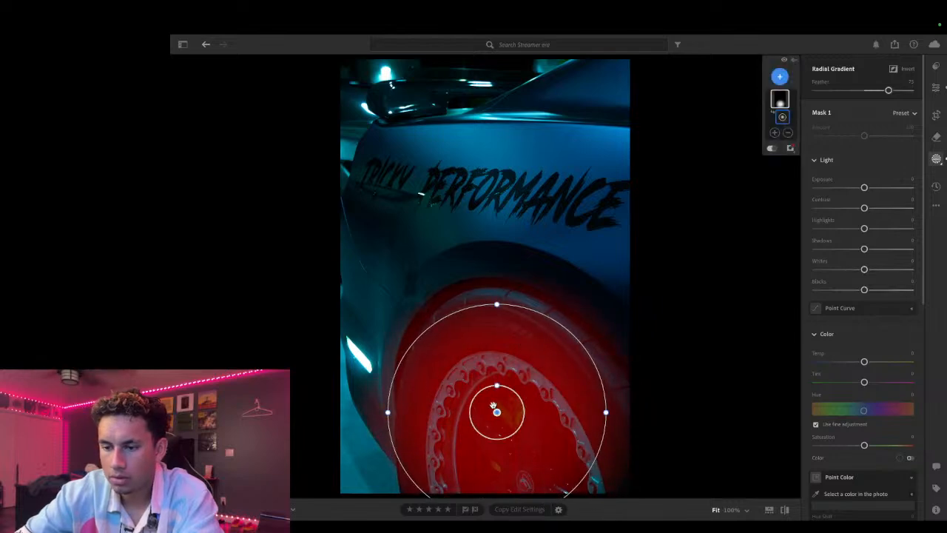
{"action": "left_click_drag", "start_coordinate": [494, 412], "coordinate": [514, 452]}
{"action": "left_click_drag", "start_coordinate": [515, 346], "coordinate": [515, 316]}
{"action": "mouse_move", "coordinate": [518, 404]}
{"action": "left_mouse_down"}
{"action": "mouse_move", "coordinate": [501, 401]}
{"action": "mouse_move", "coordinate": [509, 399]}
{"action": "left_mouse_up"}
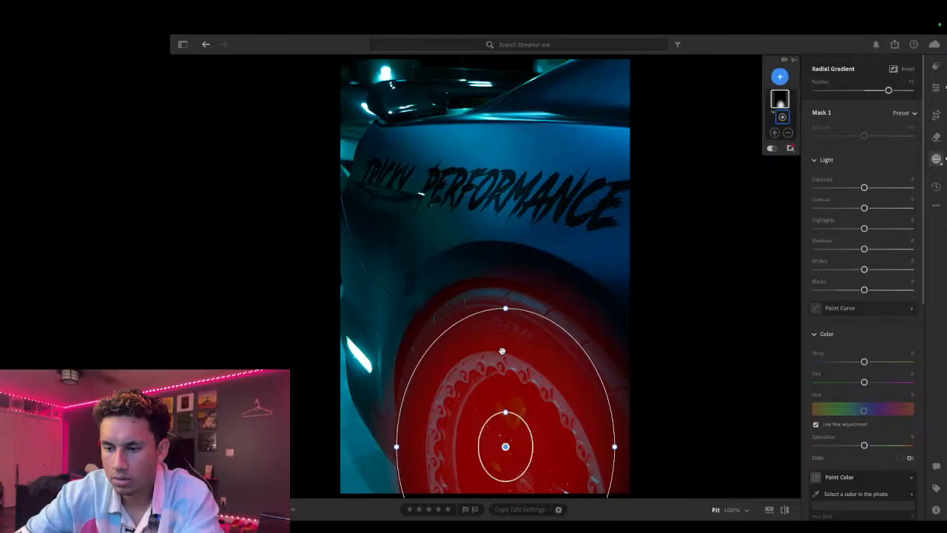
Step: Tilt the radial gradient over the rear wheel, enlarge it to cover the tire, and recenter it on the rim
{"action": "mouse_move", "coordinate": [506, 310]}
{"action": "left_mouse_down"}
{"action": "mouse_move", "coordinate": [507, 302]}
{"action": "mouse_move", "coordinate": [491, 302]}
{"action": "left_mouse_up"}
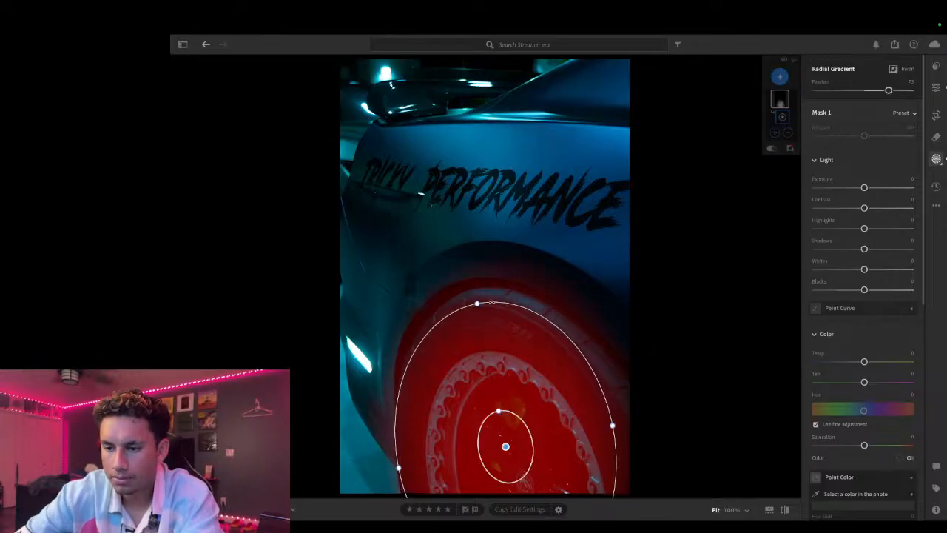
{"action": "left_click_drag", "start_coordinate": [508, 445], "coordinate": [509, 444]}
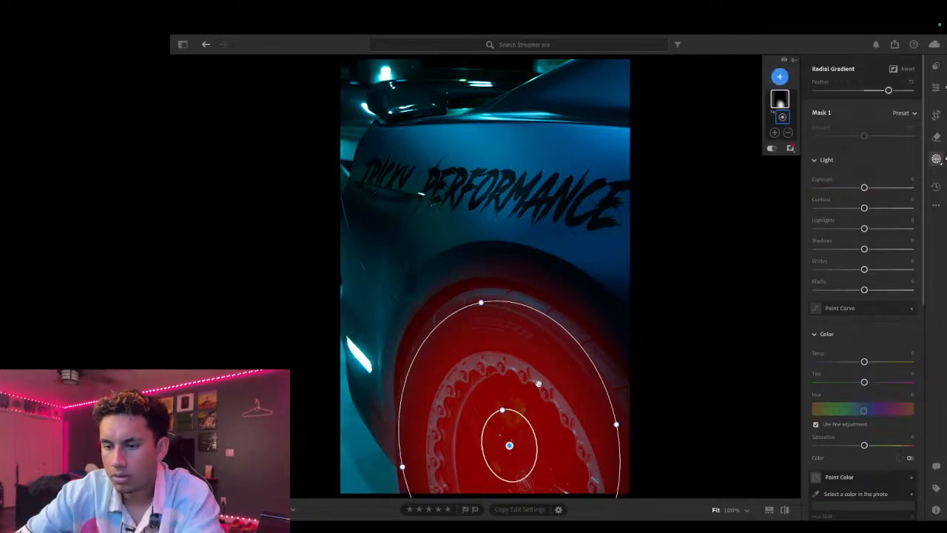
{"action": "left_click_drag", "start_coordinate": [533, 317], "coordinate": [471, 295]}
{"action": "mouse_move", "coordinate": [617, 419]}
{"action": "left_mouse_down"}
{"action": "mouse_move", "coordinate": [629, 415]}
{"action": "mouse_move", "coordinate": [617, 418]}
{"action": "left_mouse_up"}
{"action": "left_click_drag", "start_coordinate": [509, 445], "coordinate": [511, 443]}
{"action": "left_click_drag", "start_coordinate": [618, 453], "coordinate": [628, 444]}
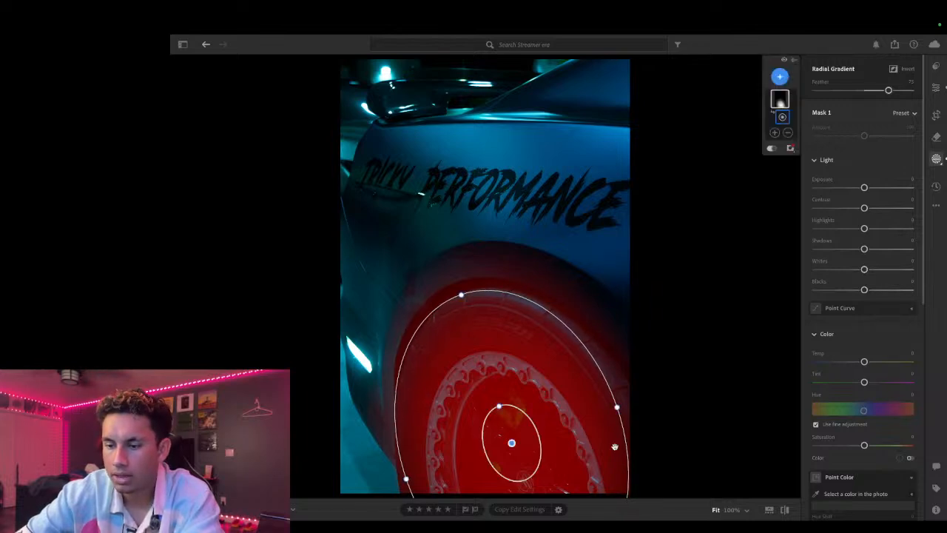
{"action": "left_click_drag", "start_coordinate": [511, 442], "coordinate": [516, 441]}
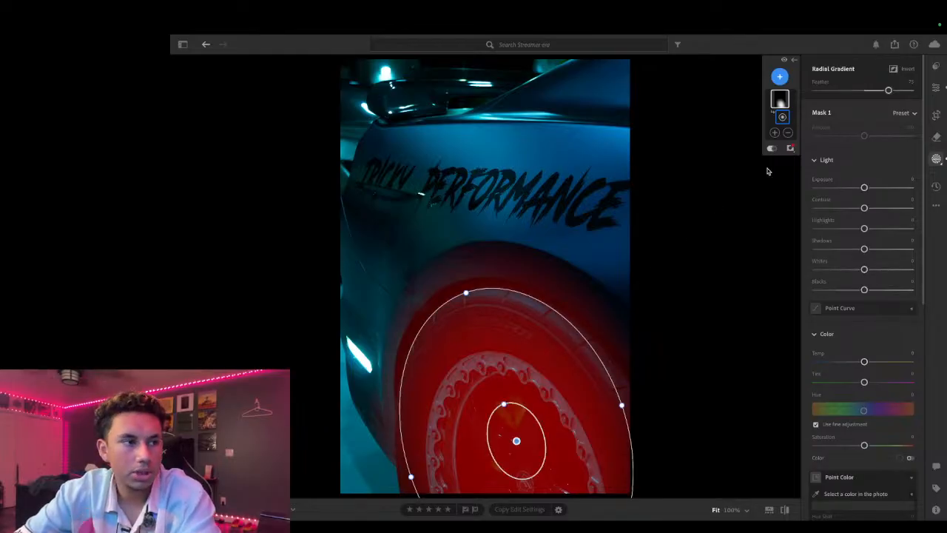
Step: Add an Objects mask that selects the PERFORMANCE lettering across the fender
{"action": "left_click", "coordinate": [780, 78]}
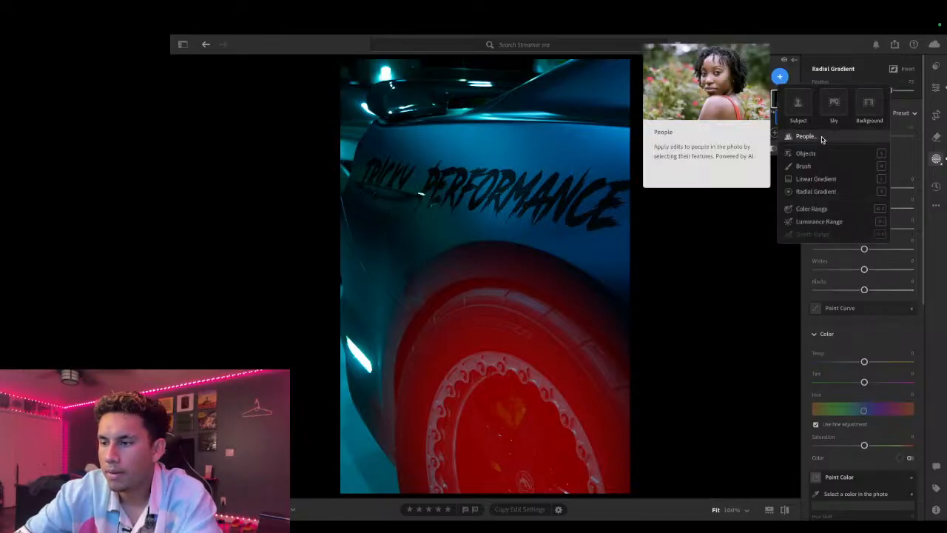
{"action": "left_click", "coordinate": [803, 153]}
{"action": "left_click_drag", "start_coordinate": [362, 148], "coordinate": [637, 239]}
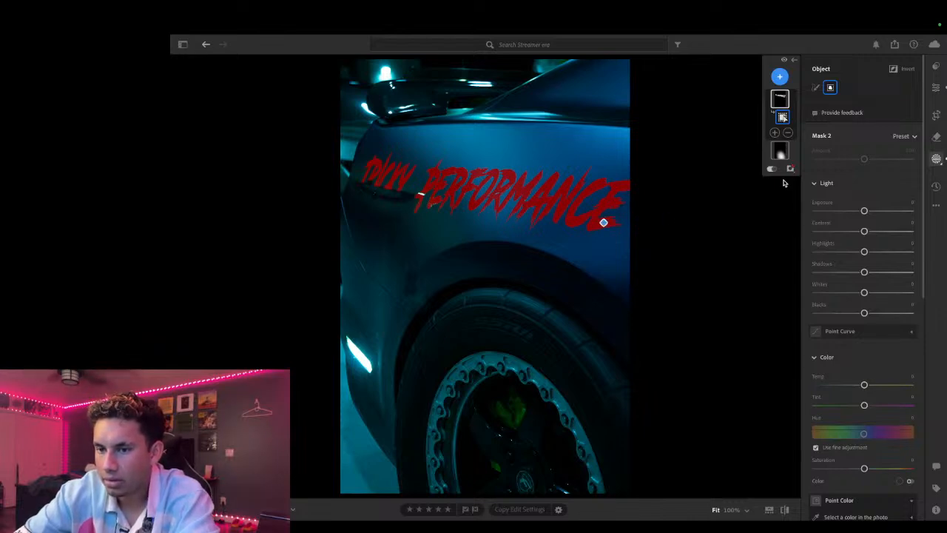
Step: Try adding the dark recess below the first word to the lettering mask as an object, delete that component, and return to the fitted view
{"action": "left_click", "coordinate": [775, 133]}
{"action": "left_click", "coordinate": [660, 180]}
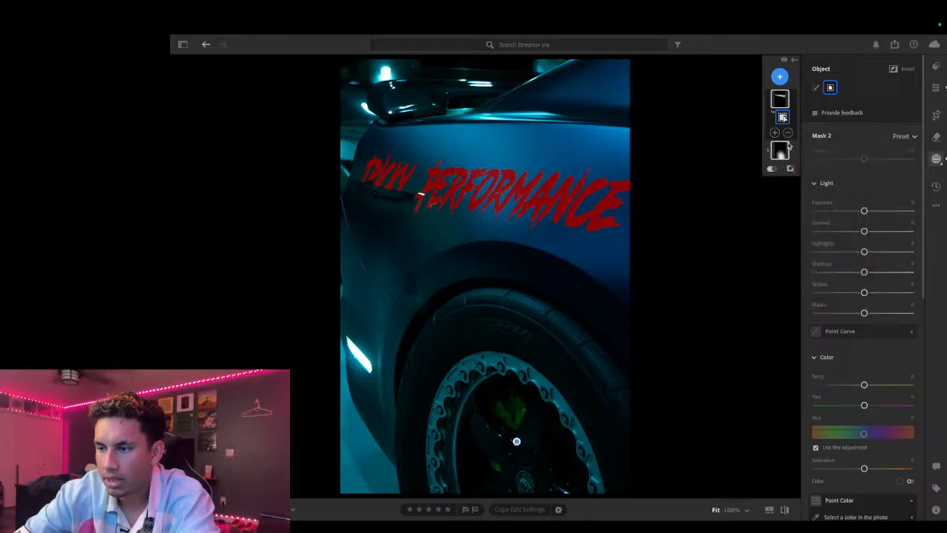
{"action": "left_click", "coordinate": [775, 133]}
{"action": "left_click", "coordinate": [788, 222]}
{"action": "scroll", "coordinate": [364, 177], "scroll_direction": "up", "scroll_amount": 5}
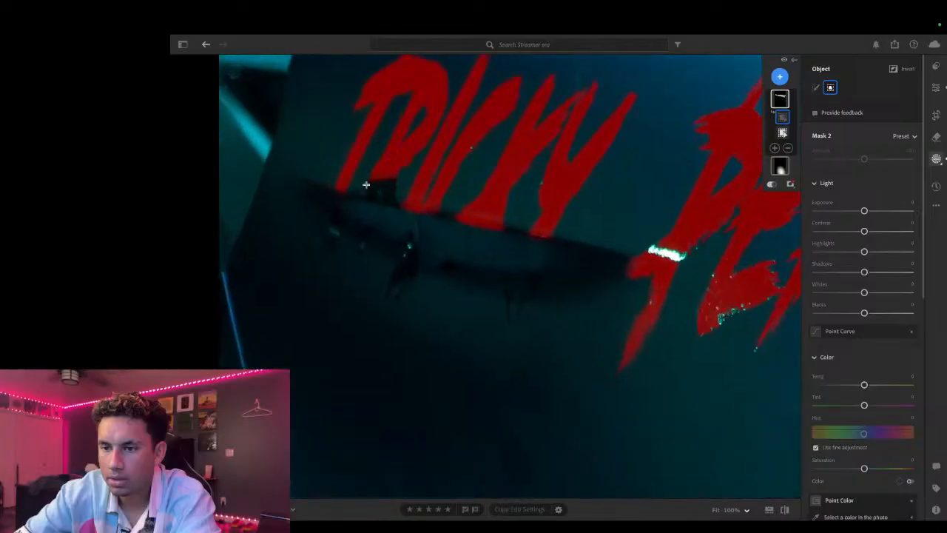
{"action": "left_click_drag", "start_coordinate": [318, 157], "coordinate": [588, 359]}
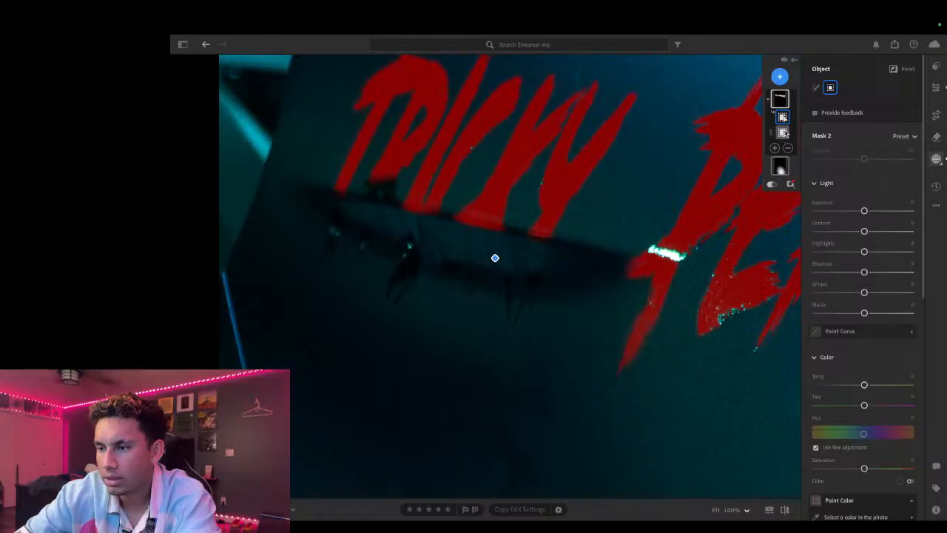
{"action": "right_click", "coordinate": [782, 117]}
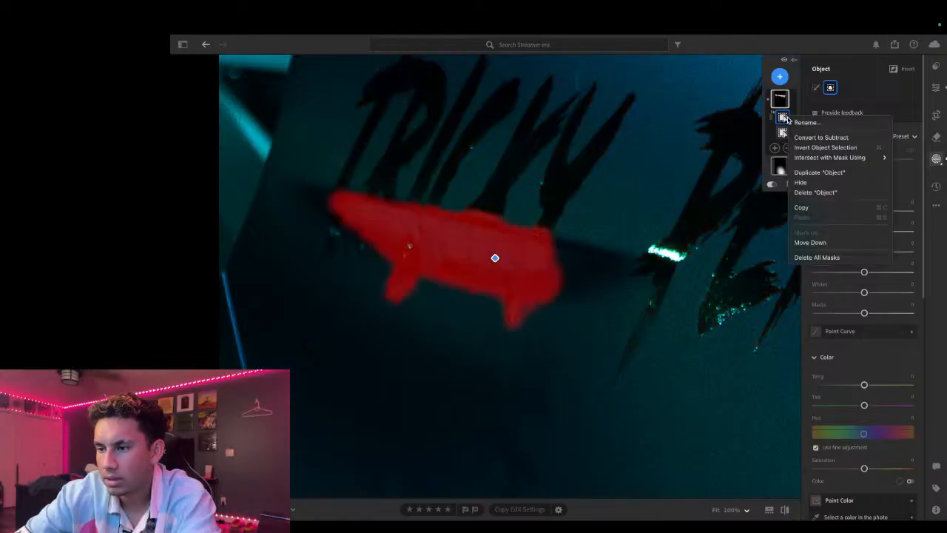
{"action": "left_click", "coordinate": [820, 192]}
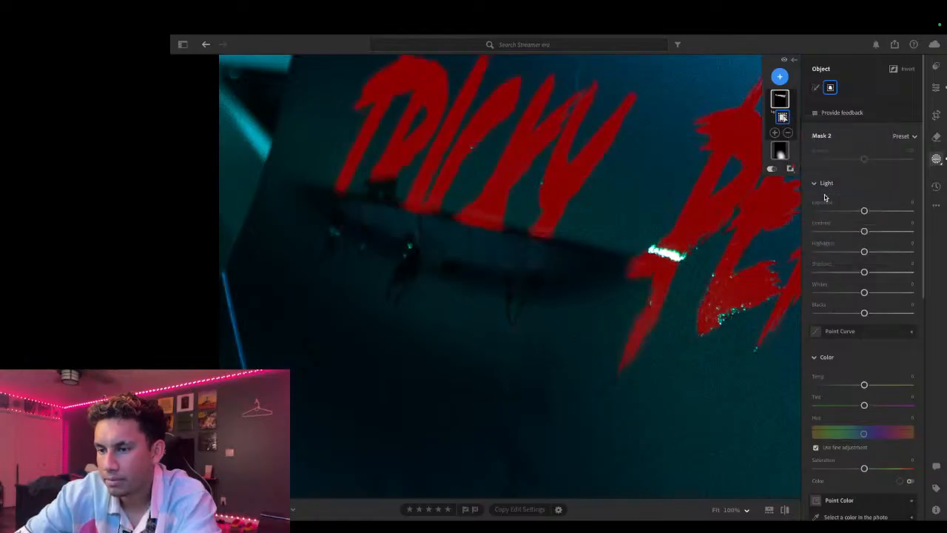
{"action": "scroll", "coordinate": [598, 311], "scroll_direction": "down", "scroll_amount": 3}
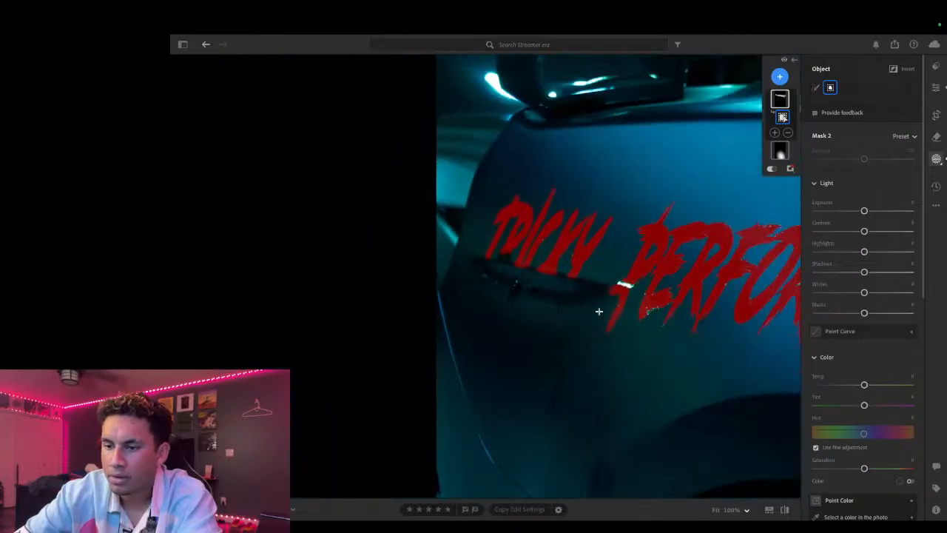
{"action": "scroll", "coordinate": [598, 311], "scroll_direction": "down", "scroll_amount": 2}
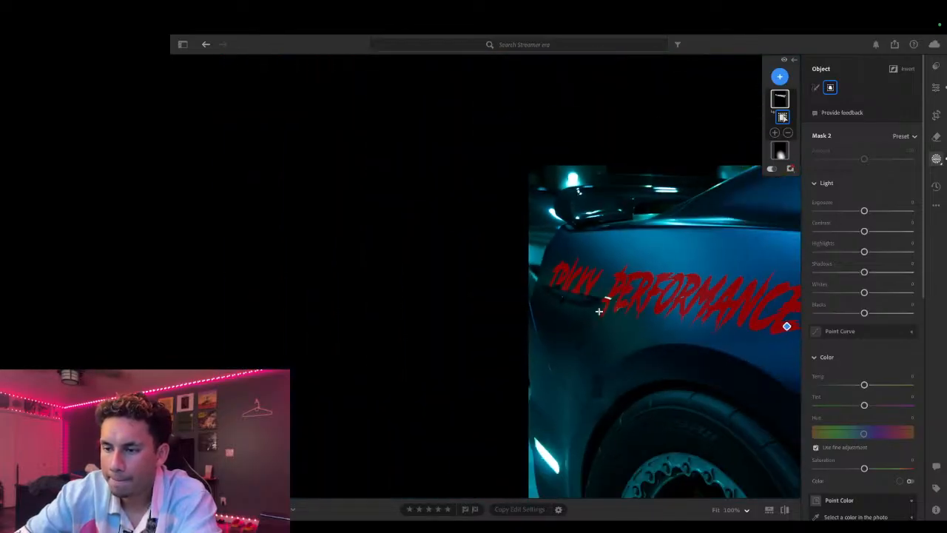
{"action": "left_click", "coordinate": [715, 511]}
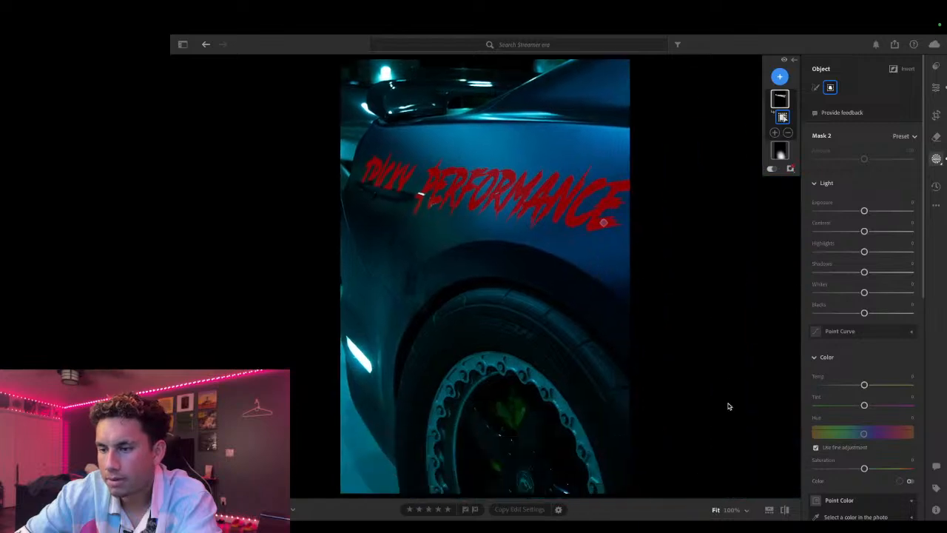
Step: Try hue, saturation and color tint changes on the lettering mask and reset each of them
{"action": "scroll", "coordinate": [873, 318], "scroll_direction": "down", "scroll_amount": 3}
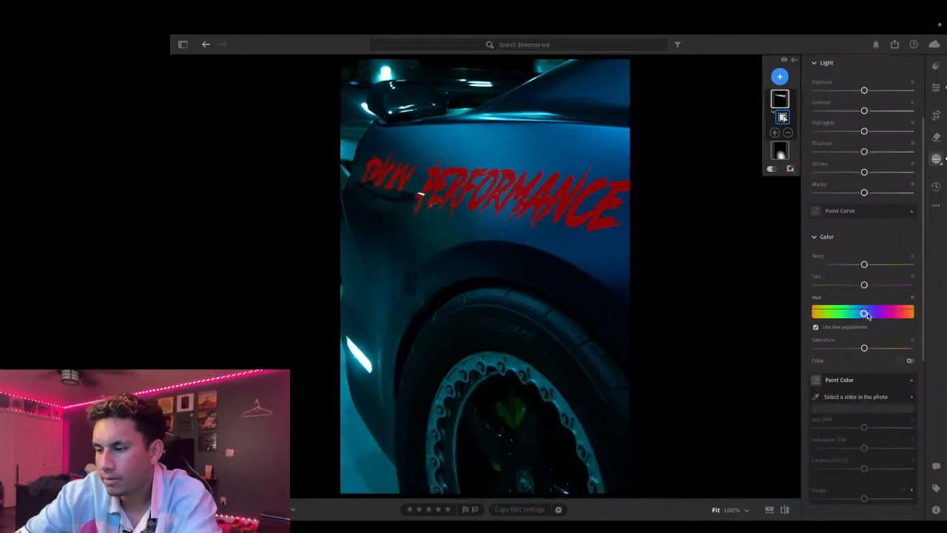
{"action": "left_click", "coordinate": [864, 314]}
{"action": "mouse_move", "coordinate": [865, 314]}
{"action": "left_mouse_down"}
{"action": "mouse_move", "coordinate": [904, 314]}
{"action": "mouse_move", "coordinate": [817, 314]}
{"action": "mouse_move", "coordinate": [872, 314]}
{"action": "left_mouse_up"}
{"action": "double_click", "coordinate": [877, 314]}
{"action": "scroll", "coordinate": [866, 311], "scroll_direction": "down", "scroll_amount": 2}
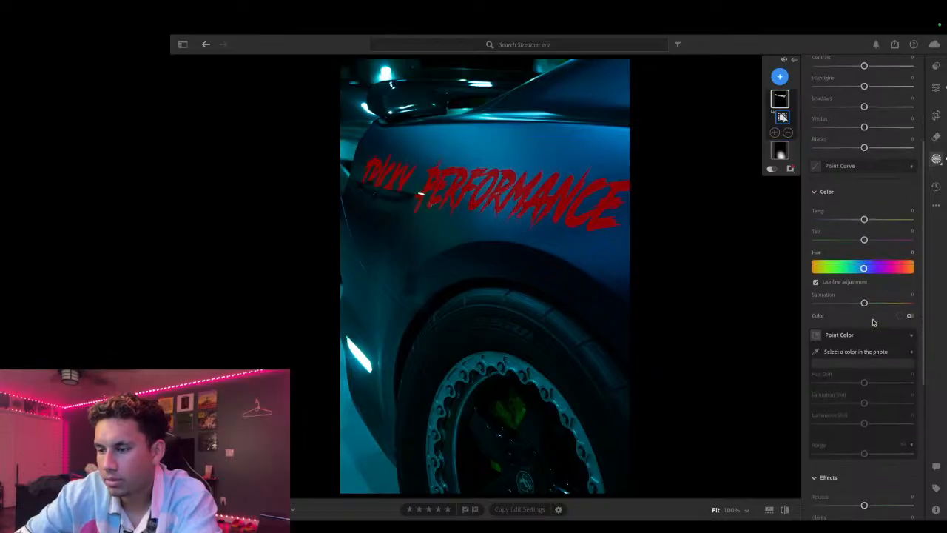
{"action": "left_click", "coordinate": [864, 290]}
{"action": "left_click_drag", "start_coordinate": [864, 290], "coordinate": [915, 332]}
{"action": "double_click", "coordinate": [887, 290]}
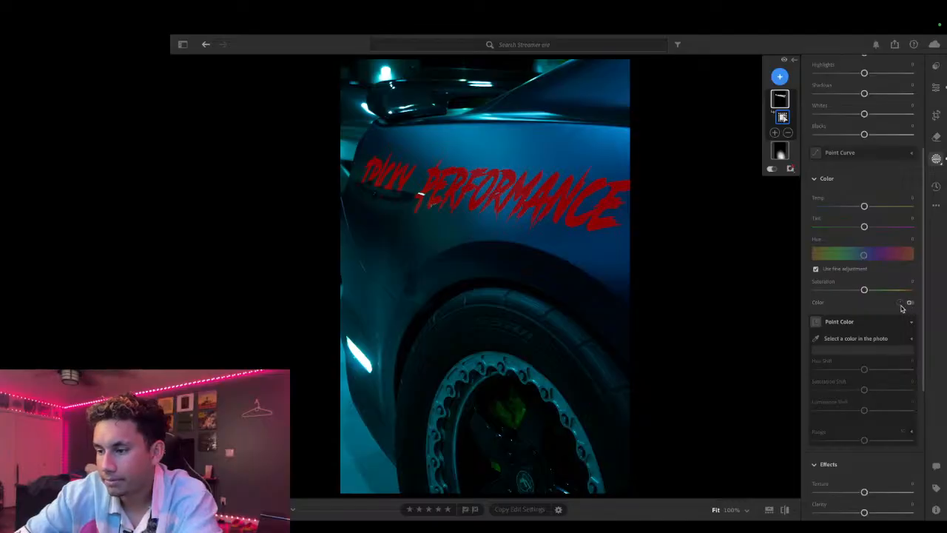
{"action": "left_click", "coordinate": [910, 304]}
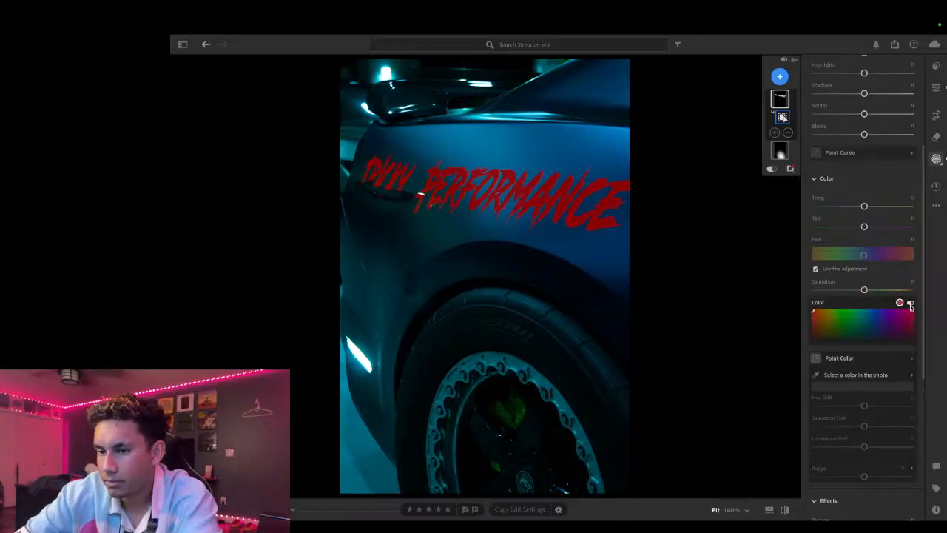
{"action": "left_click", "coordinate": [911, 305]}
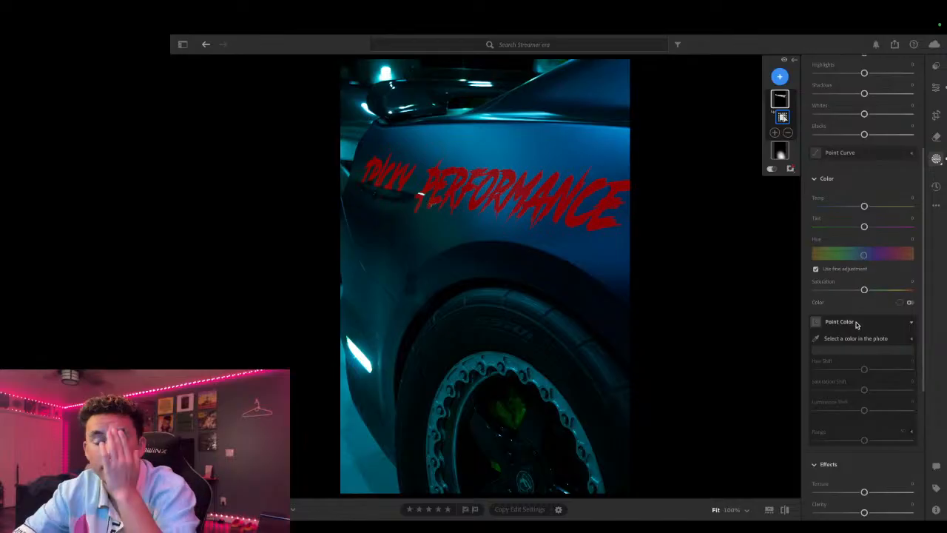
Step: Set the lettering mask's clarity to +20, and raise its texture and sharpness slightly
{"action": "mouse_move", "coordinate": [856, 324]}
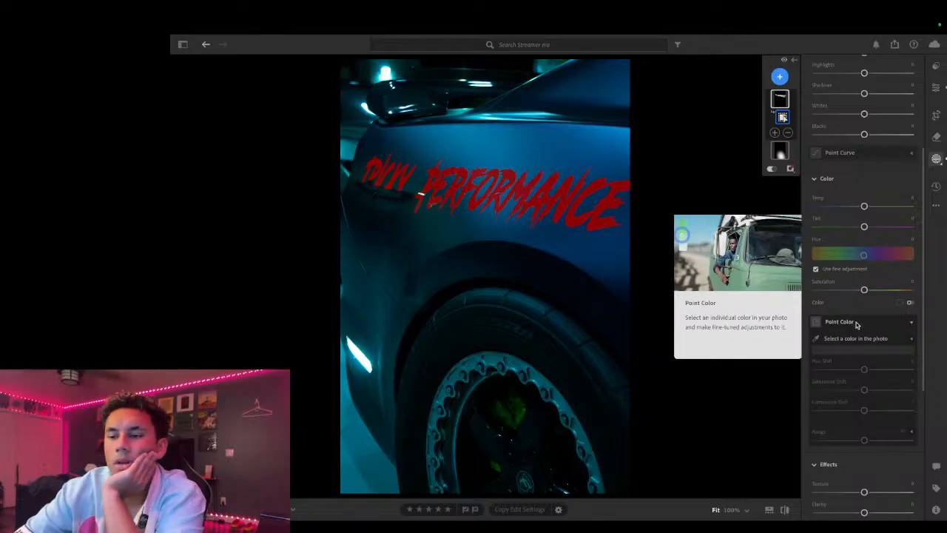
{"action": "scroll", "coordinate": [858, 347], "scroll_direction": "down", "scroll_amount": 2}
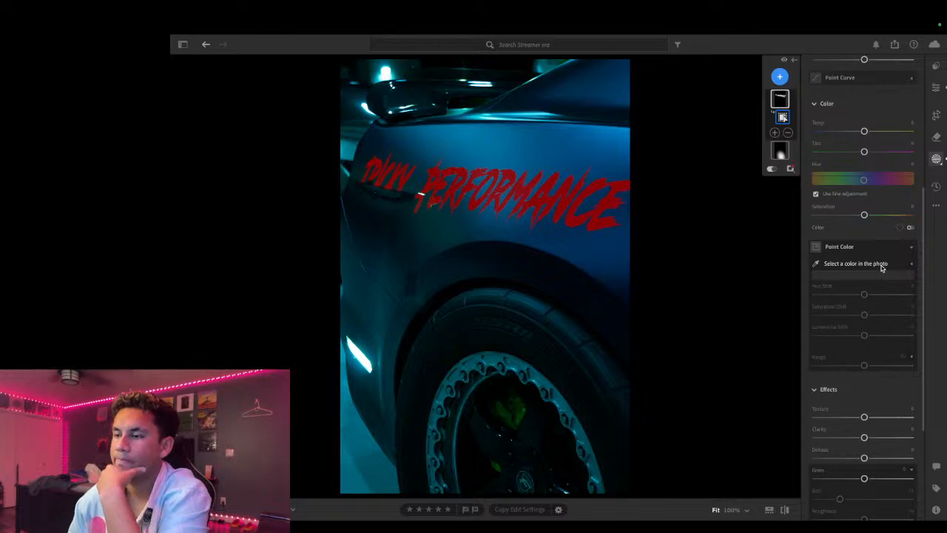
{"action": "scroll", "coordinate": [898, 407], "scroll_direction": "down", "scroll_amount": 2}
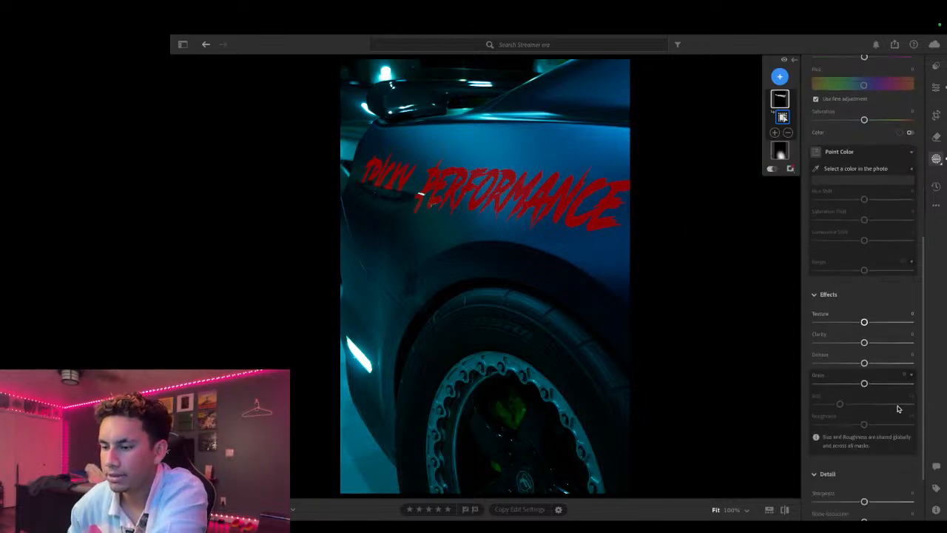
{"action": "left_click_drag", "start_coordinate": [864, 343], "coordinate": [913, 342]}
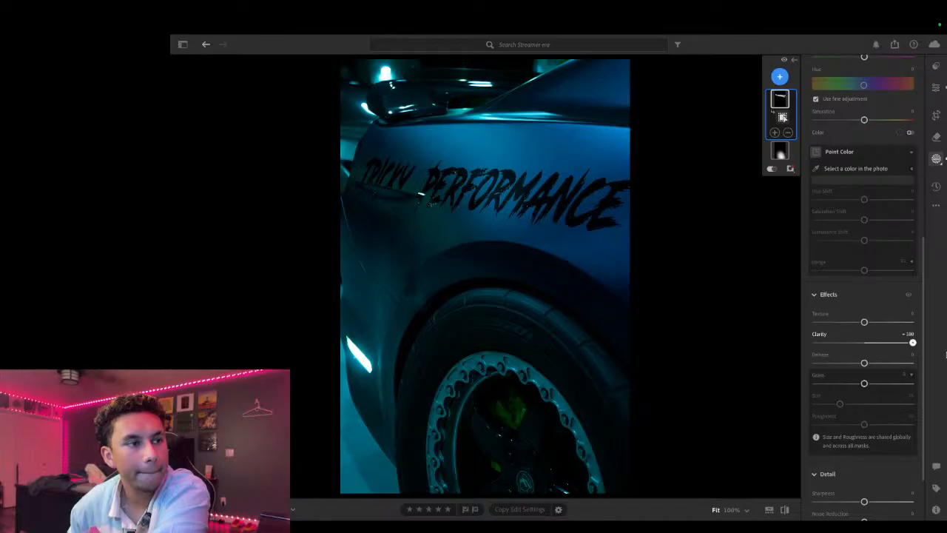
{"action": "left_click_drag", "start_coordinate": [915, 354], "coordinate": [875, 351]}
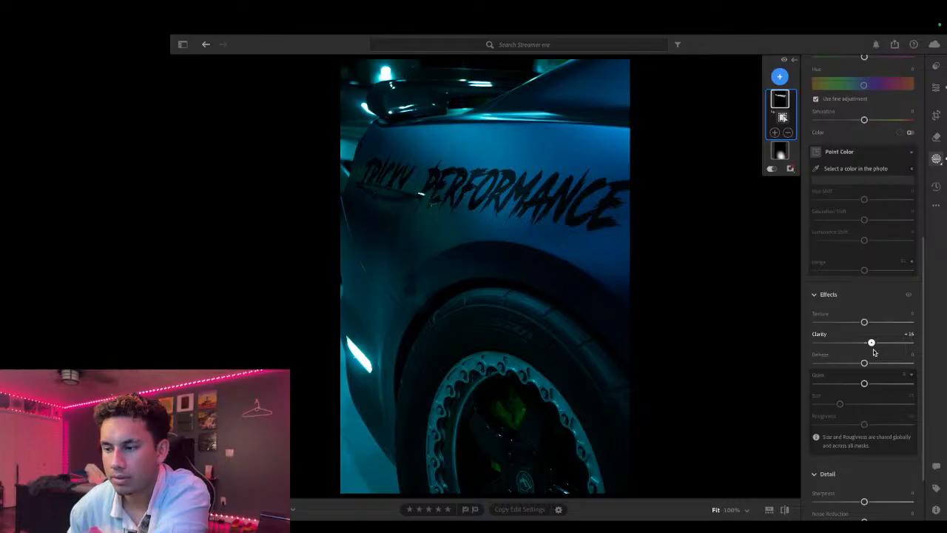
{"action": "mouse_move", "coordinate": [872, 344]}
{"action": "left_mouse_down"}
{"action": "mouse_move", "coordinate": [864, 322]}
{"action": "mouse_move", "coordinate": [928, 323]}
{"action": "mouse_move", "coordinate": [810, 335]}
{"action": "mouse_move", "coordinate": [946, 344]}
{"action": "mouse_move", "coordinate": [868, 354]}
{"action": "left_mouse_up"}
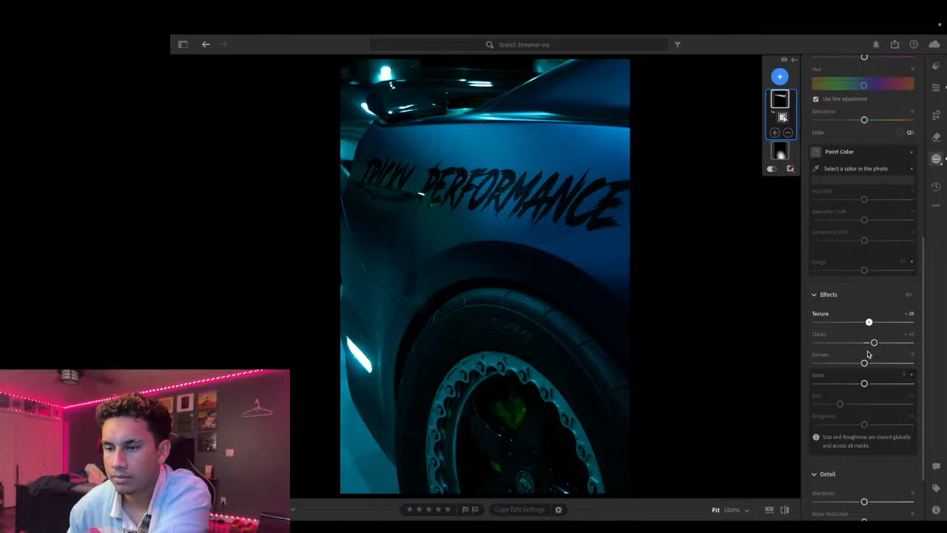
{"action": "left_click_drag", "start_coordinate": [868, 355], "coordinate": [866, 355]}
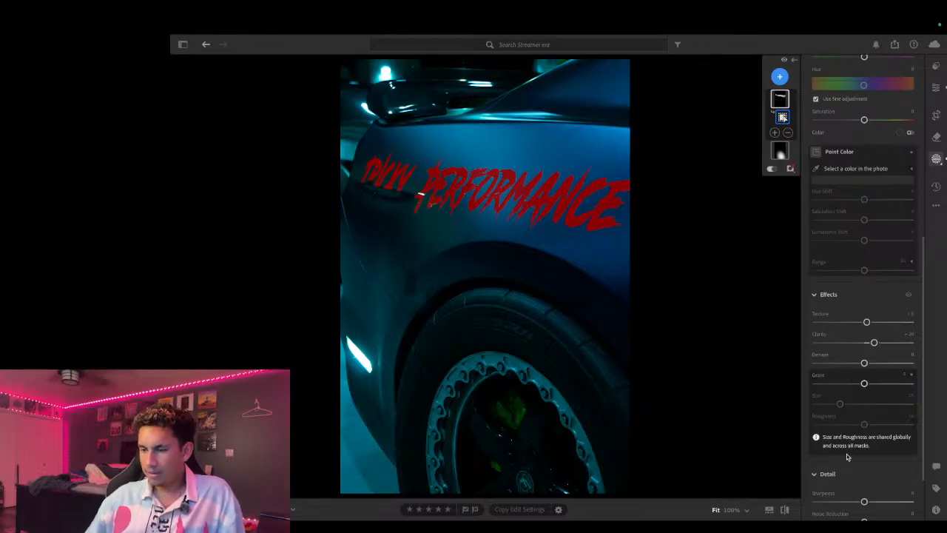
{"action": "left_click_drag", "start_coordinate": [865, 503], "coordinate": [873, 504]}
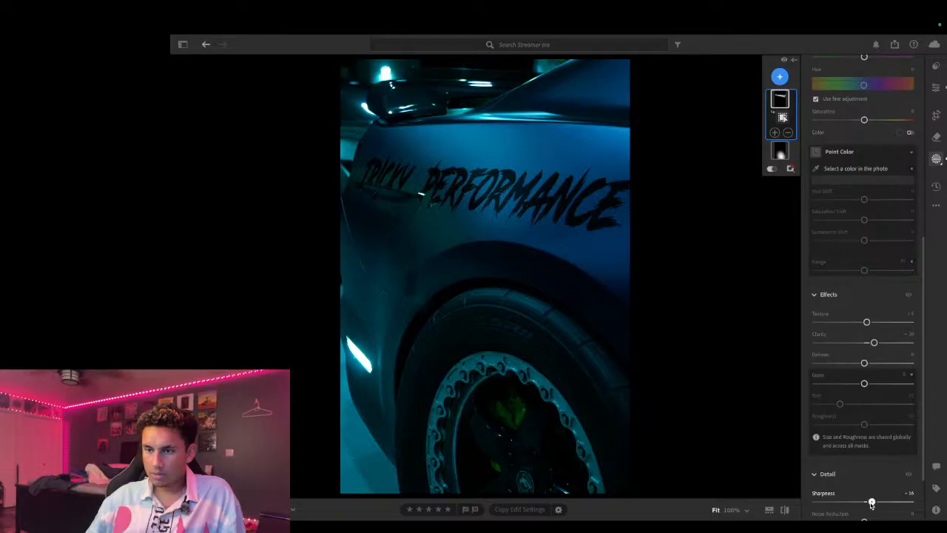
Step: Test the exposure extremes on the lettering mask, settle on about -1, and raise the contrast to about +13
{"action": "scroll", "coordinate": [862, 391], "scroll_direction": "up", "scroll_amount": 5}
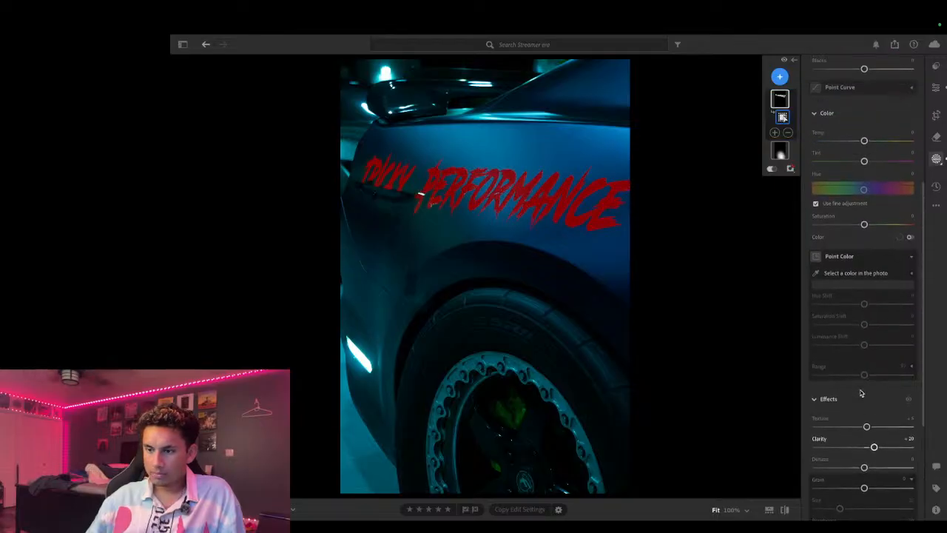
{"action": "scroll", "coordinate": [861, 387], "scroll_direction": "up", "scroll_amount": 3}
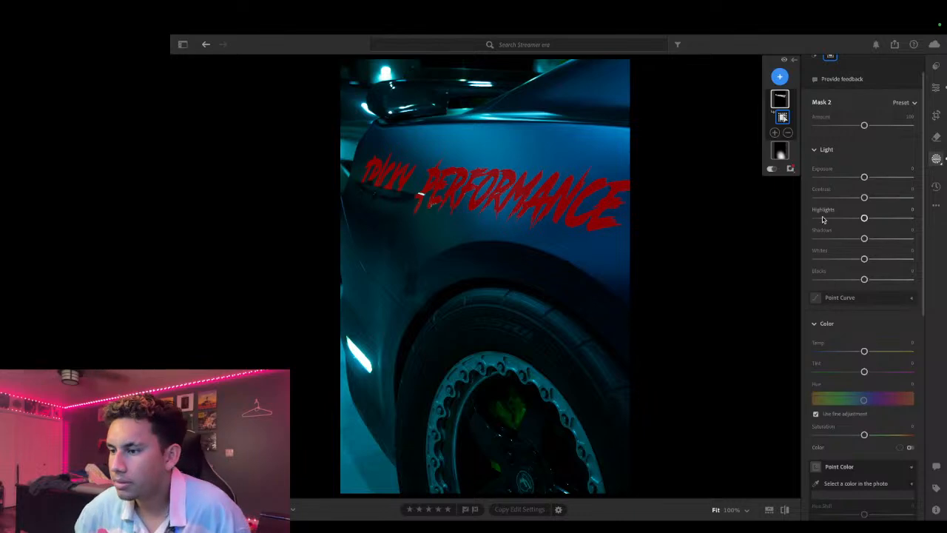
{"action": "left_click_drag", "start_coordinate": [864, 178], "coordinate": [924, 186]}
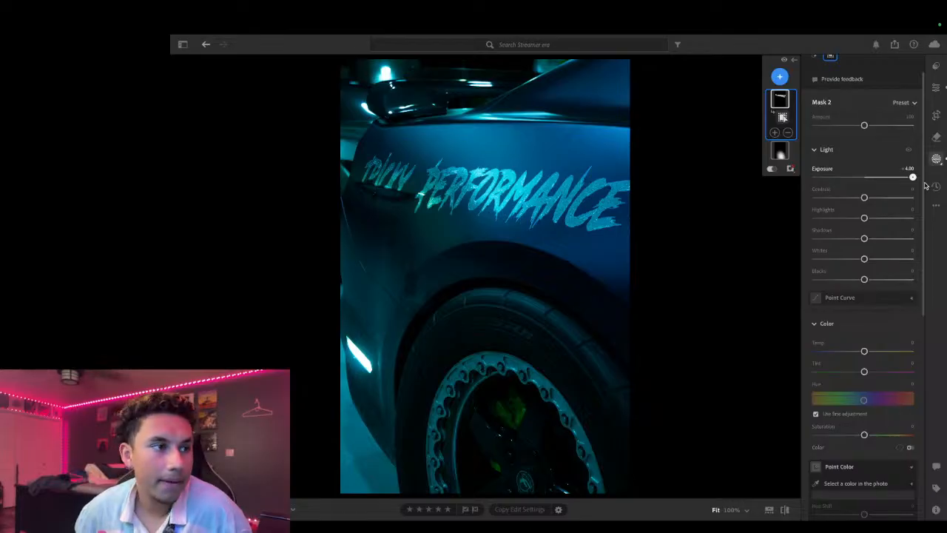
{"action": "left_click_drag", "start_coordinate": [924, 186], "coordinate": [691, 230]}
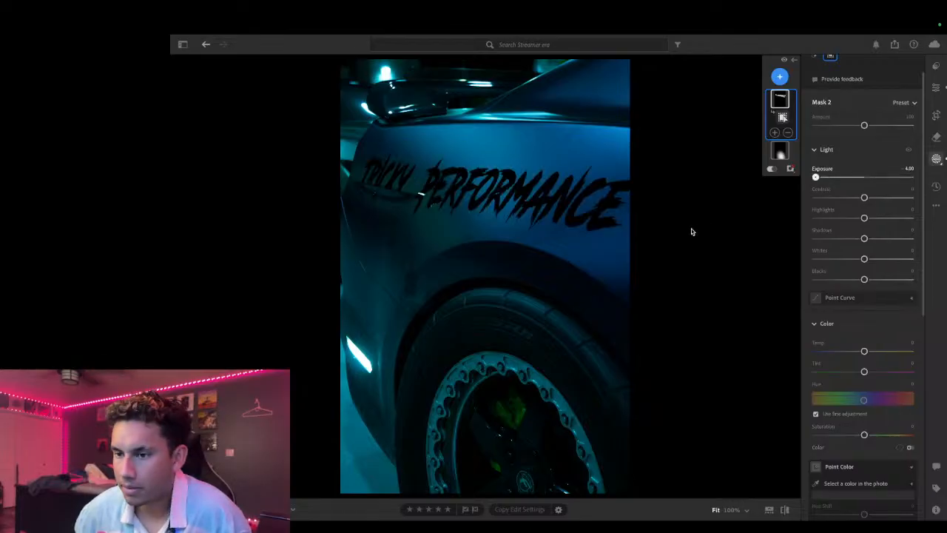
{"action": "double_click", "coordinate": [866, 178]}
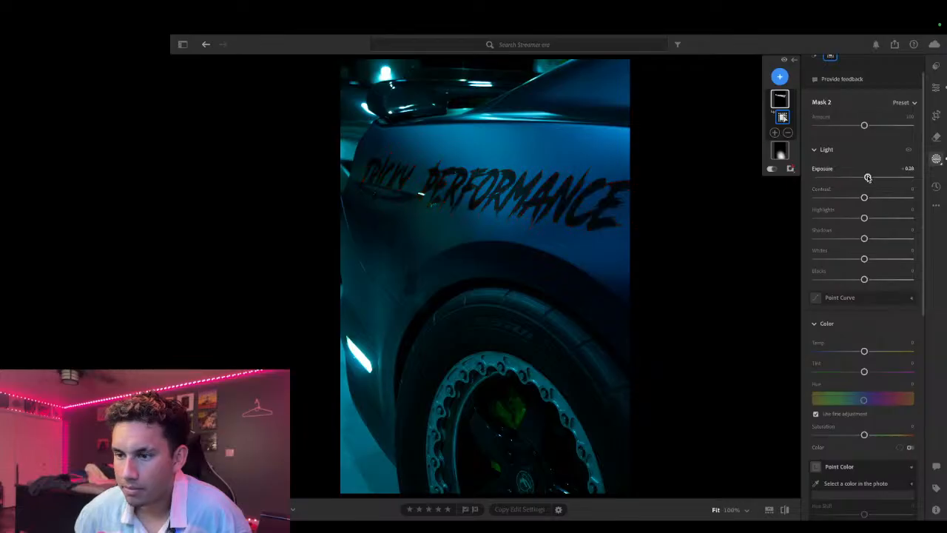
{"action": "mouse_move", "coordinate": [863, 178]}
{"action": "left_mouse_down"}
{"action": "mouse_move", "coordinate": [787, 185]}
{"action": "mouse_move", "coordinate": [881, 186]}
{"action": "mouse_move", "coordinate": [852, 191]}
{"action": "left_mouse_up"}
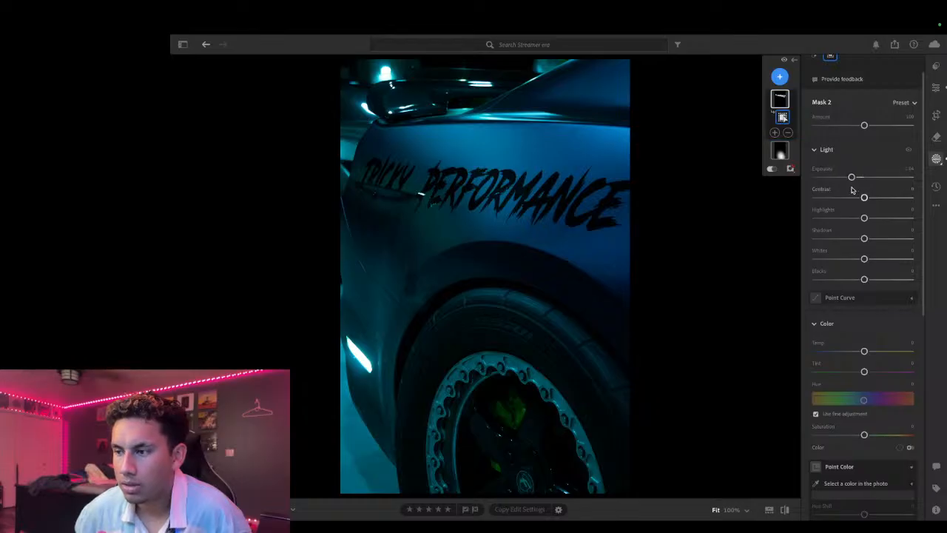
{"action": "mouse_move", "coordinate": [866, 198]}
{"action": "left_mouse_down"}
{"action": "mouse_move", "coordinate": [878, 197]}
{"action": "mouse_move", "coordinate": [799, 208]}
{"action": "mouse_move", "coordinate": [738, 196]}
{"action": "mouse_move", "coordinate": [919, 195]}
{"action": "mouse_move", "coordinate": [873, 211]}
{"action": "left_mouse_up"}
Step: Try raising the highlights and whites of the lettering mask and reset both to 0
{"action": "mouse_move", "coordinate": [865, 218]}
{"action": "left_mouse_down"}
{"action": "mouse_move", "coordinate": [853, 222]}
{"action": "mouse_move", "coordinate": [935, 222]}
{"action": "mouse_move", "coordinate": [874, 222]}
{"action": "left_mouse_up"}
{"action": "double_click", "coordinate": [874, 219]}
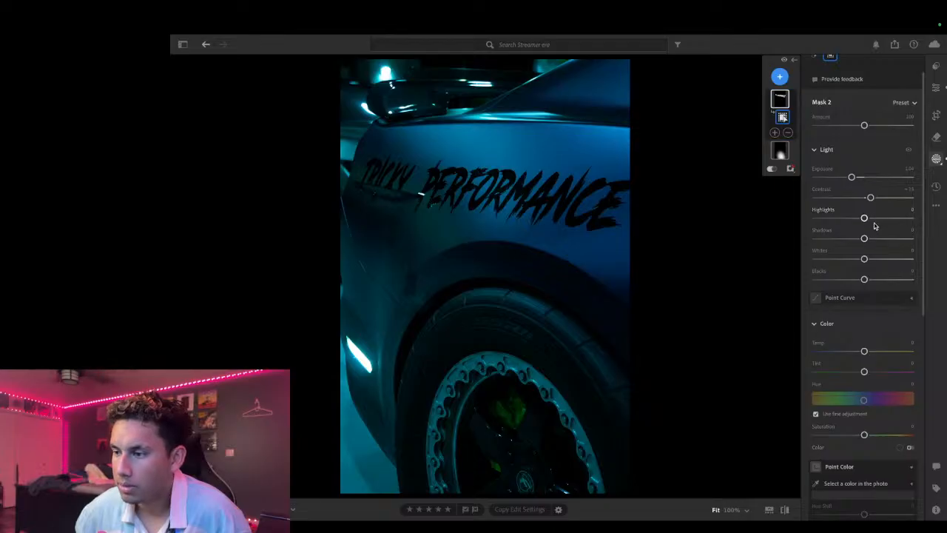
{"action": "left_click_drag", "start_coordinate": [866, 260], "coordinate": [928, 255]}
{"action": "double_click", "coordinate": [876, 259]}
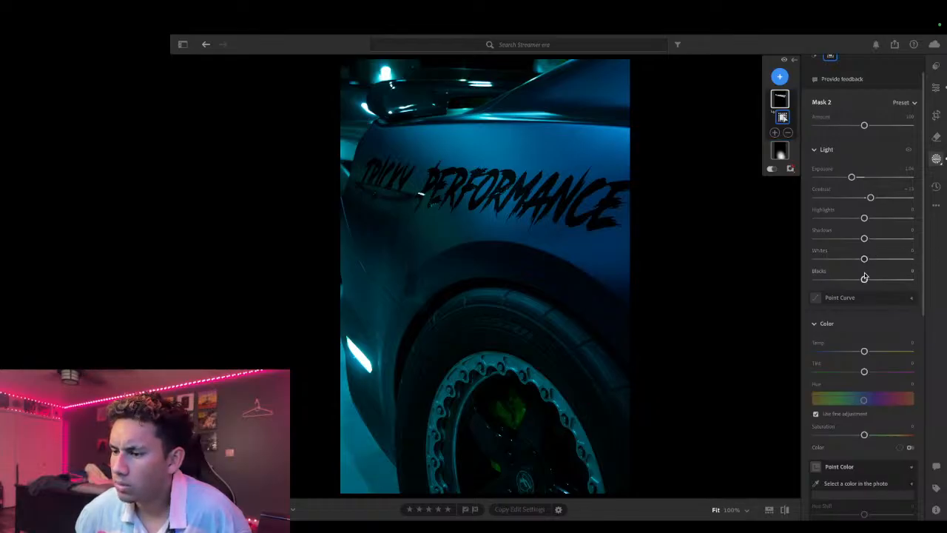
Step: Lower the blacks of the lettering mask to about -5
{"action": "mouse_move", "coordinate": [865, 279]}
{"action": "left_mouse_down"}
{"action": "mouse_move", "coordinate": [874, 282]}
{"action": "mouse_move", "coordinate": [861, 284]}
{"action": "left_mouse_up"}
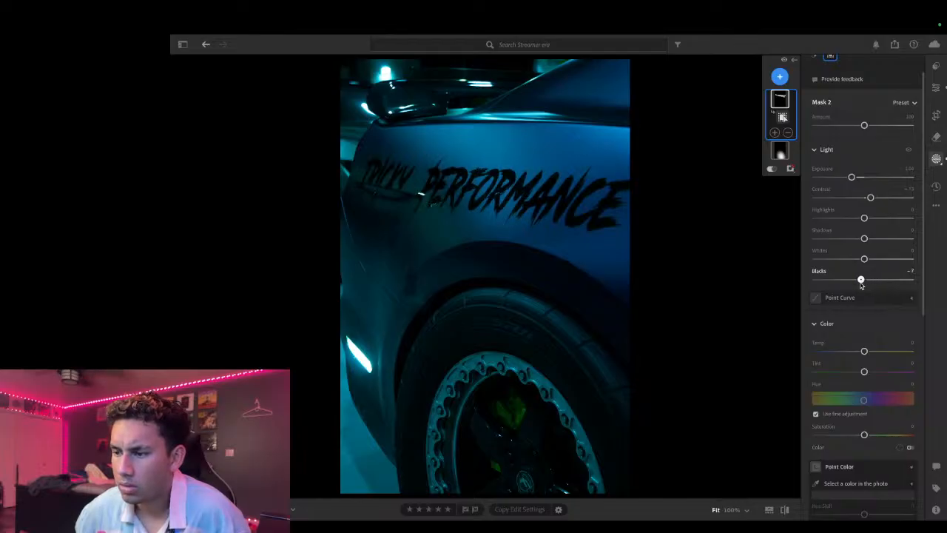
{"action": "left_click_drag", "start_coordinate": [862, 286], "coordinate": [862, 288]}
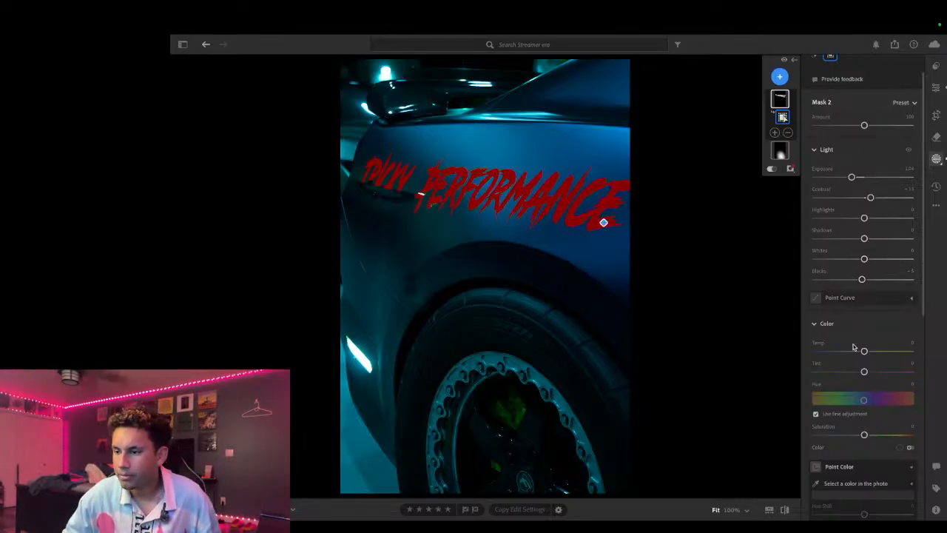
Step: Try raising the dehaze of the lettering mask to its maximum and reset it to 0
{"action": "scroll", "coordinate": [876, 414], "scroll_direction": "down", "scroll_amount": 2}
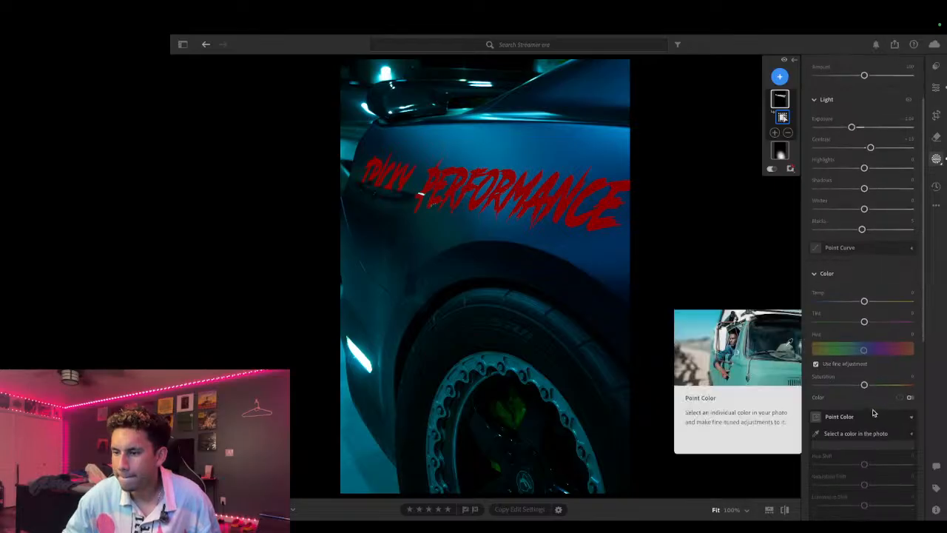
{"action": "scroll", "coordinate": [873, 413], "scroll_direction": "down", "scroll_amount": 3}
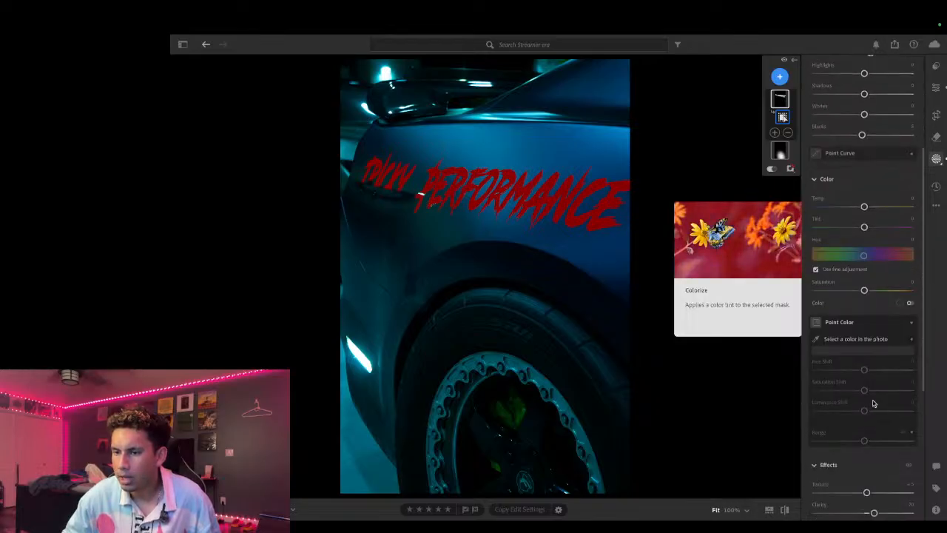
{"action": "scroll", "coordinate": [873, 405], "scroll_direction": "down", "scroll_amount": 3}
{"action": "scroll", "coordinate": [872, 403], "scroll_direction": "down", "scroll_amount": 5}
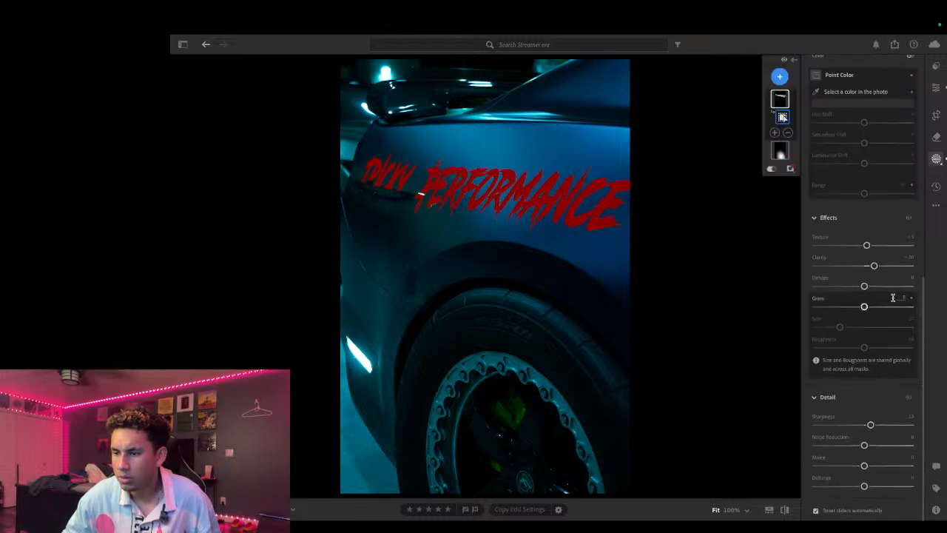
{"action": "left_click_drag", "start_coordinate": [866, 287], "coordinate": [946, 294]}
{"action": "double_click", "coordinate": [881, 287]}
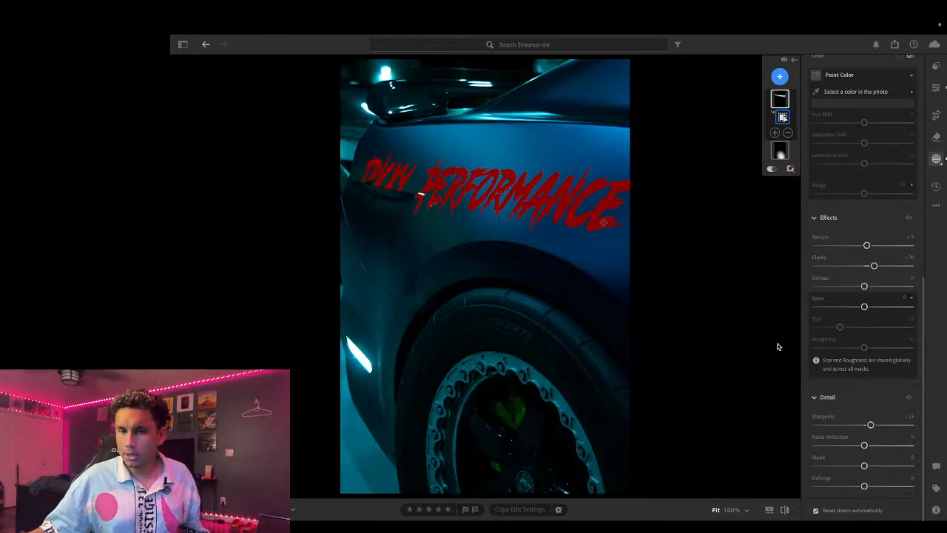
{"action": "key", "text": "super+Tab"}
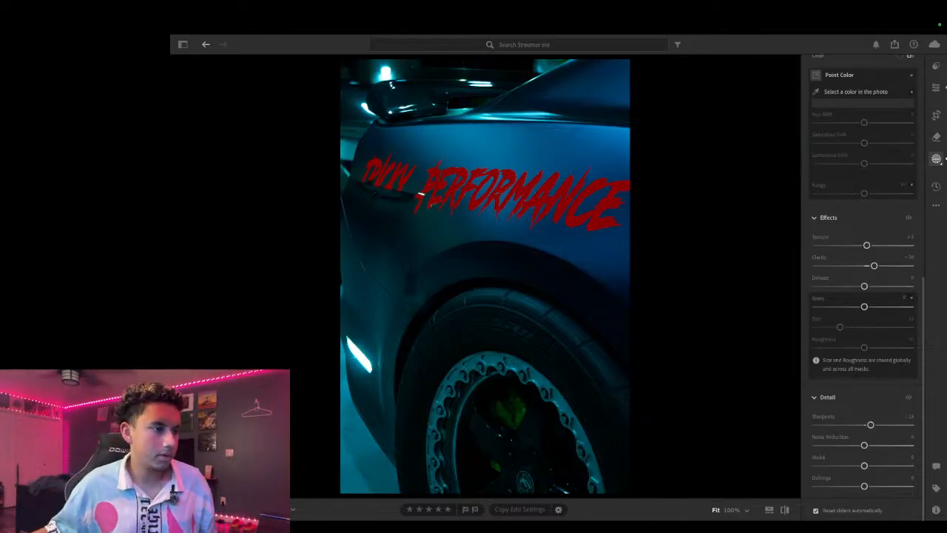
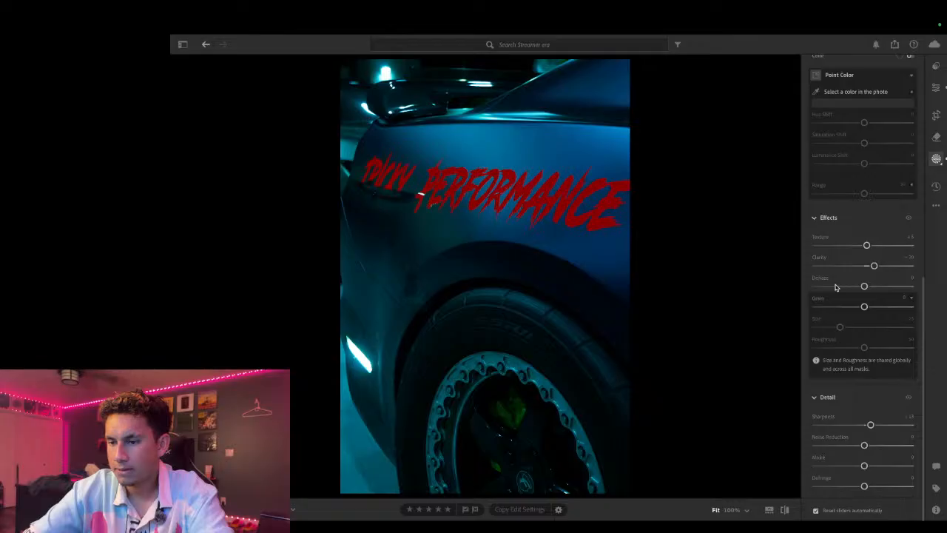
{"action": "scroll", "coordinate": [868, 186], "scroll_direction": "up", "scroll_amount": 10}
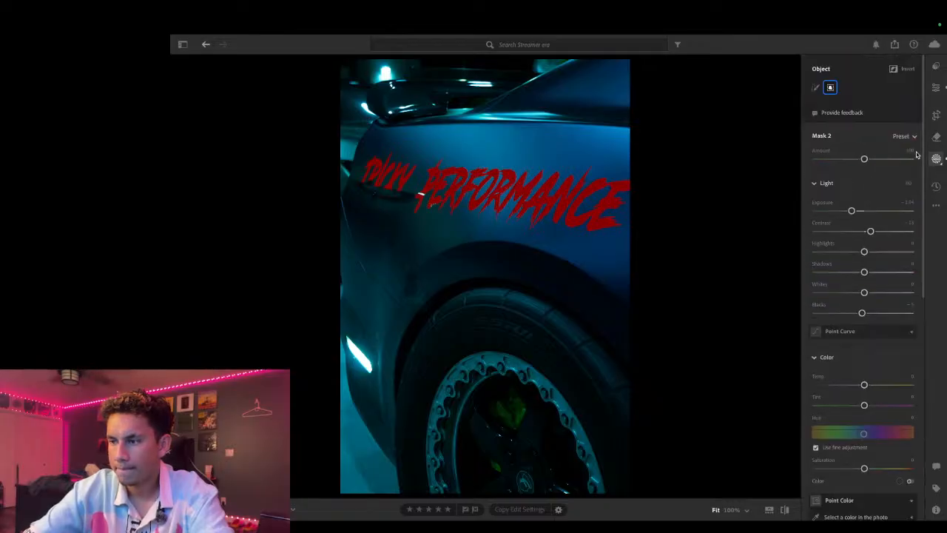
{"action": "left_click", "coordinate": [938, 135]}
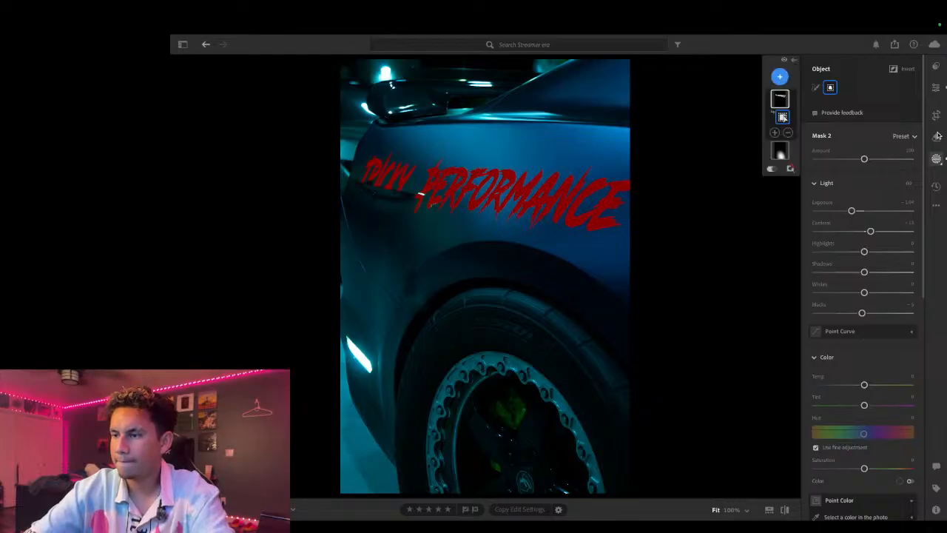
{"action": "left_click", "coordinate": [937, 155]}
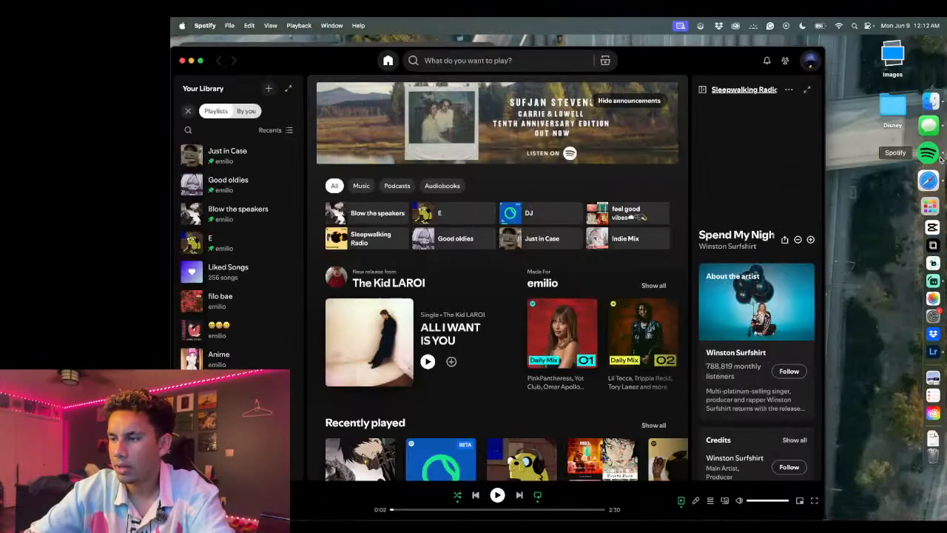
{"action": "key", "text": "ctrl+Up"}
{"action": "left_click", "coordinate": [587, 76]}
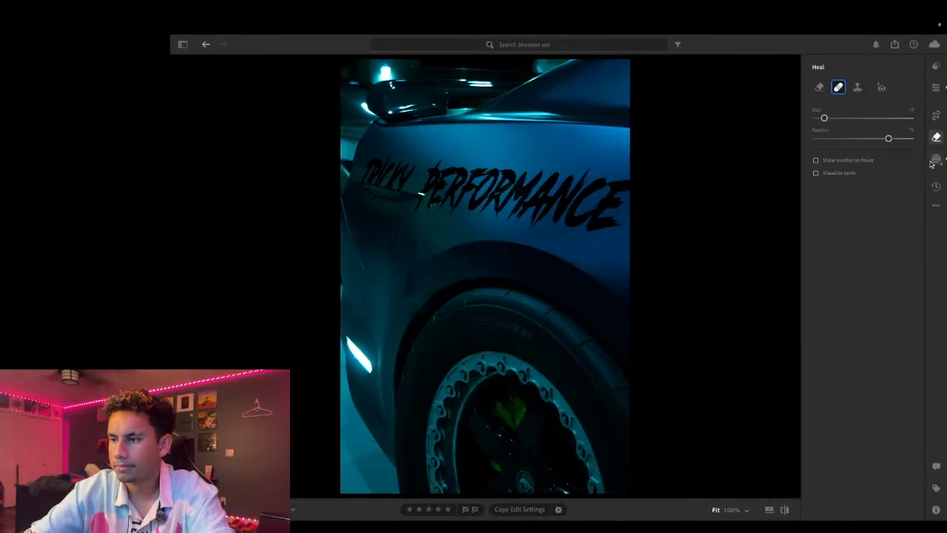
Step: Raise the overall adjustment Amount of Mask 2 on the car's lettering to 112
{"action": "left_click", "coordinate": [934, 160]}
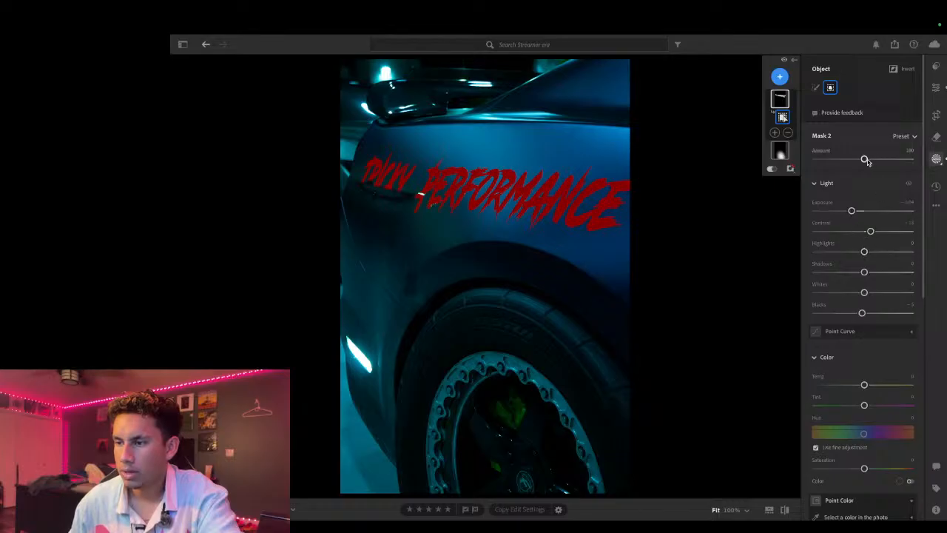
{"action": "left_click_drag", "start_coordinate": [866, 161], "coordinate": [872, 162]}
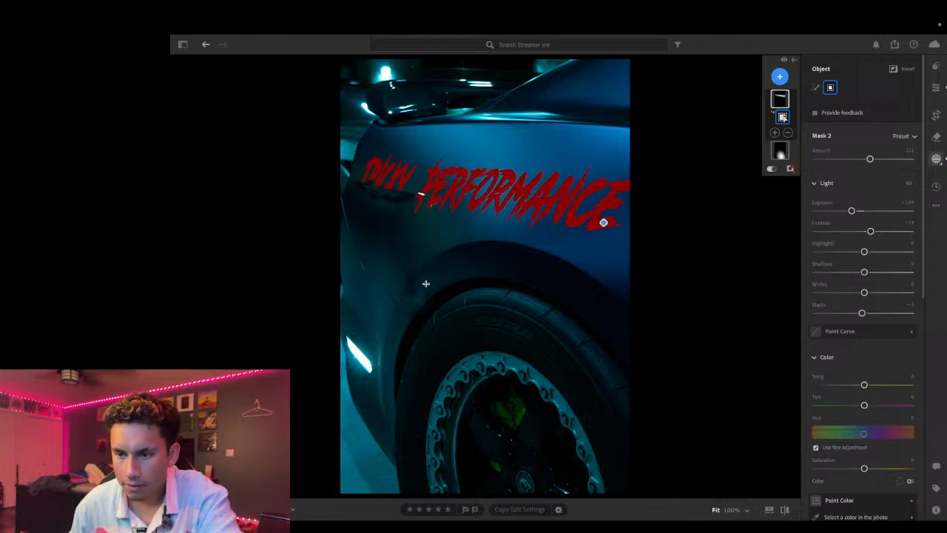
Step: Try to heal the marks on the body panel above the wheel arch, refresh the source once, and reset the healing
{"action": "left_click", "coordinate": [937, 139]}
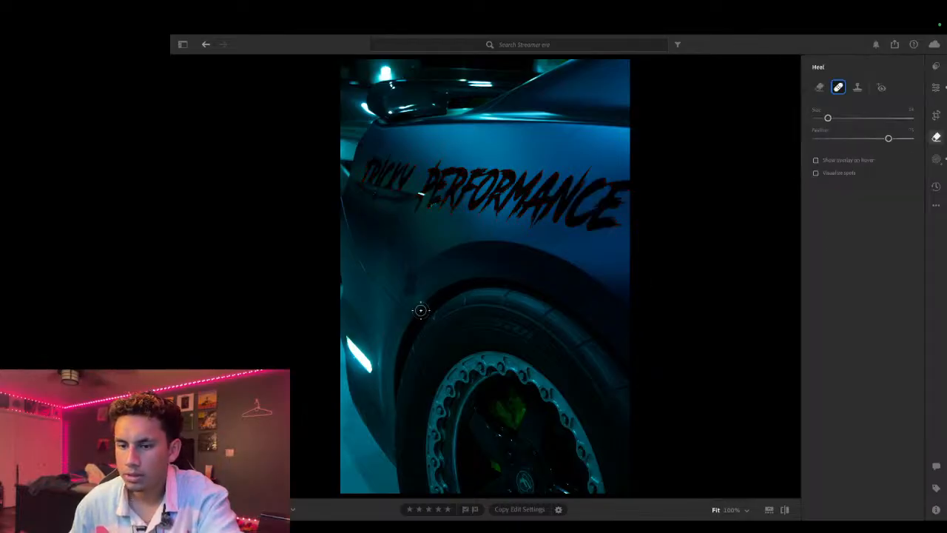
{"action": "mouse_move", "coordinate": [416, 274]}
{"action": "left_mouse_down"}
{"action": "mouse_move", "coordinate": [390, 244]}
{"action": "mouse_move", "coordinate": [393, 253]}
{"action": "mouse_move", "coordinate": [384, 212]}
{"action": "mouse_move", "coordinate": [396, 254]}
{"action": "left_mouse_up"}
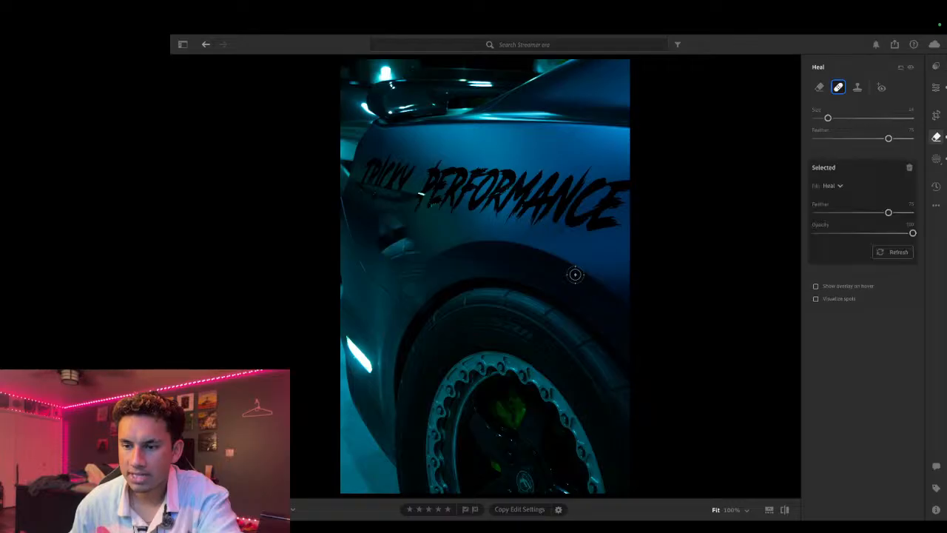
{"action": "left_click", "coordinate": [885, 253]}
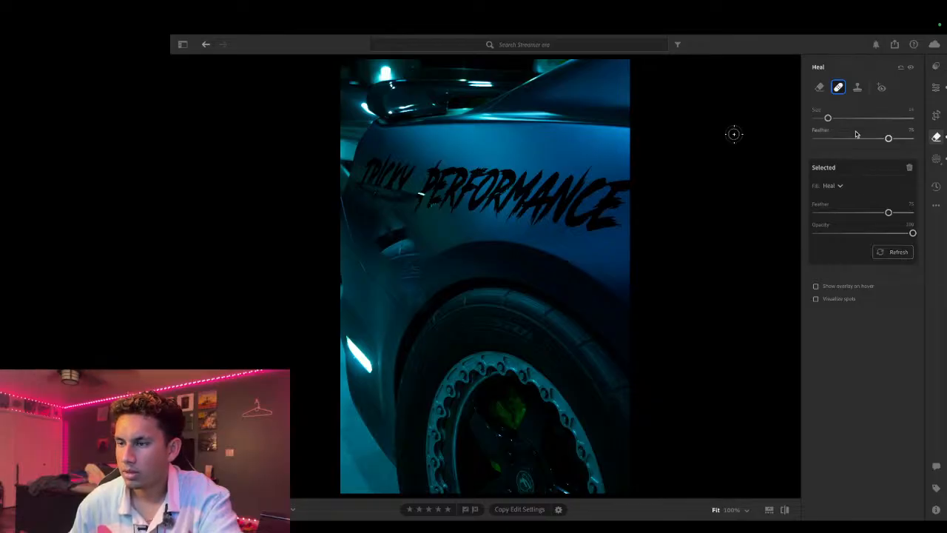
{"action": "left_click", "coordinate": [902, 68]}
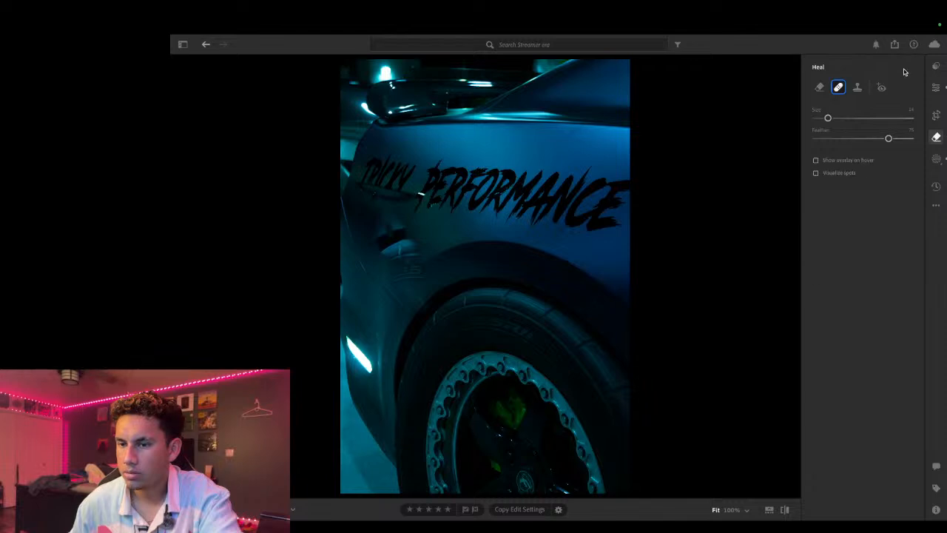
Step: Remove the marks on the body panel beside the wheel arch with generative Remove, and update Mask 2's object selection
{"action": "left_click", "coordinate": [825, 91]}
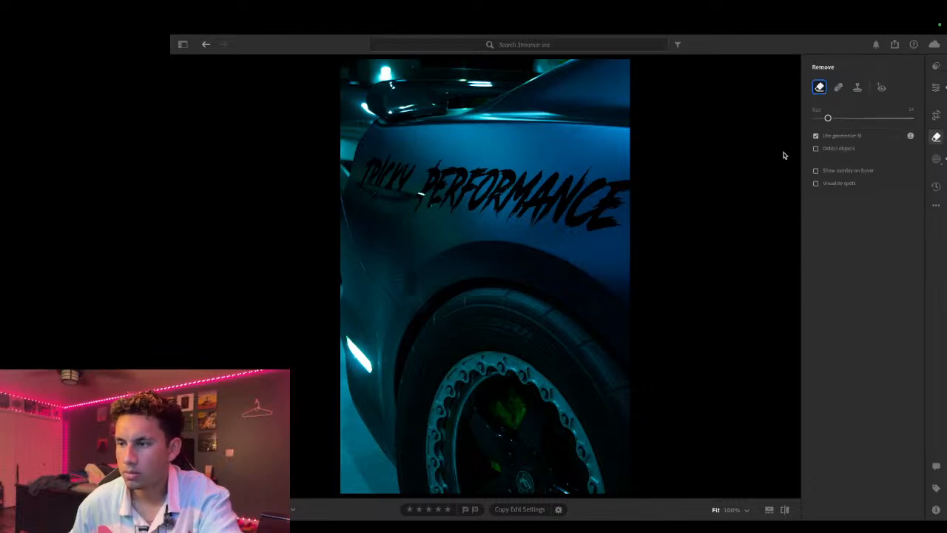
{"action": "mouse_move", "coordinate": [417, 288]}
{"action": "left_mouse_down"}
{"action": "mouse_move", "coordinate": [388, 239]}
{"action": "mouse_move", "coordinate": [389, 252]}
{"action": "mouse_move", "coordinate": [419, 253]}
{"action": "left_mouse_up"}
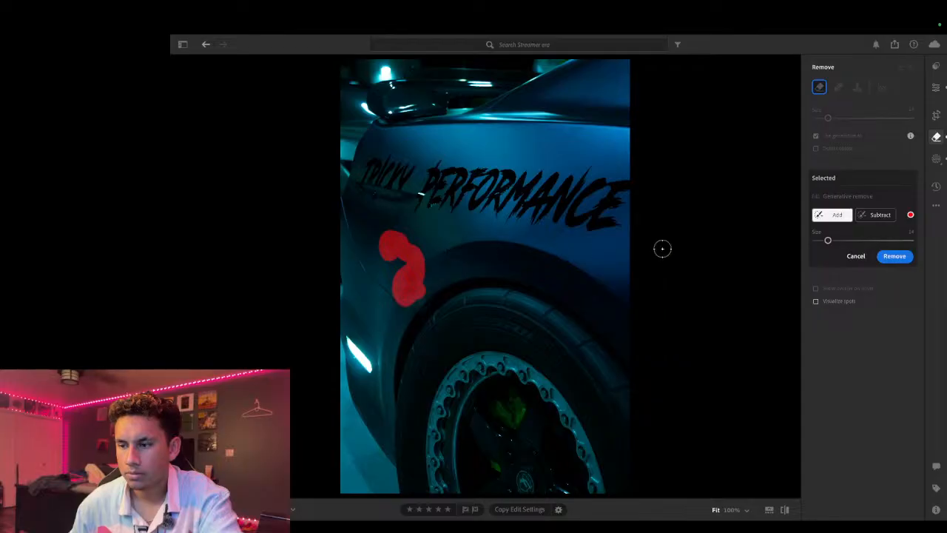
{"action": "left_click", "coordinate": [895, 257]}
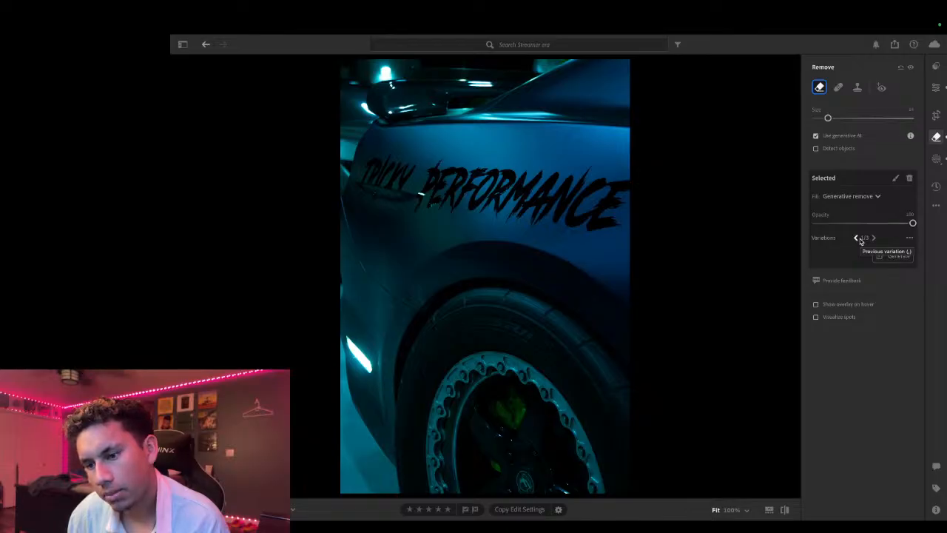
{"action": "left_click", "coordinate": [937, 161]}
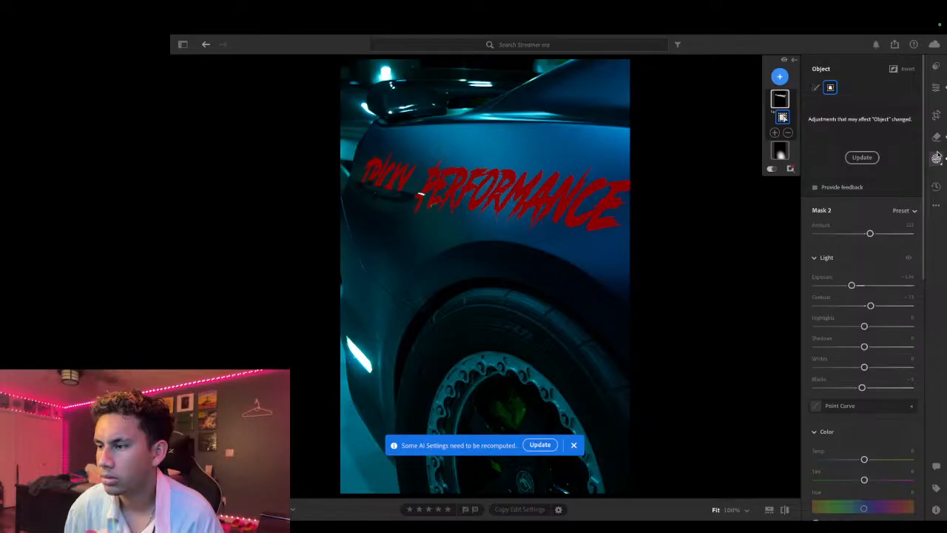
{"action": "left_click", "coordinate": [862, 157]}
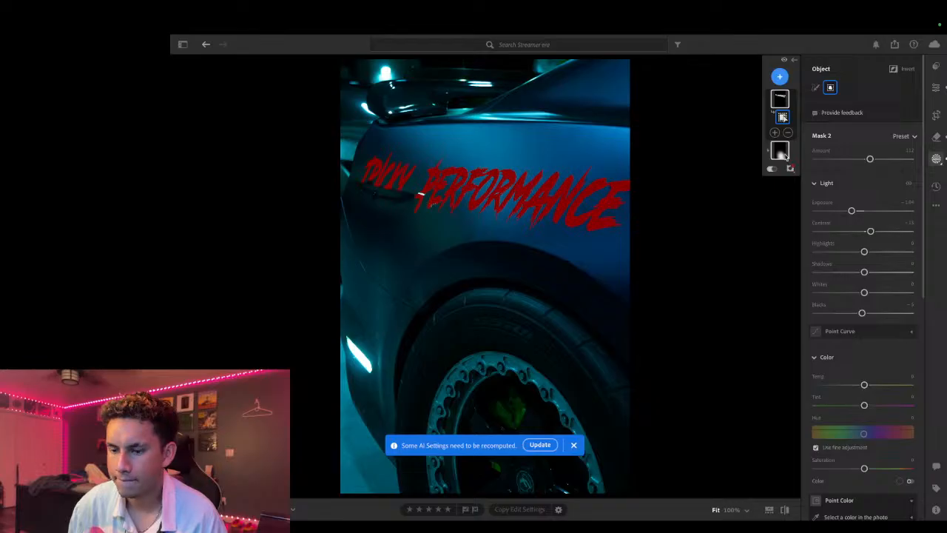
Step: Widen Mask 1's radial gradient slightly around the wheel, and set its Texture to +8 and Clarity to +20
{"action": "left_click", "coordinate": [783, 156]}
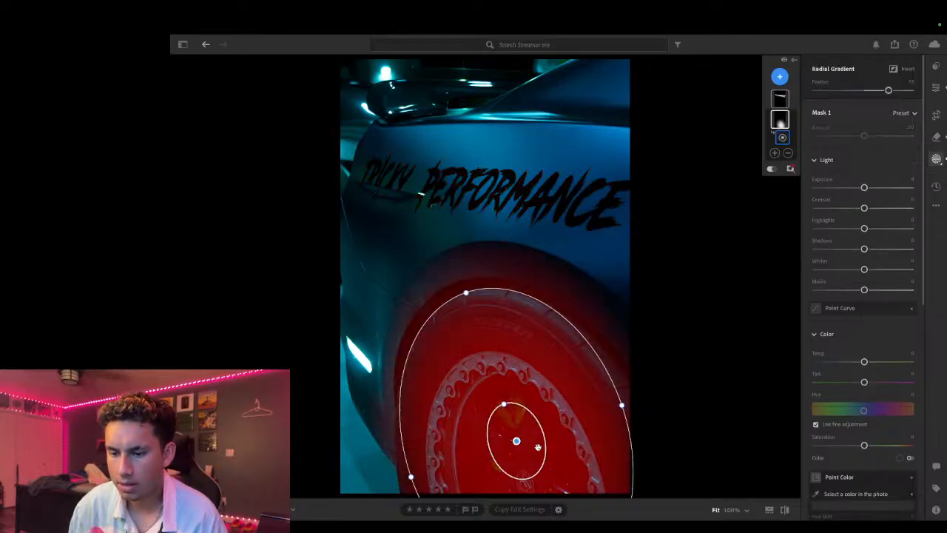
{"action": "left_click_drag", "start_coordinate": [412, 477], "coordinate": [405, 477]}
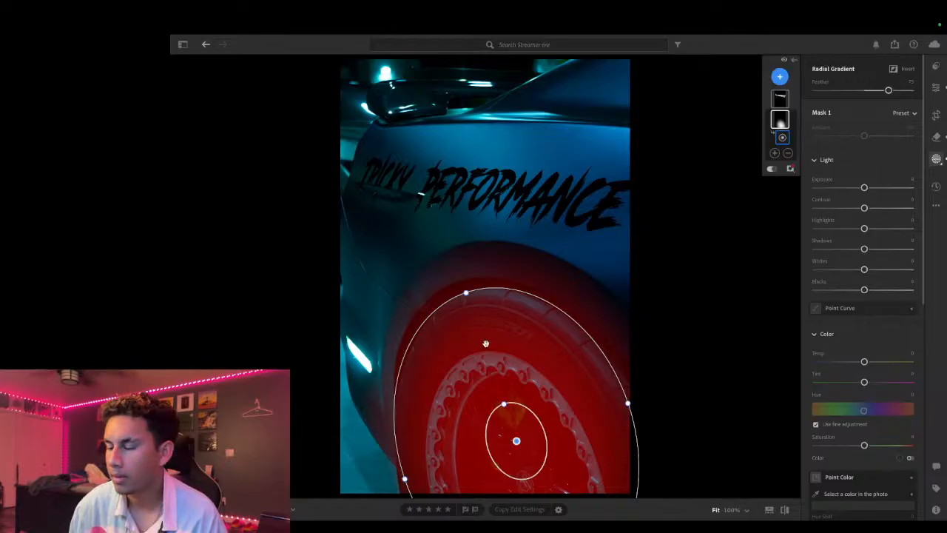
{"action": "scroll", "coordinate": [863, 373], "scroll_direction": "down", "scroll_amount": 3}
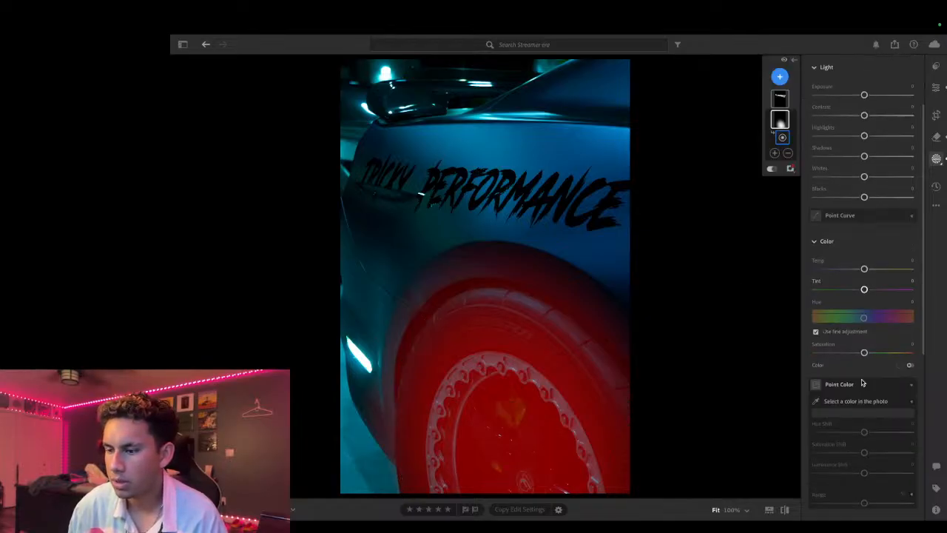
{"action": "scroll", "coordinate": [862, 373], "scroll_direction": "down", "scroll_amount": 4}
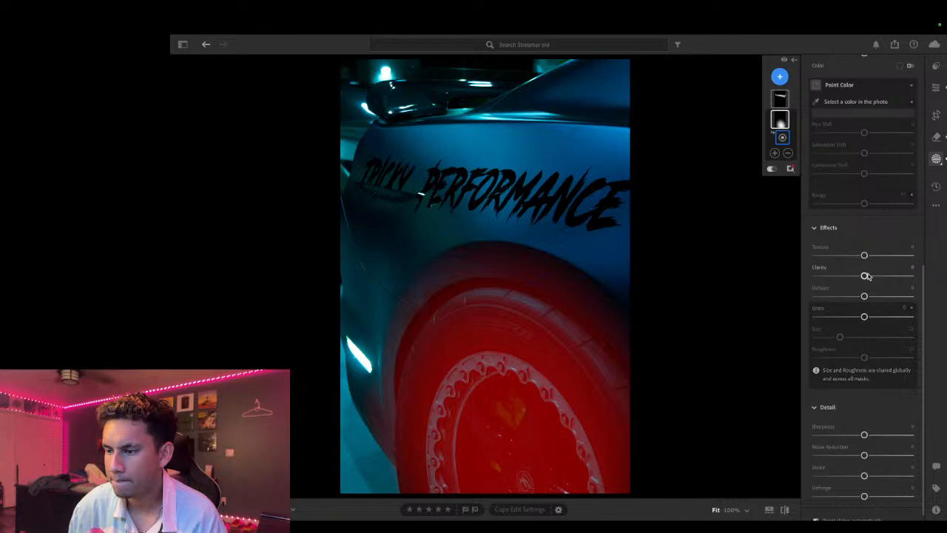
{"action": "mouse_move", "coordinate": [864, 276]}
{"action": "left_mouse_down"}
{"action": "mouse_move", "coordinate": [875, 279]}
{"action": "mouse_move", "coordinate": [865, 261]}
{"action": "mouse_move", "coordinate": [882, 259]}
{"action": "mouse_move", "coordinate": [869, 260]}
{"action": "left_mouse_up"}
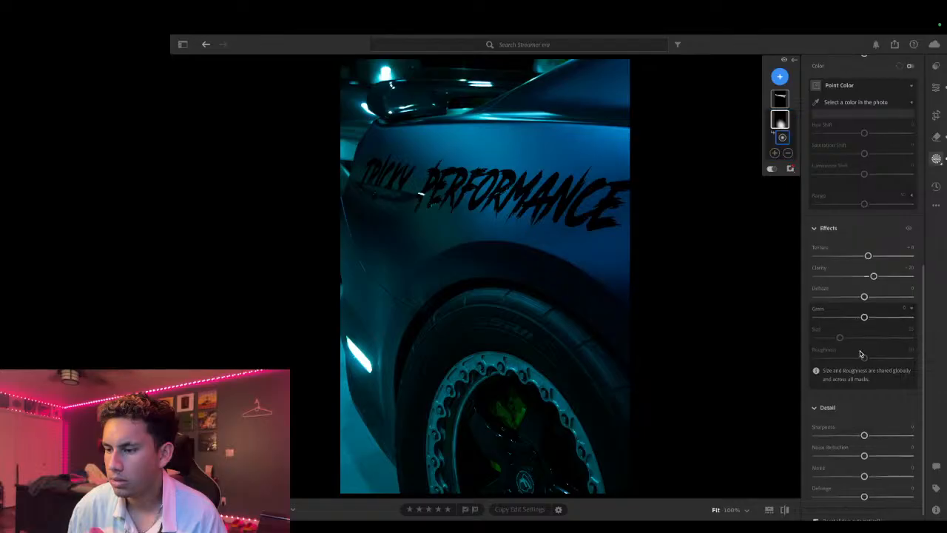
Step: Set Mask 1's Highlights to -17, Exposure to +0.16, Blacks to +3 and Whites to +11
{"action": "scroll", "coordinate": [861, 352], "scroll_direction": "up", "scroll_amount": 3}
{"action": "scroll", "coordinate": [861, 352], "scroll_direction": "up", "scroll_amount": 5}
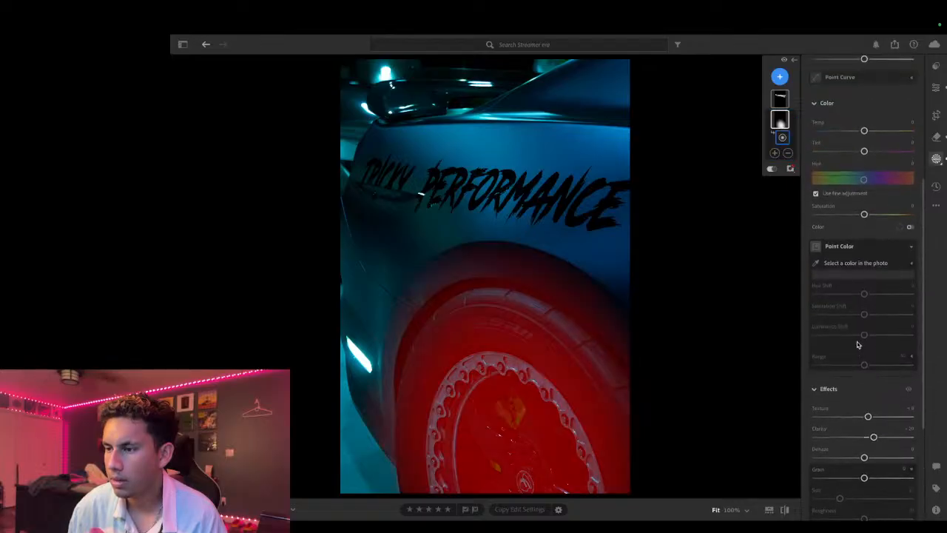
{"action": "scroll", "coordinate": [856, 344], "scroll_direction": "up", "scroll_amount": 3}
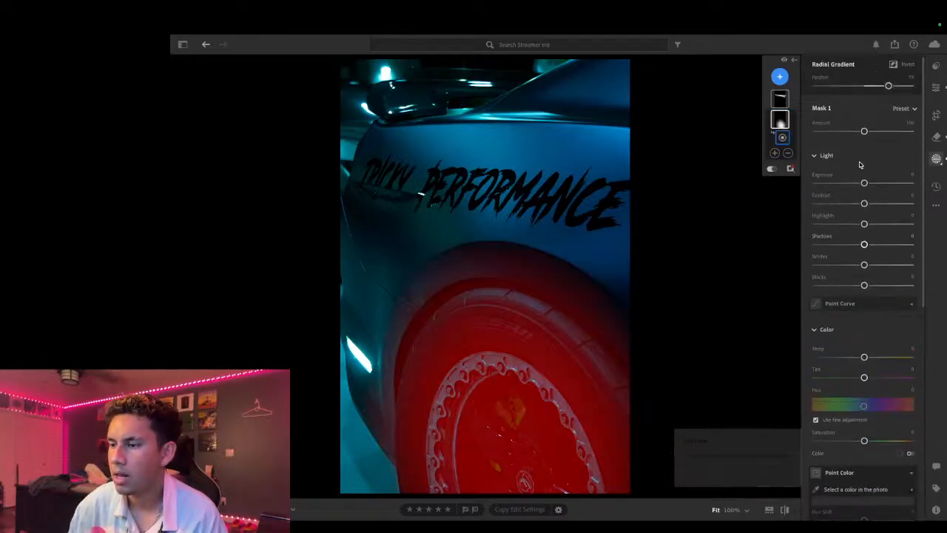
{"action": "left_click_drag", "start_coordinate": [864, 224], "coordinate": [856, 225]}
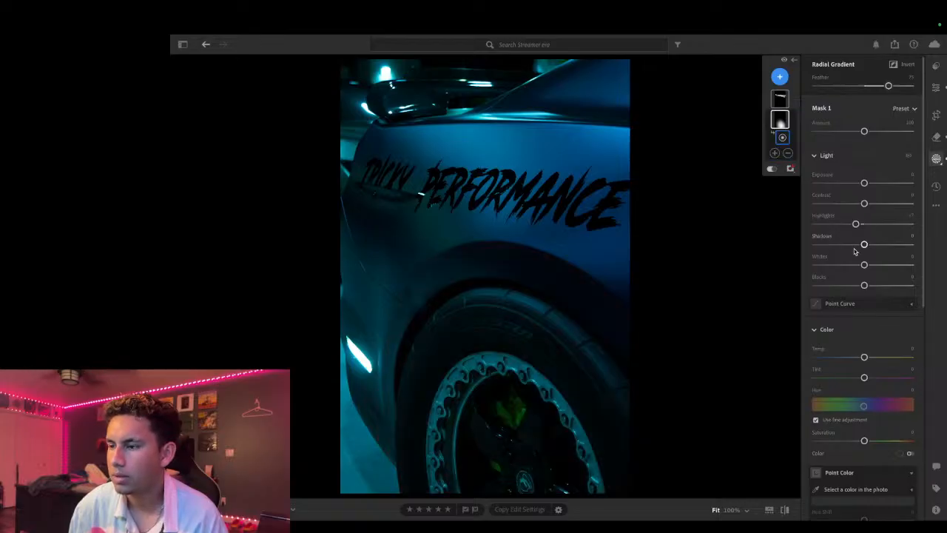
{"action": "left_click_drag", "start_coordinate": [864, 183], "coordinate": [866, 183]}
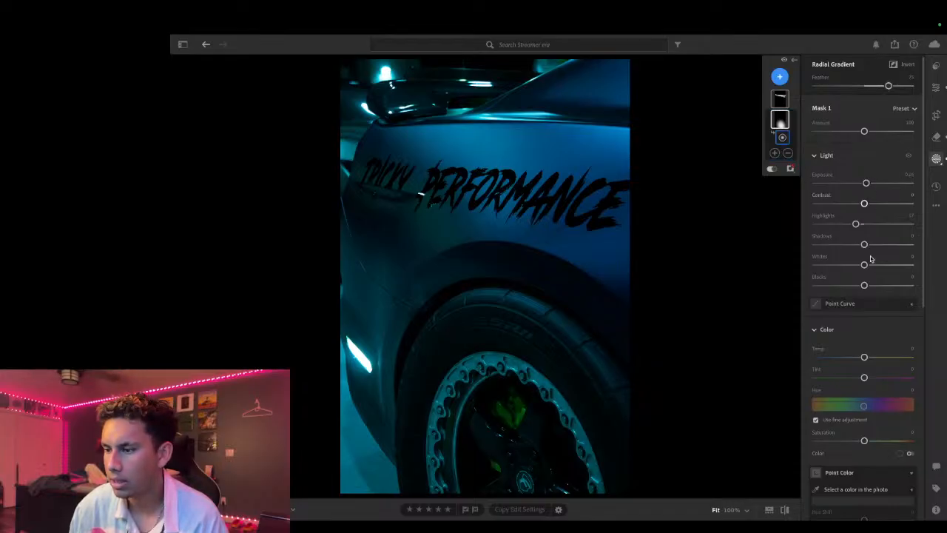
{"action": "mouse_move", "coordinate": [863, 284]}
{"action": "left_mouse_down"}
{"action": "mouse_move", "coordinate": [851, 285]}
{"action": "mouse_move", "coordinate": [875, 294]}
{"action": "left_mouse_up"}
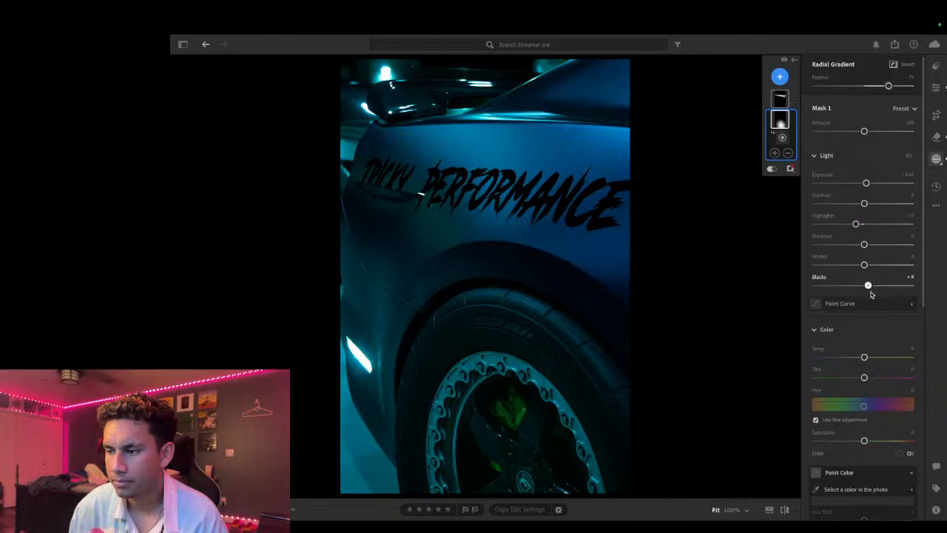
{"action": "left_click_drag", "start_coordinate": [871, 292], "coordinate": [868, 294]}
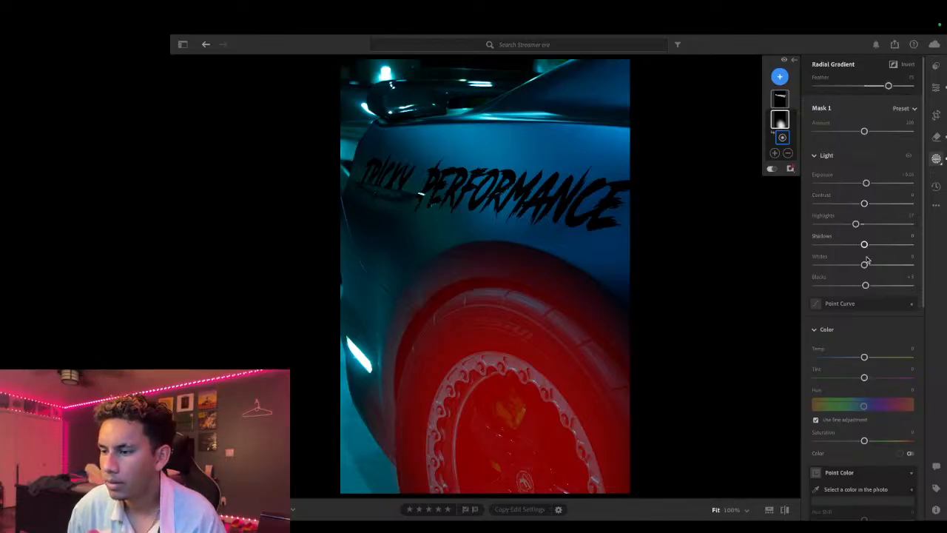
{"action": "left_click_drag", "start_coordinate": [868, 268], "coordinate": [870, 267]}
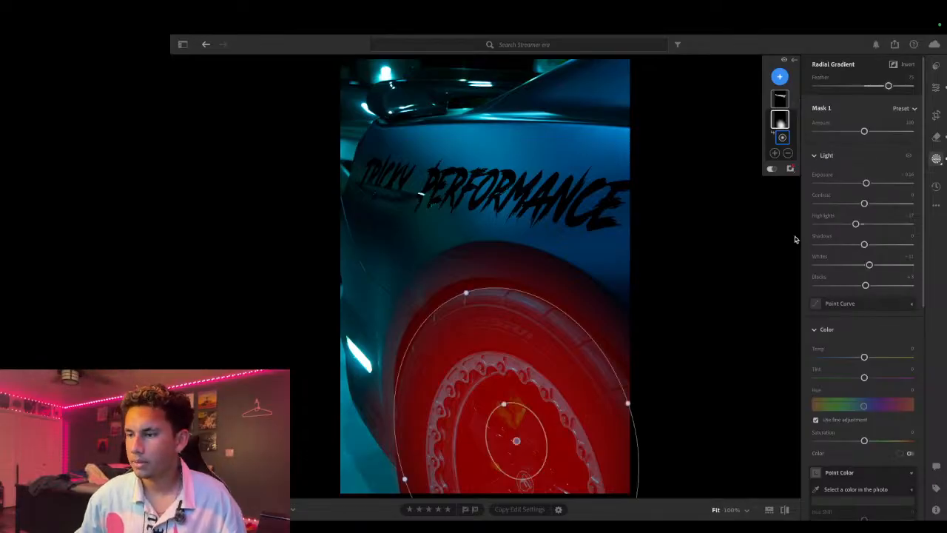
Step: Compare the edit with the mask overlay or adjustments toggled and with the original photo, and restore the edited view
{"action": "left_click", "coordinate": [772, 170]}
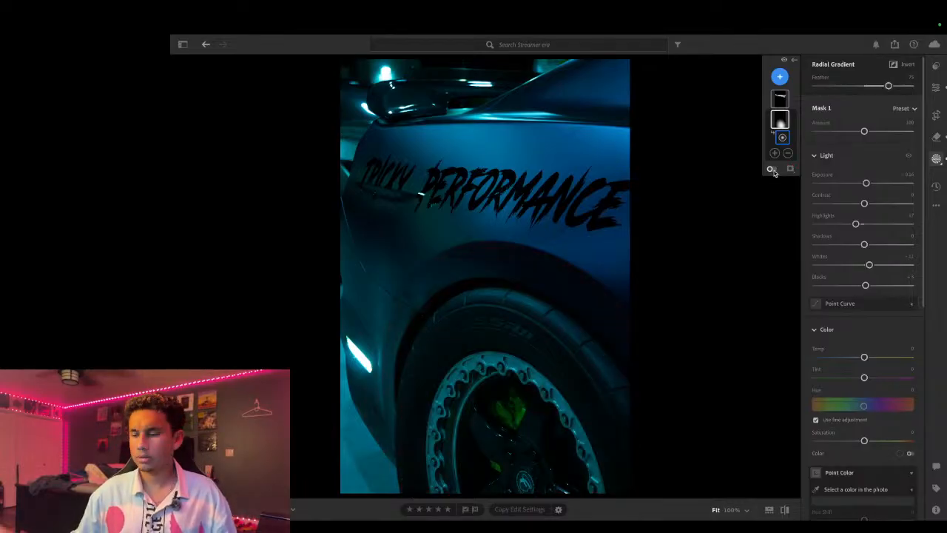
{"action": "key", "text": "backslash"}
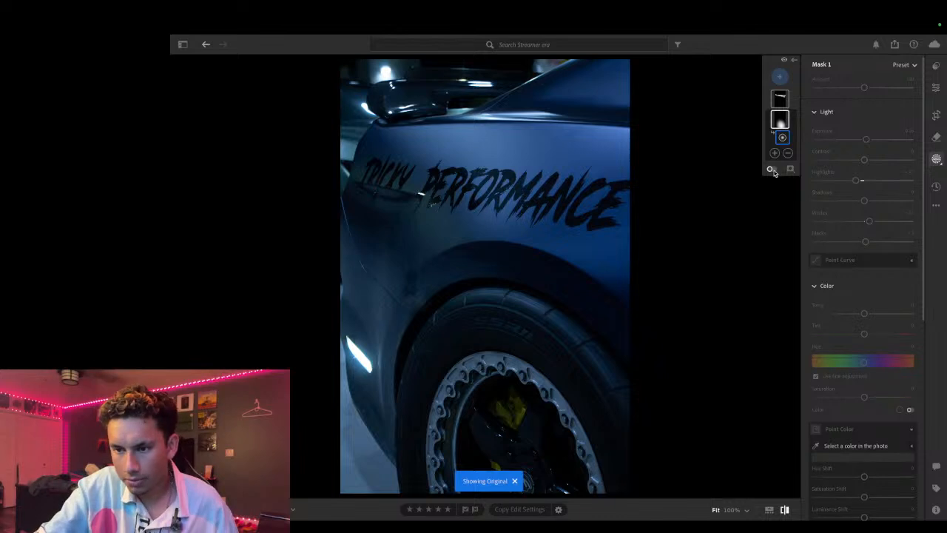
{"action": "key", "text": "backslash"}
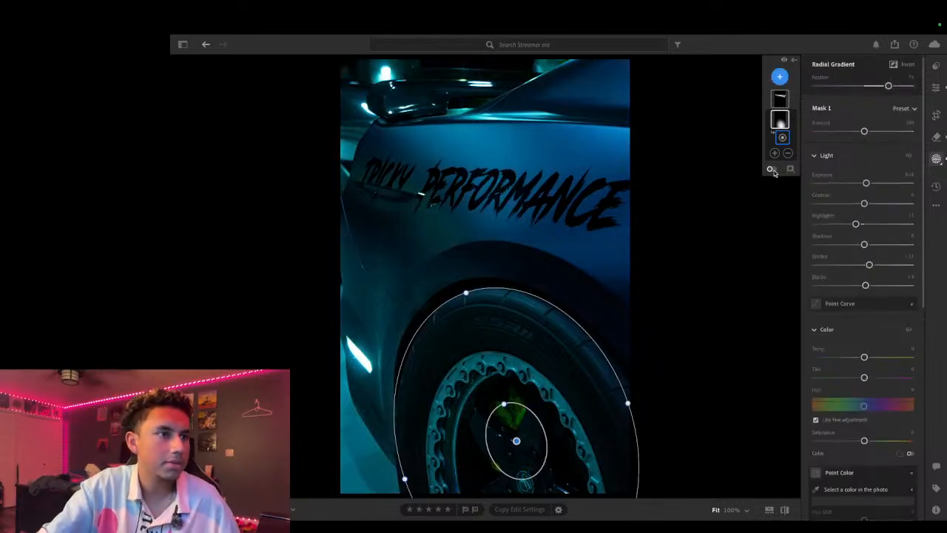
{"action": "left_click", "coordinate": [771, 169]}
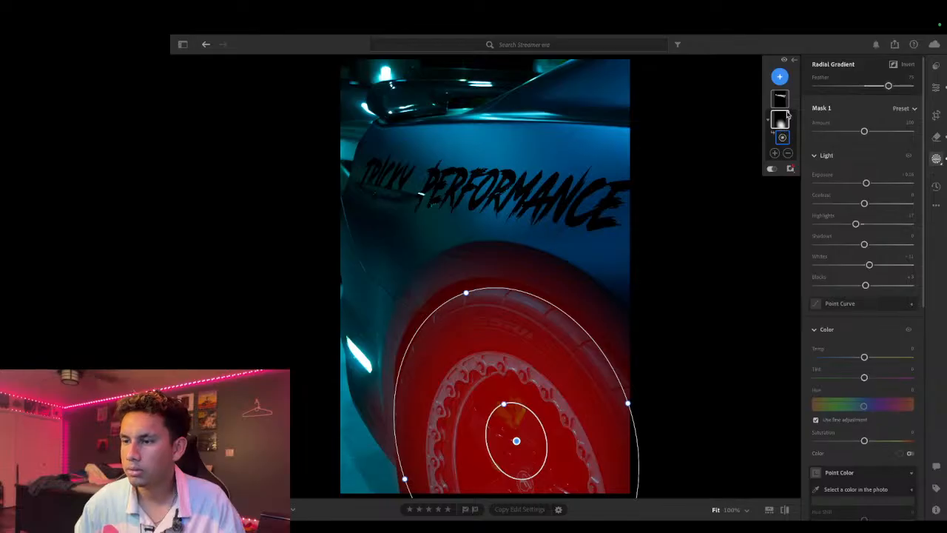
Step: Add a radial gradient mask as a wide ellipse centred on the photo's upper edge, covering the spoiler and upper bodywork
{"action": "left_click", "coordinate": [780, 76]}
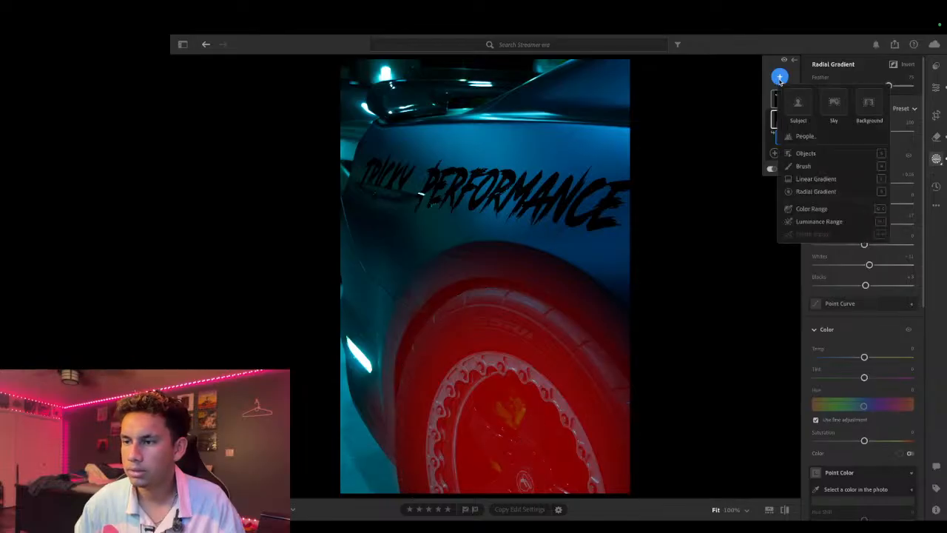
{"action": "left_click", "coordinate": [816, 191]}
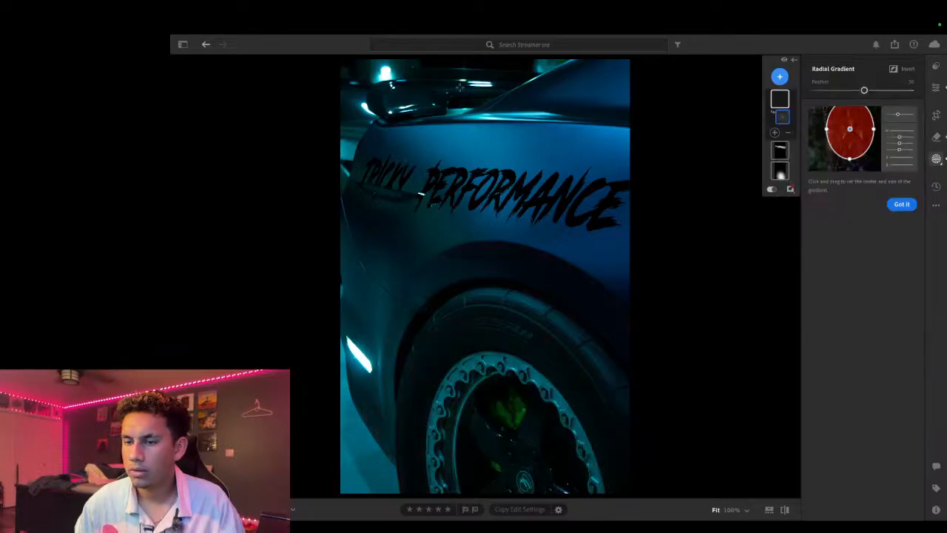
{"action": "mouse_move", "coordinate": [458, 82]}
{"action": "left_mouse_down"}
{"action": "mouse_move", "coordinate": [553, 78]}
{"action": "mouse_move", "coordinate": [577, 92]}
{"action": "mouse_move", "coordinate": [633, 92]}
{"action": "mouse_move", "coordinate": [614, 97]}
{"action": "left_mouse_up"}
{"action": "mouse_move", "coordinate": [458, 93]}
{"action": "left_mouse_down"}
{"action": "mouse_move", "coordinate": [489, 106]}
{"action": "mouse_move", "coordinate": [490, 69]}
{"action": "left_mouse_up"}
{"action": "left_click_drag", "start_coordinate": [331, 105], "coordinate": [311, 93]}
{"action": "left_click_drag", "start_coordinate": [487, 95], "coordinate": [531, 44]}
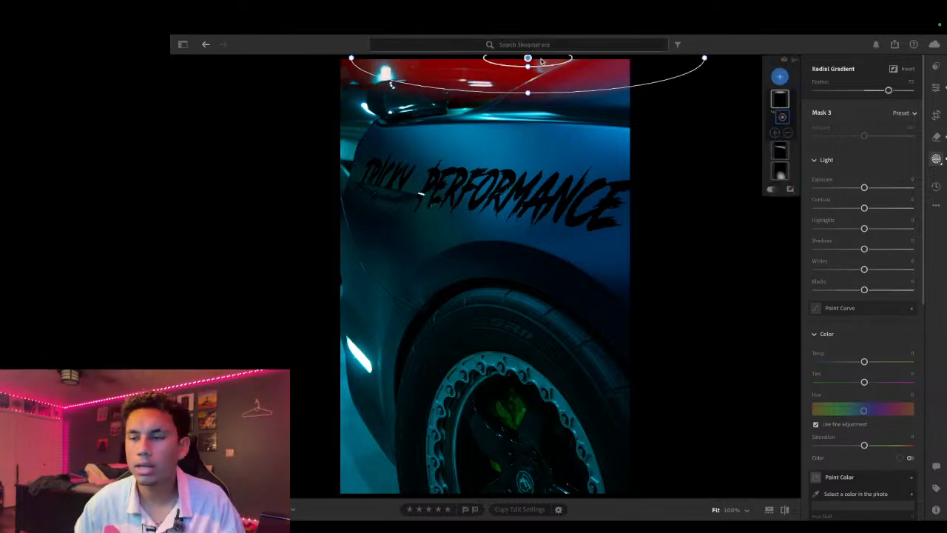
{"action": "left_click_drag", "start_coordinate": [605, 89], "coordinate": [595, 96]}
{"action": "left_click_drag", "start_coordinate": [525, 95], "coordinate": [522, 119]}
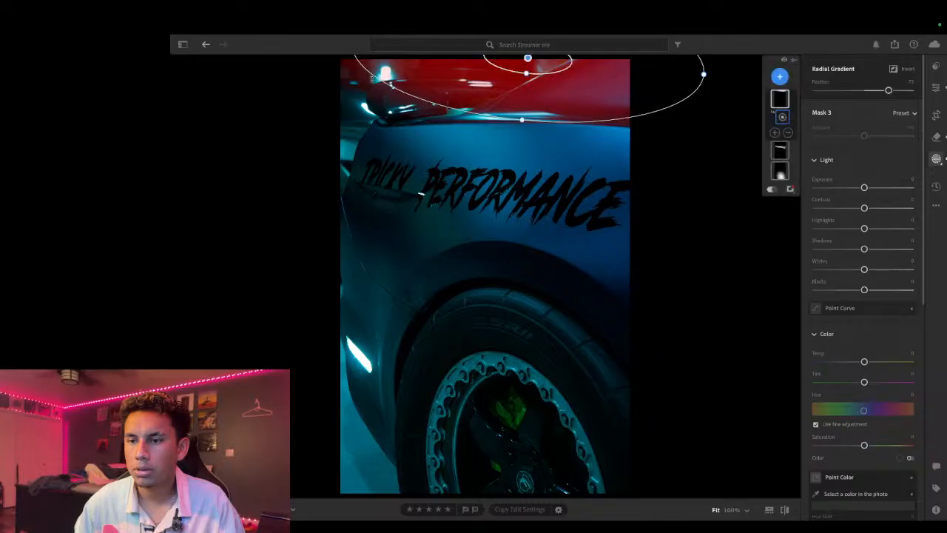
Step: Stretch Mask 3's radial gradient down over the lettering, shift it slightly up and toward the car's rear, and set its Feather to 100
{"action": "left_click_drag", "start_coordinate": [526, 73], "coordinate": [528, 58]}
{"action": "left_click_drag", "start_coordinate": [391, 86], "coordinate": [384, 89]}
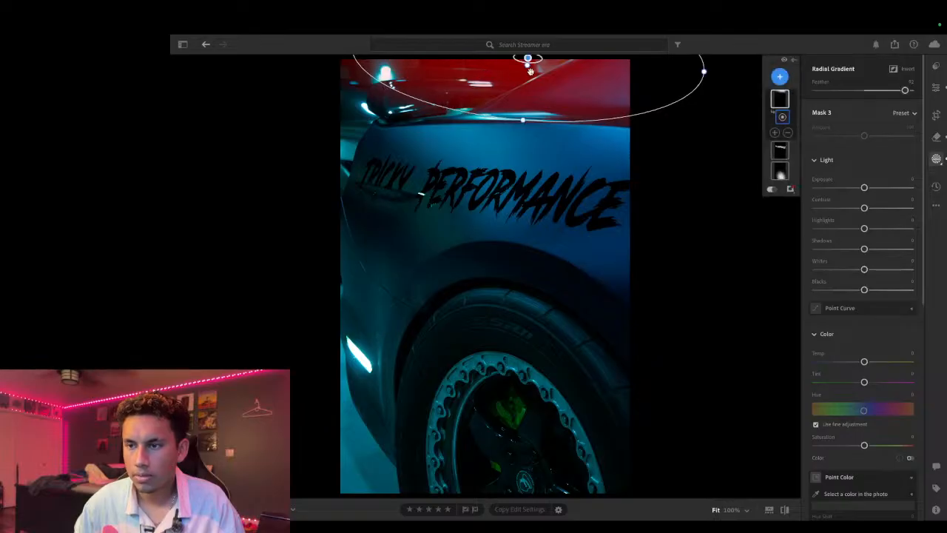
{"action": "left_click_drag", "start_coordinate": [528, 59], "coordinate": [517, 70]}
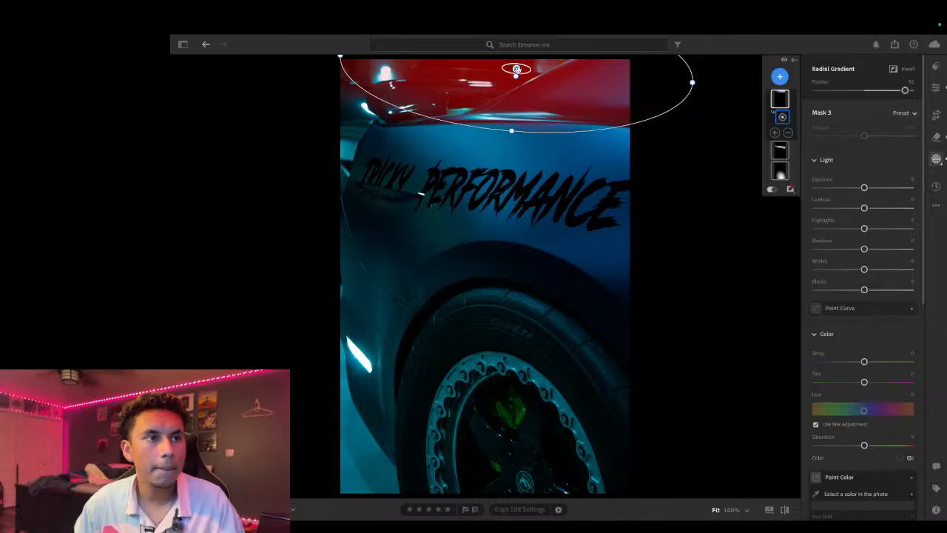
{"action": "left_click_drag", "start_coordinate": [514, 129], "coordinate": [508, 168]}
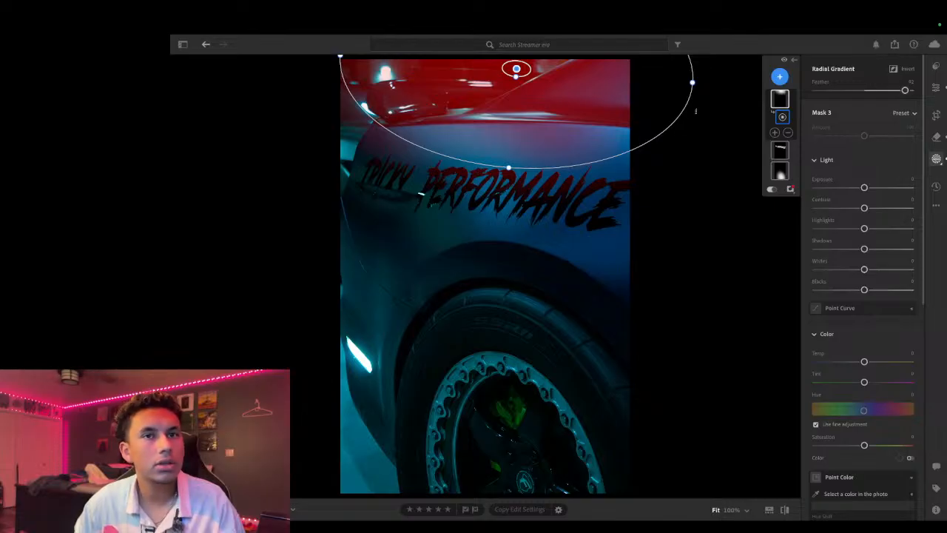
{"action": "left_click_drag", "start_coordinate": [517, 69], "coordinate": [491, 54]}
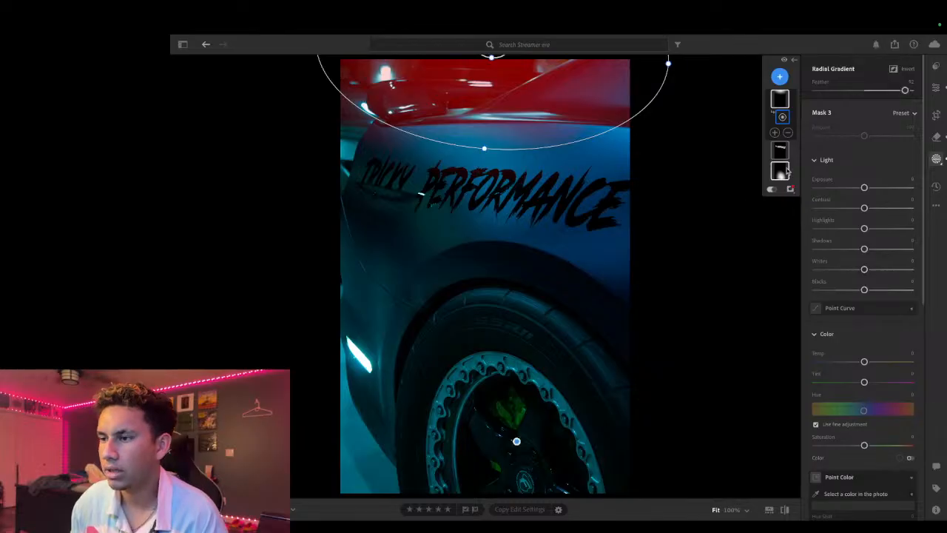
{"action": "left_click_drag", "start_coordinate": [906, 91], "coordinate": [786, 108]}
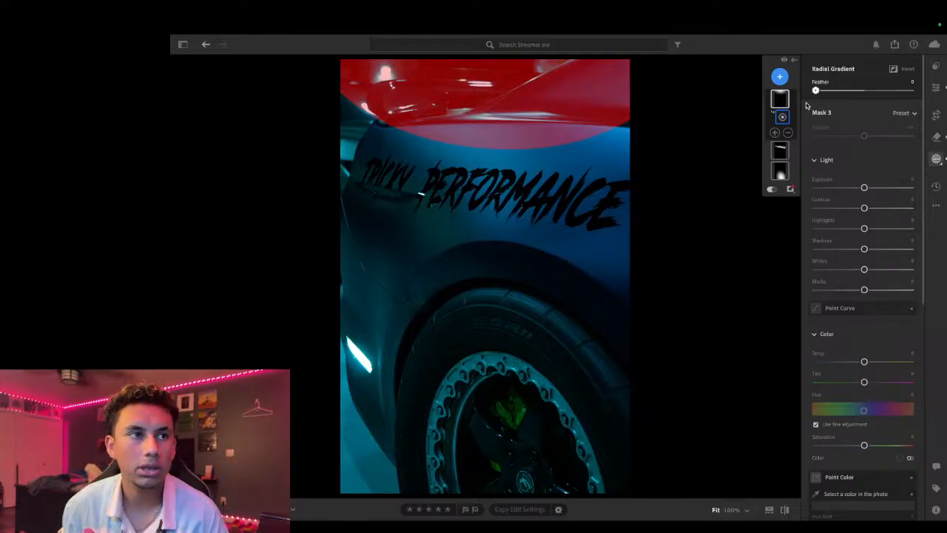
{"action": "left_click_drag", "start_coordinate": [795, 107], "coordinate": [914, 90]}
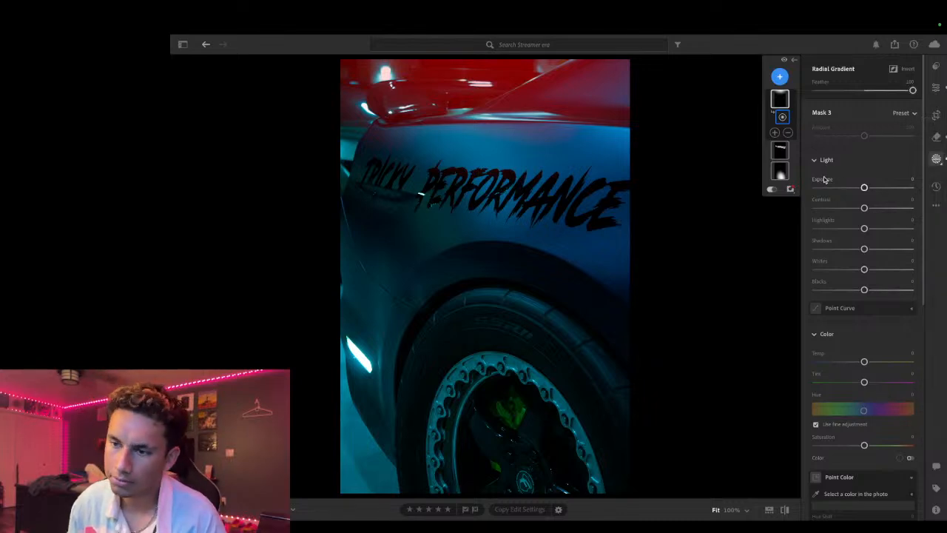
Step: Set Mask 3's Highlights to about +32 and Whites to +30, and move its gradient slightly down with Feather at 88
{"action": "left_click_drag", "start_coordinate": [865, 228], "coordinate": [882, 240]}
{"action": "mouse_move", "coordinate": [868, 273]}
{"action": "left_mouse_down"}
{"action": "mouse_move", "coordinate": [878, 273]}
{"action": "mouse_move", "coordinate": [754, 293]}
{"action": "mouse_move", "coordinate": [869, 270]}
{"action": "mouse_move", "coordinate": [912, 273]}
{"action": "mouse_move", "coordinate": [878, 272]}
{"action": "left_mouse_up"}
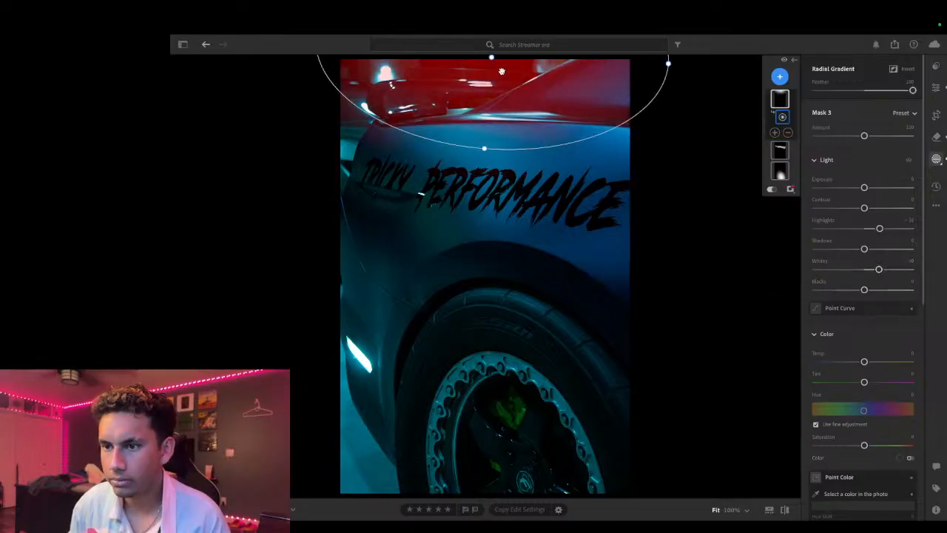
{"action": "left_click_drag", "start_coordinate": [490, 58], "coordinate": [491, 63]}
{"action": "left_click_drag", "start_coordinate": [532, 89], "coordinate": [532, 113]}
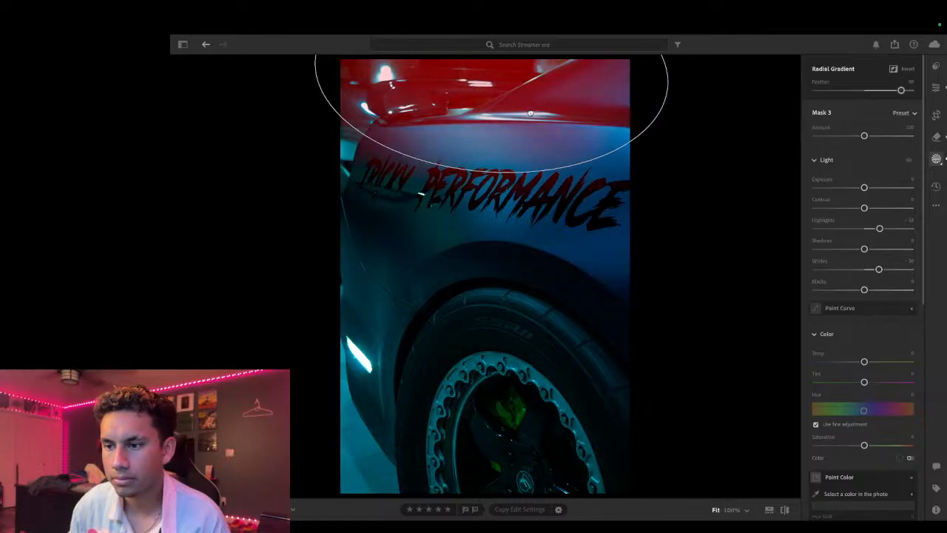
Step: Set Mask 3's Contrast to about +32 and Exposure to -0.14, with the mask overlay toggled to check coverage
{"action": "mouse_move", "coordinate": [865, 208]}
{"action": "left_mouse_down"}
{"action": "mouse_move", "coordinate": [853, 212]}
{"action": "mouse_move", "coordinate": [887, 209]}
{"action": "mouse_move", "coordinate": [879, 210]}
{"action": "left_mouse_up"}
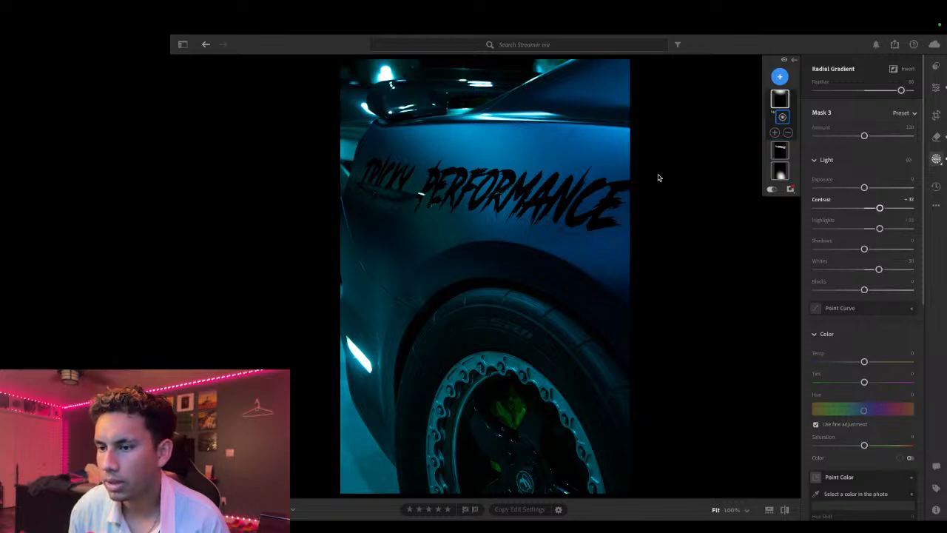
{"action": "key", "text": "o"}
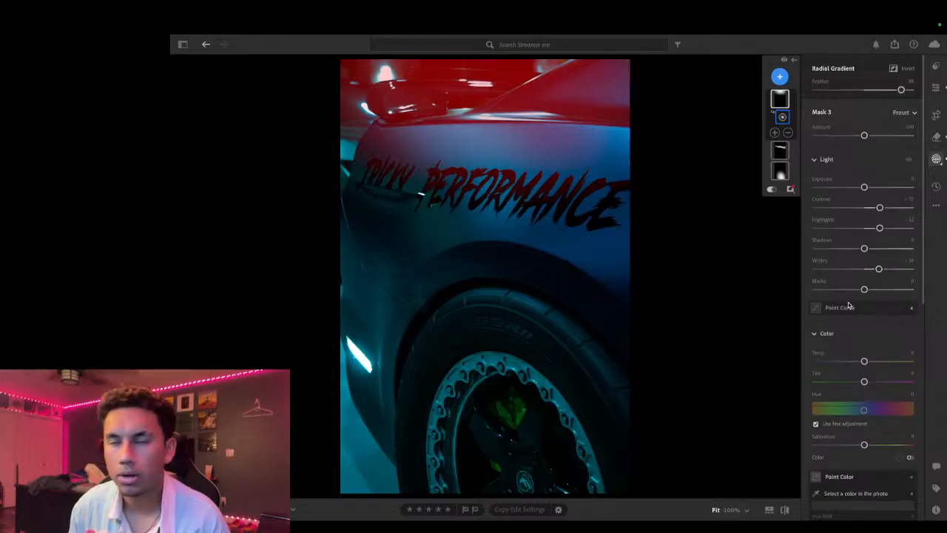
{"action": "scroll", "coordinate": [848, 301], "scroll_direction": "down", "scroll_amount": 1}
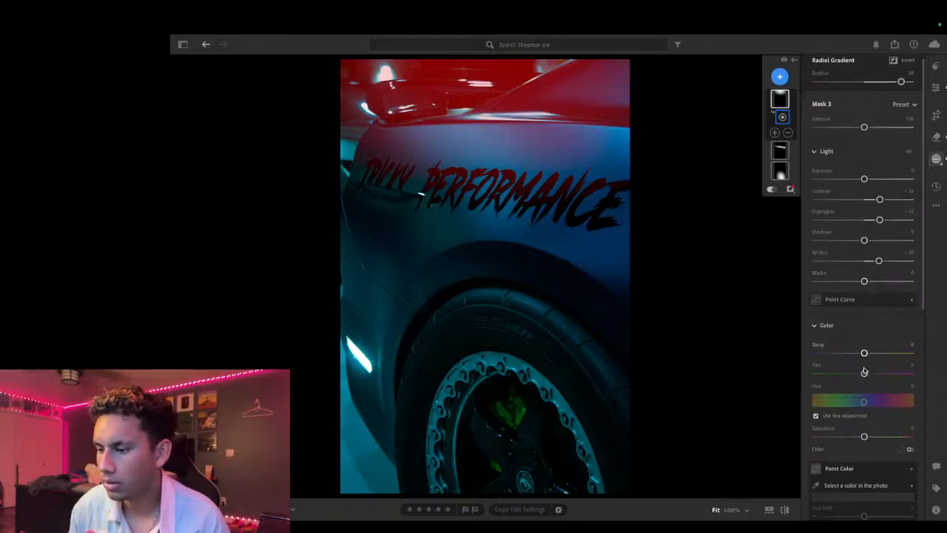
{"action": "scroll", "coordinate": [862, 326], "scroll_direction": "down", "scroll_amount": 3}
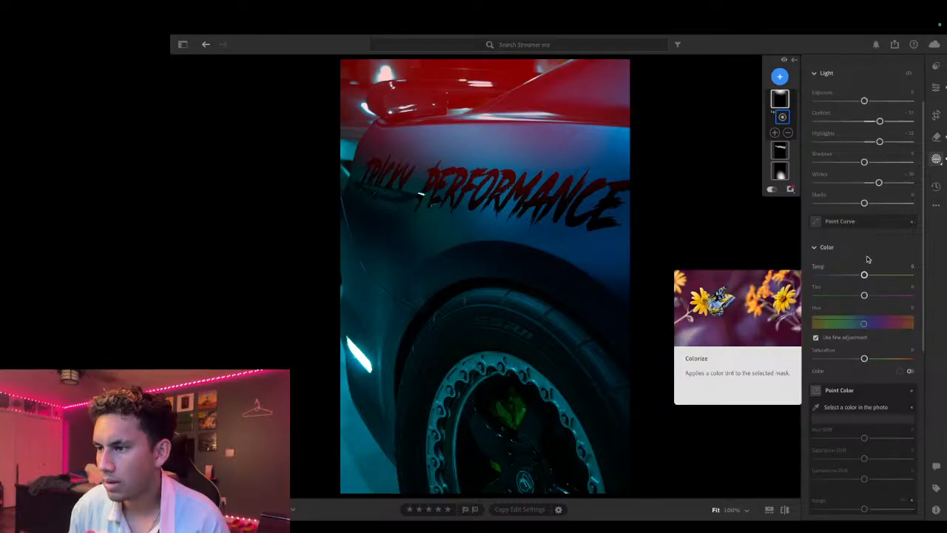
{"action": "left_click_drag", "start_coordinate": [864, 101], "coordinate": [862, 103]}
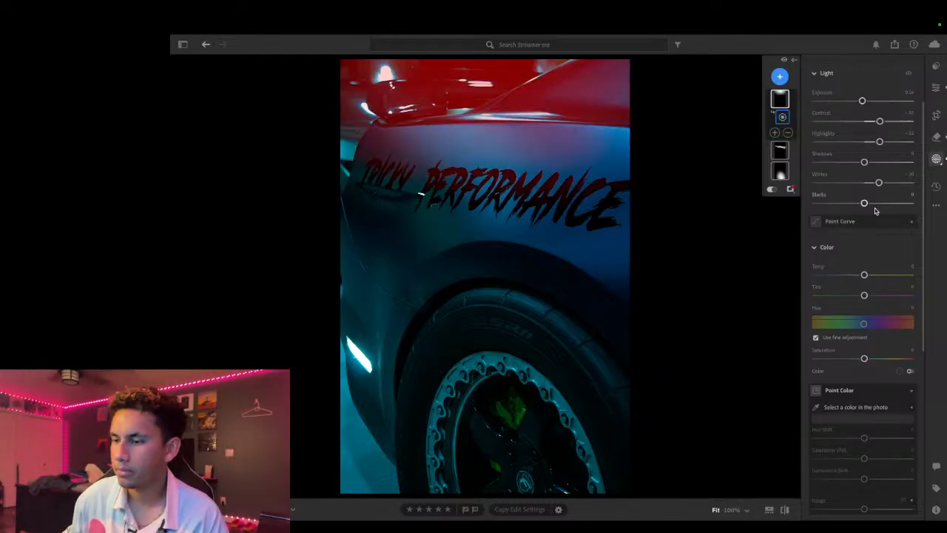
Step: Lower Mask 3's Clarity to about -12 and Dehaze to about -5, and widen its radial gradient slightly
{"action": "scroll", "coordinate": [871, 277], "scroll_direction": "down", "scroll_amount": 3}
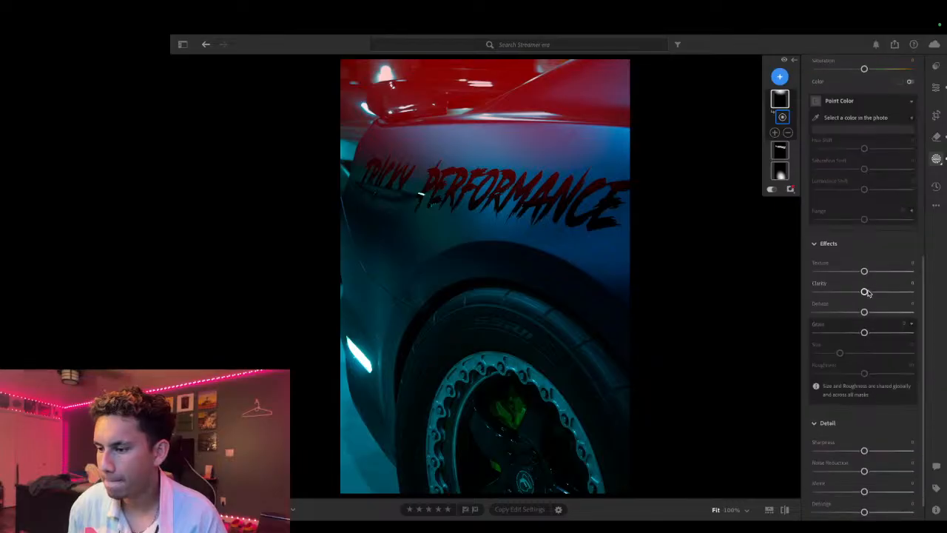
{"action": "left_click_drag", "start_coordinate": [865, 312], "coordinate": [859, 292]}
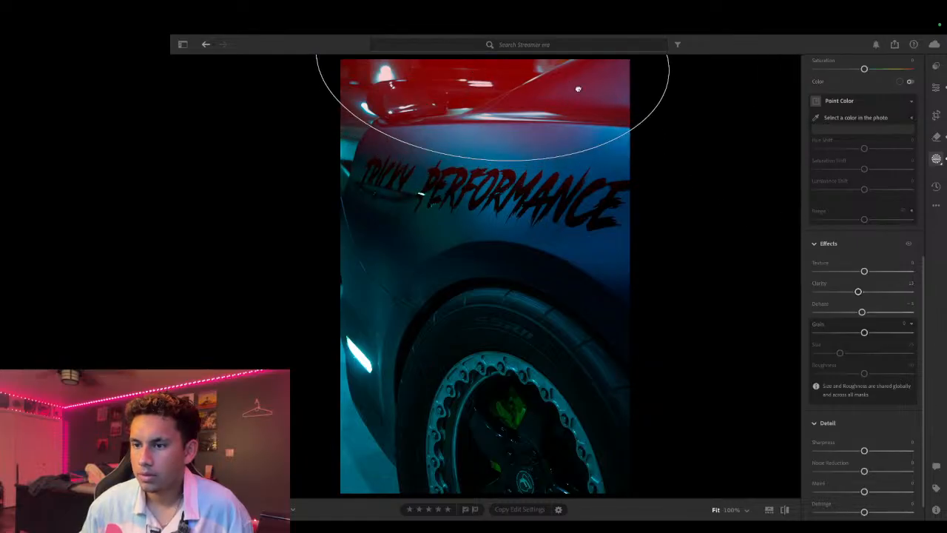
{"action": "left_click_drag", "start_coordinate": [669, 75], "coordinate": [699, 78]}
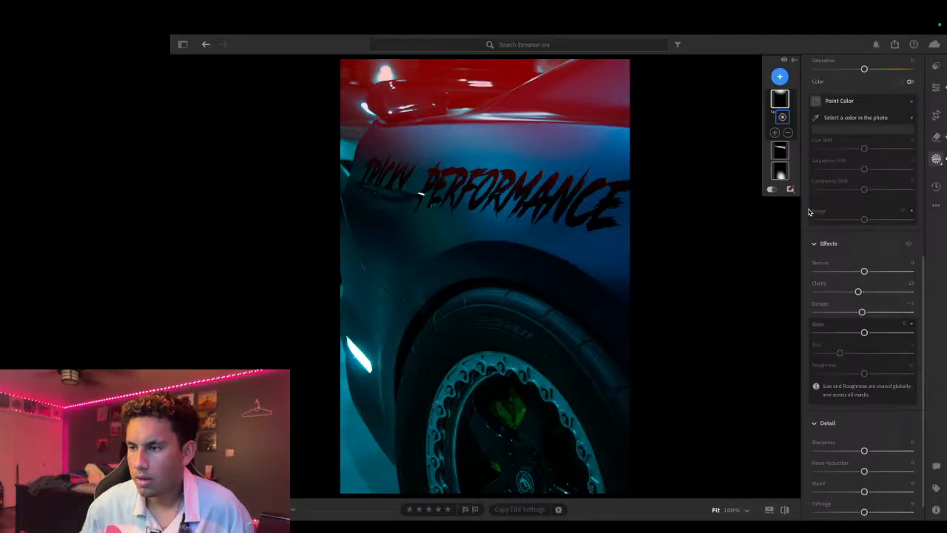
Step: Brush a new mask over the bright side marker light, and set its Clarity to about +13 and Dehaze to -17
{"action": "left_click", "coordinate": [779, 76]}
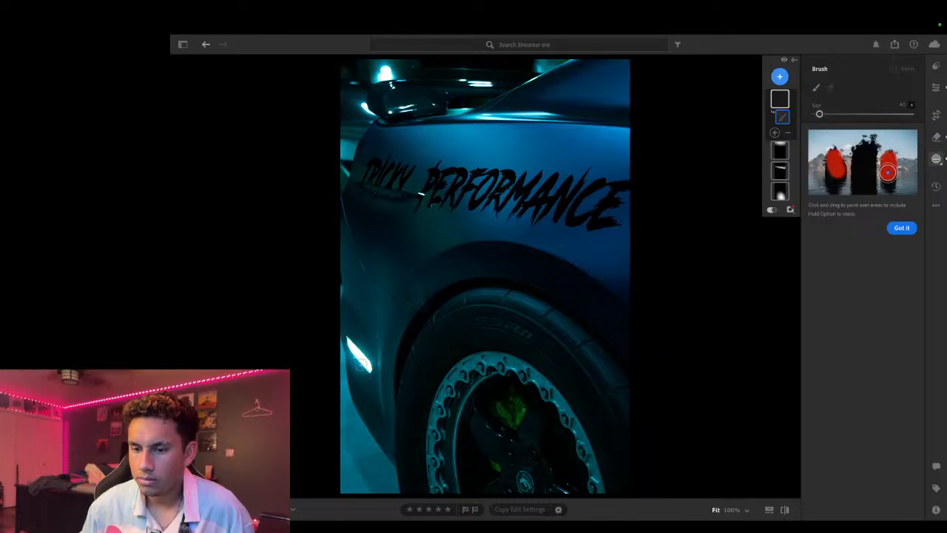
{"action": "mouse_move", "coordinate": [362, 364]}
{"action": "left_mouse_down"}
{"action": "mouse_move", "coordinate": [350, 341]}
{"action": "mouse_move", "coordinate": [369, 365]}
{"action": "left_mouse_up"}
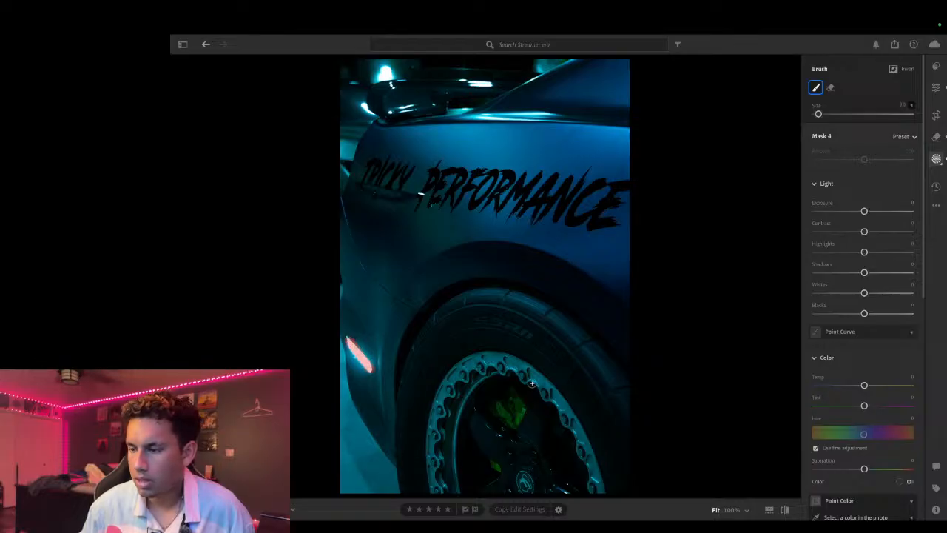
{"action": "scroll", "coordinate": [873, 431], "scroll_direction": "down", "scroll_amount": 3}
{"action": "scroll", "coordinate": [871, 429], "scroll_direction": "down", "scroll_amount": 3}
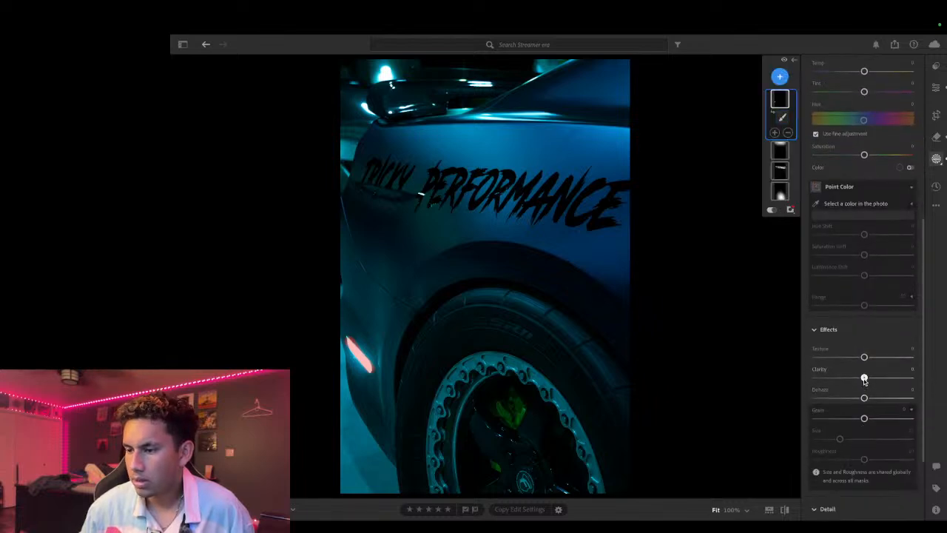
{"action": "left_click_drag", "start_coordinate": [864, 378], "coordinate": [853, 424]}
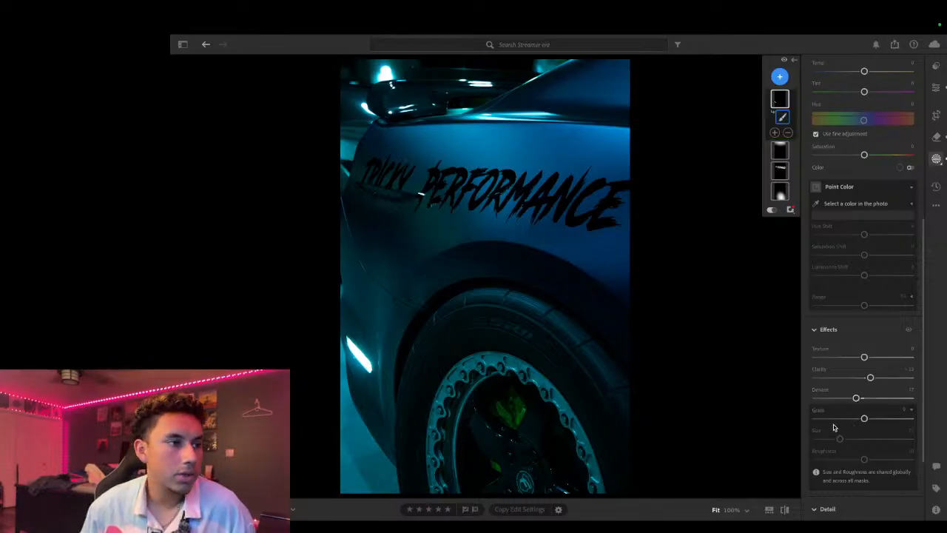
Step: Set the Whites of the side marker light mask to -17
{"action": "scroll", "coordinate": [844, 423], "scroll_direction": "down", "scroll_amount": 1}
{"action": "scroll", "coordinate": [851, 420], "scroll_direction": "down", "scroll_amount": 5}
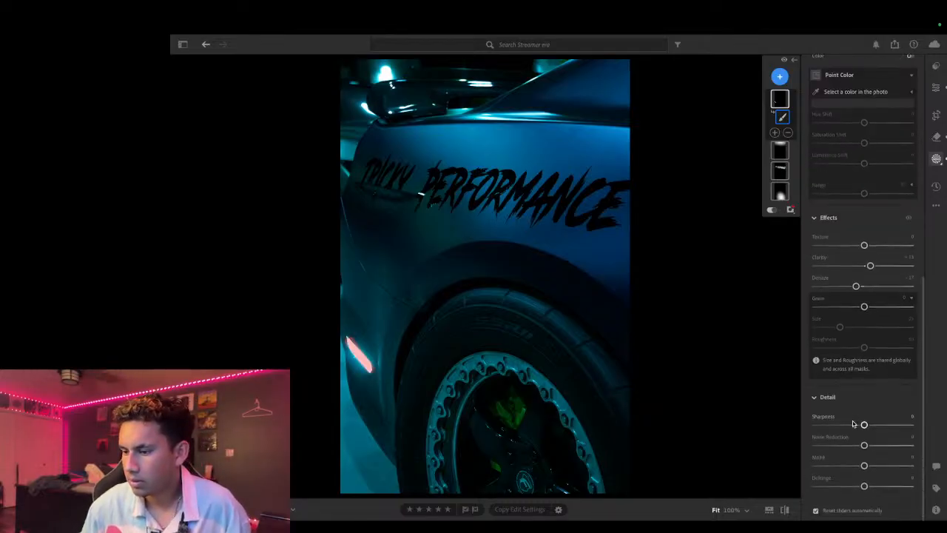
{"action": "scroll", "coordinate": [852, 448], "scroll_direction": "up", "scroll_amount": 15}
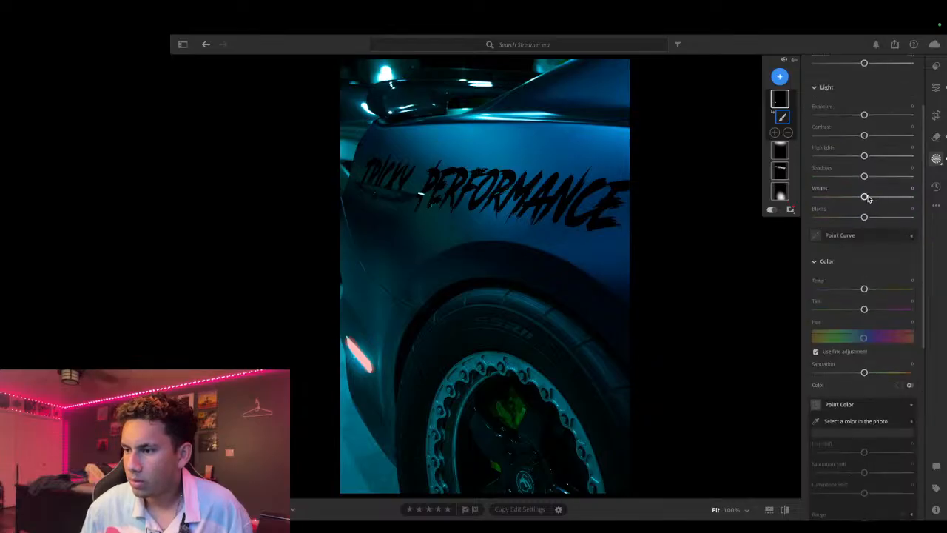
{"action": "left_click_drag", "start_coordinate": [866, 198], "coordinate": [858, 203]}
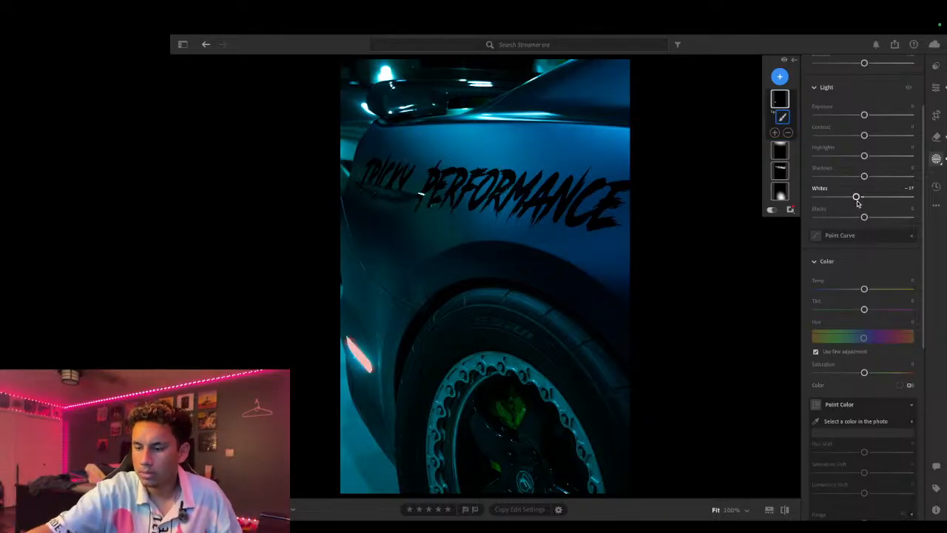
Step: Compare the masked edit with the original photo several times and restore the edited view
{"action": "scroll", "coordinate": [857, 201], "scroll_direction": "down", "scroll_amount": 2}
{"action": "key", "text": "backslash"}
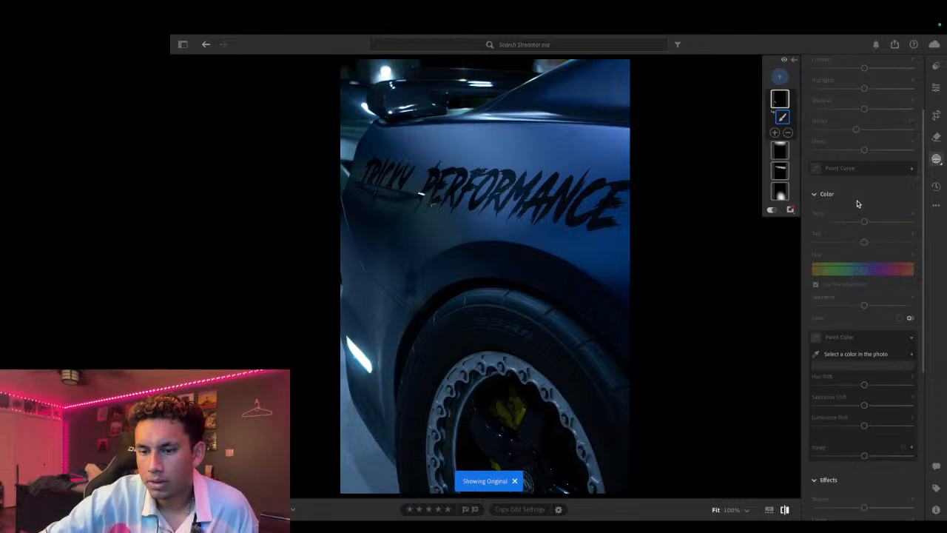
{"action": "scroll", "coordinate": [857, 201], "scroll_direction": "up", "scroll_amount": 2}
{"action": "key", "text": "backslash"}
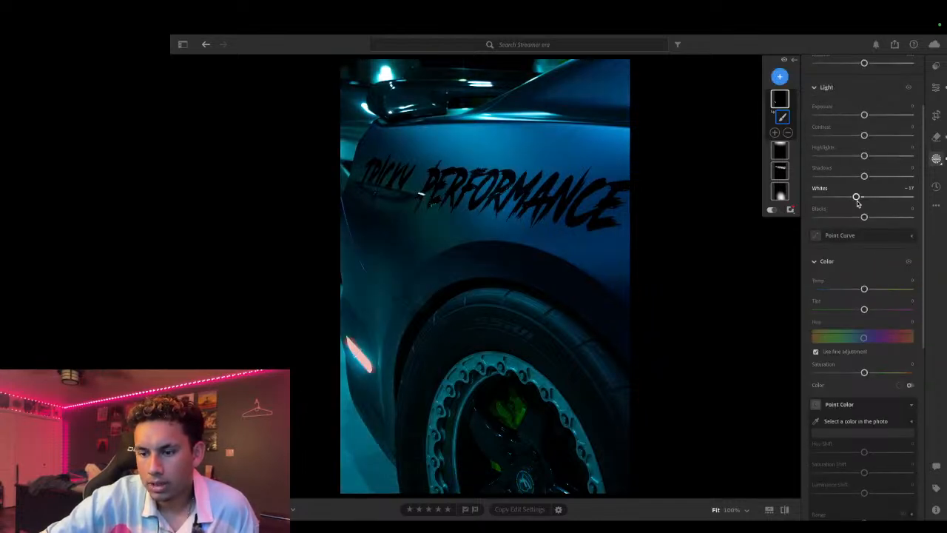
{"action": "key", "text": "backslash"}
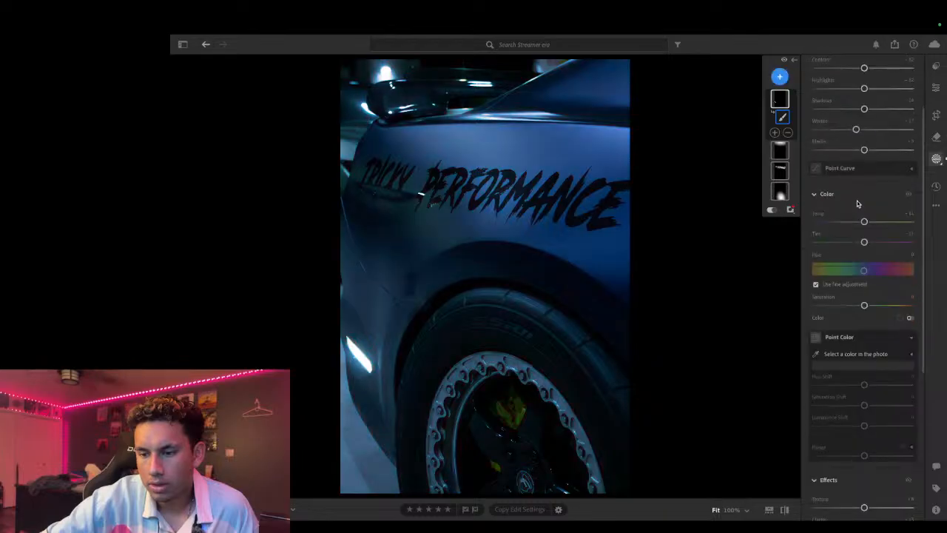
{"action": "key", "text": "backslash"}
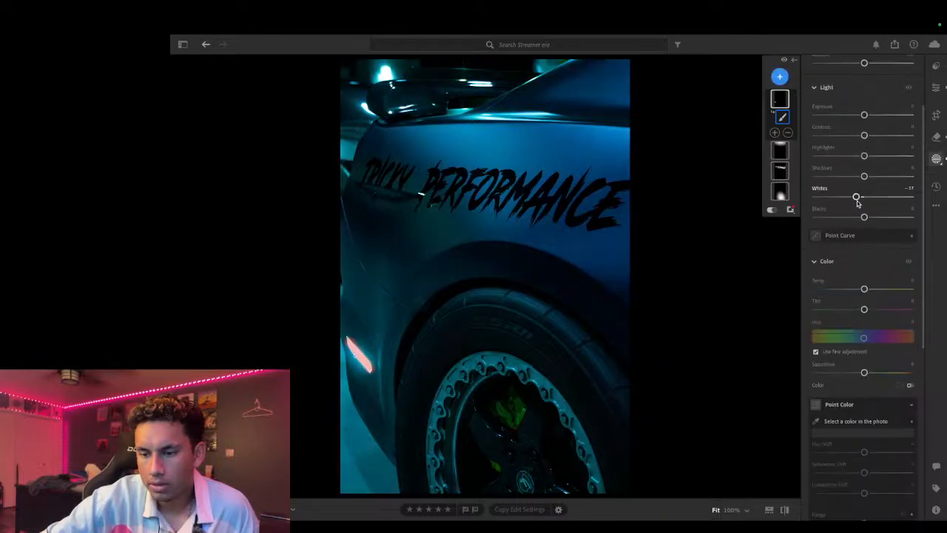
{"action": "key", "text": "backslash"}
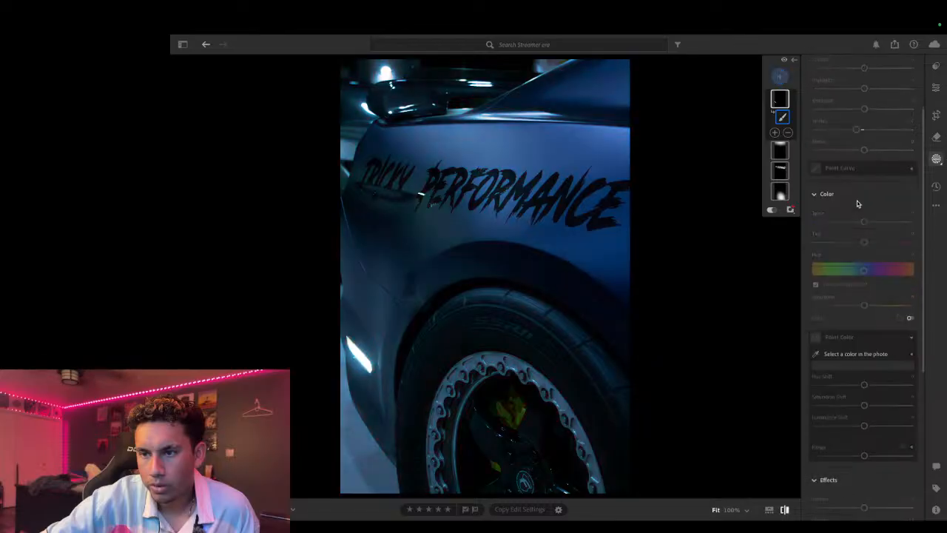
{"action": "key", "text": "backslash"}
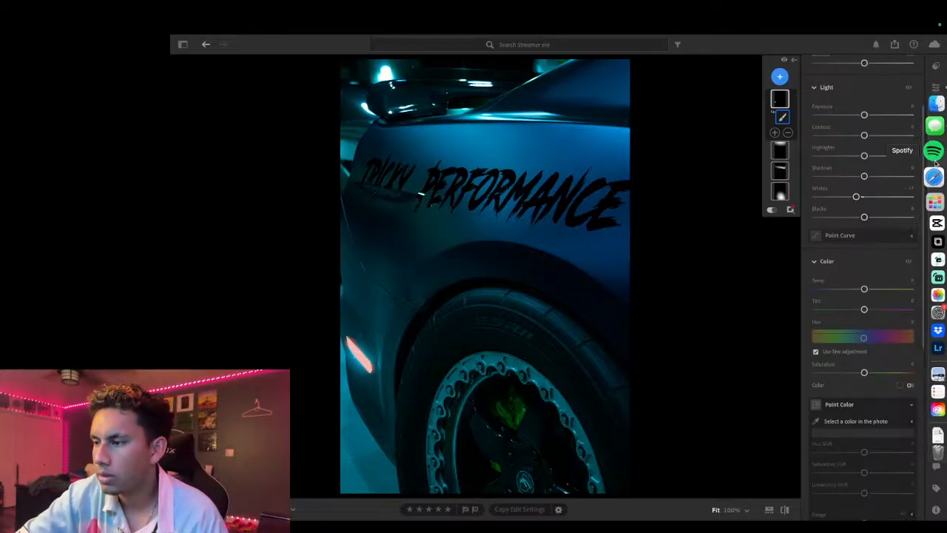
{"action": "left_click", "coordinate": [931, 154]}
{"action": "key", "text": "ctrl+Up"}
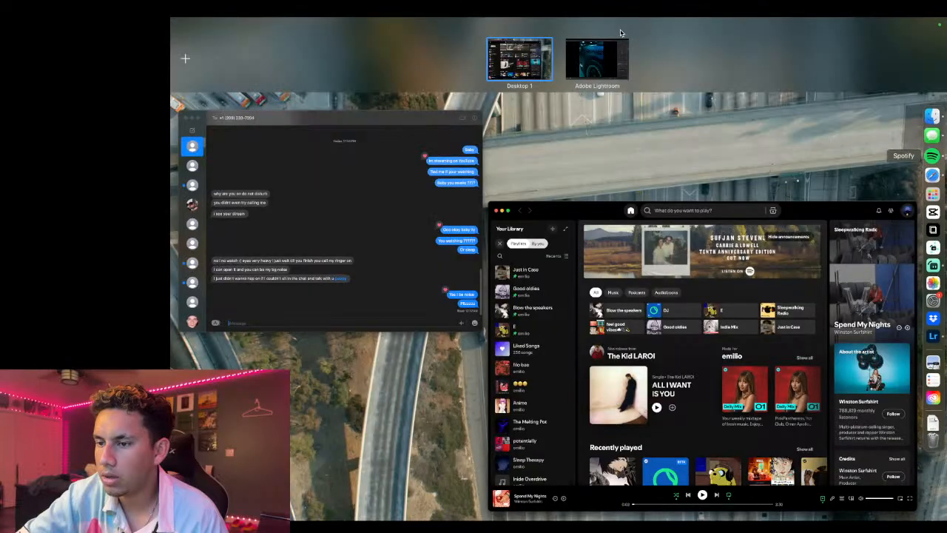
{"action": "left_click", "coordinate": [598, 63]}
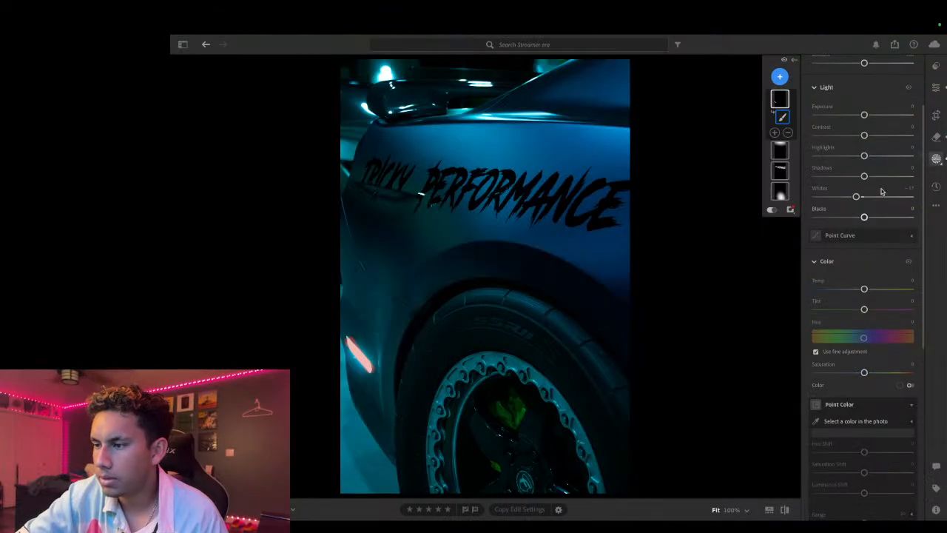
Step: Close masking, compare the finished edit with the original, and return to the Streamer era album's photo grid
{"action": "left_click", "coordinate": [936, 162]}
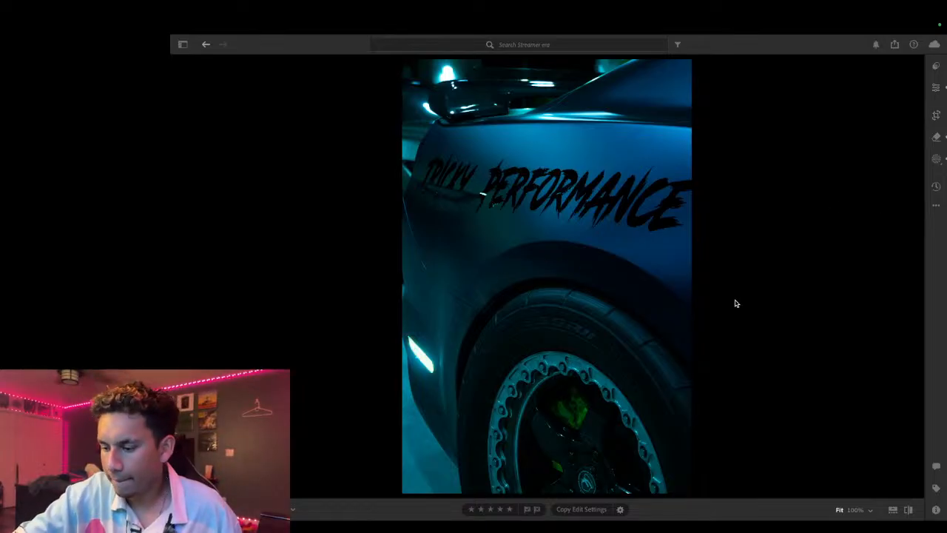
{"action": "key", "text": "backslash"}
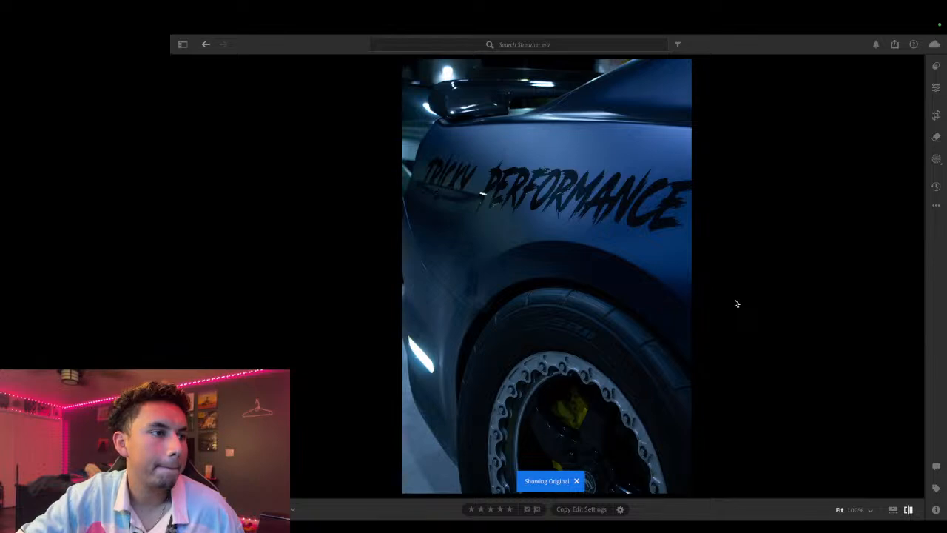
{"action": "key", "text": "backslash"}
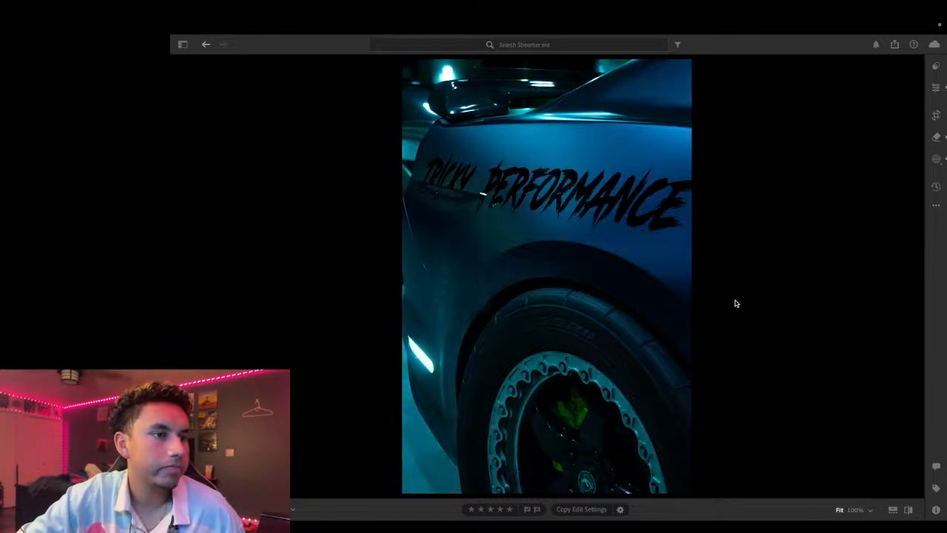
{"action": "key", "text": "g"}
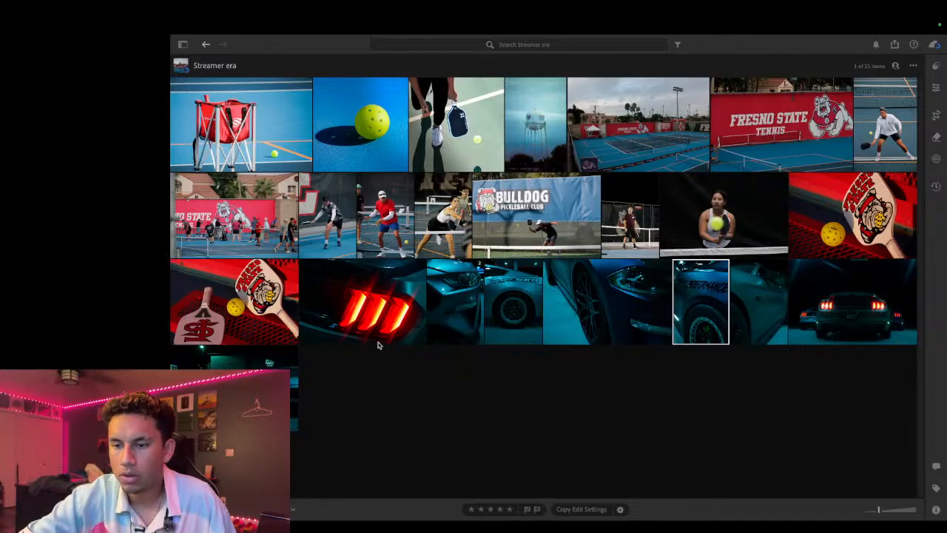
Step: Look through the taillight, headlight and front wheel photos, and open the photo with the 5.0 fender badge for masking
{"action": "double_click", "coordinate": [399, 319]}
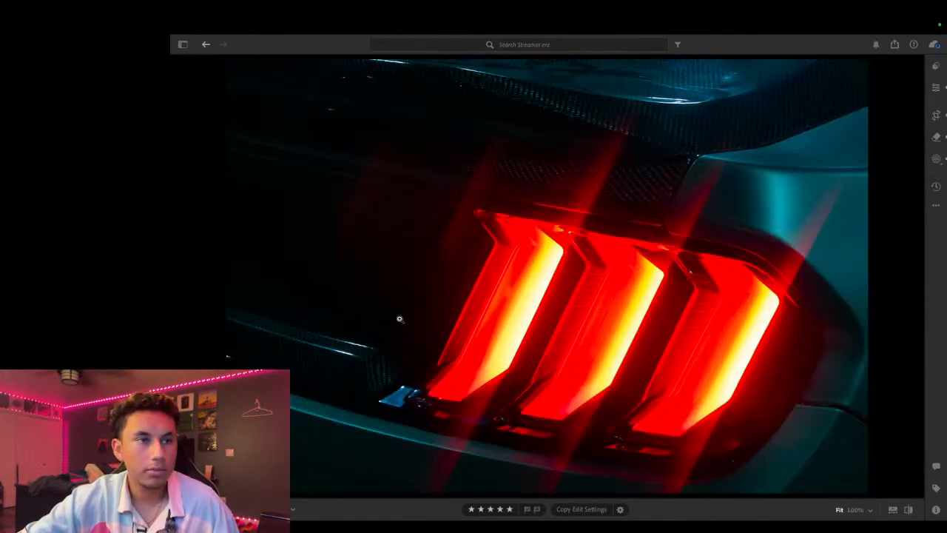
{"action": "key", "text": "Right"}
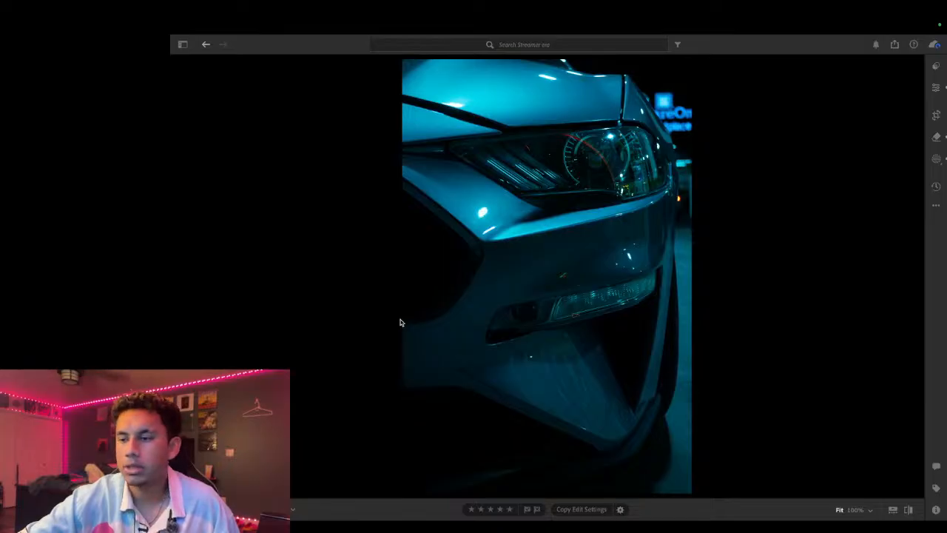
{"action": "key", "text": "Right"}
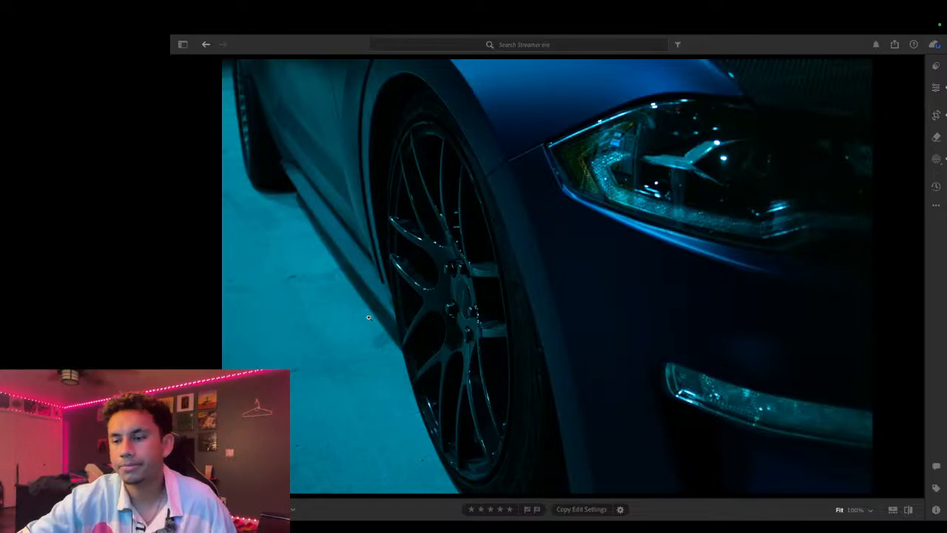
{"action": "key", "text": "g"}
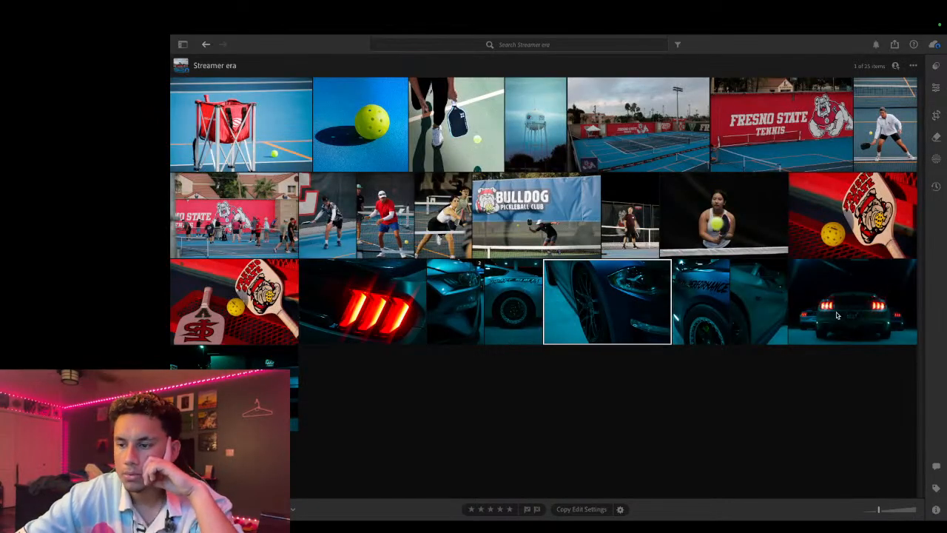
{"action": "double_click", "coordinate": [749, 311]}
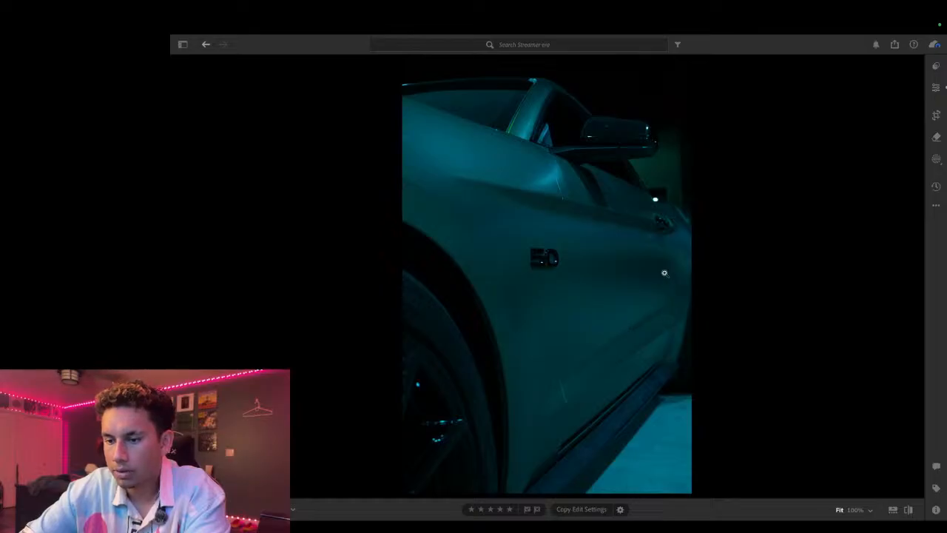
{"action": "left_click", "coordinate": [936, 159]}
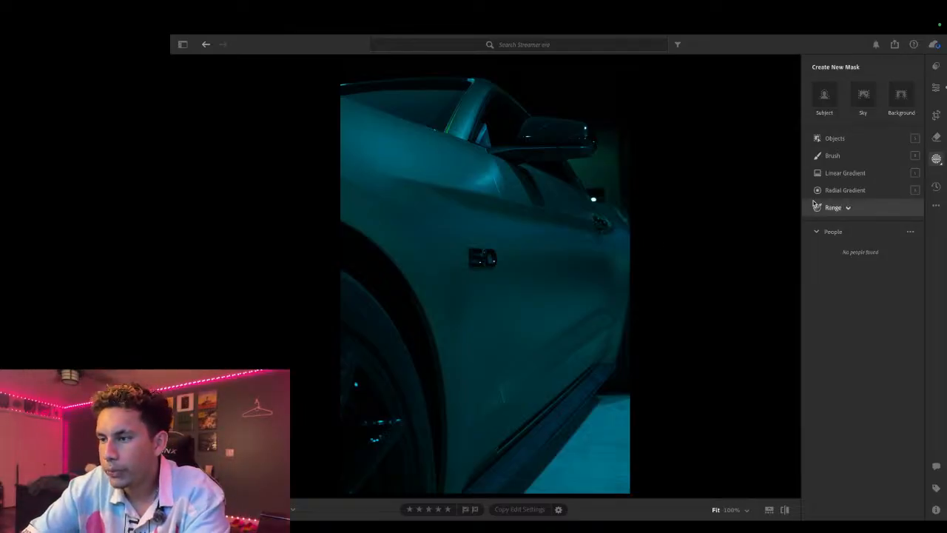
{"action": "left_click", "coordinate": [826, 98]}
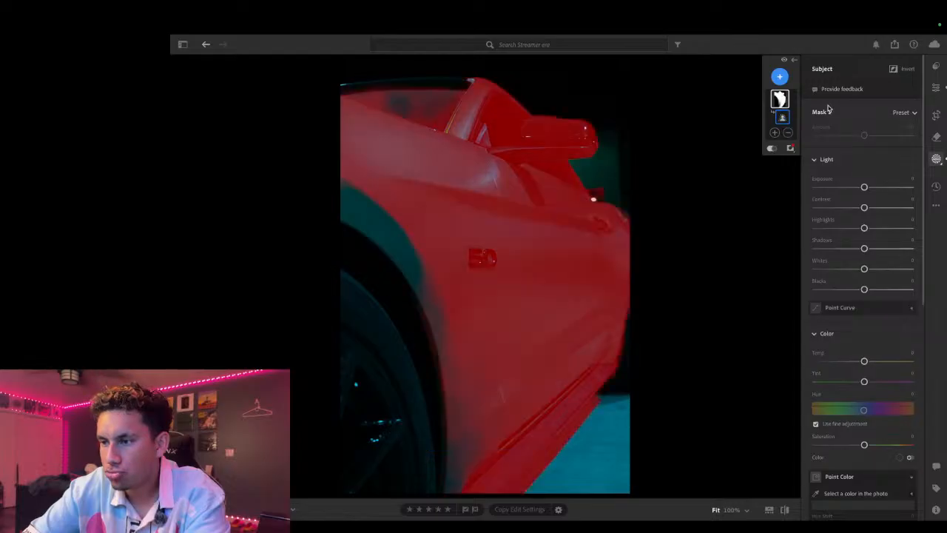
{"action": "right_click", "coordinate": [780, 98]}
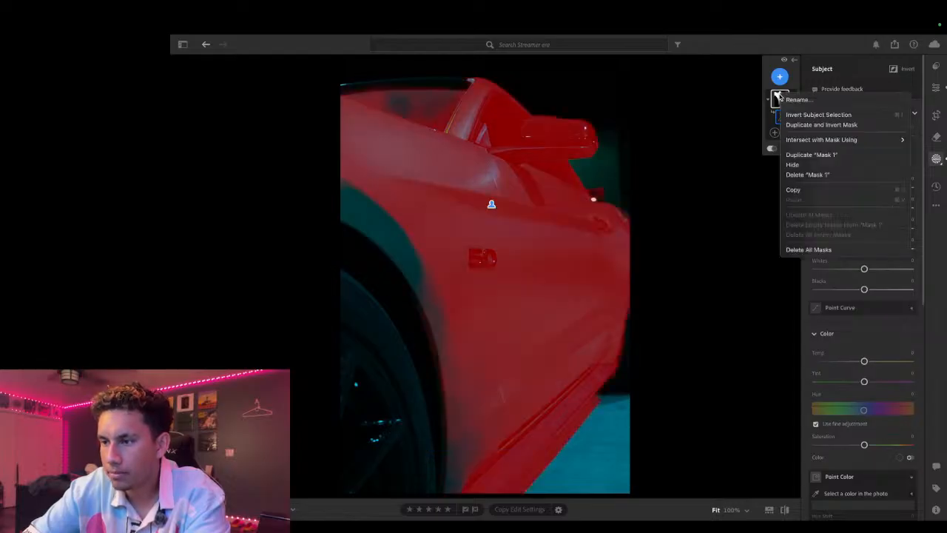
{"action": "left_click", "coordinate": [811, 155]}
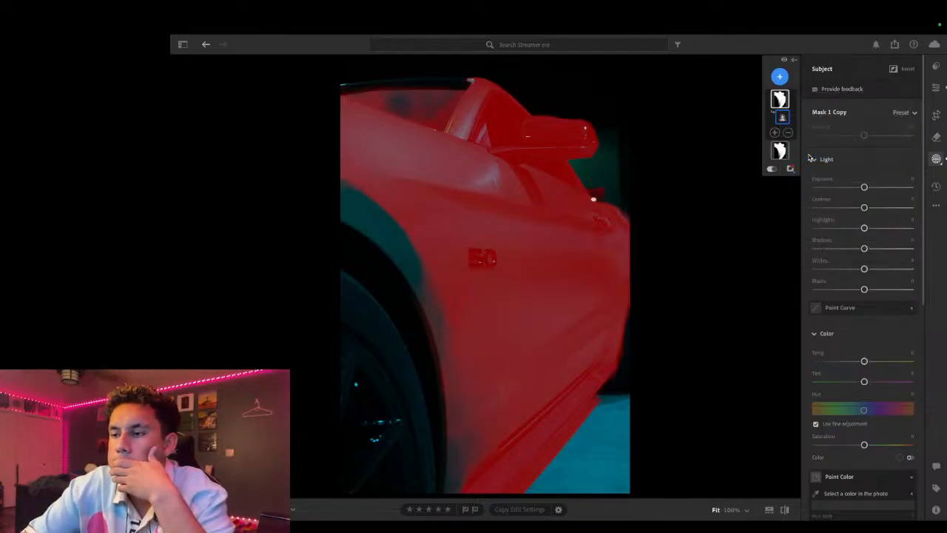
{"action": "right_click", "coordinate": [786, 156]}
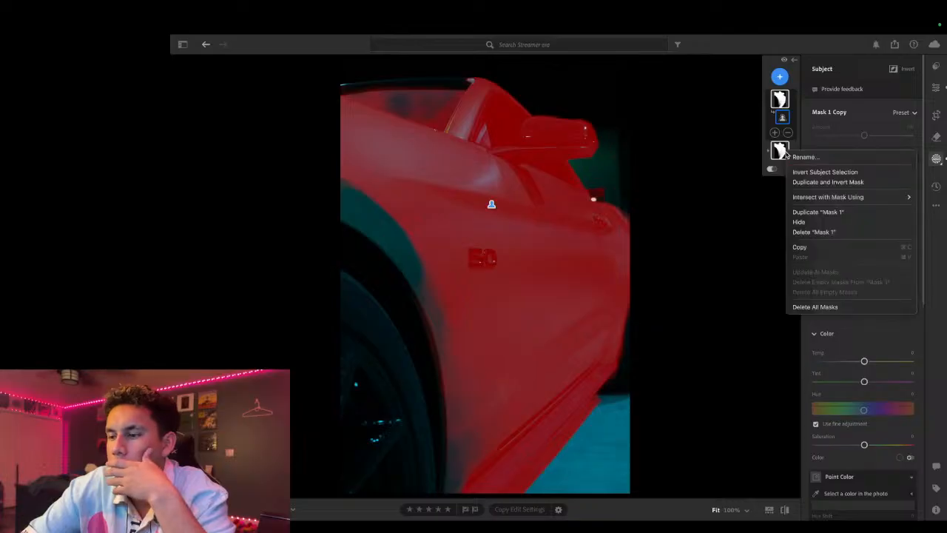
{"action": "left_click", "coordinate": [812, 231]}
{"action": "right_click", "coordinate": [774, 102]}
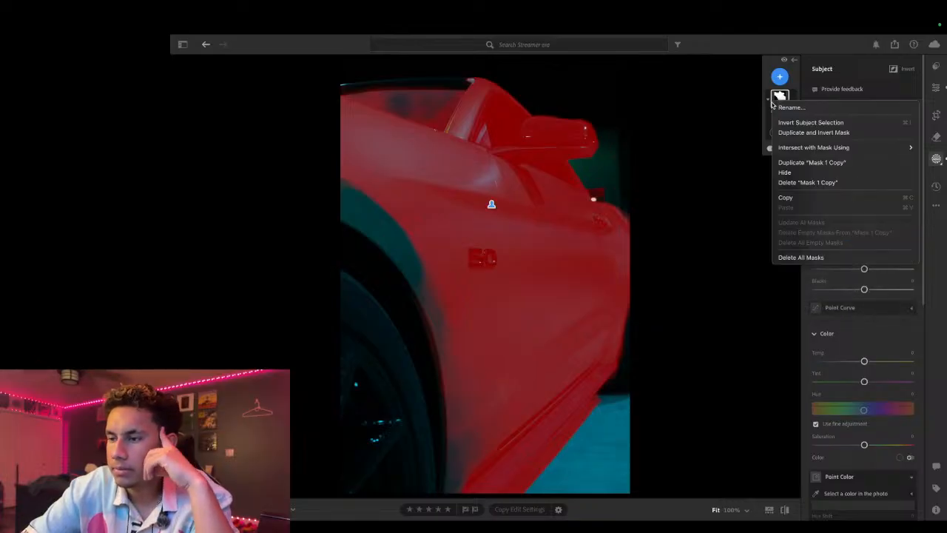
{"action": "left_click", "coordinate": [795, 182]}
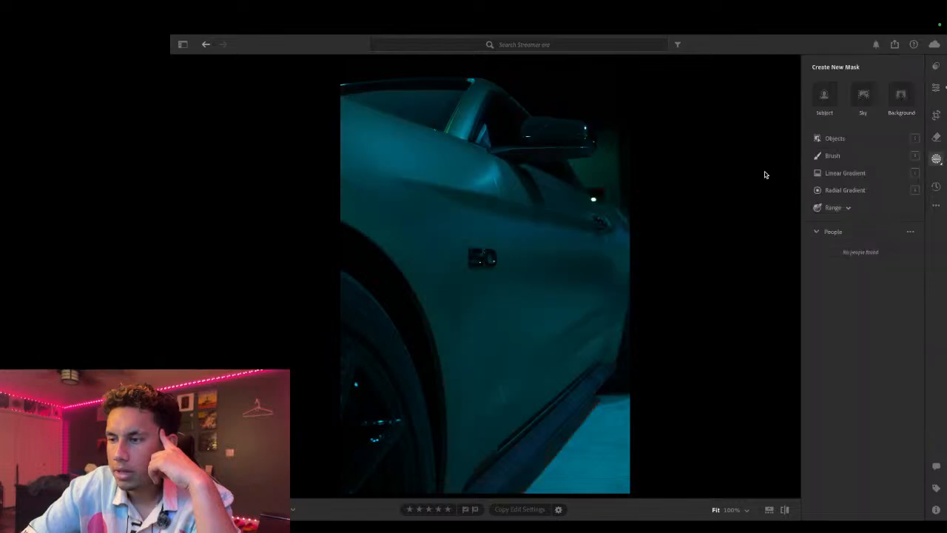
{"action": "left_click", "coordinate": [470, 267]}
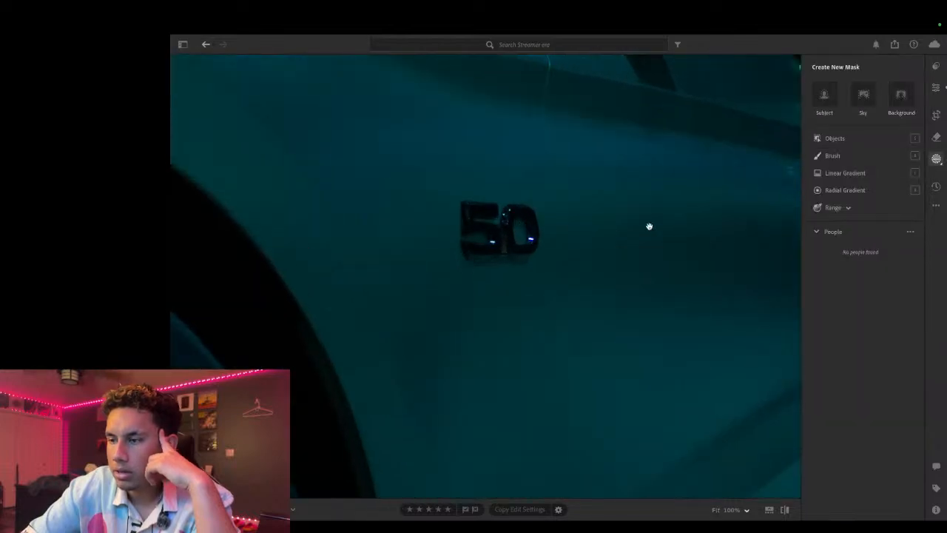
{"action": "left_click", "coordinate": [844, 141]}
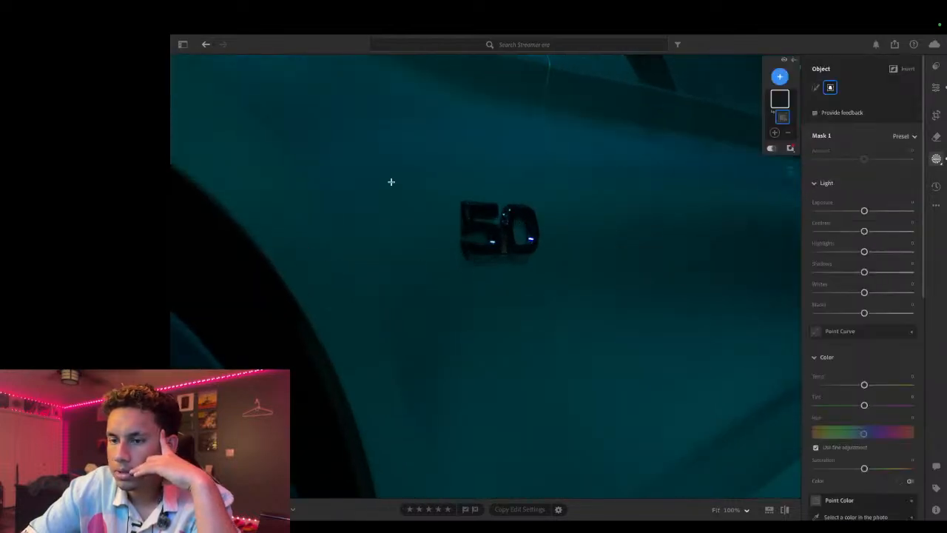
{"action": "left_click_drag", "start_coordinate": [411, 166], "coordinate": [599, 290]}
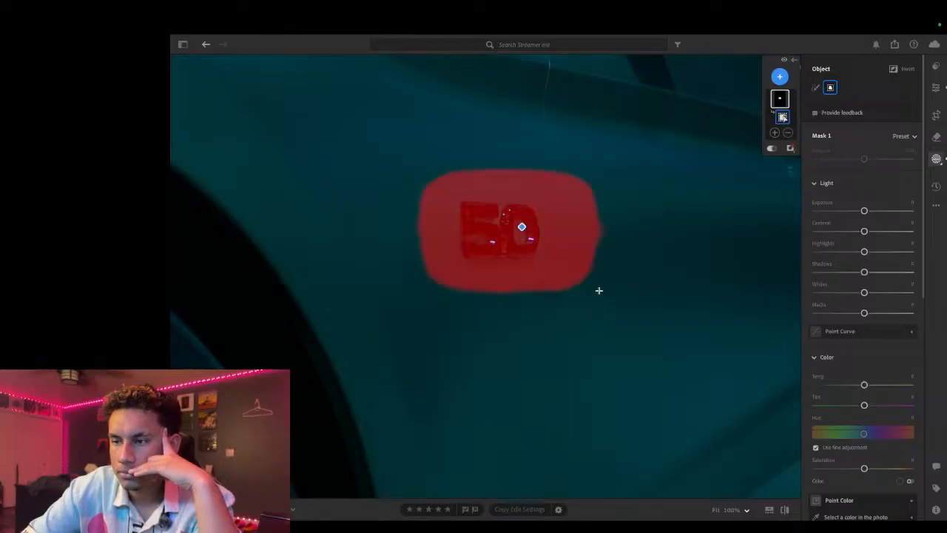
{"action": "scroll", "coordinate": [599, 290], "scroll_direction": "down", "scroll_amount": 5}
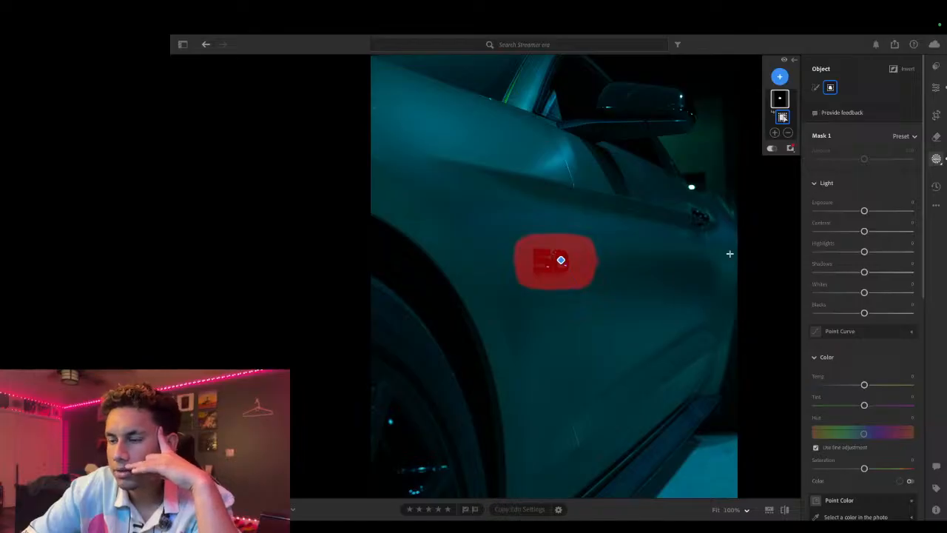
{"action": "right_click", "coordinate": [782, 99]}
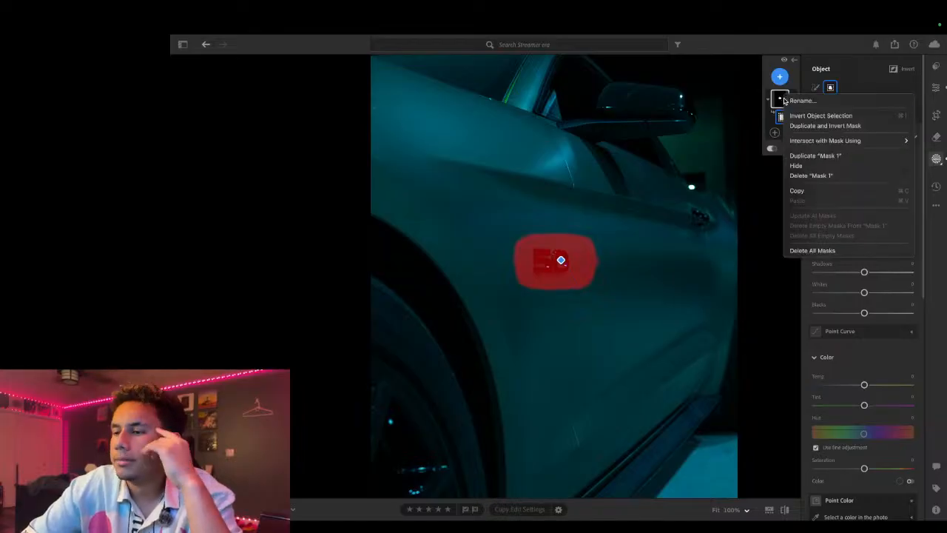
{"action": "left_click", "coordinate": [813, 176]}
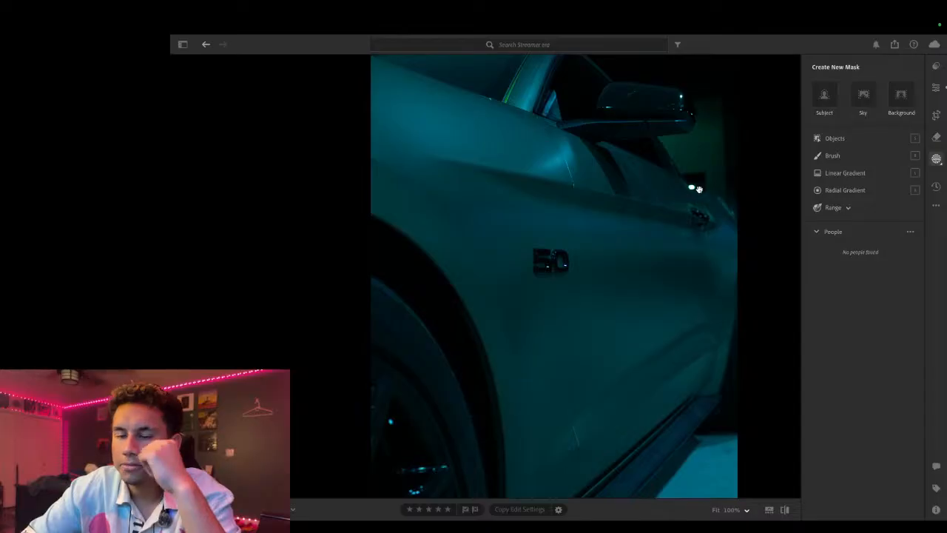
Step: Create an object mask tightly around the 5.0 badge on the fender and return to the full photo
{"action": "left_click", "coordinate": [537, 286]}
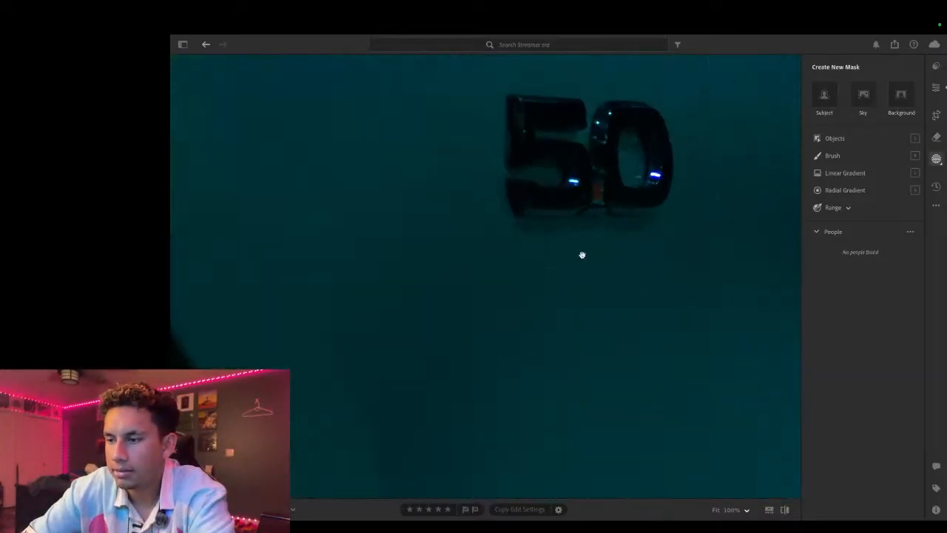
{"action": "left_click", "coordinate": [843, 141]}
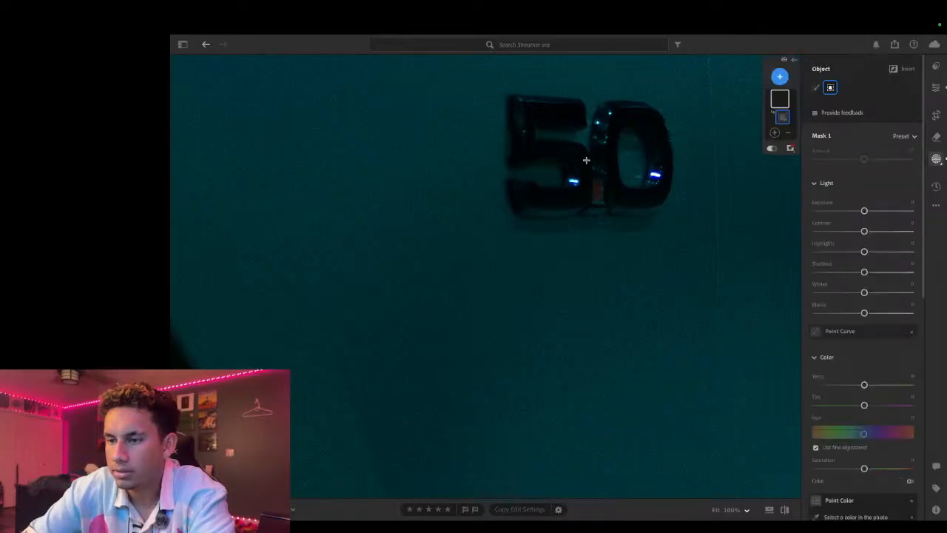
{"action": "left_click_drag", "start_coordinate": [506, 90], "coordinate": [677, 224]}
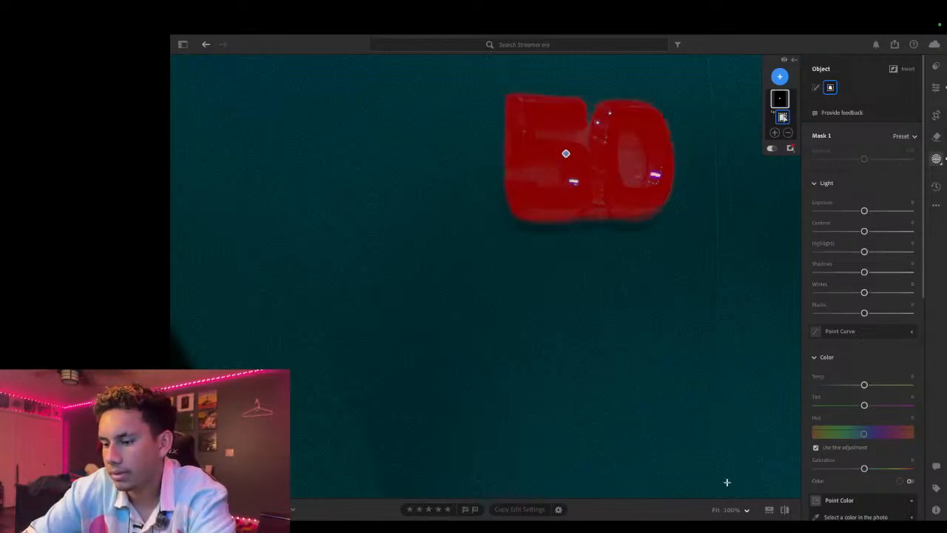
{"action": "left_click", "coordinate": [716, 510]}
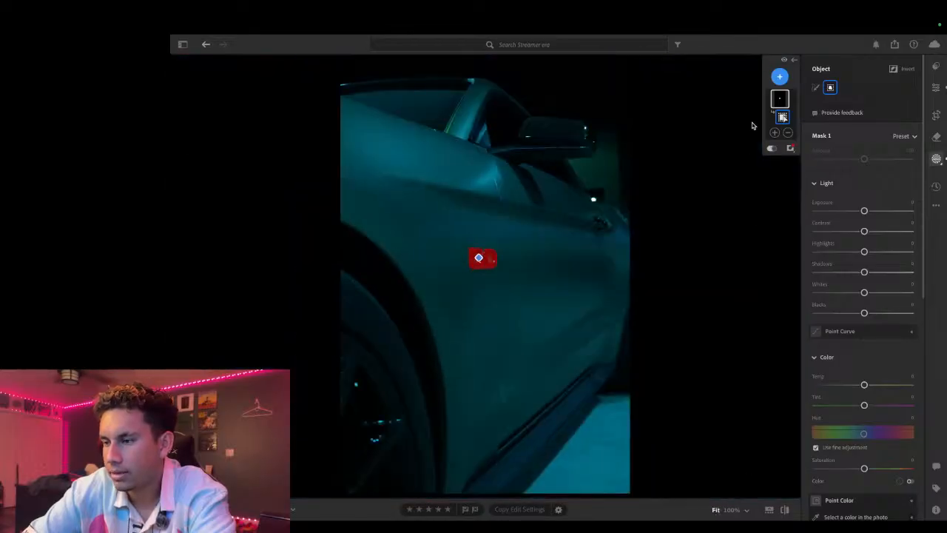
Step: Set the Whites of the 5.0 badge mask to +9 and its Highlights to about +14
{"action": "scroll", "coordinate": [875, 287], "scroll_direction": "down", "scroll_amount": 5}
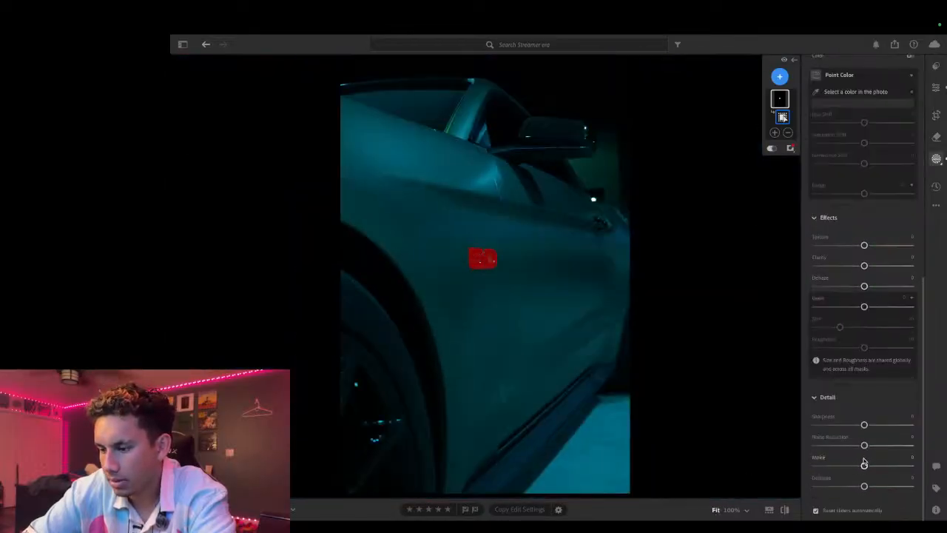
{"action": "left_click_drag", "start_coordinate": [865, 266], "coordinate": [870, 247]}
{"action": "scroll", "coordinate": [871, 249], "scroll_direction": "up", "scroll_amount": 3}
{"action": "scroll", "coordinate": [870, 249], "scroll_direction": "up", "scroll_amount": 5}
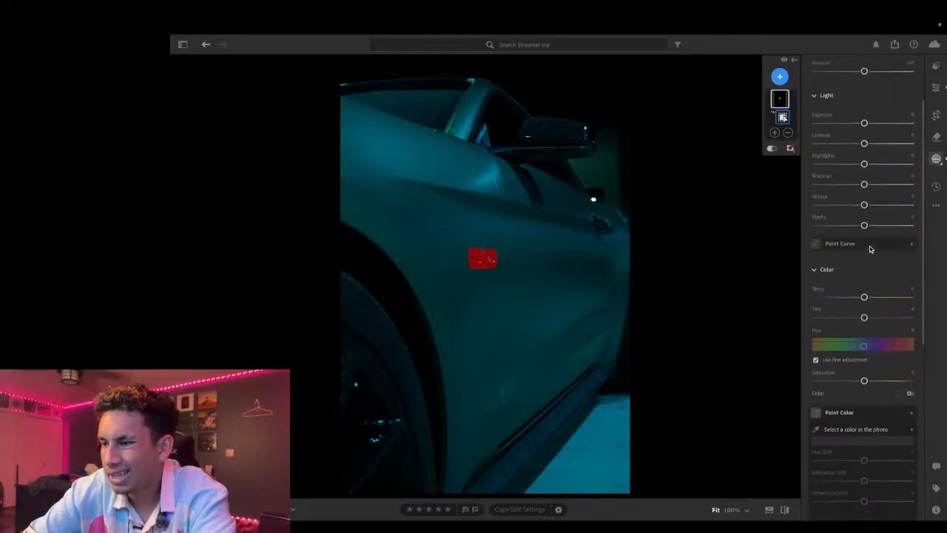
{"action": "left_click_drag", "start_coordinate": [865, 206], "coordinate": [869, 208]}
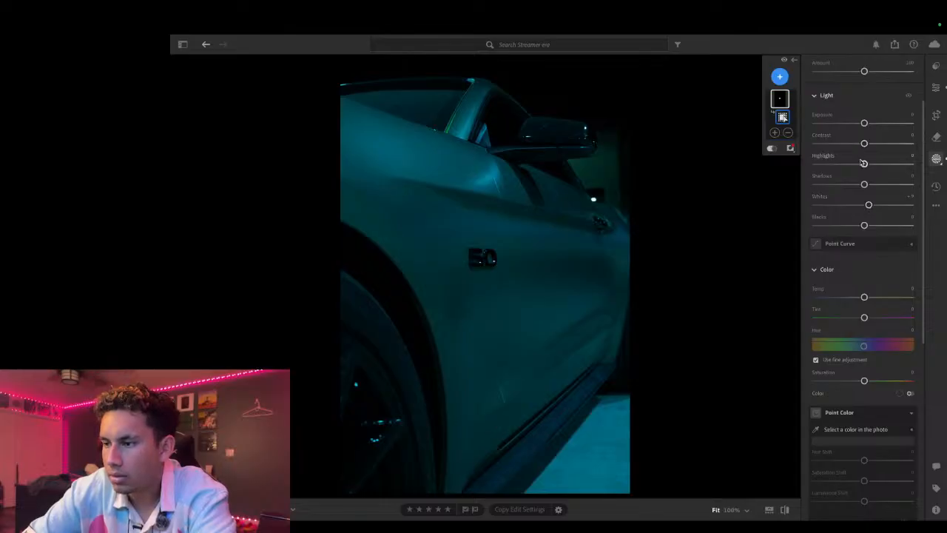
{"action": "left_click_drag", "start_coordinate": [864, 165], "coordinate": [871, 165]}
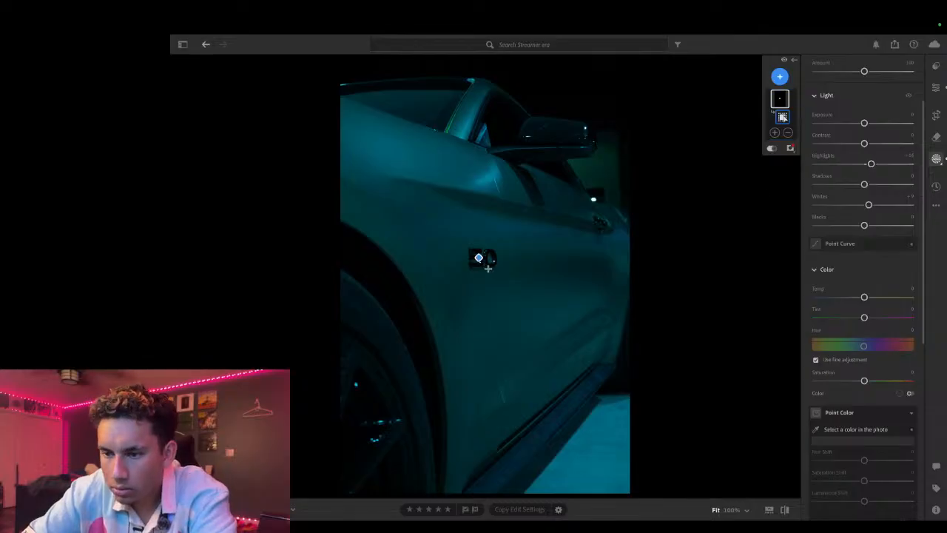
Step: Lower the Shadows of the 5.0 badge mask to about -11, close masking and fit the whole photo in view
{"action": "scroll", "coordinate": [481, 267], "scroll_direction": "up", "scroll_amount": 10}
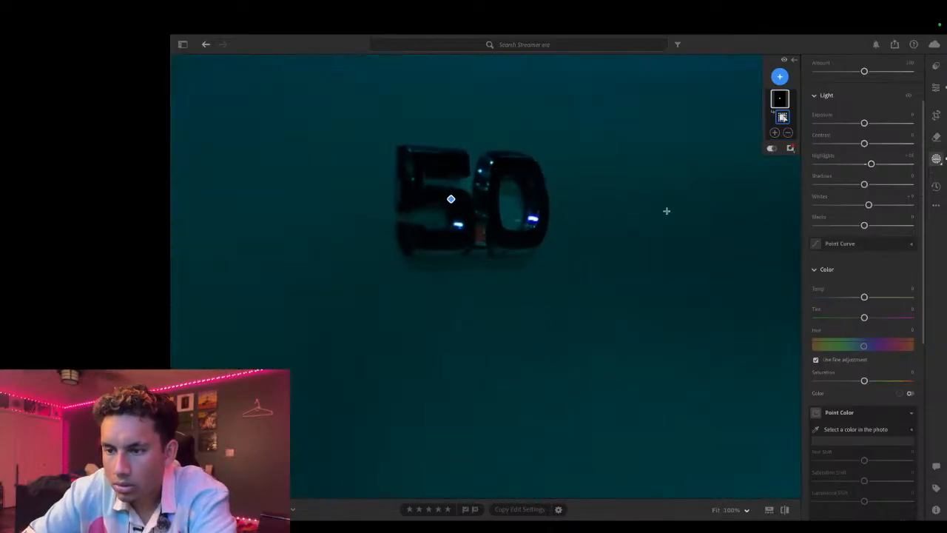
{"action": "key", "text": "o"}
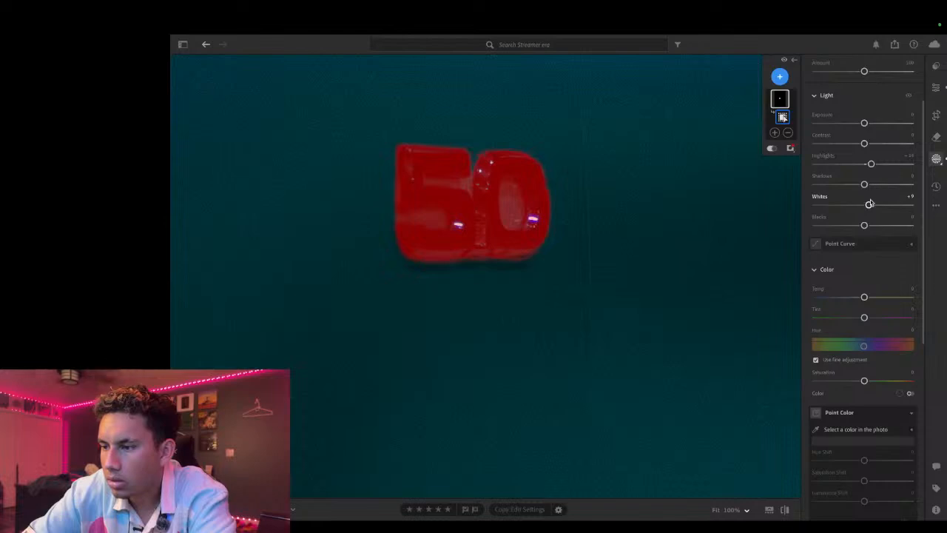
{"action": "mouse_move", "coordinate": [865, 185]}
{"action": "left_mouse_down"}
{"action": "mouse_move", "coordinate": [804, 192]}
{"action": "mouse_move", "coordinate": [861, 196]}
{"action": "left_mouse_up"}
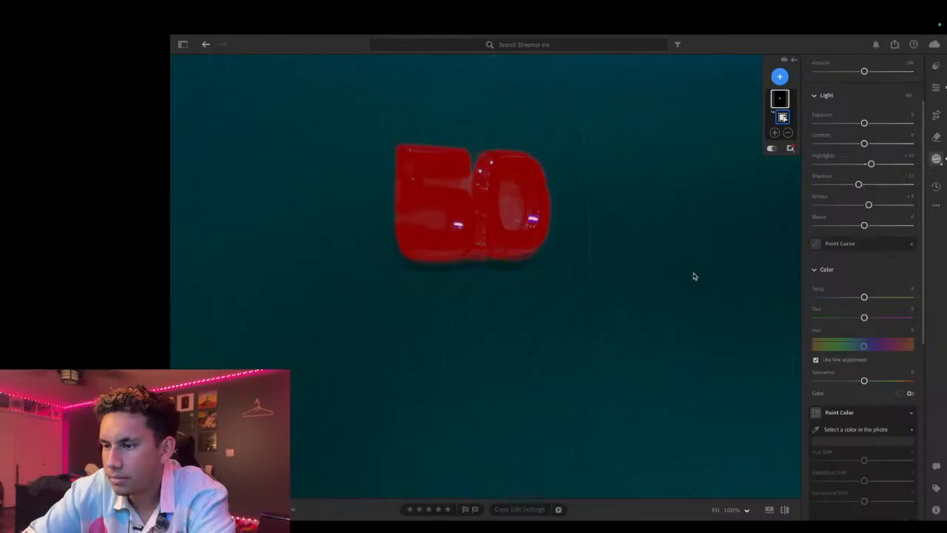
{"action": "key", "text": "e"}
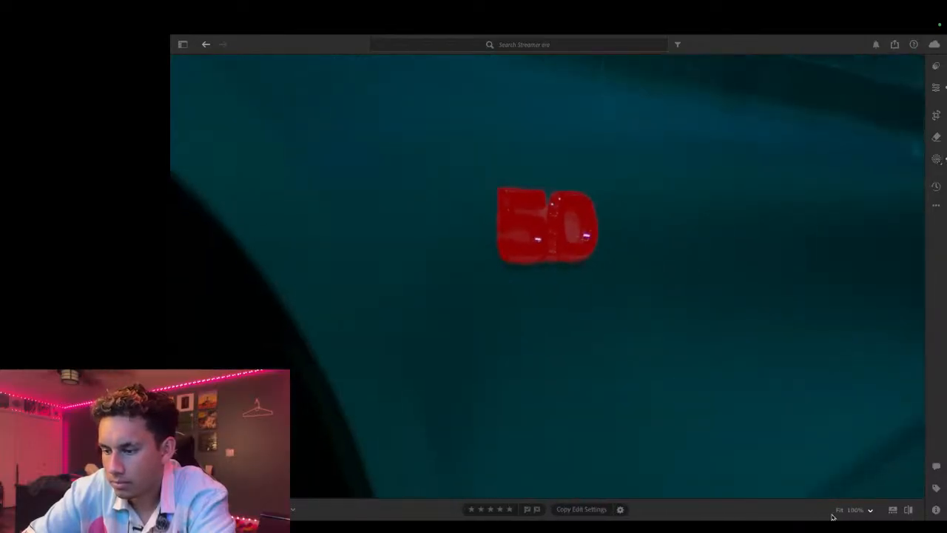
{"action": "left_click", "coordinate": [839, 510]}
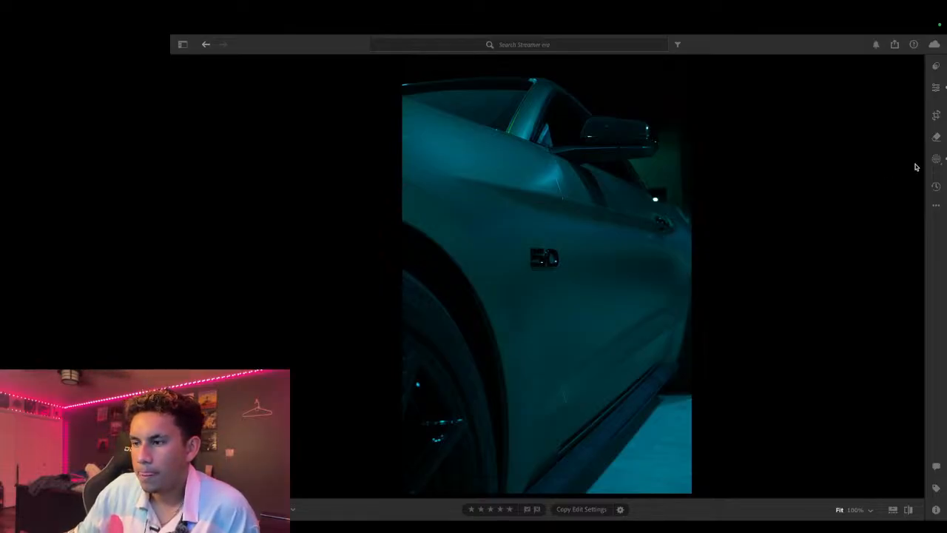
Step: Add a slightly tilted linear gradient mask covering the photo's upper edge and fading out around the mirror and window line
{"action": "left_click", "coordinate": [937, 159]}
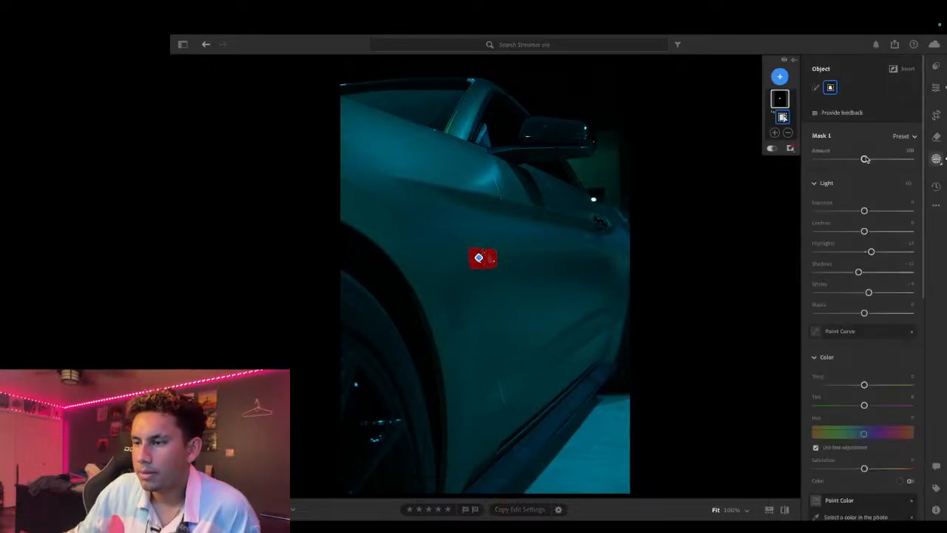
{"action": "left_click", "coordinate": [786, 77]}
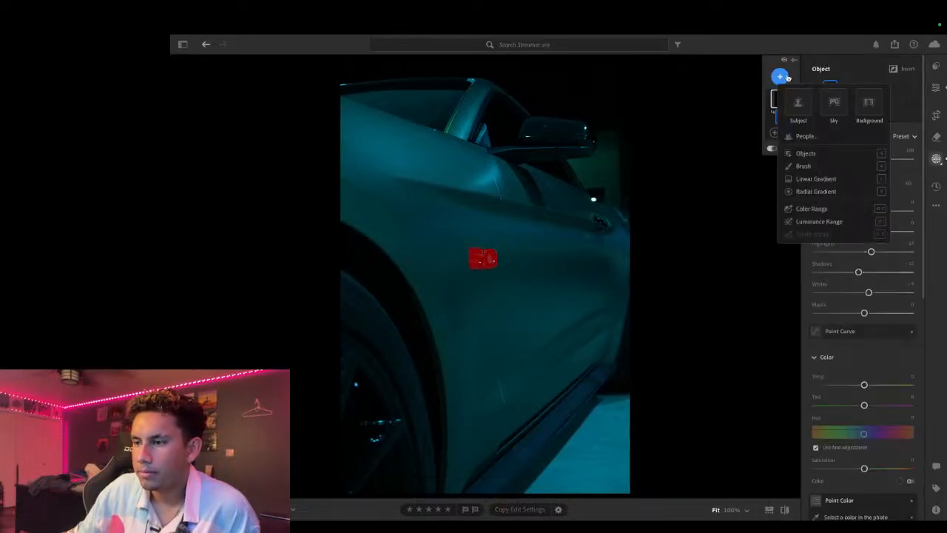
{"action": "left_click", "coordinate": [816, 179]}
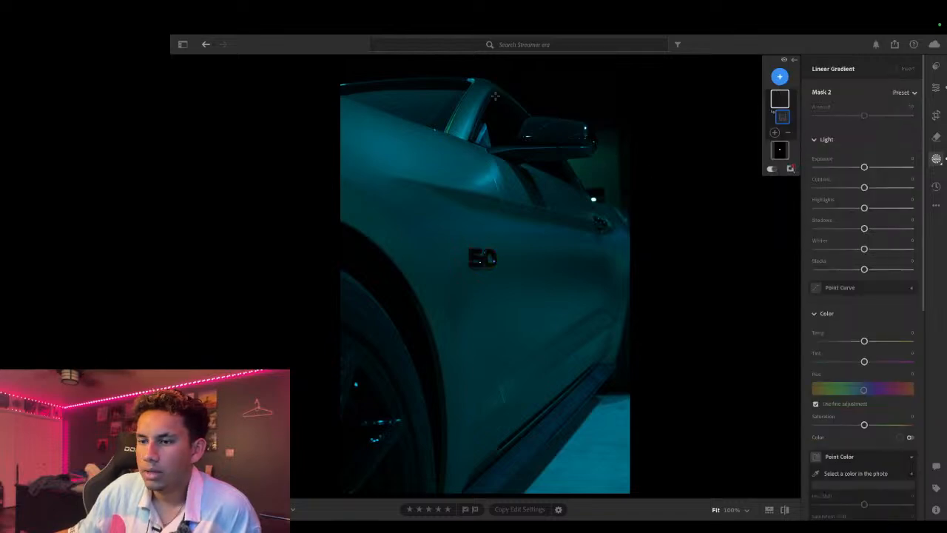
{"action": "mouse_move", "coordinate": [476, 80]}
{"action": "left_mouse_down"}
{"action": "mouse_move", "coordinate": [454, 144]}
{"action": "mouse_move", "coordinate": [437, 262]}
{"action": "left_mouse_up"}
{"action": "left_click_drag", "start_coordinate": [459, 172], "coordinate": [477, 81]}
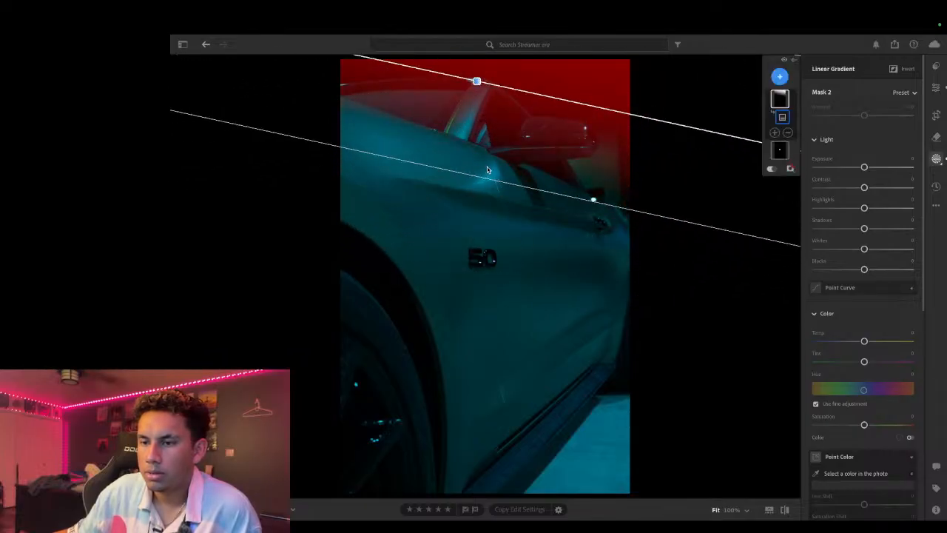
Step: Shift and widen the upper linear gradient slightly downward, and raise its Highlights to about +34 and Whites to +36
{"action": "left_click_drag", "start_coordinate": [484, 177], "coordinate": [482, 185]}
{"action": "left_click_drag", "start_coordinate": [476, 82], "coordinate": [428, 97]}
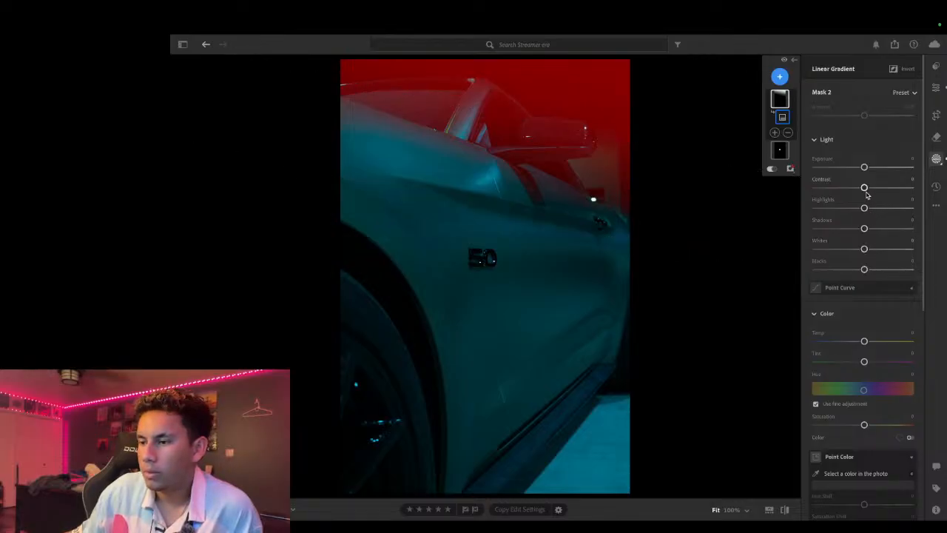
{"action": "left_click_drag", "start_coordinate": [865, 208], "coordinate": [882, 216]}
{"action": "left_click_drag", "start_coordinate": [865, 250], "coordinate": [882, 250]}
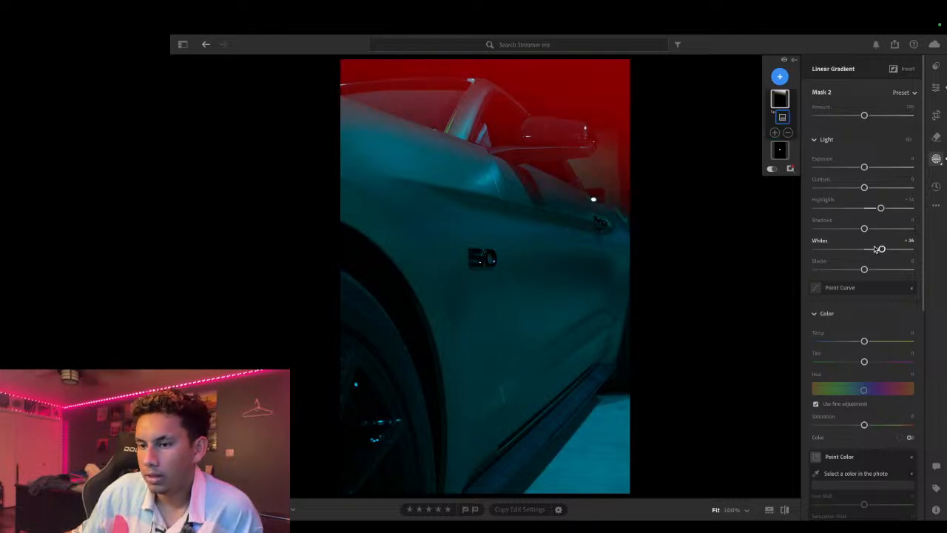
Step: Lower the upper gradient mask's Exposure to about -1 and its Clarity to about -24
{"action": "scroll", "coordinate": [888, 259], "scroll_direction": "down", "scroll_amount": 1}
{"action": "scroll", "coordinate": [888, 264], "scroll_direction": "down", "scroll_amount": 3}
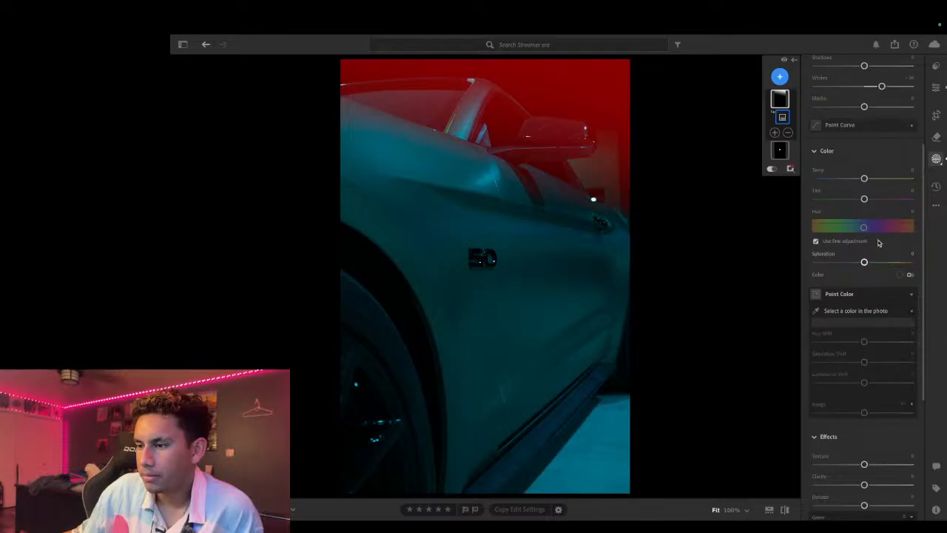
{"action": "scroll", "coordinate": [881, 271], "scroll_direction": "up", "scroll_amount": 1}
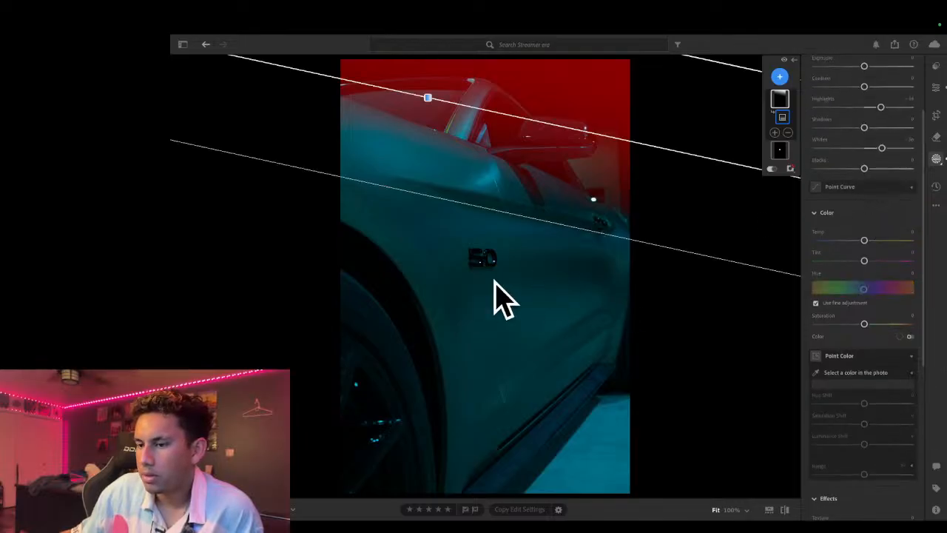
{"action": "scroll", "coordinate": [892, 200], "scroll_direction": "up", "scroll_amount": 1}
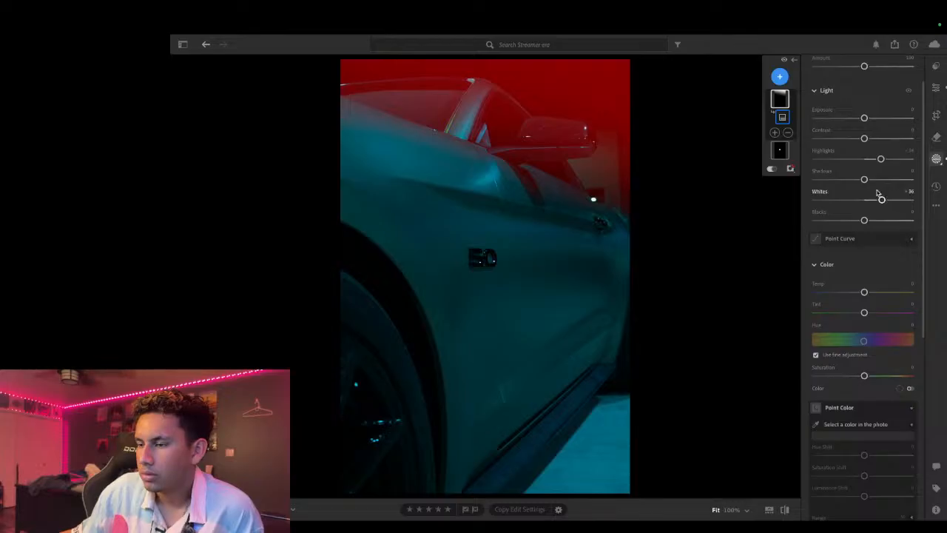
{"action": "mouse_move", "coordinate": [868, 121]}
{"action": "left_mouse_down"}
{"action": "mouse_move", "coordinate": [878, 121]}
{"action": "mouse_move", "coordinate": [854, 121]}
{"action": "left_mouse_up"}
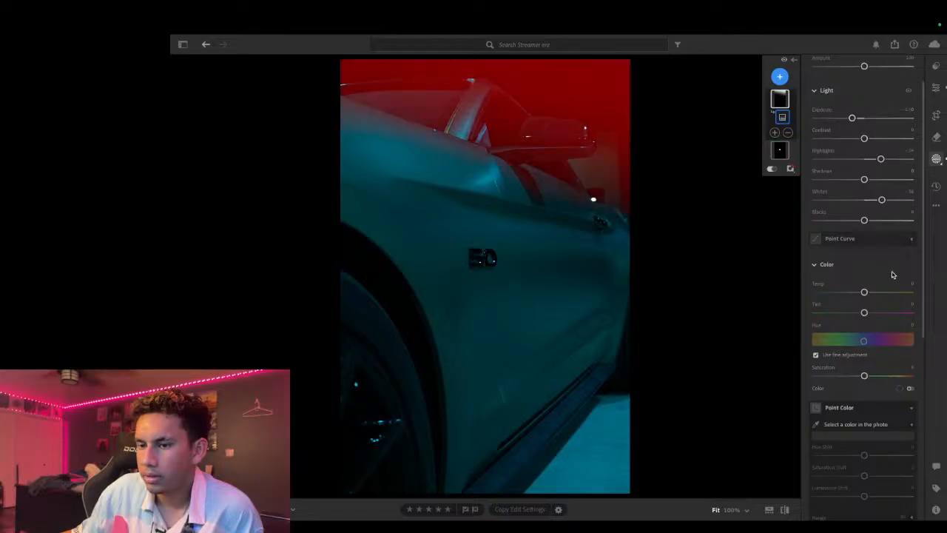
{"action": "scroll", "coordinate": [877, 289], "scroll_direction": "down", "scroll_amount": 5}
{"action": "left_click_drag", "start_coordinate": [864, 357], "coordinate": [855, 361]}
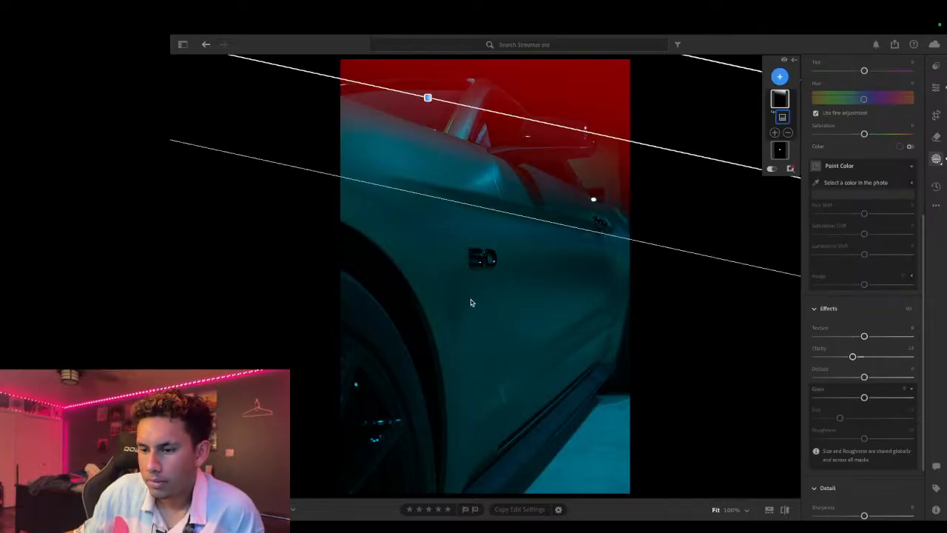
Step: Add a diagonal linear gradient mask over the pale ground beside the car, fading out along the side skirt
{"action": "left_click", "coordinate": [780, 76]}
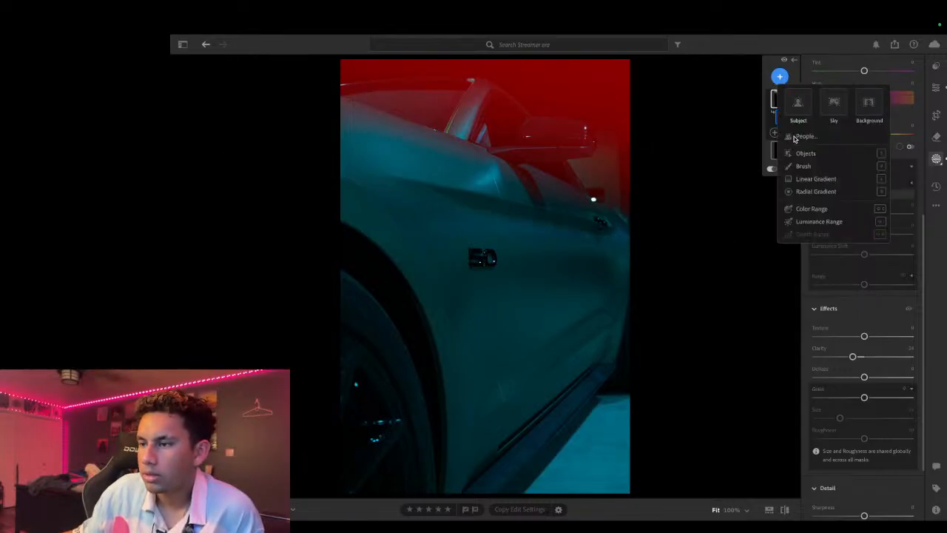
{"action": "left_click", "coordinate": [814, 179]}
{"action": "left_click_drag", "start_coordinate": [612, 454], "coordinate": [543, 388]}
{"action": "left_click_drag", "start_coordinate": [577, 422], "coordinate": [543, 400]}
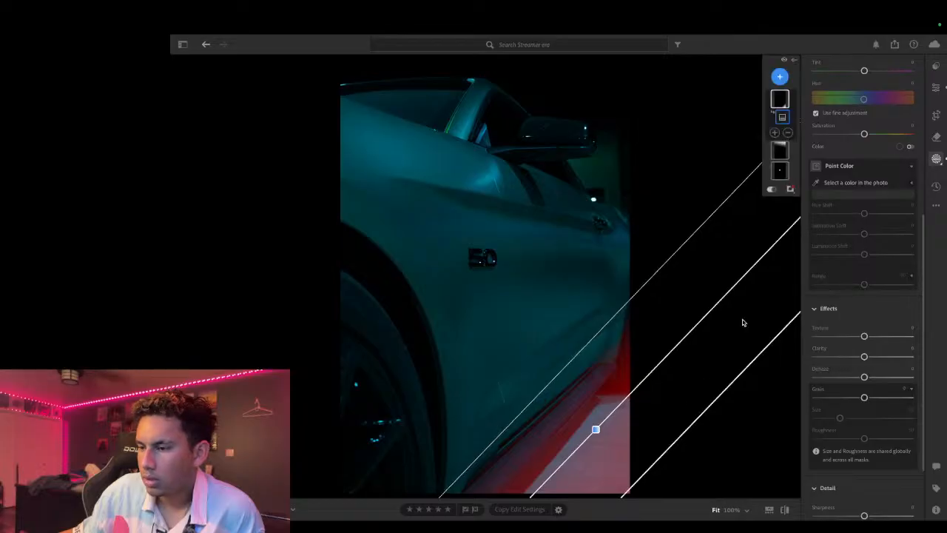
Step: Adjust the ground gradient mask's light: Exposure about -0.5, Contrast +24, Shadows -17, Whites about +28 and Blacks about -8
{"action": "scroll", "coordinate": [858, 169], "scroll_direction": "up", "scroll_amount": 4}
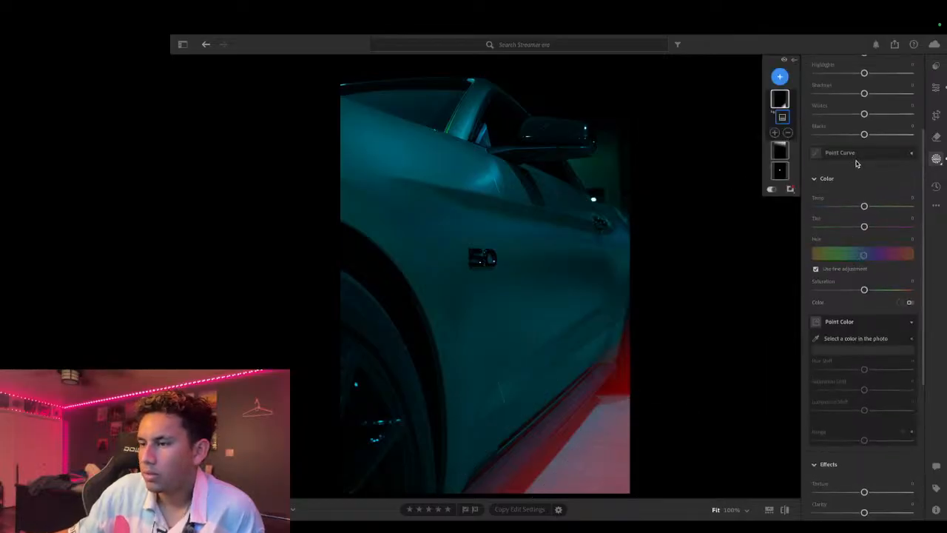
{"action": "scroll", "coordinate": [856, 163], "scroll_direction": "up", "scroll_amount": 3}
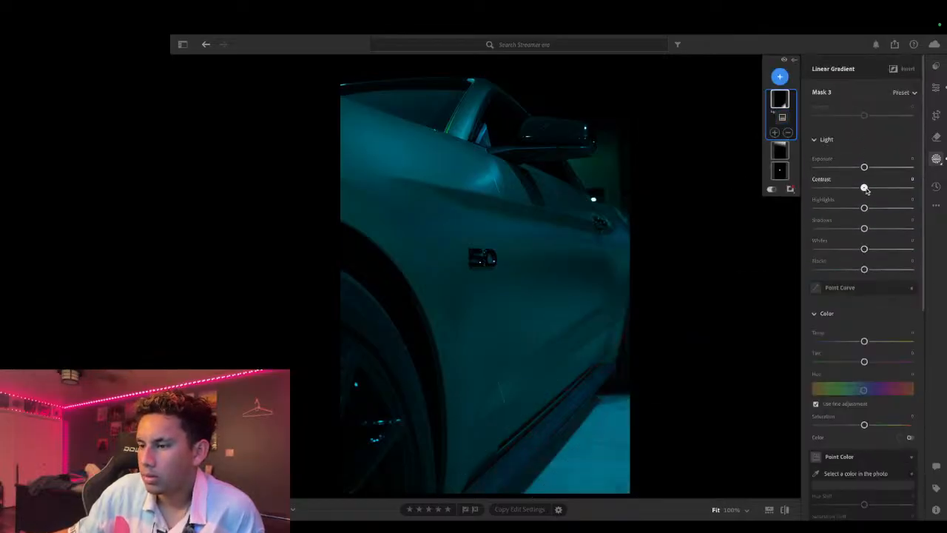
{"action": "left_click_drag", "start_coordinate": [874, 189], "coordinate": [877, 209]}
{"action": "mouse_move", "coordinate": [868, 172]}
{"action": "left_mouse_down"}
{"action": "mouse_move", "coordinate": [879, 171]}
{"action": "mouse_move", "coordinate": [848, 170]}
{"action": "mouse_move", "coordinate": [862, 177]}
{"action": "left_mouse_up"}
{"action": "left_click_drag", "start_coordinate": [867, 232], "coordinate": [863, 274]}
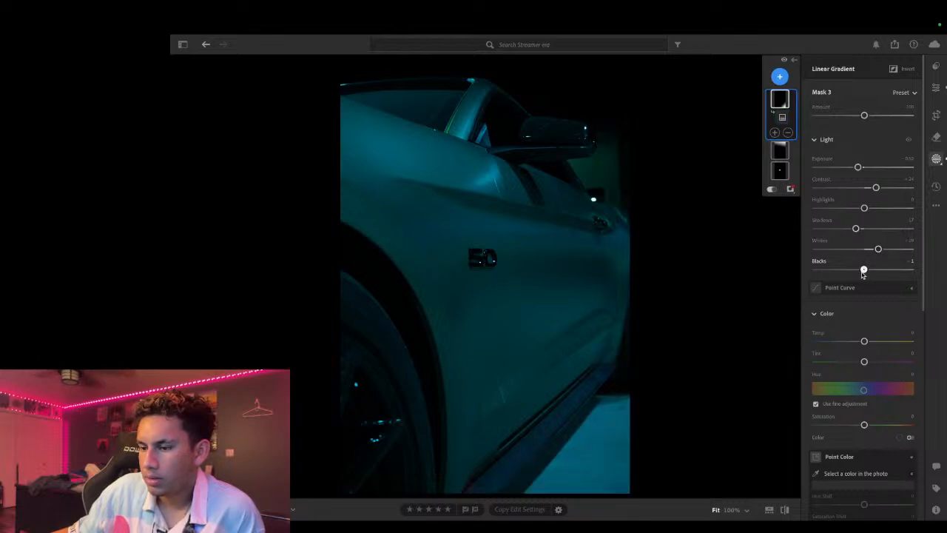
Step: Set the ground gradient mask's Texture to +27, Sharpness to about +22 and Clarity to about -24, and close masking
{"action": "scroll", "coordinate": [871, 245], "scroll_direction": "down", "scroll_amount": 3}
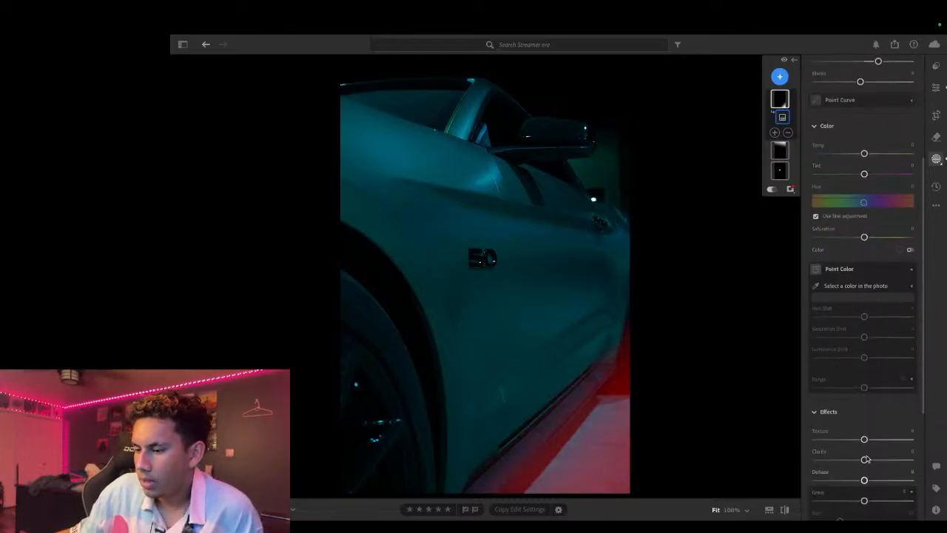
{"action": "left_click_drag", "start_coordinate": [866, 442], "coordinate": [878, 442]}
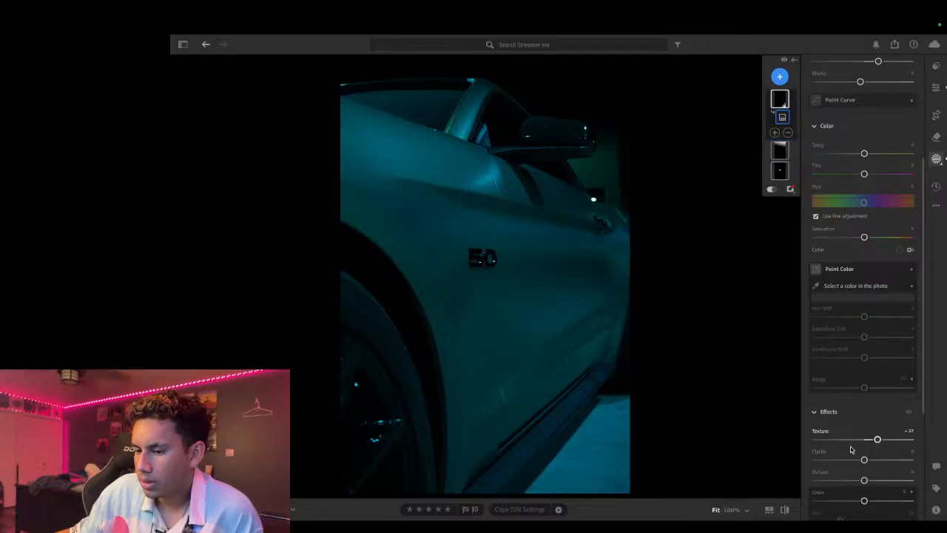
{"action": "scroll", "coordinate": [836, 450], "scroll_direction": "down", "scroll_amount": 1}
{"action": "scroll", "coordinate": [835, 450], "scroll_direction": "down", "scroll_amount": 2}
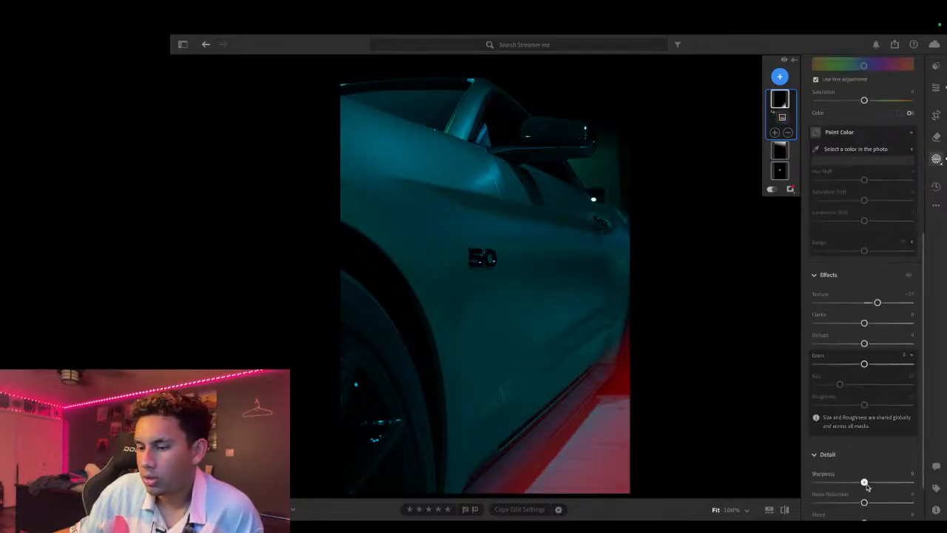
{"action": "left_click_drag", "start_coordinate": [864, 482], "coordinate": [876, 482]}
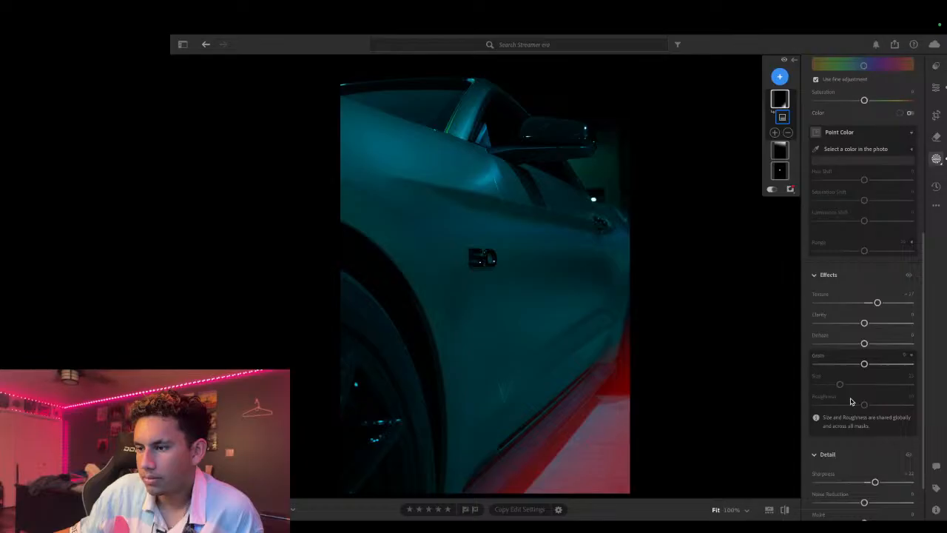
{"action": "left_click_drag", "start_coordinate": [865, 323], "coordinate": [857, 324]}
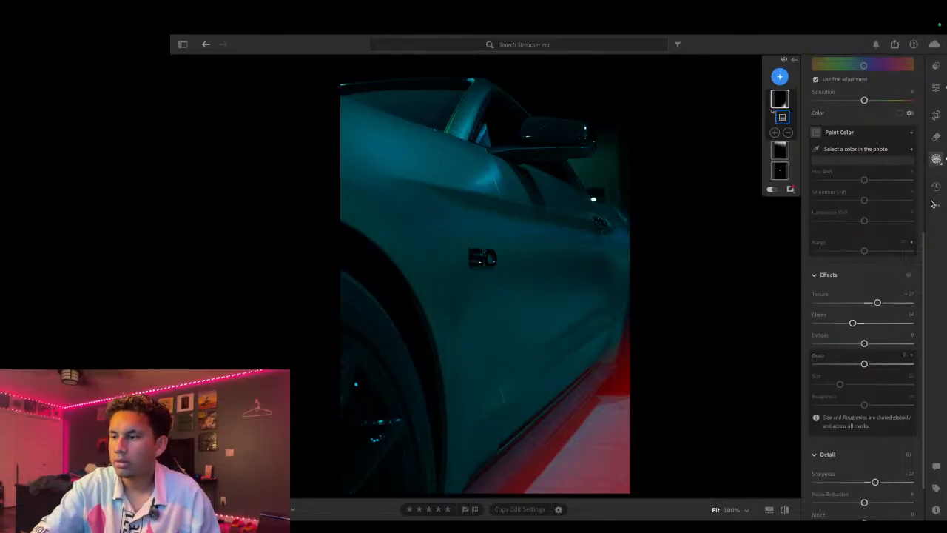
{"action": "left_click", "coordinate": [936, 161]}
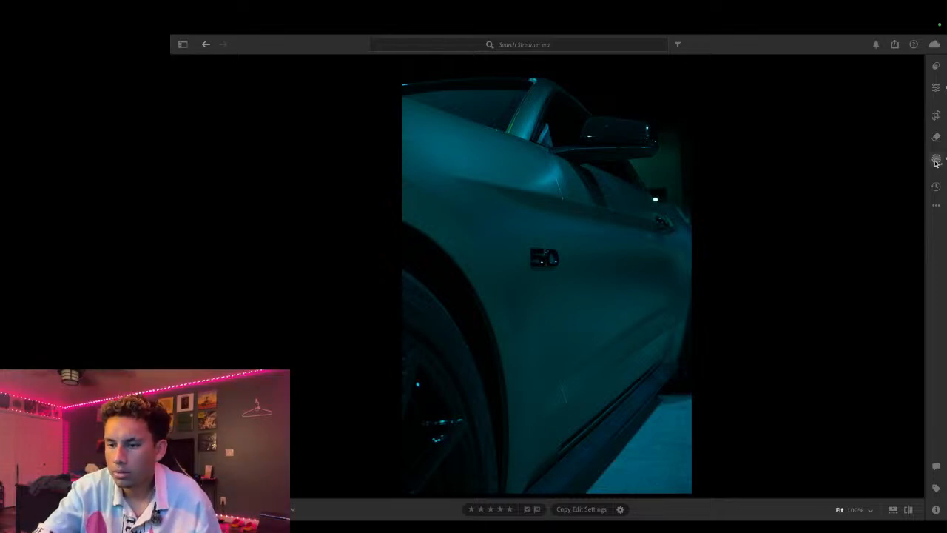
Step: Compare the fender photo repeatedly with its unedited original
{"action": "key", "text": "backslash"}
{"action": "key", "text": "backslash"}
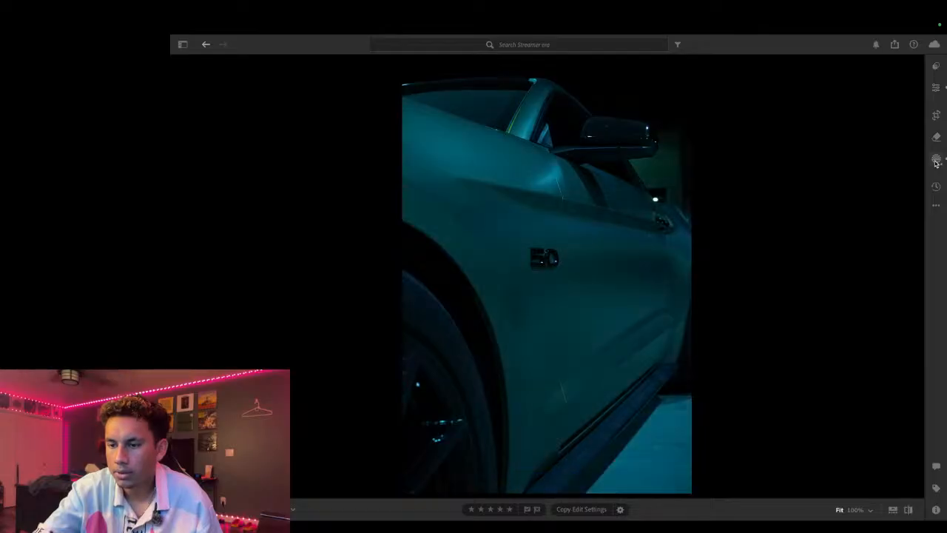
{"action": "key", "text": "backslash"}
{"action": "key", "text": "backslash"}
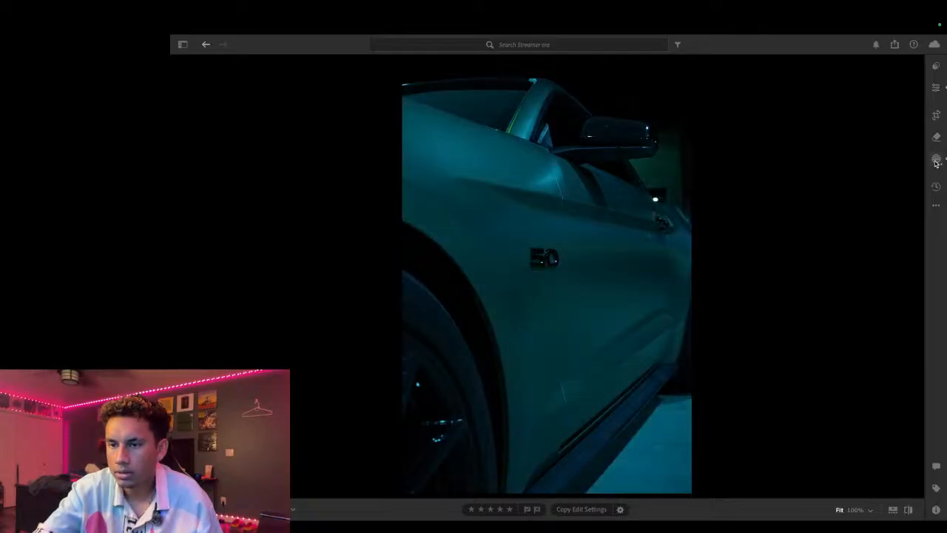
{"action": "key", "text": "backslash"}
{"action": "key", "text": "backslash"}
{"action": "key", "text": "backslash"}
{"action": "key", "text": "backslash"}
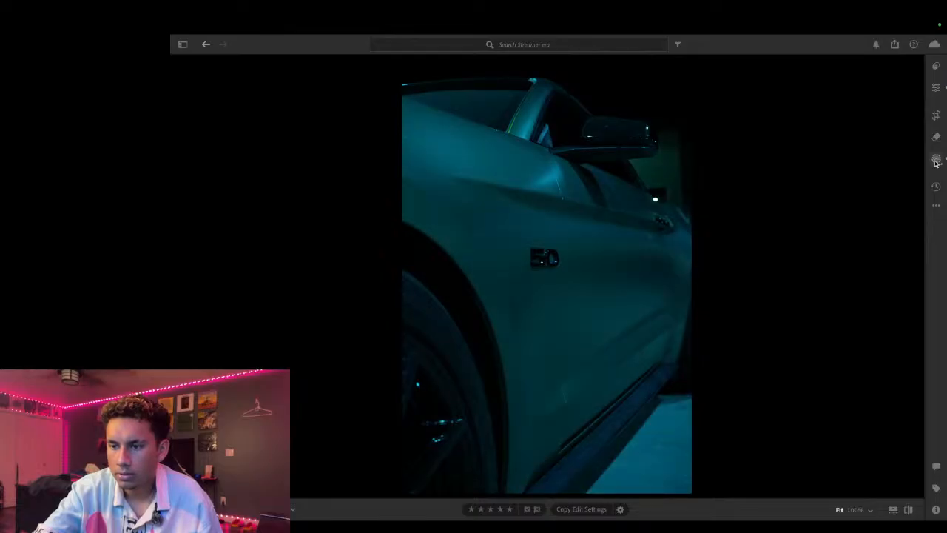
{"action": "key", "text": "backslash"}
{"action": "key", "text": "backslash"}
{"action": "key", "text": "backslash"}
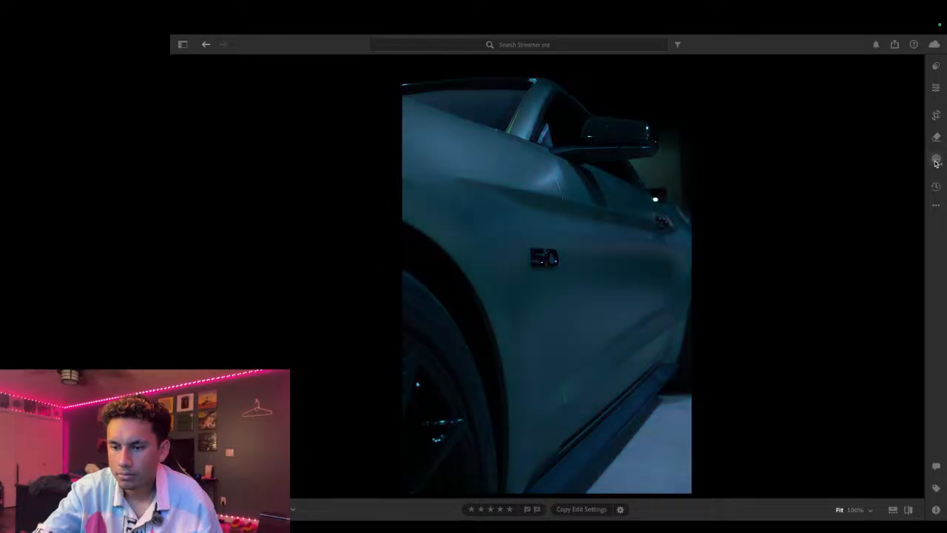
{"action": "key", "text": "backslash"}
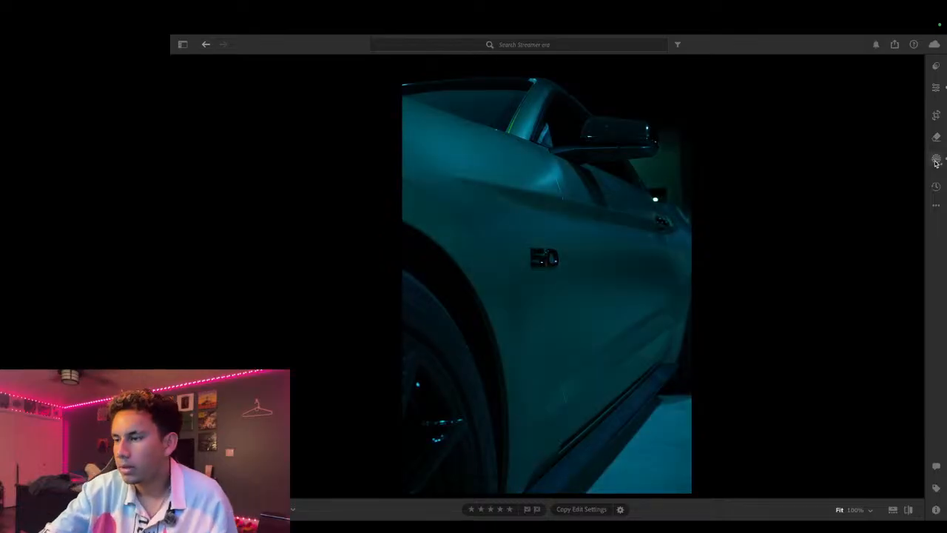
Step: Add a radial gradient mask with Feather 100 covering the front wheel and its wheel arch
{"action": "left_click", "coordinate": [936, 164]}
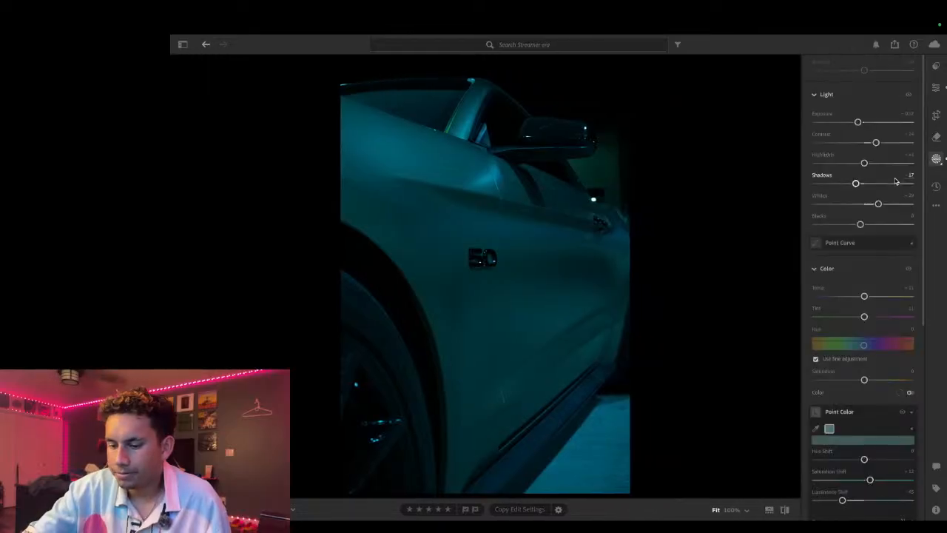
{"action": "key", "text": "r"}
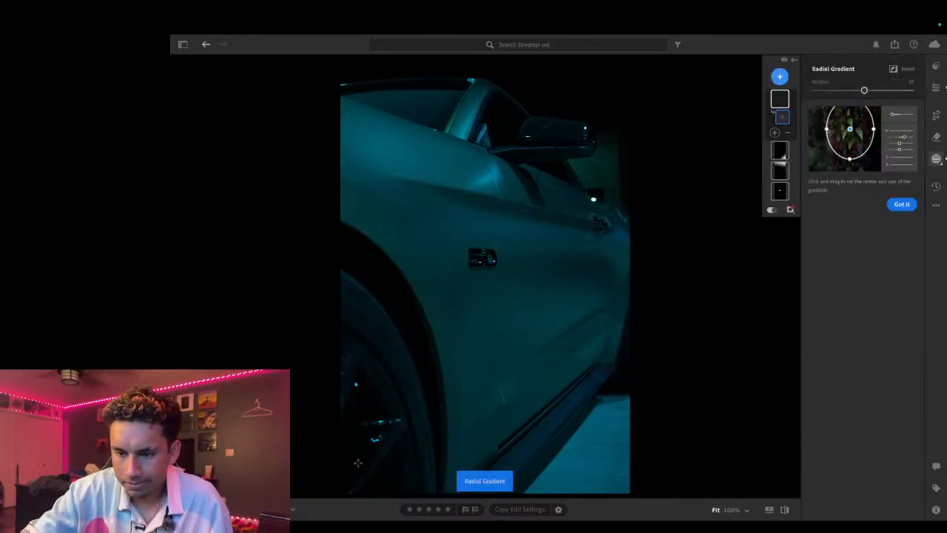
{"action": "mouse_move", "coordinate": [353, 446]}
{"action": "left_mouse_down"}
{"action": "mouse_move", "coordinate": [378, 392]}
{"action": "mouse_move", "coordinate": [368, 294]}
{"action": "mouse_move", "coordinate": [415, 307]}
{"action": "mouse_move", "coordinate": [433, 301]}
{"action": "mouse_move", "coordinate": [423, 281]}
{"action": "left_mouse_up"}
{"action": "left_click_drag", "start_coordinate": [353, 281], "coordinate": [353, 267]}
{"action": "left_click_drag", "start_coordinate": [421, 419], "coordinate": [434, 435]}
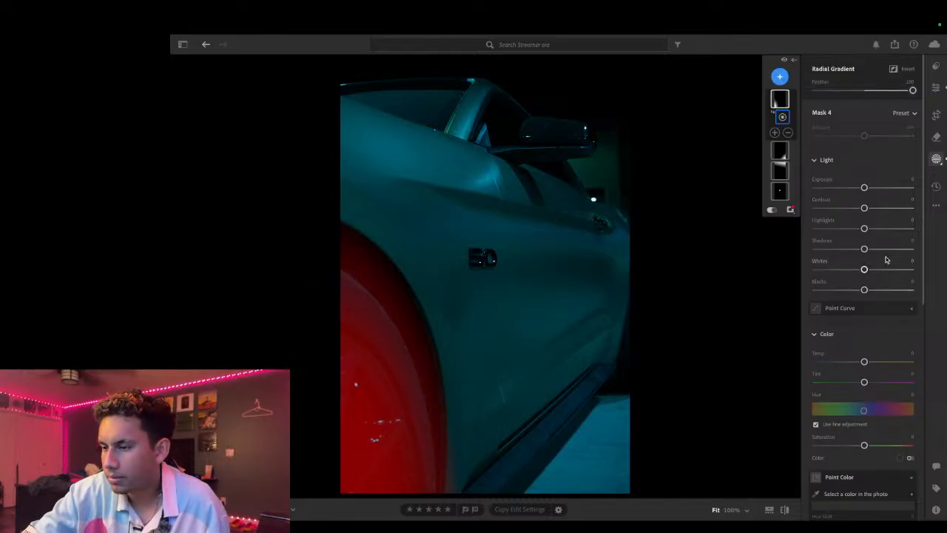
Step: Raise the wheel mask's Texture to +17 and its Clarity to about +18
{"action": "scroll", "coordinate": [877, 310], "scroll_direction": "down", "scroll_amount": 8}
{"action": "left_click_drag", "start_coordinate": [865, 363], "coordinate": [873, 343]}
{"action": "scroll", "coordinate": [873, 344], "scroll_direction": "up", "scroll_amount": 5}
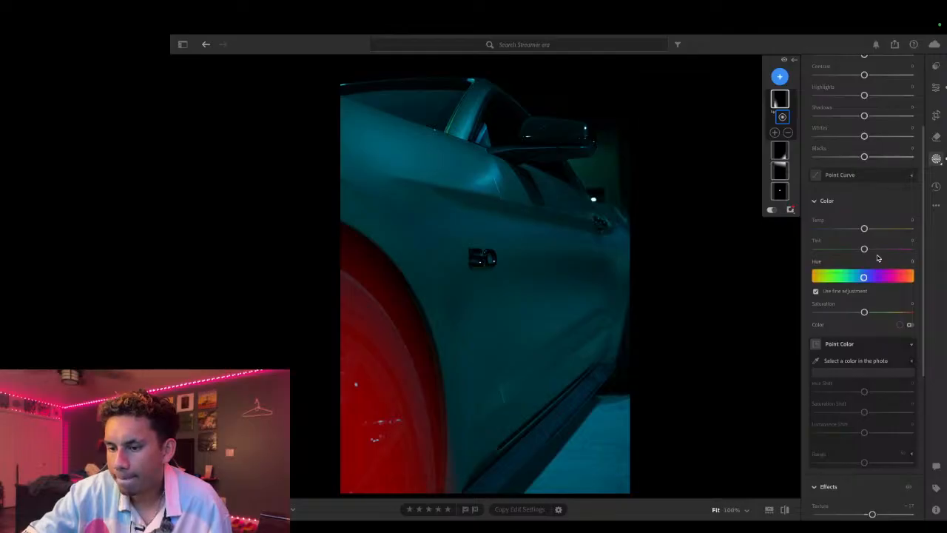
Step: Adjust the wheel mask's light: Whites +27, Highlights +24, Exposure about +0.2 and Contrast about -16
{"action": "scroll", "coordinate": [877, 257], "scroll_direction": "up", "scroll_amount": 3}
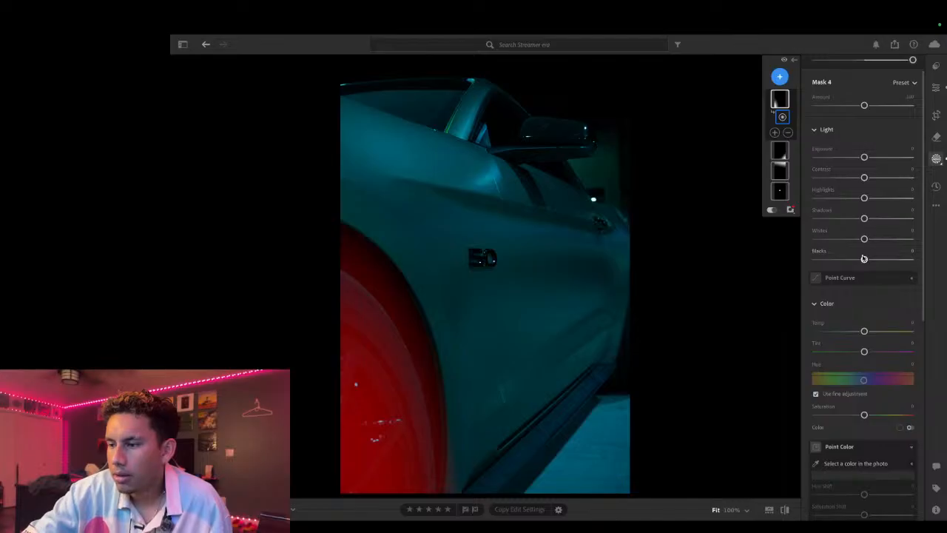
{"action": "left_click_drag", "start_coordinate": [865, 240], "coordinate": [877, 241]}
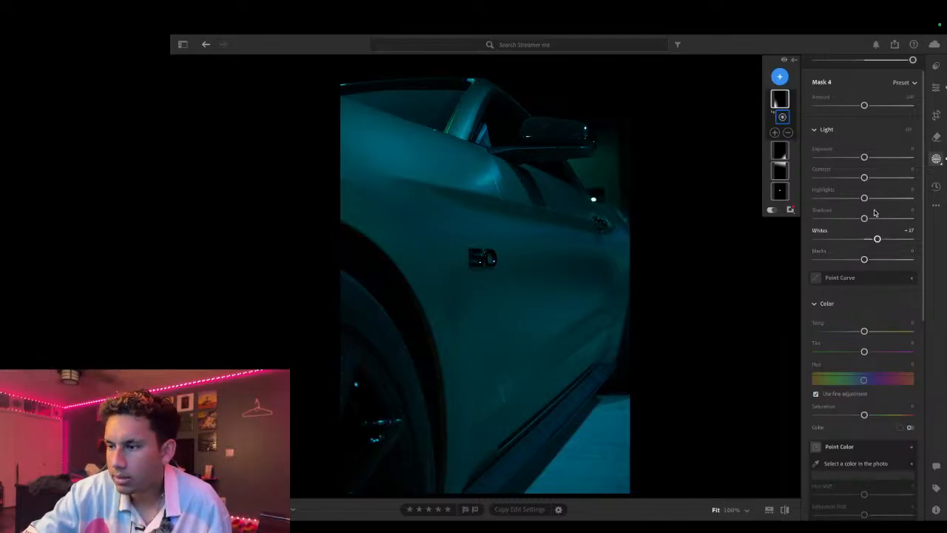
{"action": "mouse_move", "coordinate": [864, 199]}
{"action": "left_mouse_down"}
{"action": "mouse_move", "coordinate": [885, 199]}
{"action": "mouse_move", "coordinate": [876, 207]}
{"action": "left_mouse_up"}
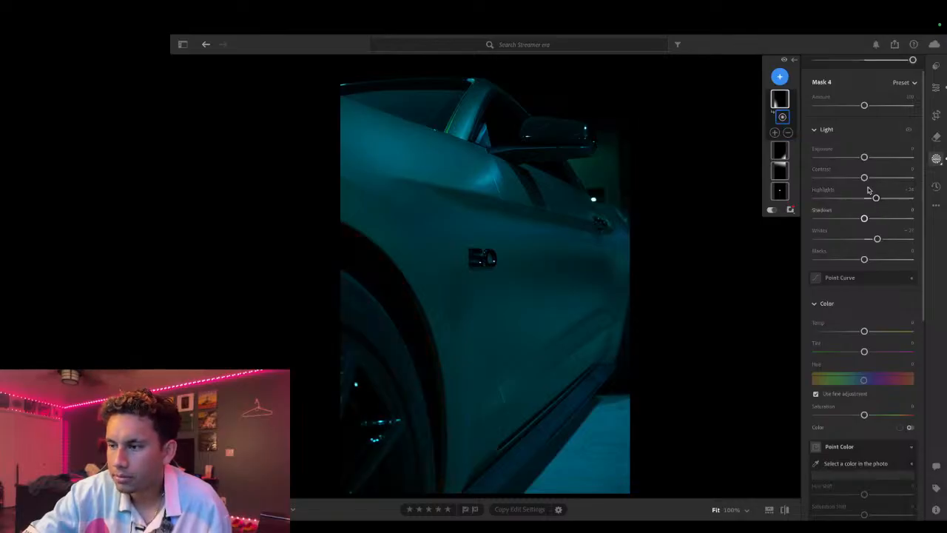
{"action": "left_click_drag", "start_coordinate": [865, 158], "coordinate": [868, 159]}
{"action": "scroll", "coordinate": [867, 219], "scroll_direction": "down", "scroll_amount": 1}
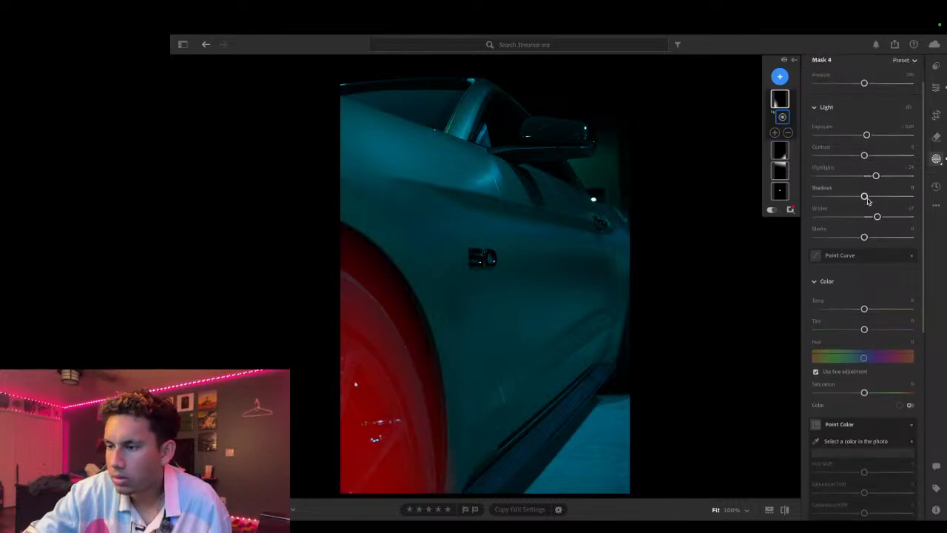
{"action": "left_click_drag", "start_coordinate": [865, 155], "coordinate": [856, 158]}
Step: Lower the wheel mask's Sharpness to about -17
{"action": "scroll", "coordinate": [855, 326], "scroll_direction": "down", "scroll_amount": 5}
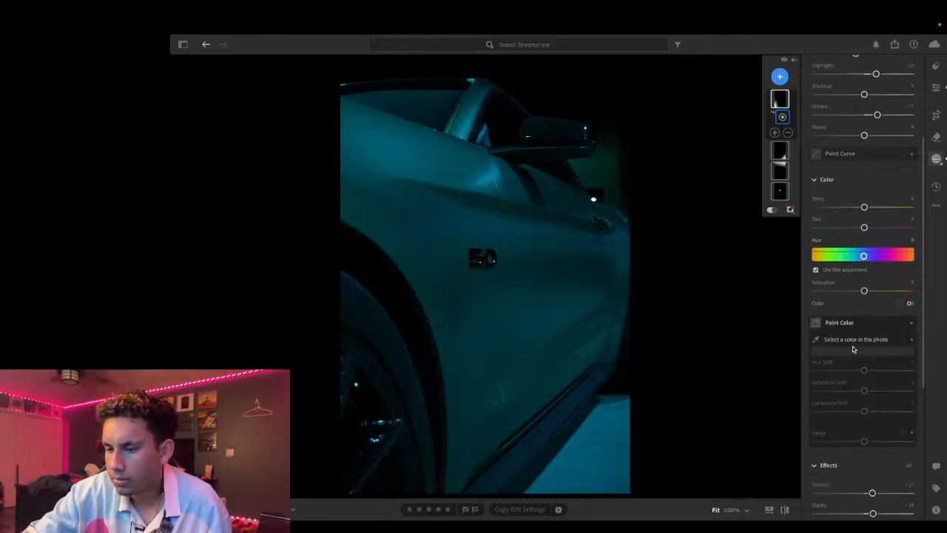
{"action": "scroll", "coordinate": [853, 348], "scroll_direction": "down", "scroll_amount": 5}
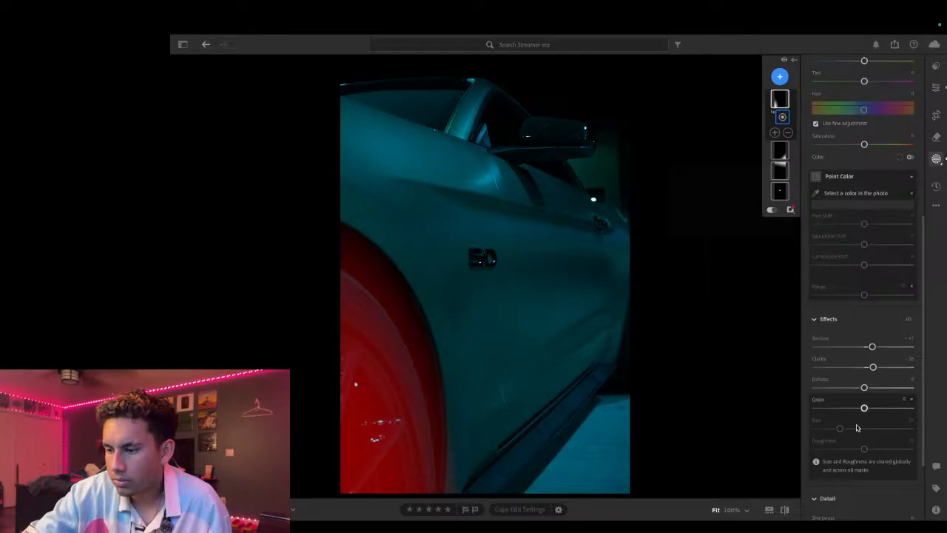
{"action": "scroll", "coordinate": [854, 464], "scroll_direction": "down", "scroll_amount": 3}
{"action": "left_click_drag", "start_coordinate": [863, 458], "coordinate": [857, 458]}
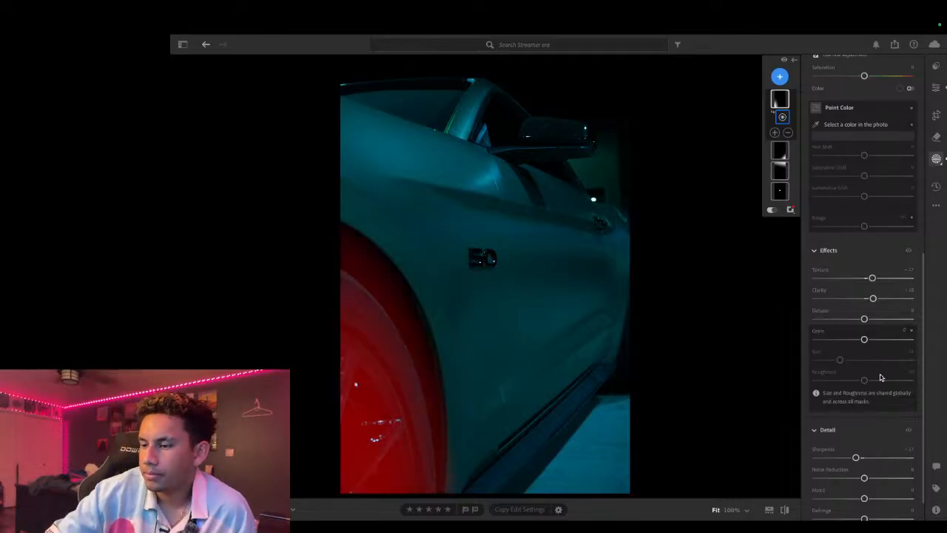
{"action": "scroll", "coordinate": [880, 378], "scroll_direction": "up", "scroll_amount": 1}
{"action": "scroll", "coordinate": [880, 377], "scroll_direction": "up", "scroll_amount": 3}
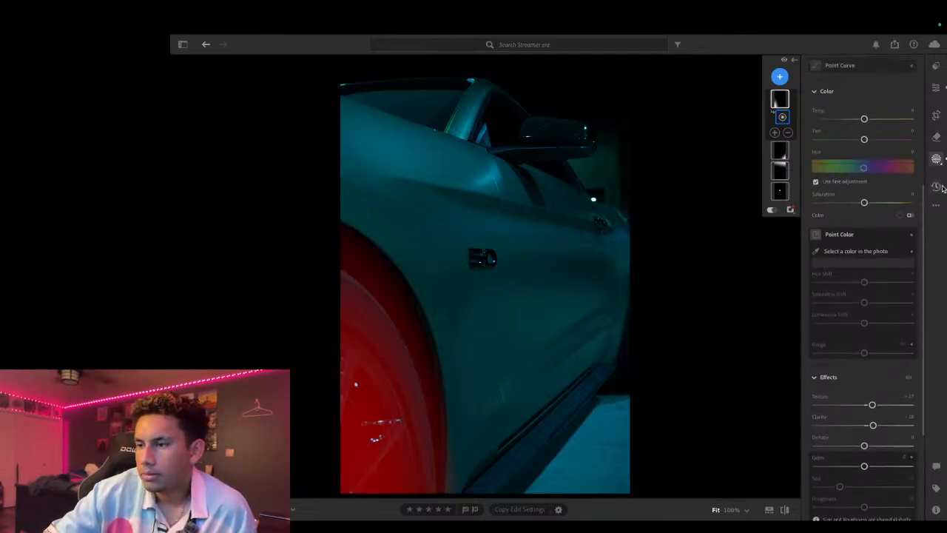
Step: Leave masking on the fender shot, compare it with the neighbouring rear-wheel photo, and return to the album grid
{"action": "left_click", "coordinate": [937, 162]}
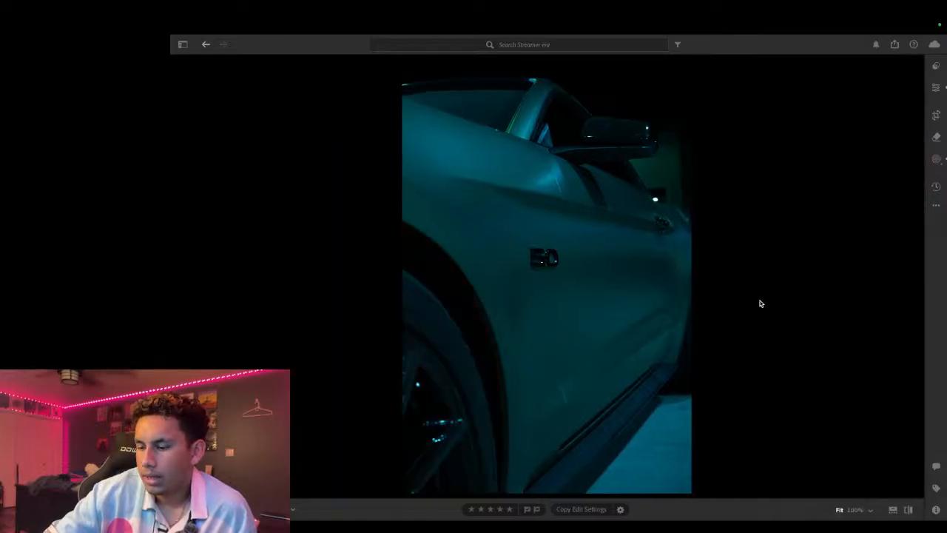
{"action": "key", "text": "Right"}
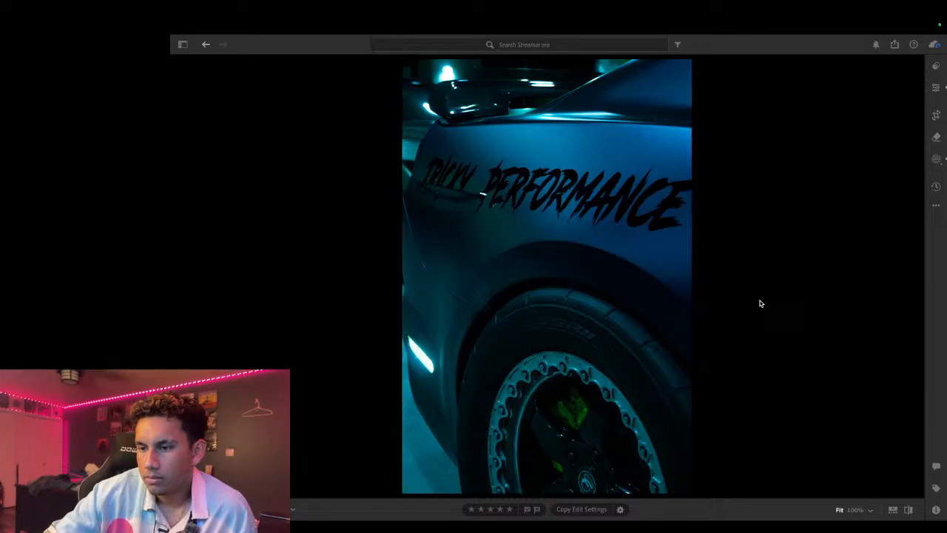
{"action": "key", "text": "Right"}
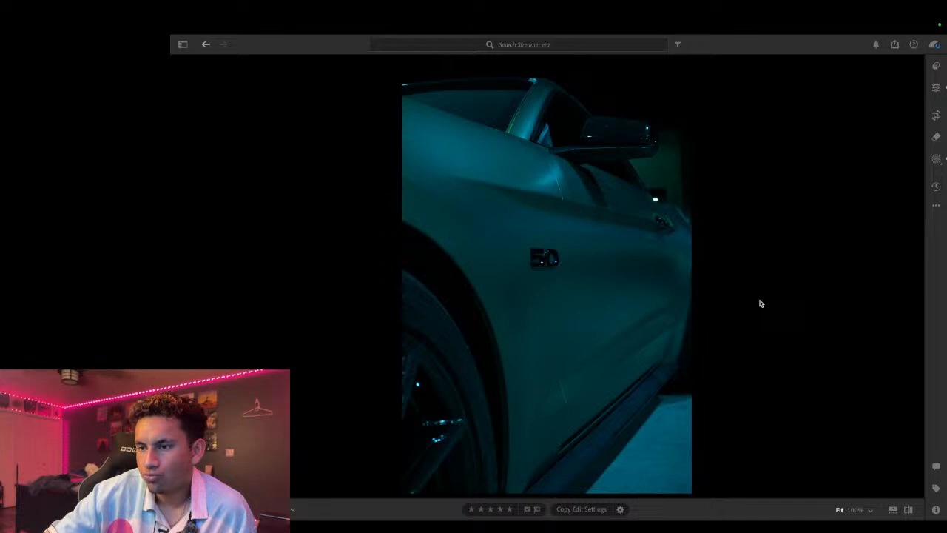
{"action": "key", "text": "g"}
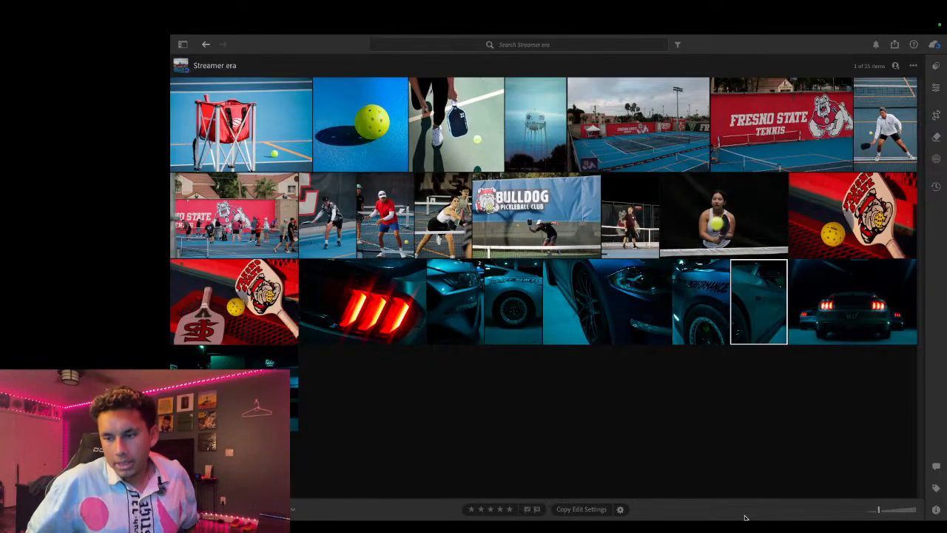
Step: Open the rear shot of the three Mustangs and crop a thin strip off the bottom of the frame
{"action": "double_click", "coordinate": [854, 317]}
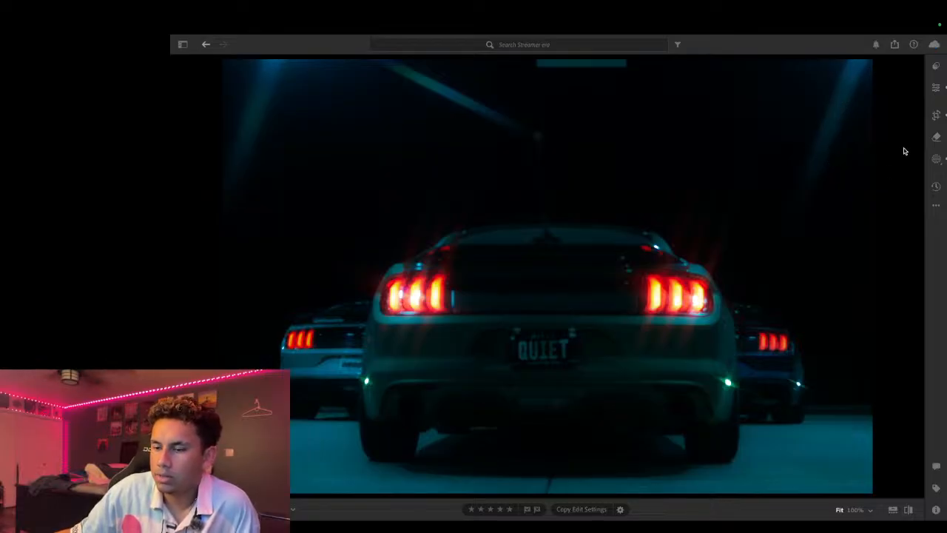
{"action": "left_click", "coordinate": [936, 115]}
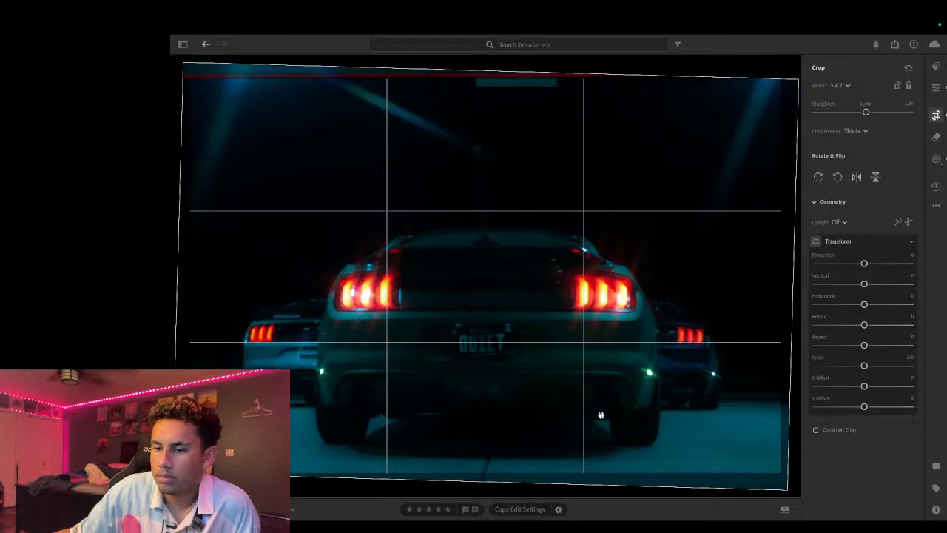
{"action": "left_click_drag", "start_coordinate": [482, 475], "coordinate": [484, 464]}
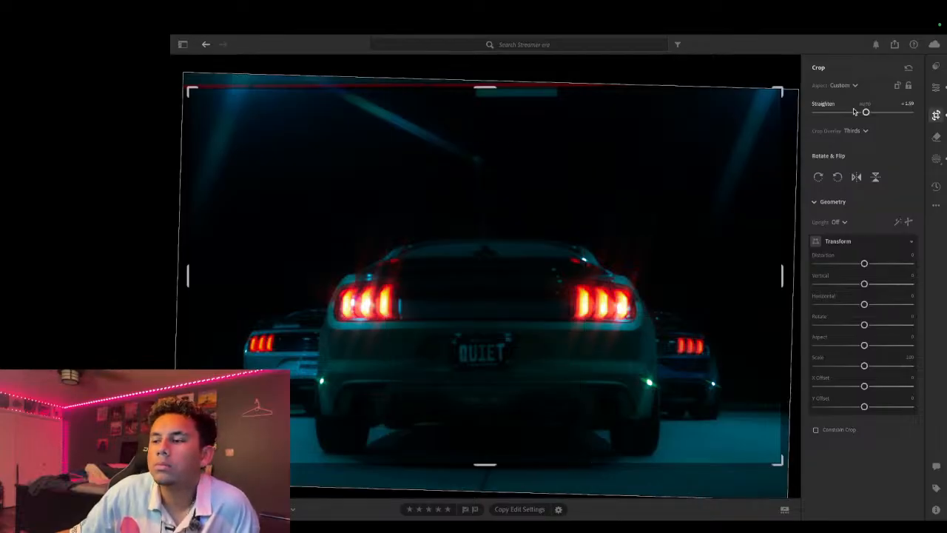
{"action": "left_click", "coordinate": [937, 116]}
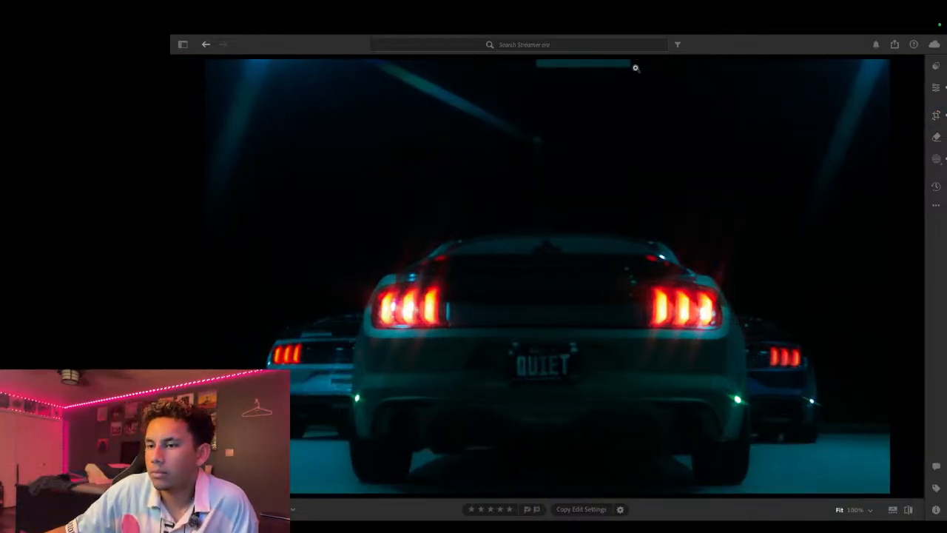
Step: Crop the rear shot's upper edge slightly lower to cut out the teal strip above the cars
{"action": "left_click", "coordinate": [936, 117]}
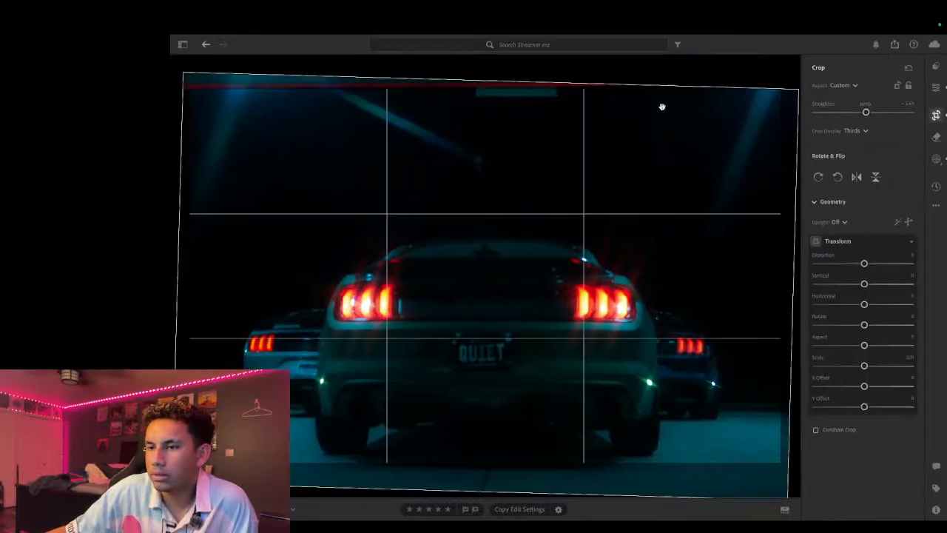
{"action": "left_click_drag", "start_coordinate": [489, 90], "coordinate": [489, 94]}
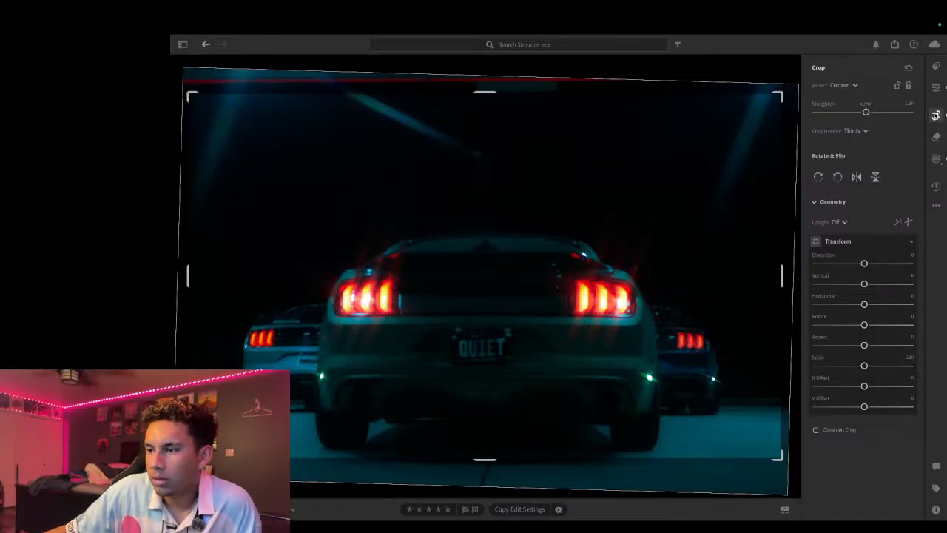
{"action": "left_click", "coordinate": [936, 115]}
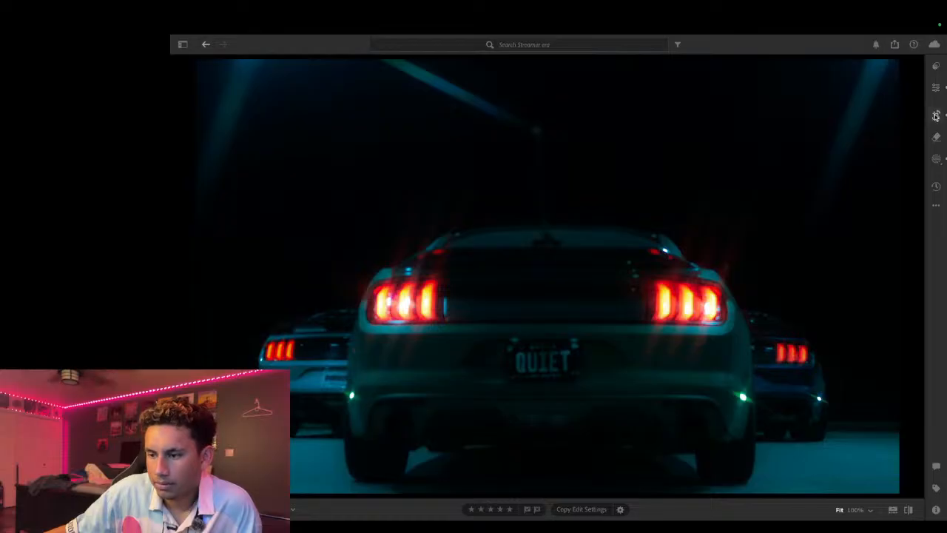
{"action": "left_click", "coordinate": [936, 115]}
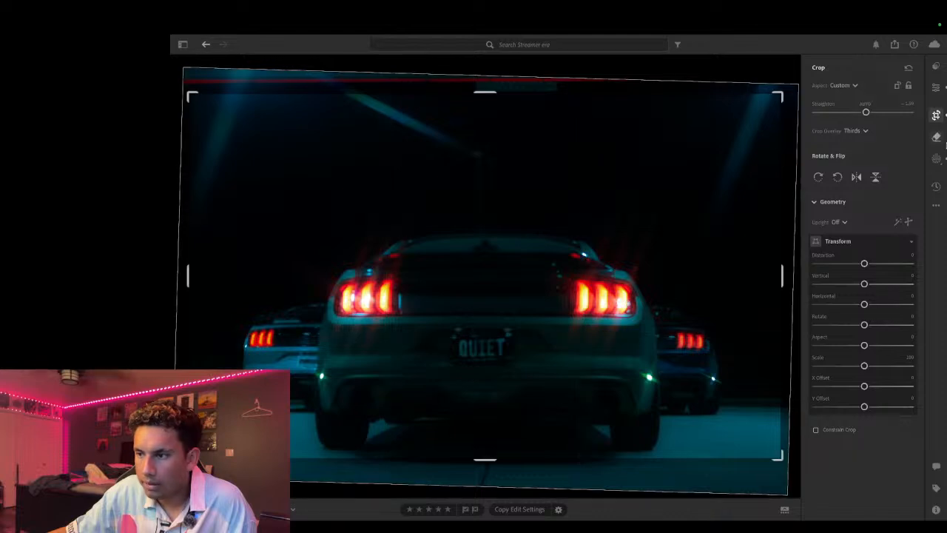
{"action": "left_click", "coordinate": [937, 118]}
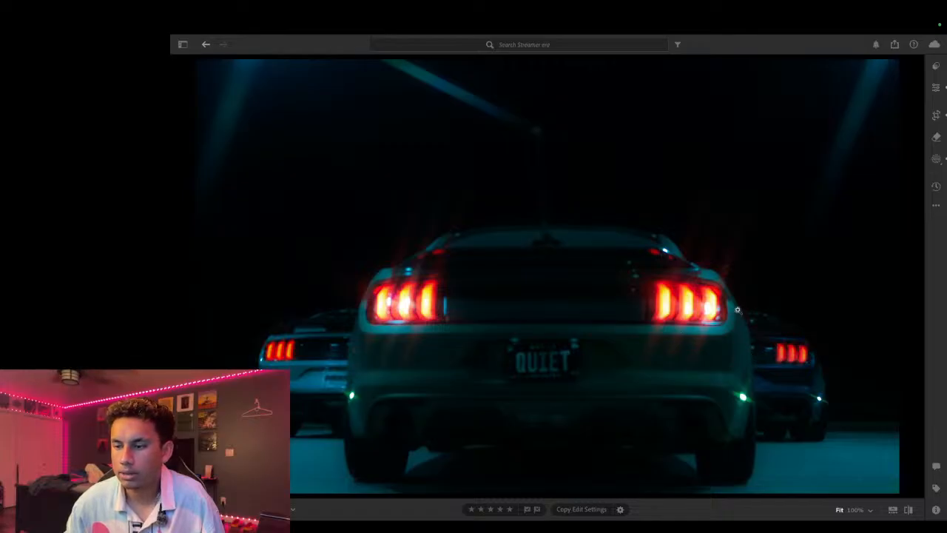
Step: Open the front shot of the three Mustangs outside the Krispy Krunchy Chicken store and send it to Photoshop for editing
{"action": "key", "text": "g"}
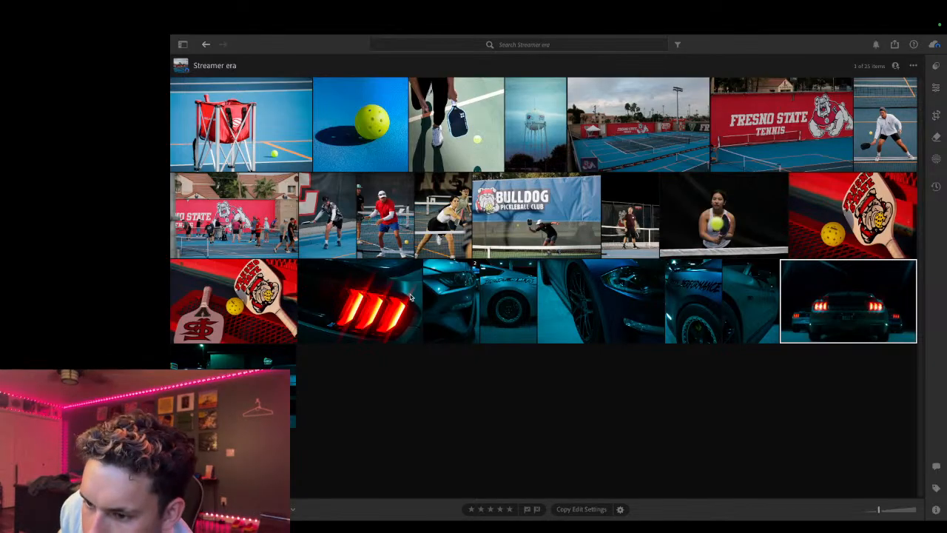
{"action": "double_click", "coordinate": [244, 377]}
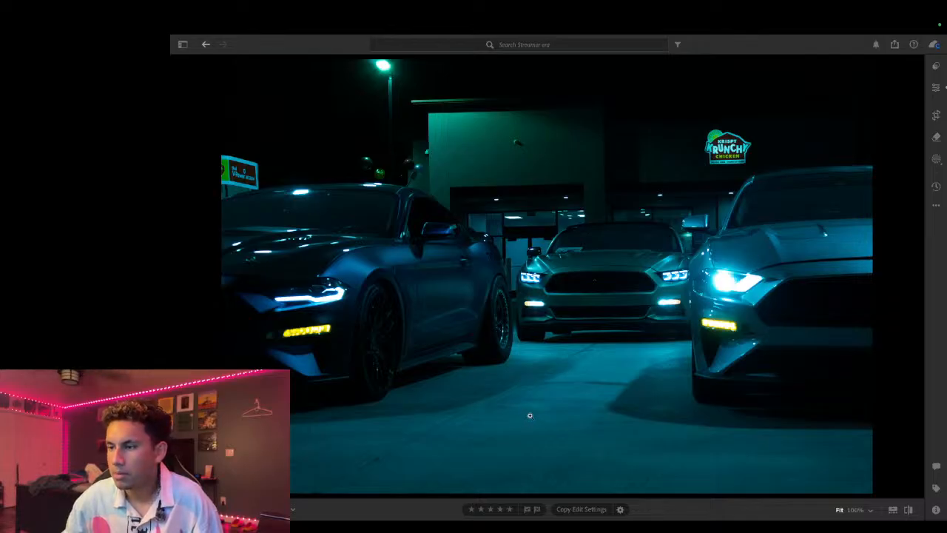
{"action": "key", "text": "g"}
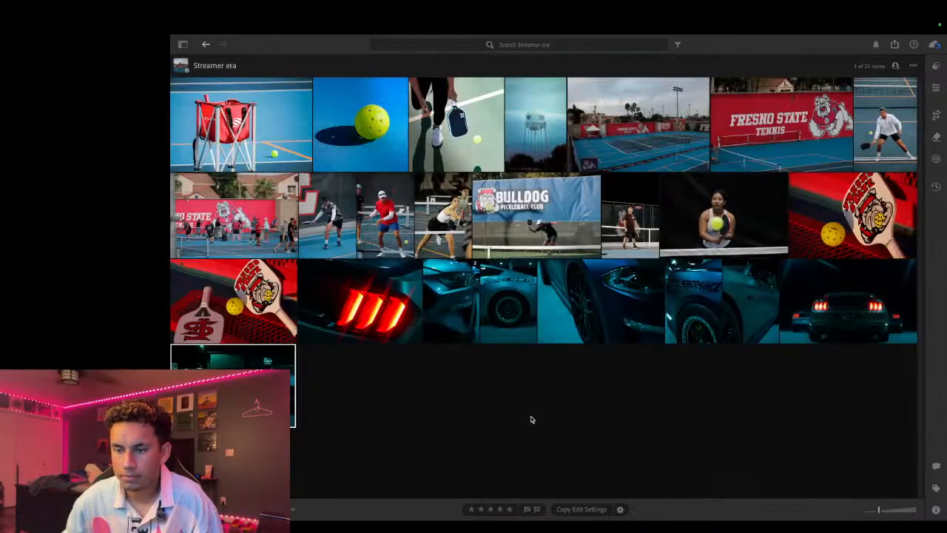
{"action": "key", "text": "d"}
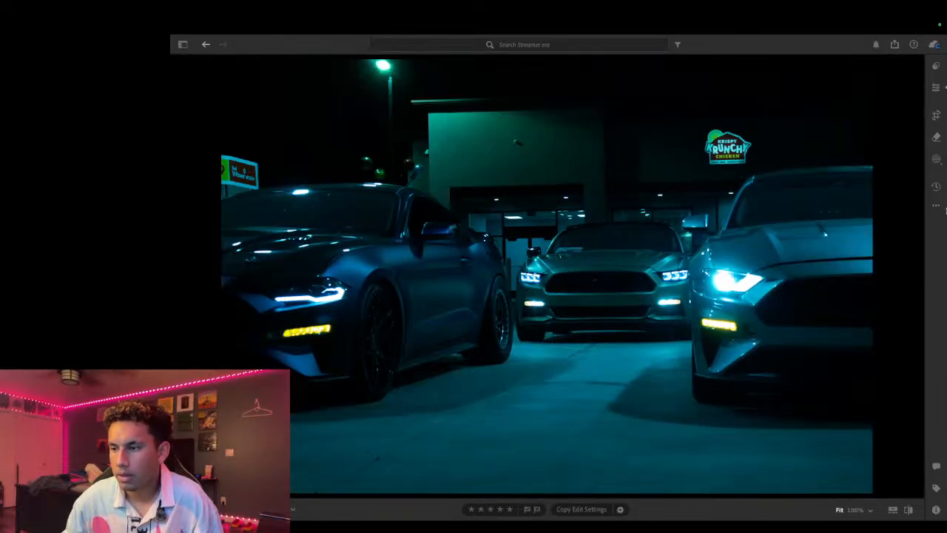
{"action": "left_click", "coordinate": [936, 208]}
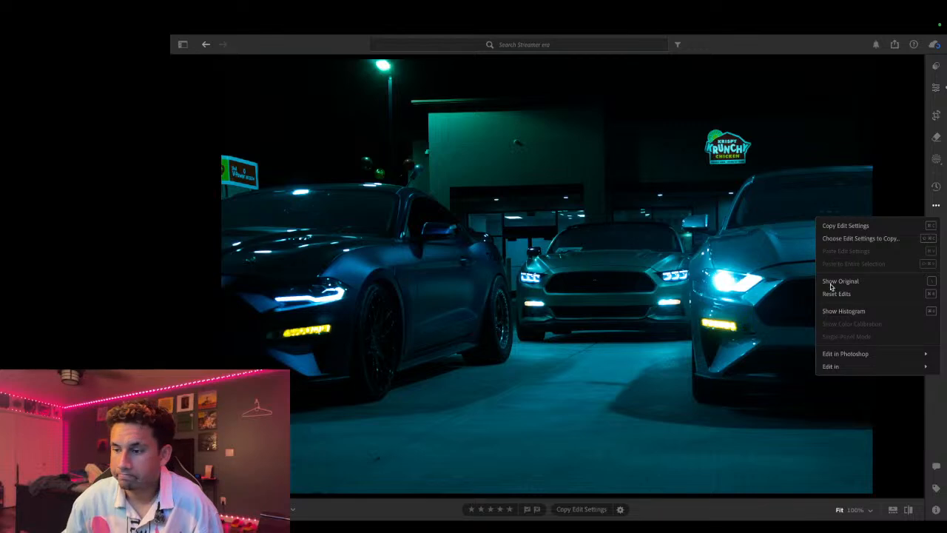
{"action": "left_click", "coordinate": [843, 361]}
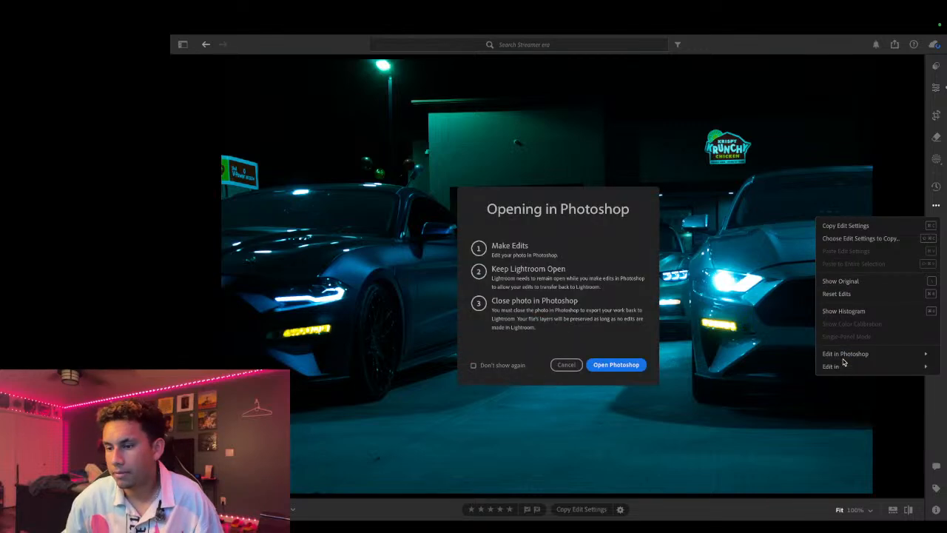
{"action": "left_click", "coordinate": [625, 362]}
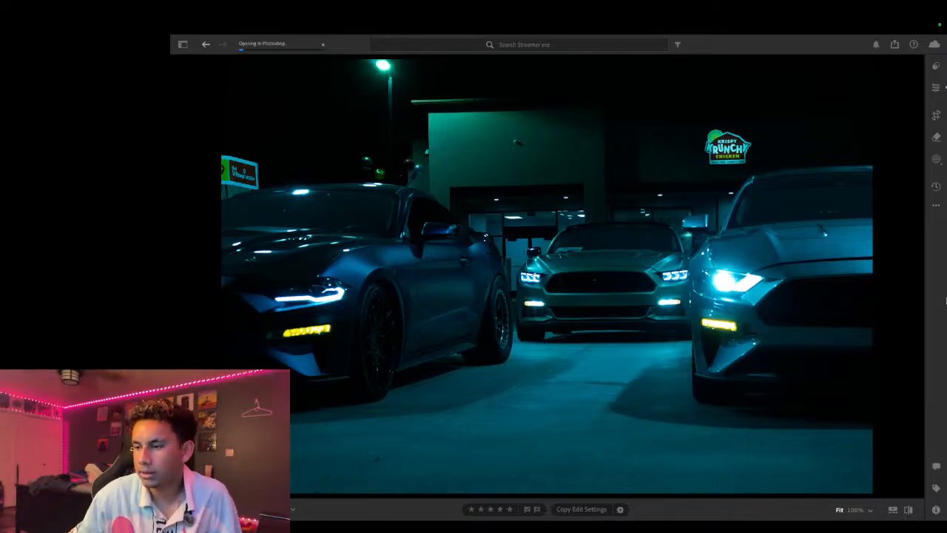
Step: Close the Spotify and Messages windows behind the Photoshop window
{"action": "mouse_move", "coordinate": [940, 307]}
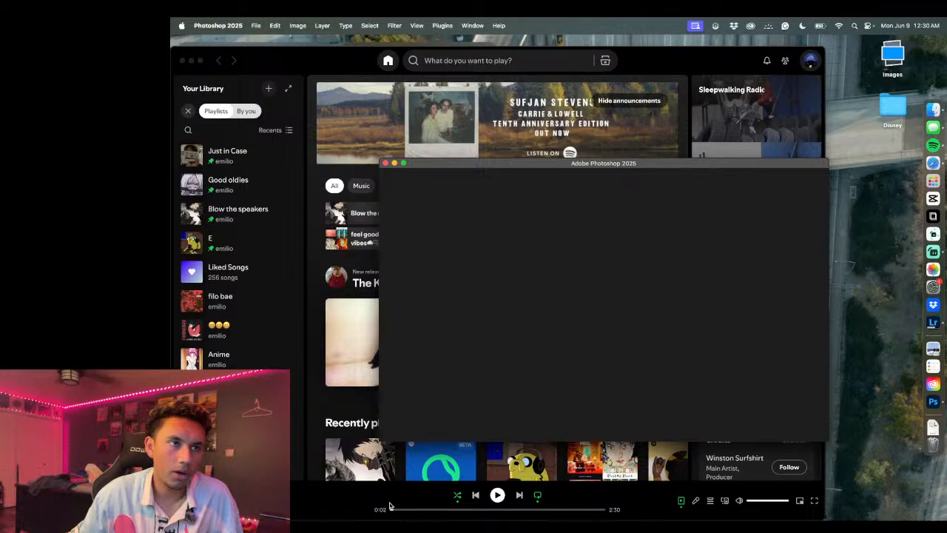
{"action": "left_click", "coordinate": [182, 62]}
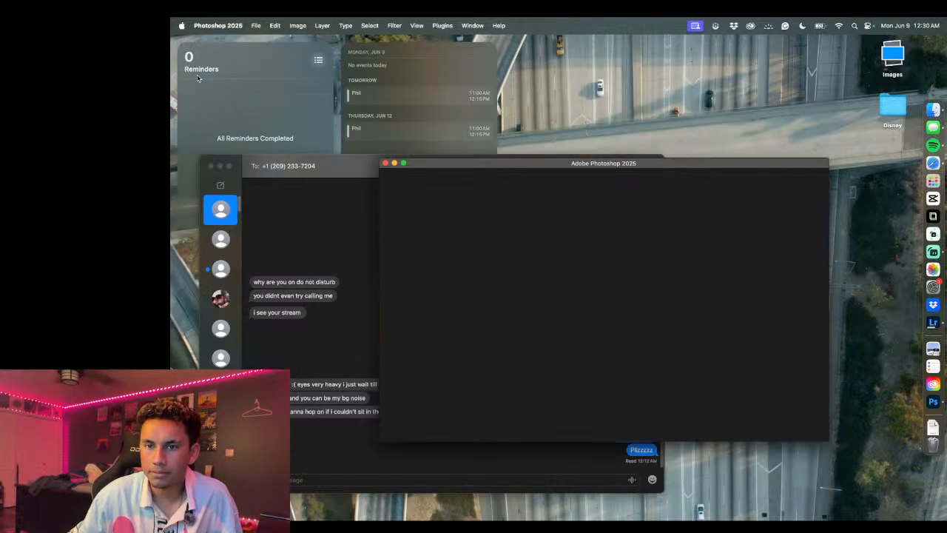
{"action": "left_click", "coordinate": [211, 166]}
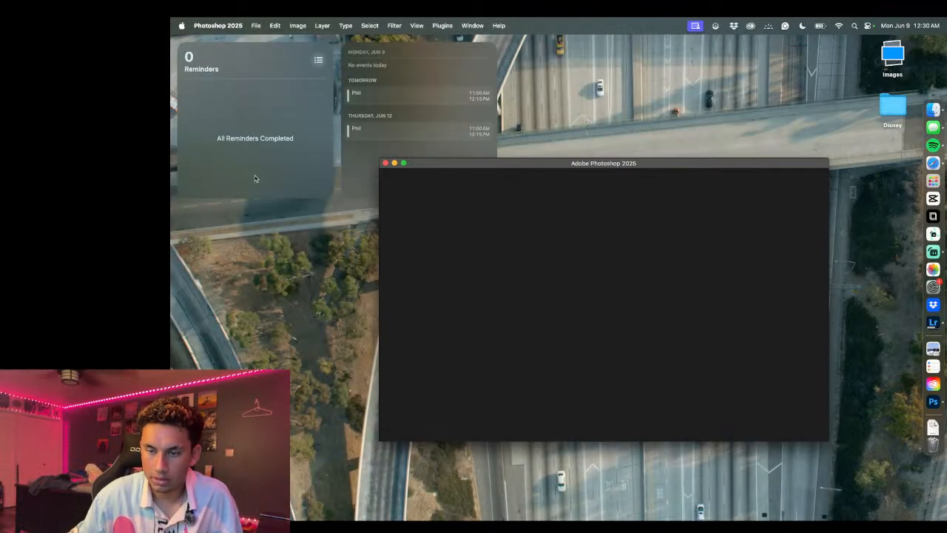
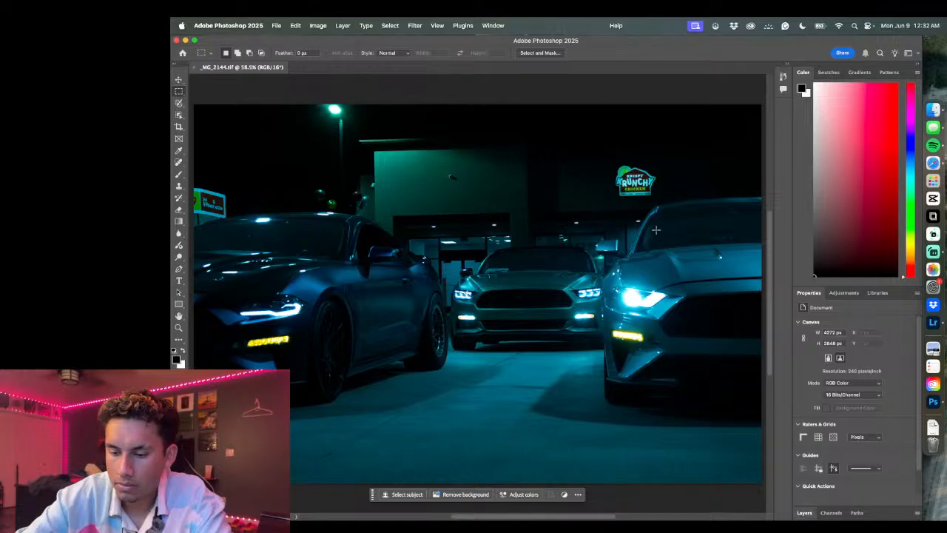
Step: Show the document's layers, add an empty Normal-mode layer at 100% opacity above the photo, and hide the Background layer
{"action": "key", "text": "F7"}
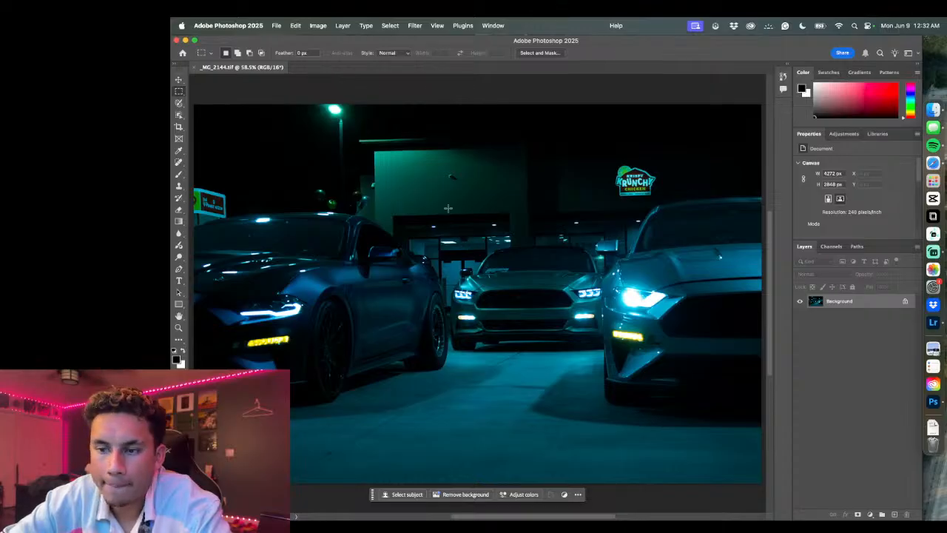
{"action": "right_click", "coordinate": [853, 304]}
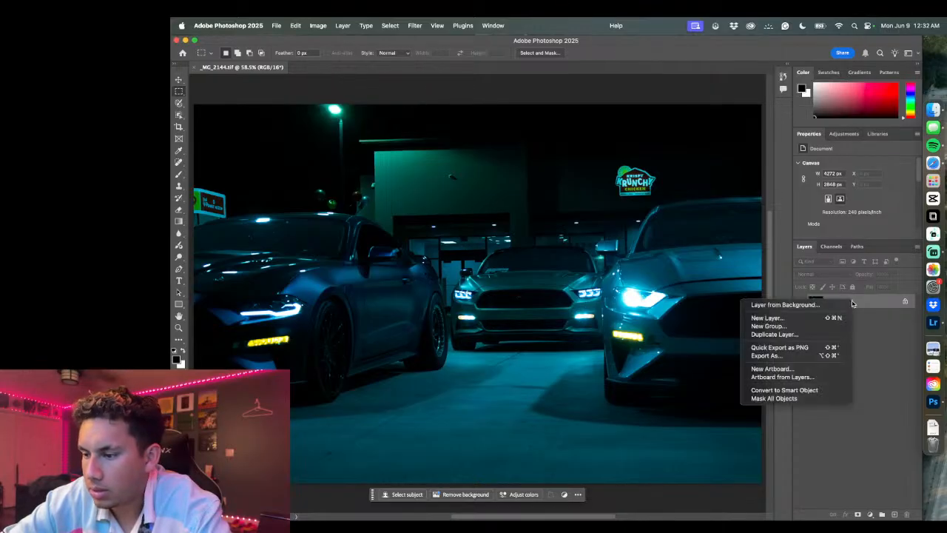
{"action": "left_click", "coordinate": [789, 318]}
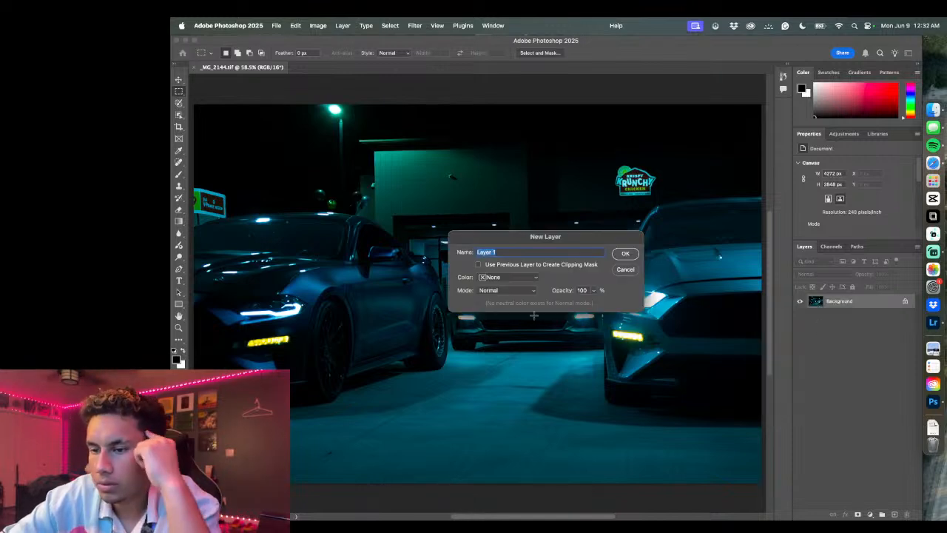
{"action": "left_click", "coordinate": [623, 253]}
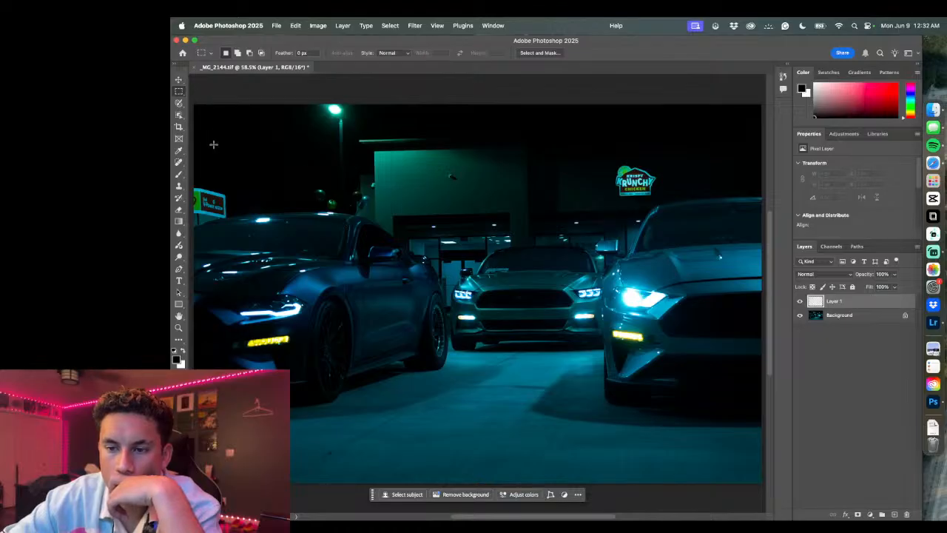
{"action": "left_click", "coordinate": [799, 315]}
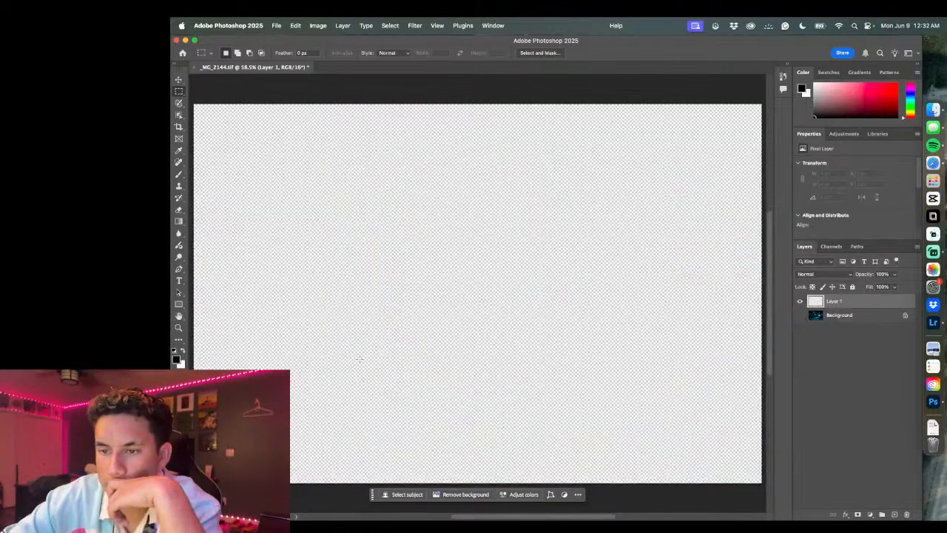
Step: Place a horizontal text line near the middle of the canvas and centre-align it
{"action": "left_click", "coordinate": [179, 280]}
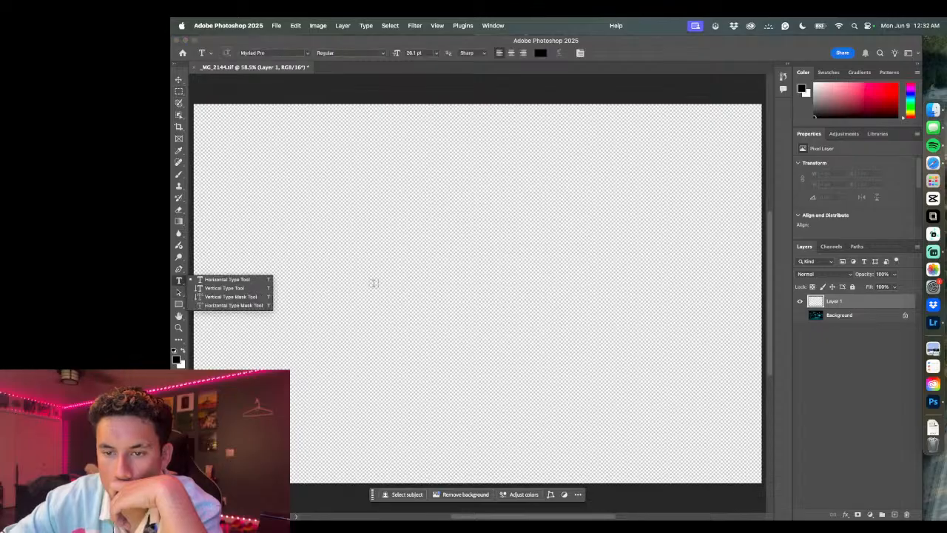
{"action": "left_click", "coordinate": [416, 259]}
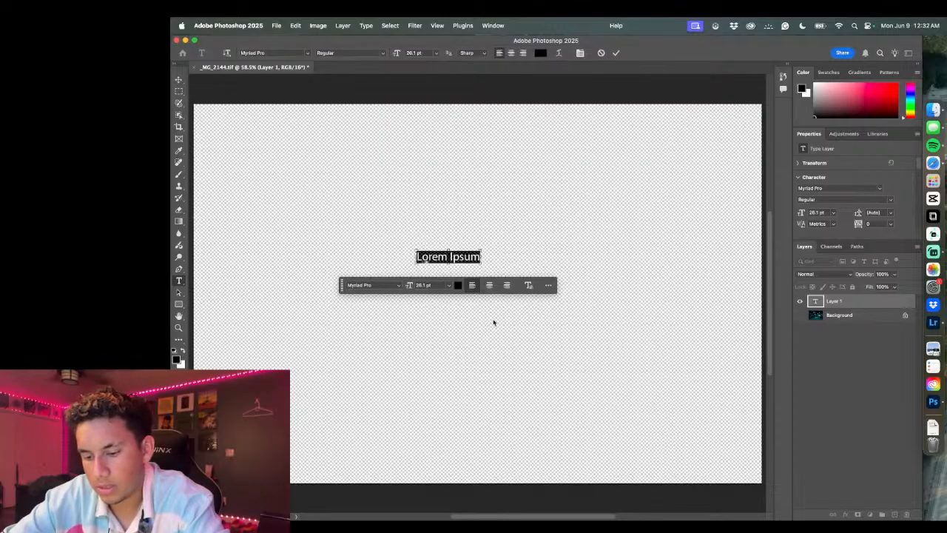
{"action": "key", "text": "super+shift+c"}
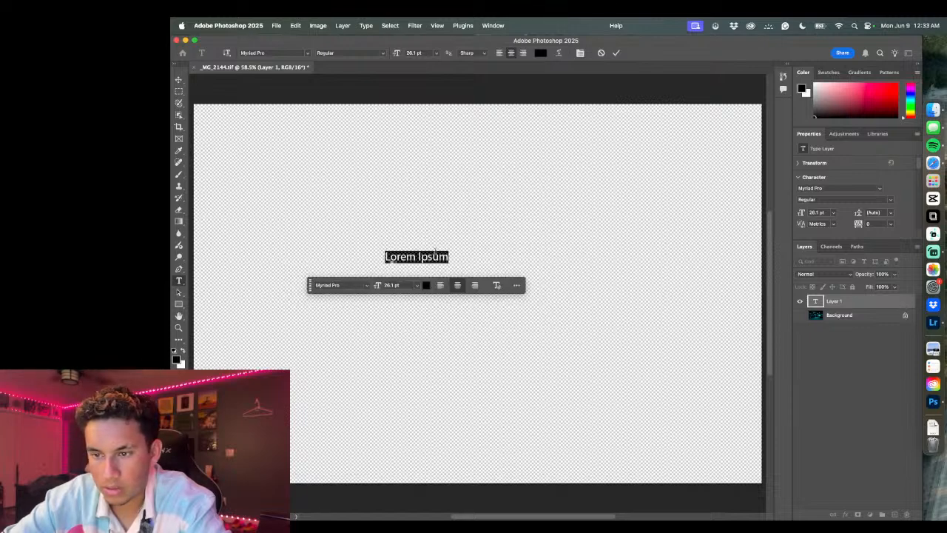
Step: Replace the placeholder words in the new text line with "Mustang"
{"action": "double_click", "coordinate": [435, 255]}
{"action": "right_click", "coordinate": [435, 256]}
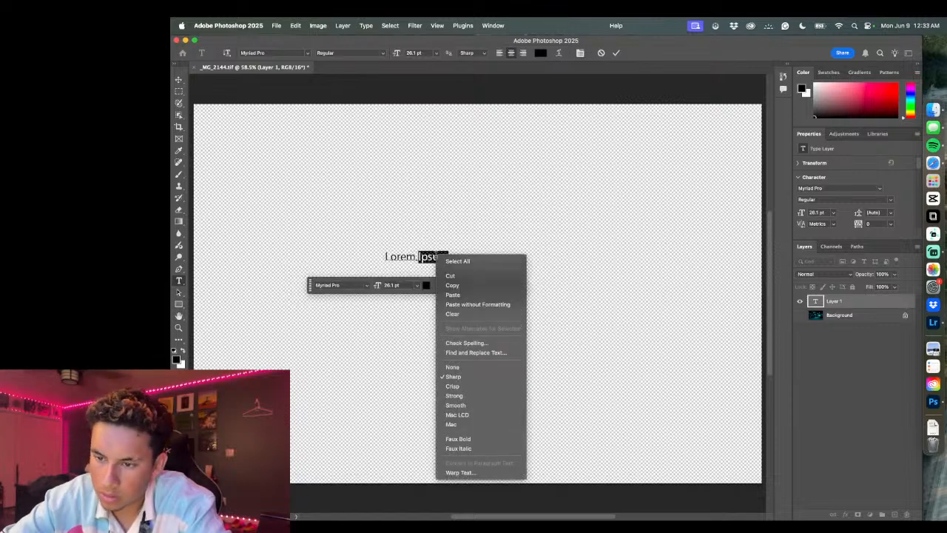
{"action": "left_click", "coordinate": [474, 314]}
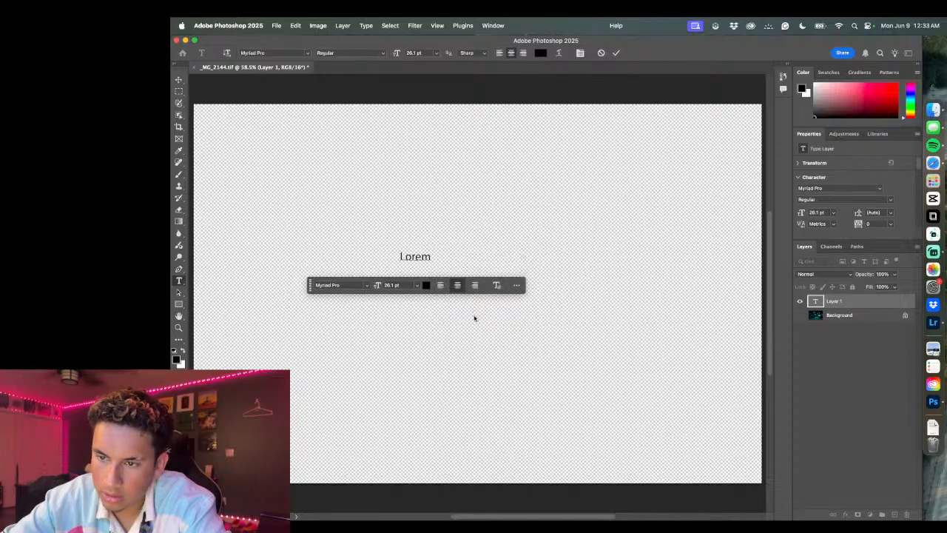
{"action": "right_click", "coordinate": [427, 256]}
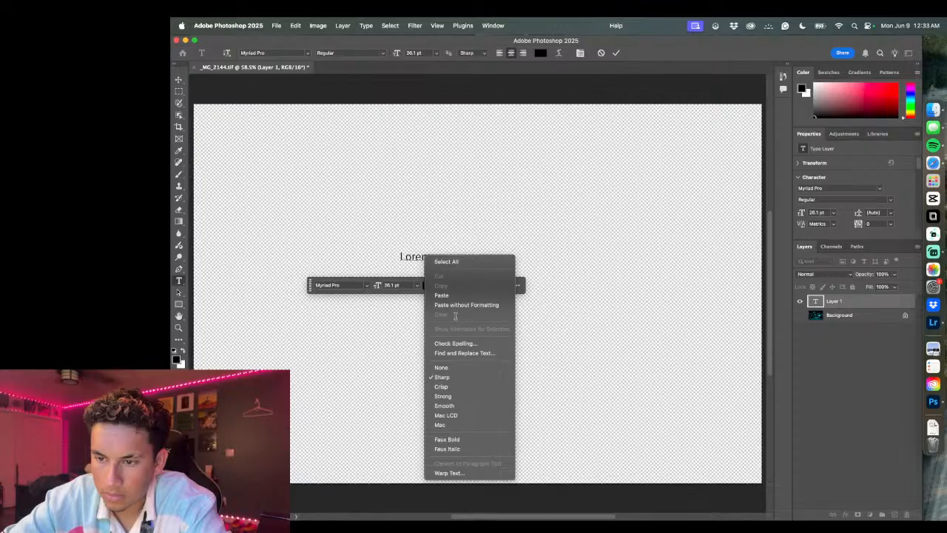
{"action": "left_click", "coordinate": [474, 225]}
{"action": "double_click", "coordinate": [423, 253]}
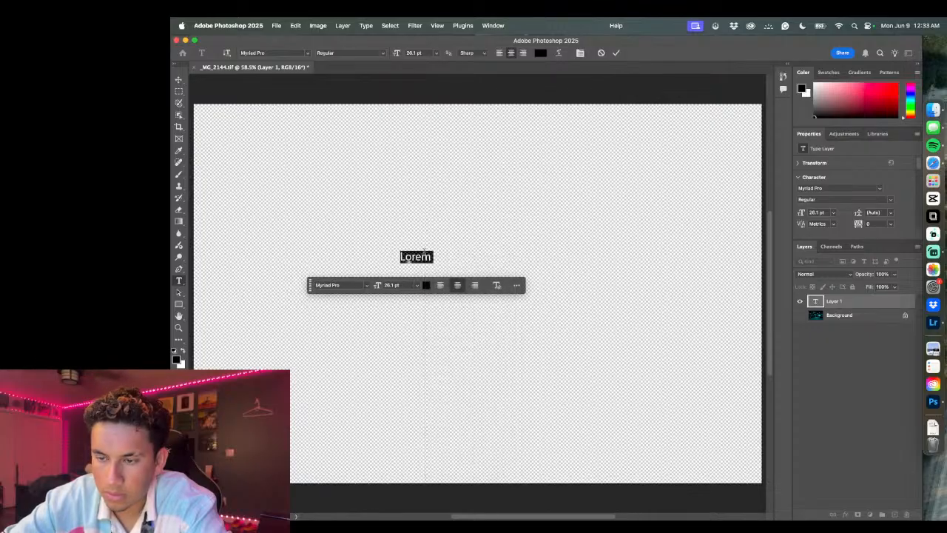
{"action": "key", "text": "BackSpace"}
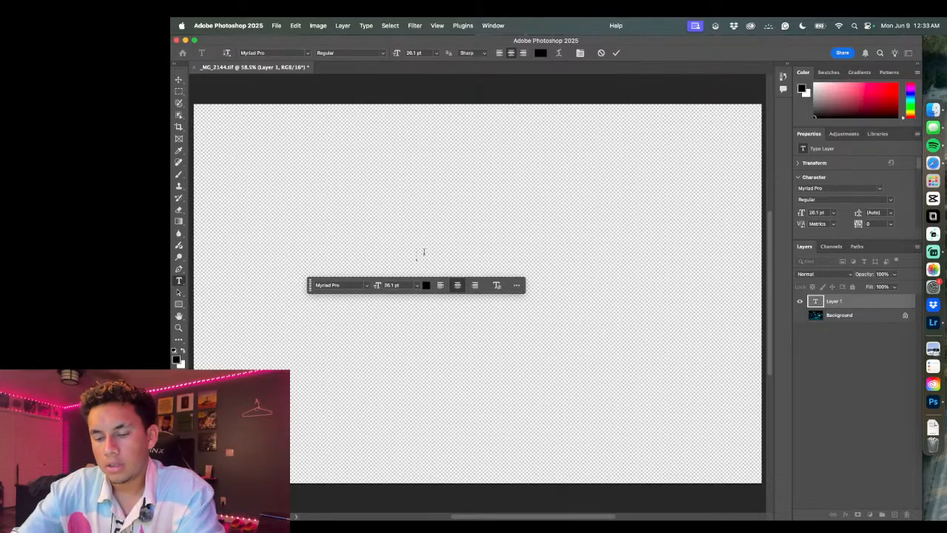
{"action": "type", "text": "Mustang"}
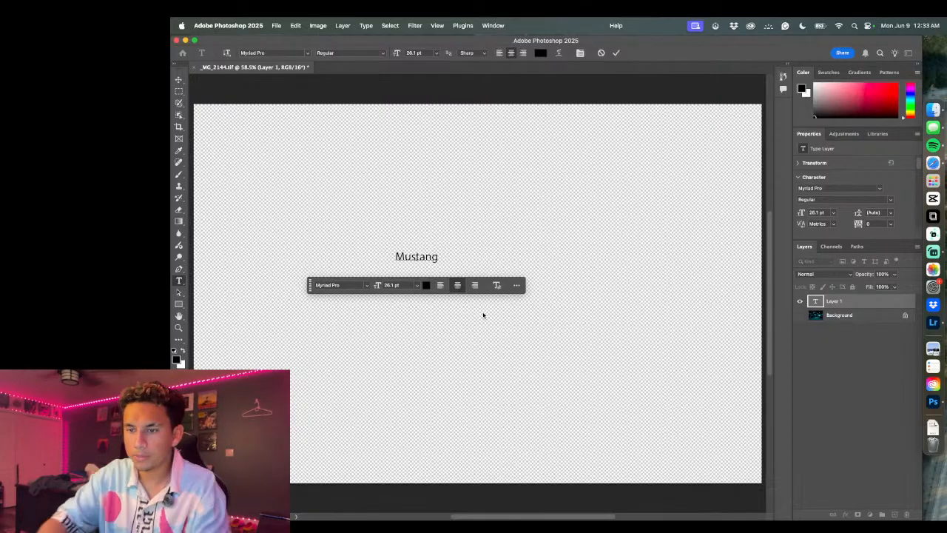
Step: Set the leading of the Mustang text to 18 pt
{"action": "left_click", "coordinate": [498, 286]}
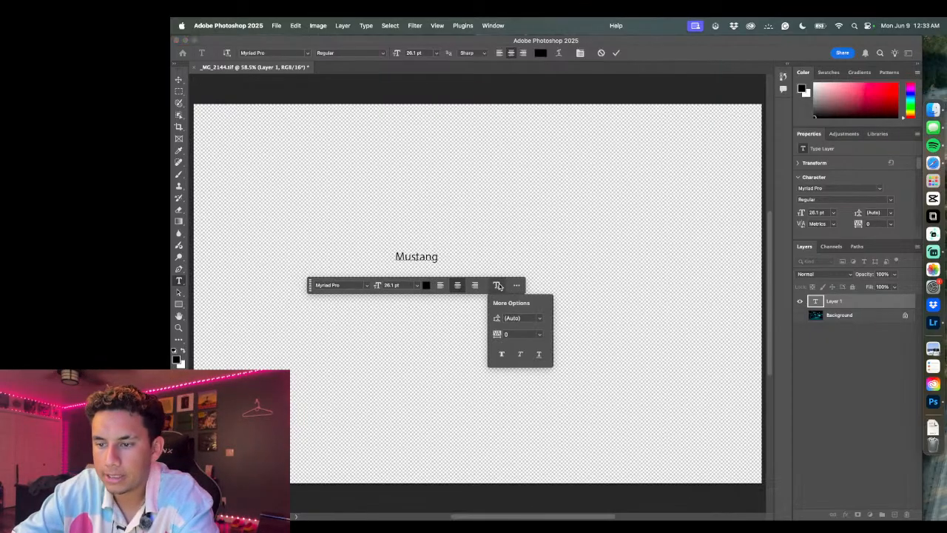
{"action": "left_click", "coordinate": [540, 318]}
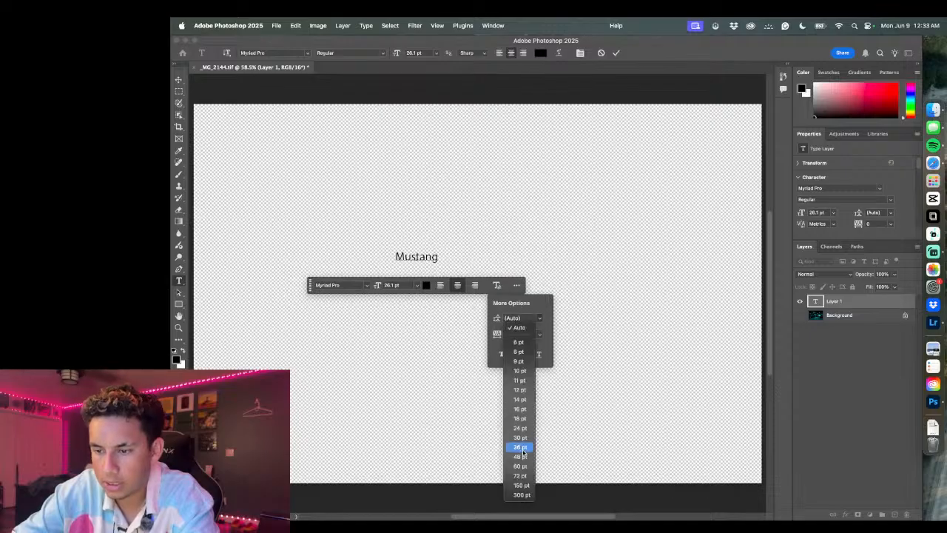
{"action": "left_click", "coordinate": [524, 421]}
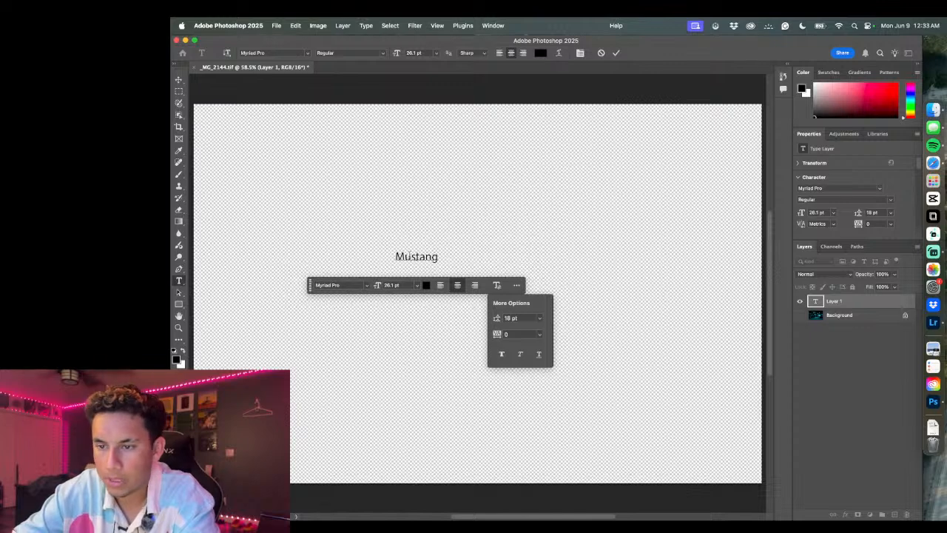
{"action": "double_click", "coordinate": [421, 257]}
{"action": "left_click", "coordinate": [517, 287]}
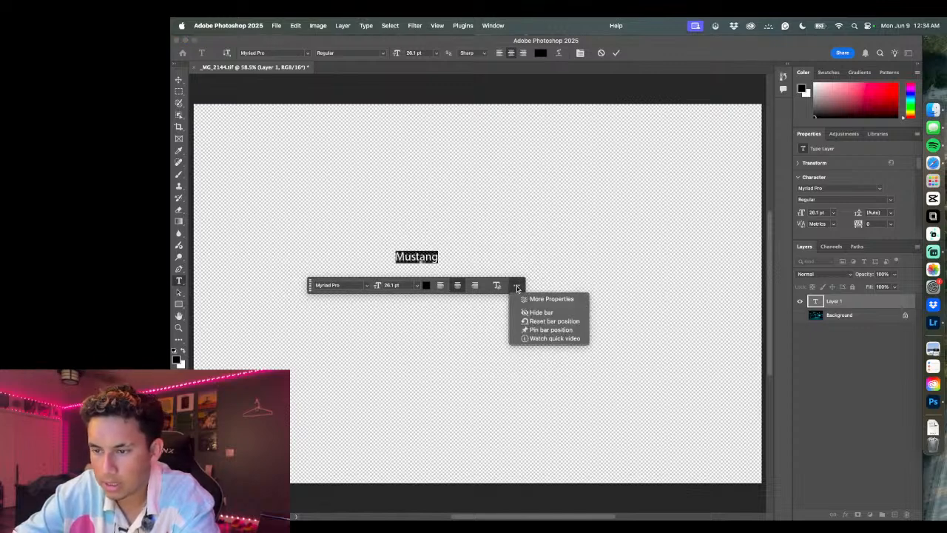
{"action": "left_click", "coordinate": [496, 286]}
{"action": "left_click", "coordinate": [497, 285]}
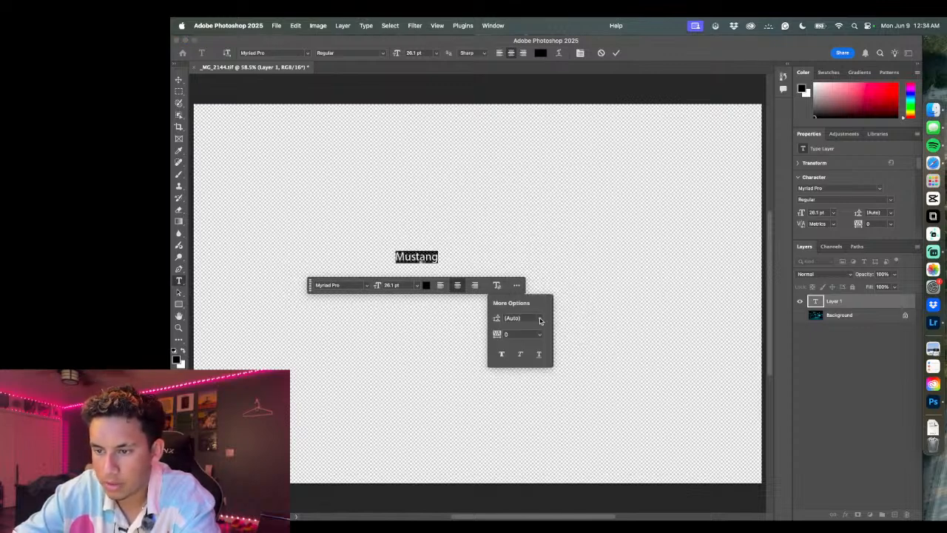
{"action": "left_click", "coordinate": [540, 321]}
{"action": "left_click", "coordinate": [523, 419]}
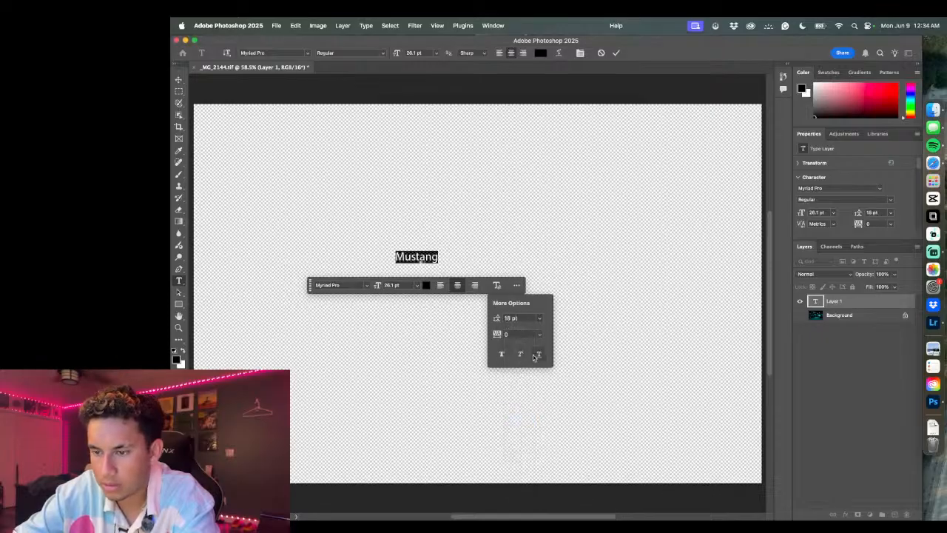
Step: Filter the fonts to the Handwritten class, apply Marker Felt to the Mustang text, and commit the text edit
{"action": "left_click", "coordinate": [361, 285]}
{"action": "left_click", "coordinate": [368, 288]}
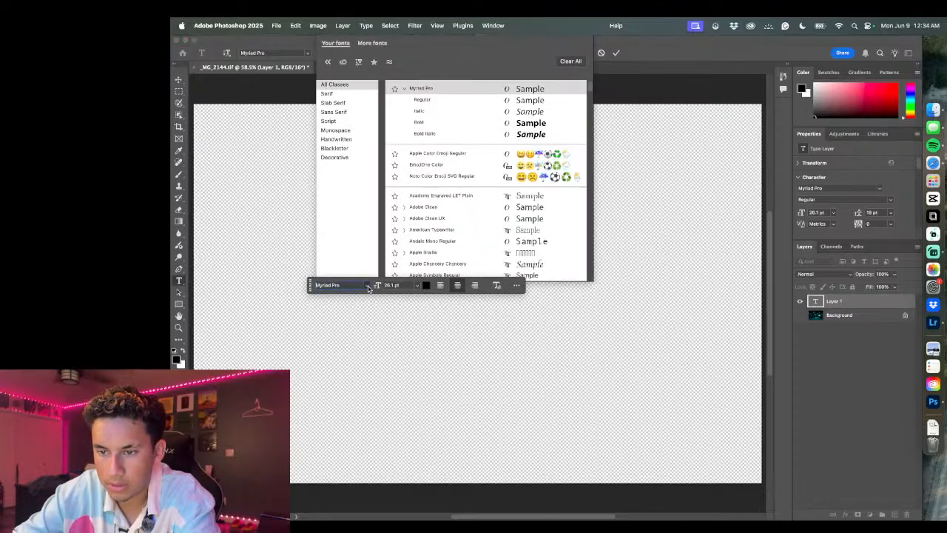
{"action": "left_click", "coordinate": [501, 176]}
{"action": "scroll", "coordinate": [501, 180], "scroll_direction": "down", "scroll_amount": 8}
{"action": "scroll", "coordinate": [499, 180], "scroll_direction": "down", "scroll_amount": 10}
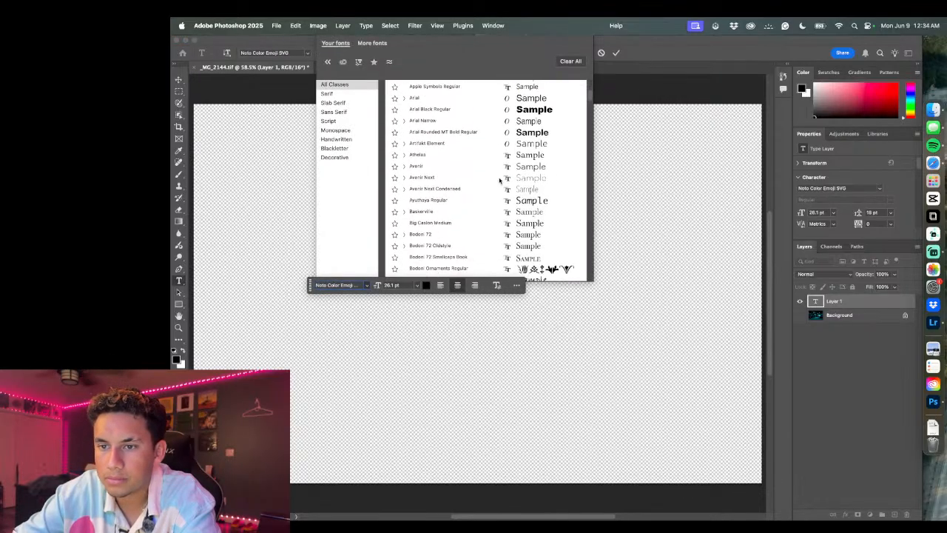
{"action": "scroll", "coordinate": [499, 180], "scroll_direction": "down", "scroll_amount": 8}
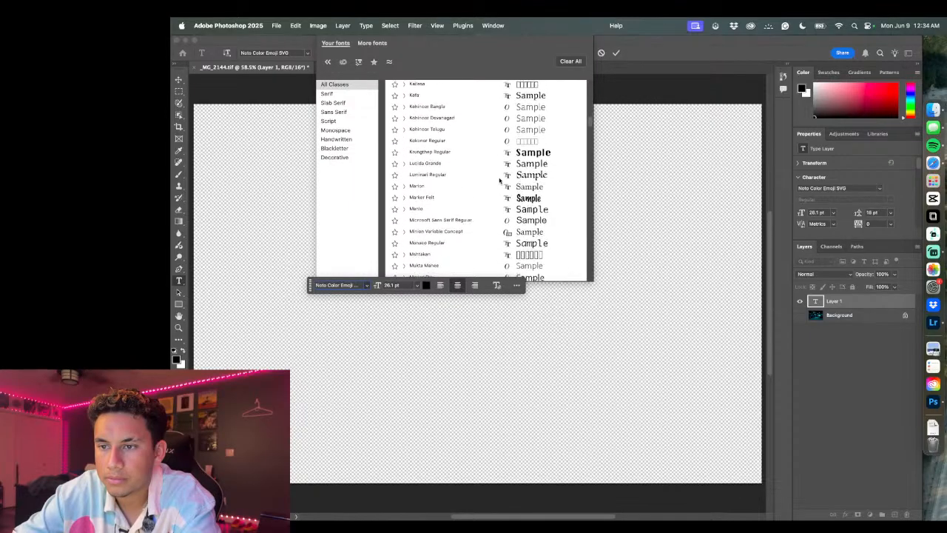
{"action": "scroll", "coordinate": [499, 180], "scroll_direction": "down", "scroll_amount": 5}
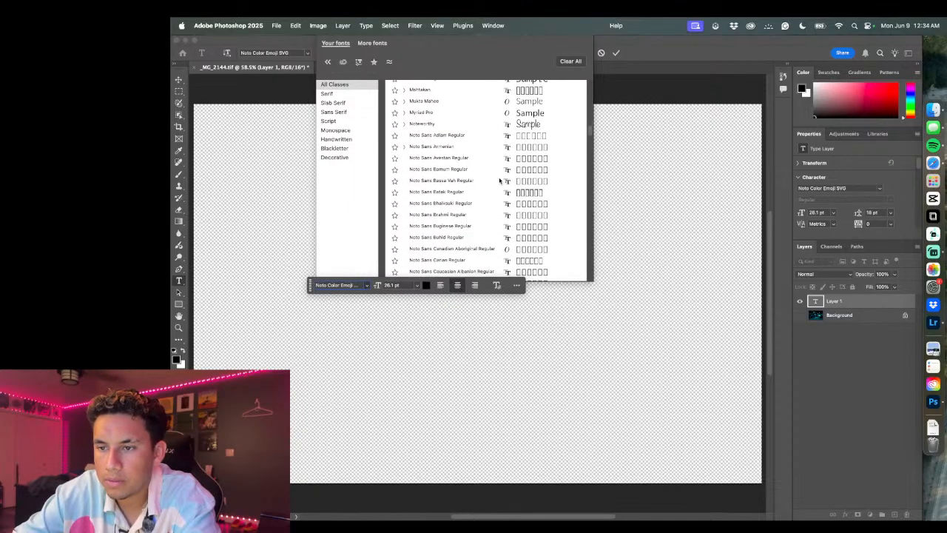
{"action": "scroll", "coordinate": [501, 182], "scroll_direction": "down", "scroll_amount": 8}
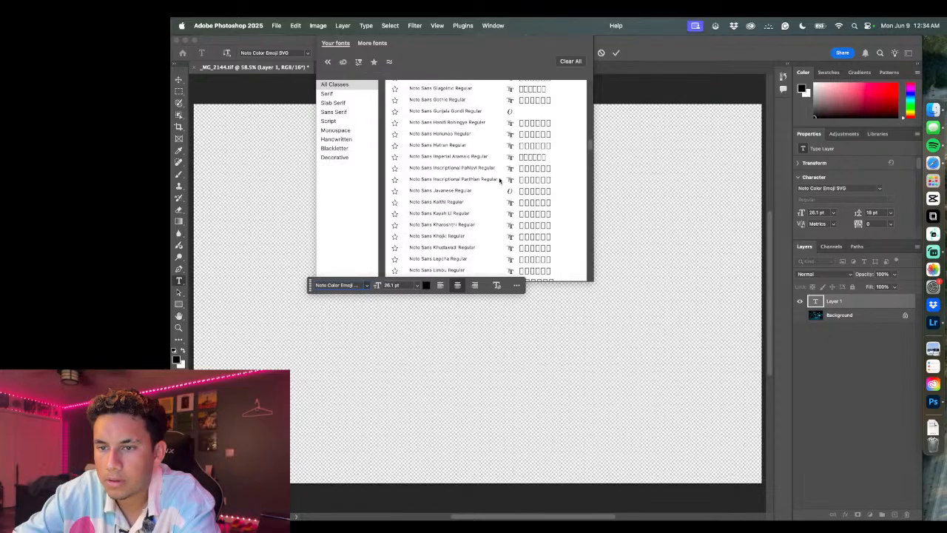
{"action": "left_click", "coordinate": [345, 141]}
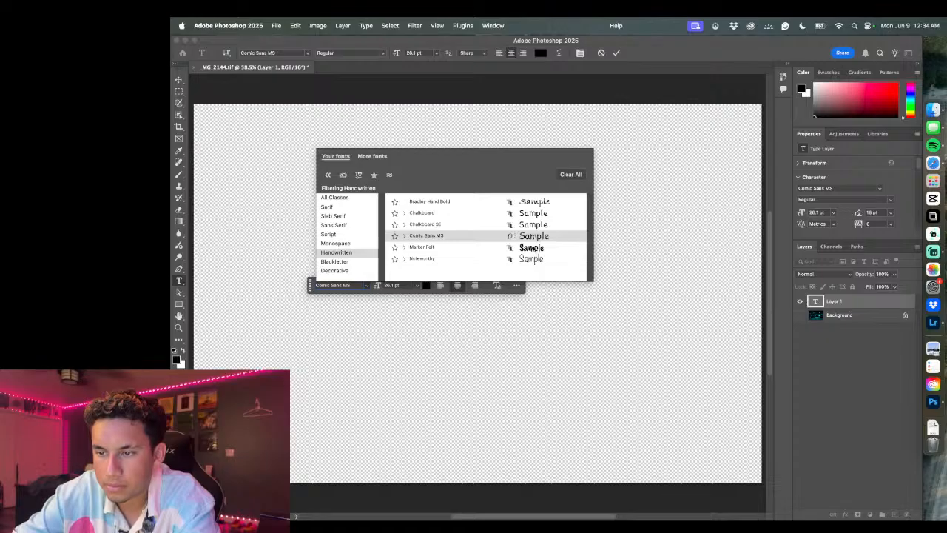
{"action": "left_click", "coordinate": [535, 248]}
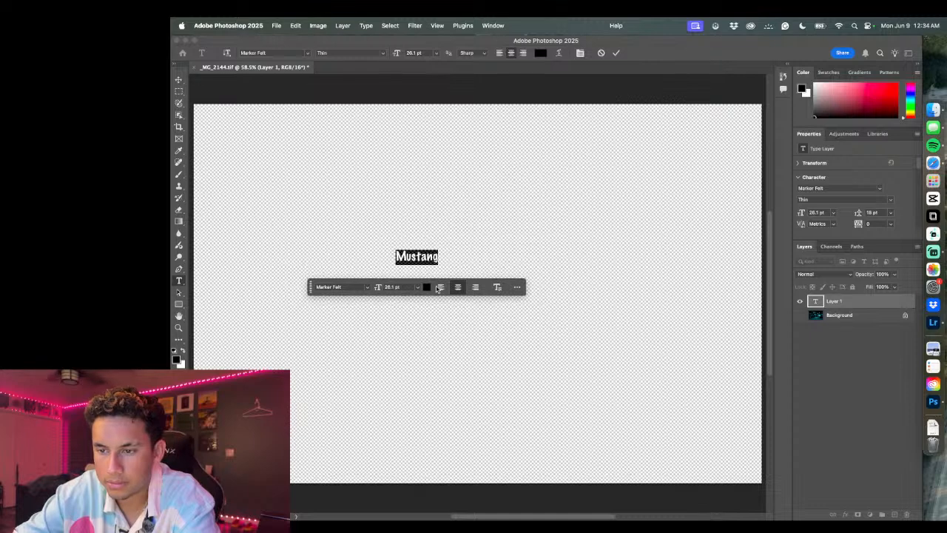
{"action": "left_click", "coordinate": [473, 245]}
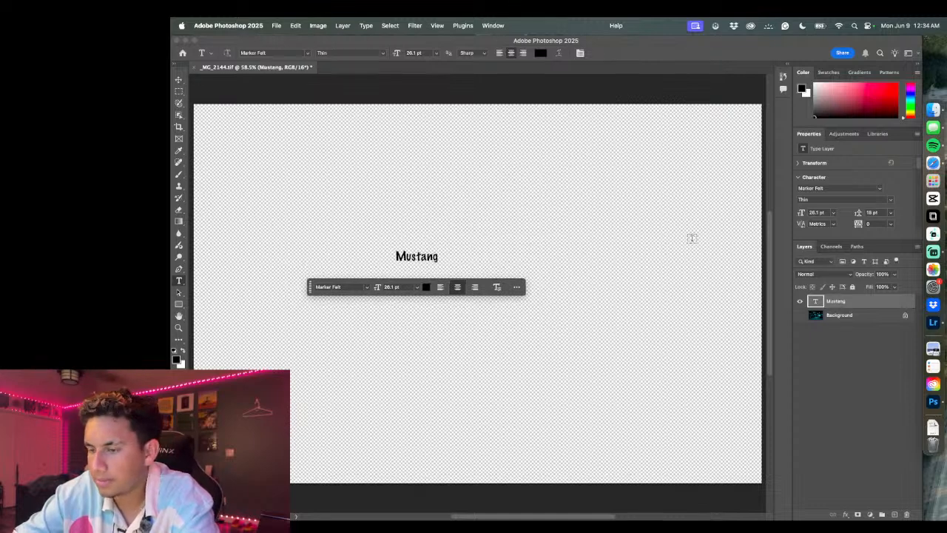
{"action": "right_click", "coordinate": [418, 252]}
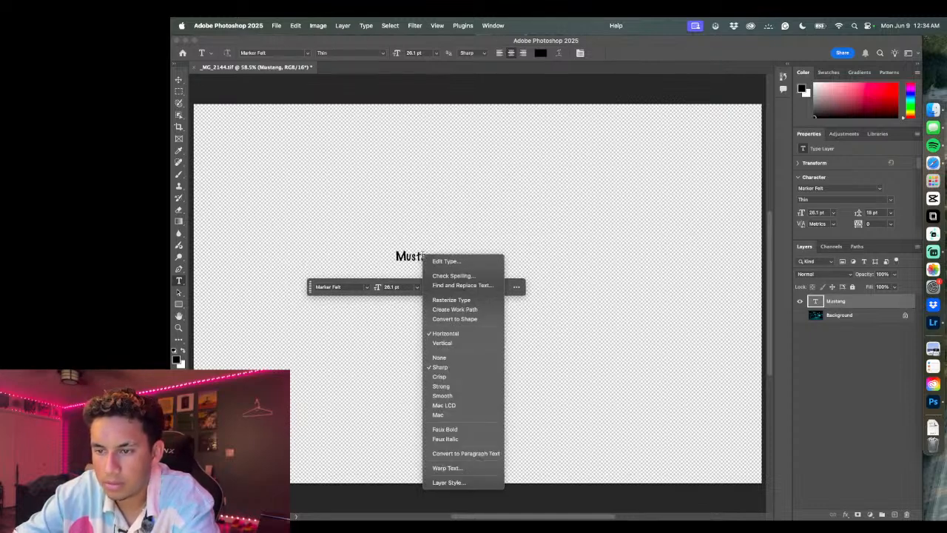
{"action": "left_click", "coordinate": [499, 242]}
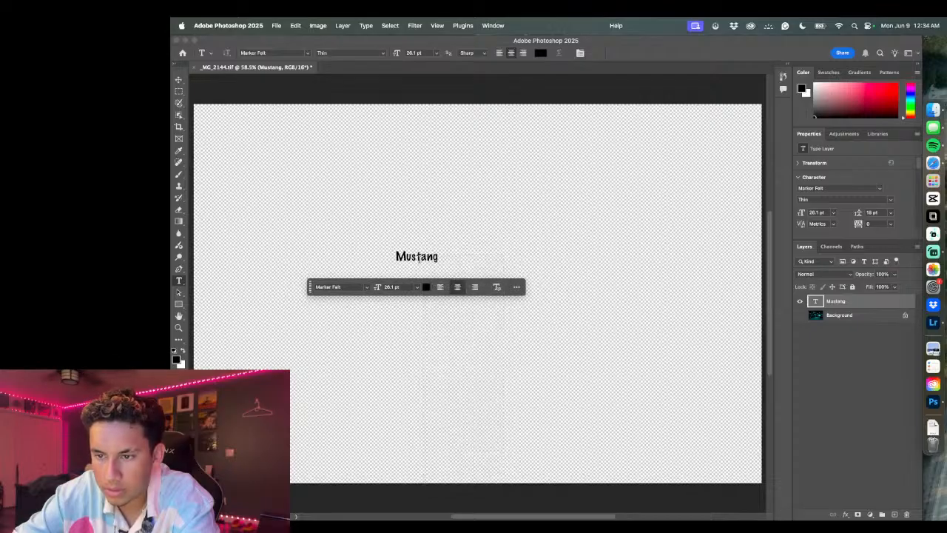
{"action": "double_click", "coordinate": [418, 257]}
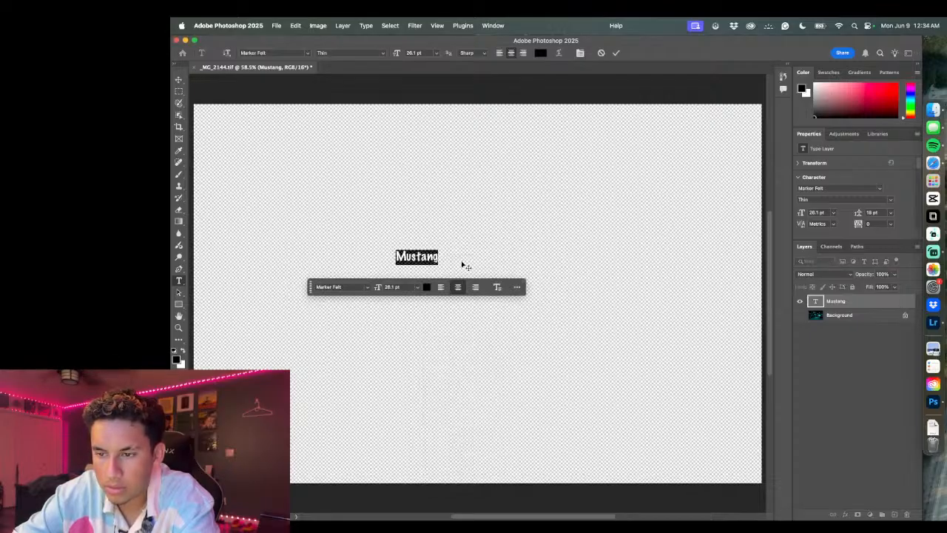
{"action": "right_click", "coordinate": [838, 303]}
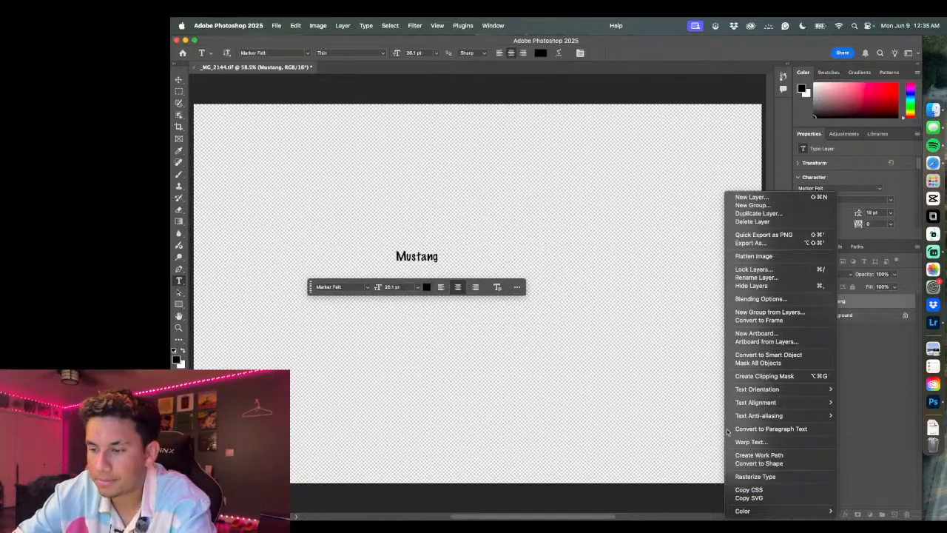
{"action": "left_click", "coordinate": [679, 385]}
{"action": "left_click", "coordinate": [517, 287]}
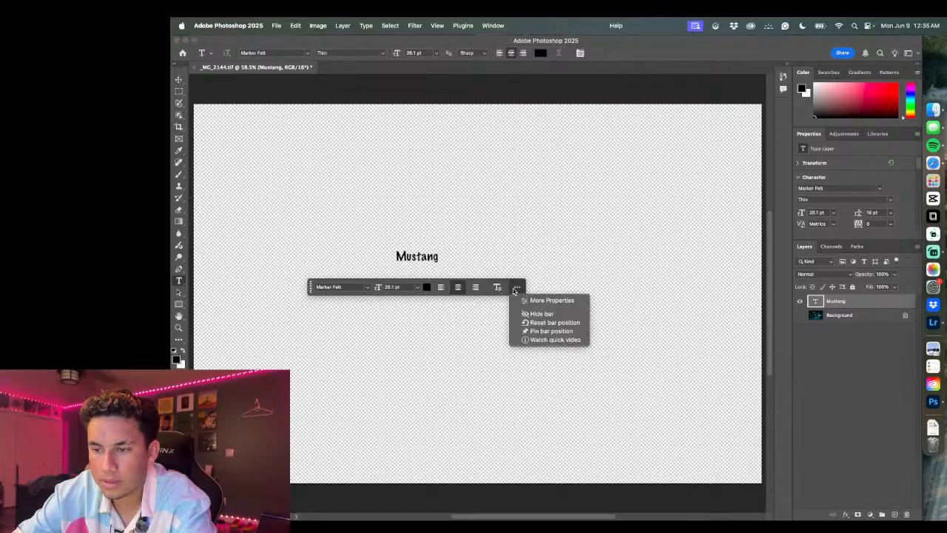
{"action": "left_click", "coordinate": [509, 358]}
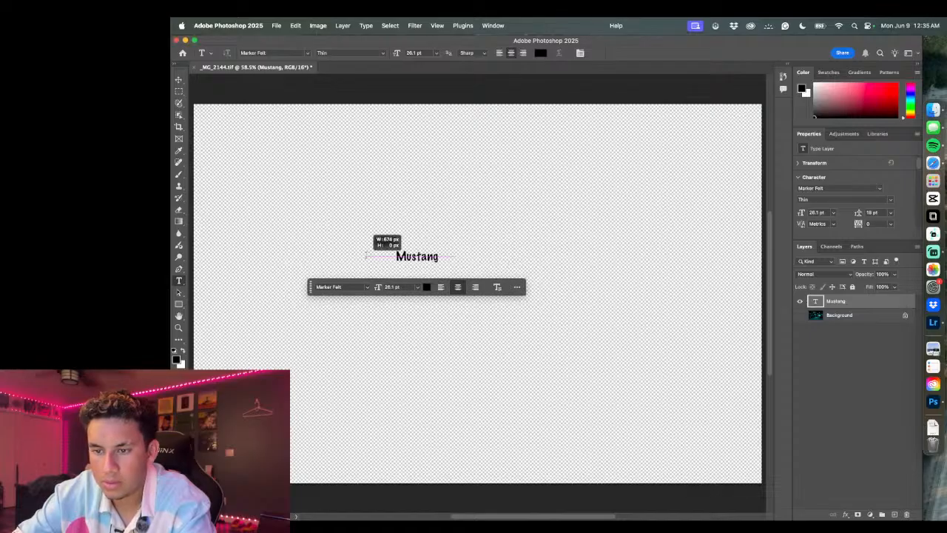
{"action": "left_click", "coordinate": [365, 257]}
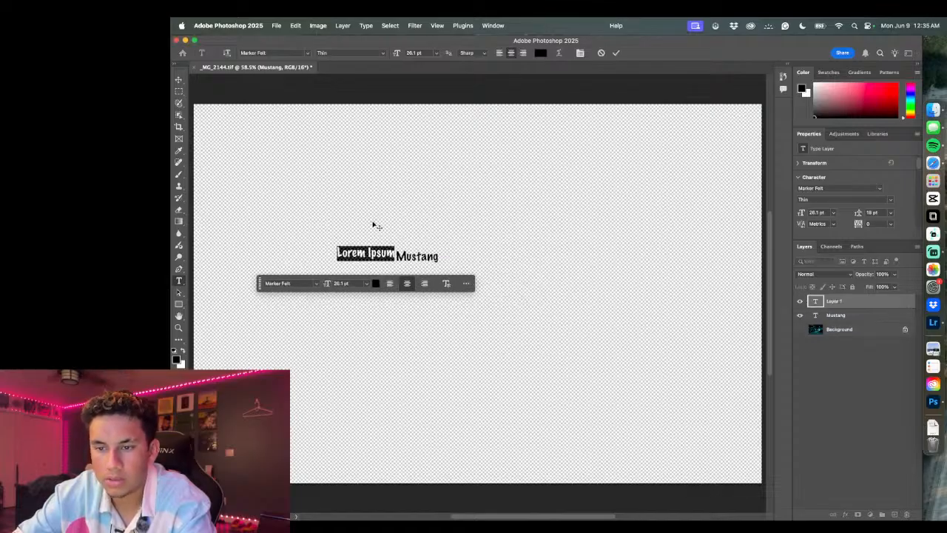
{"action": "key", "text": "BackSpace"}
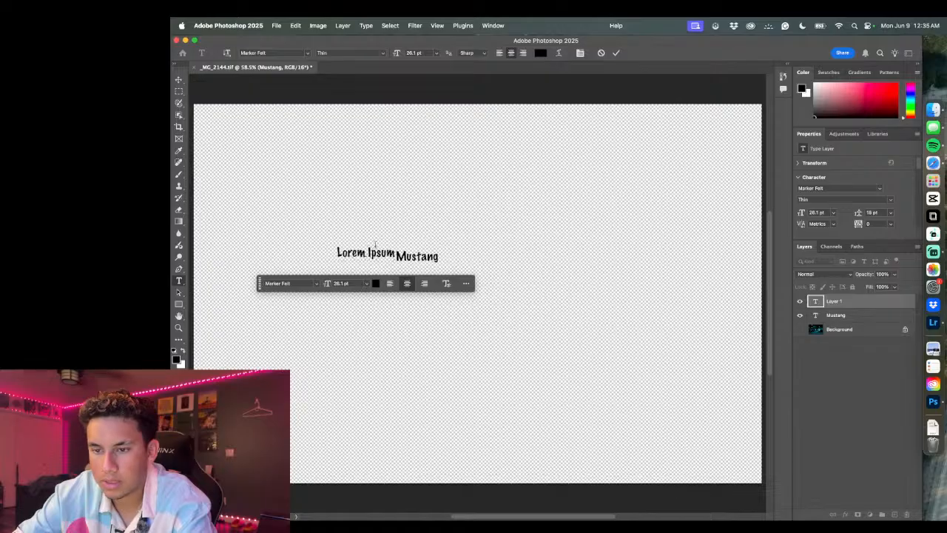
{"action": "key", "text": "Escape"}
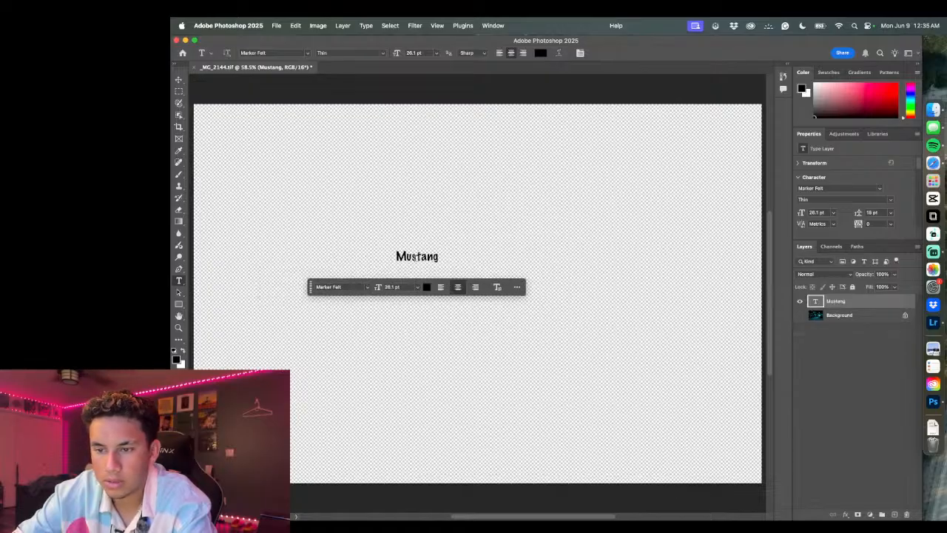
{"action": "right_click", "coordinate": [417, 257]}
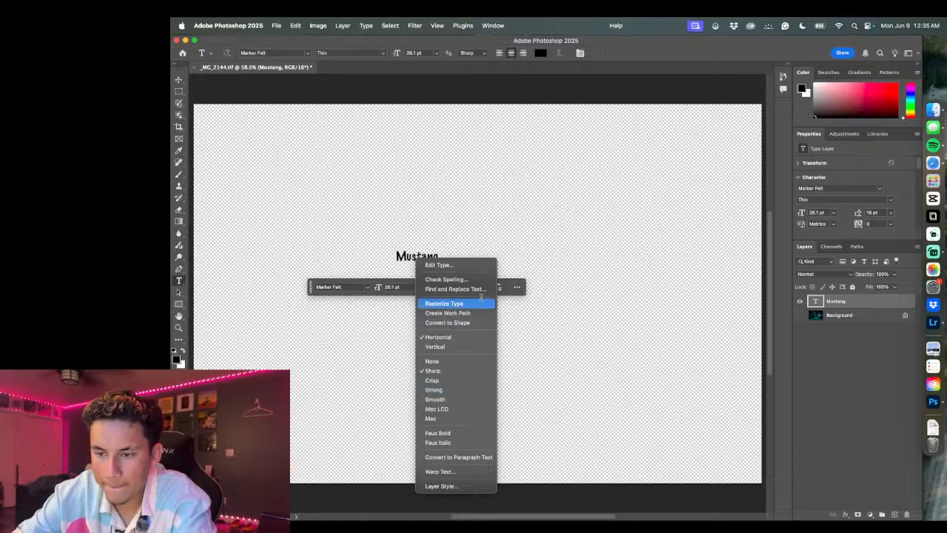
{"action": "left_click", "coordinate": [457, 223]}
{"action": "double_click", "coordinate": [432, 256]}
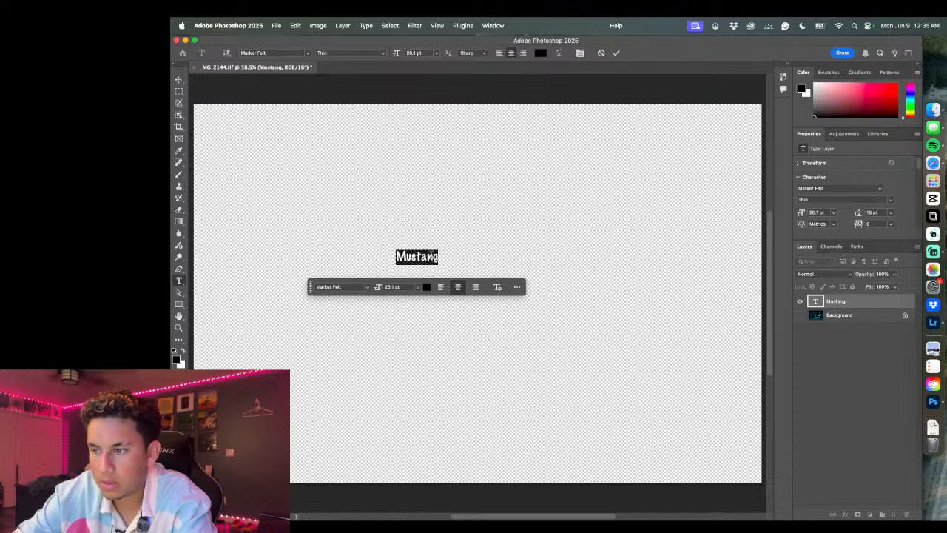
Step: Select the Background layer, make the photo visible, and hide the Mustang text layer
{"action": "left_click", "coordinate": [823, 316]}
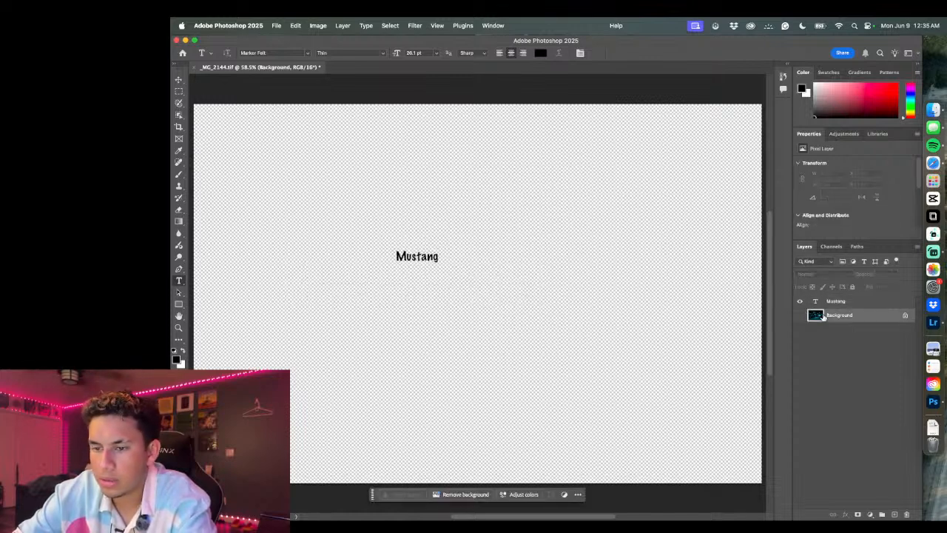
{"action": "left_click", "coordinate": [800, 315]}
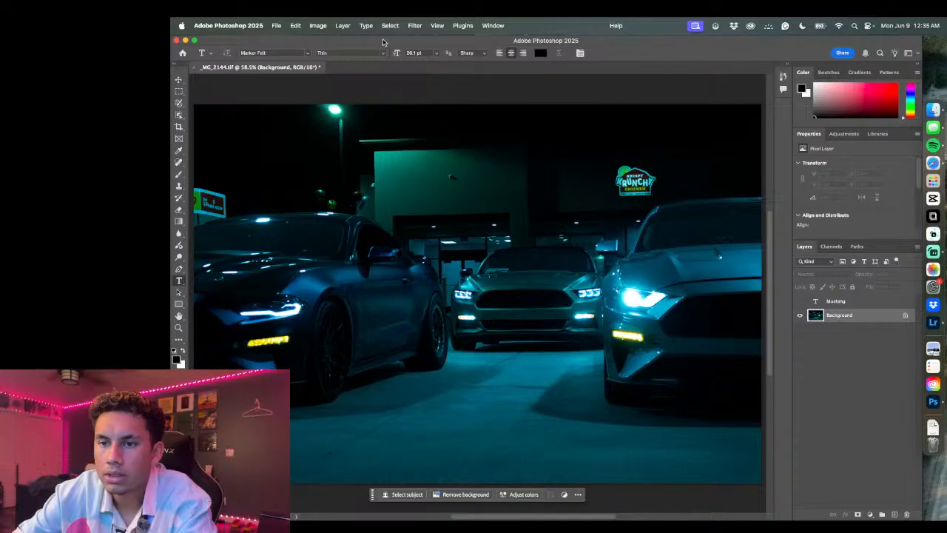
Step: Open the Background photo in Vanishing Point and lay a perspective plane over the pavement between the three cars, extended past the photo's lower edge
{"action": "left_click", "coordinate": [323, 27]}
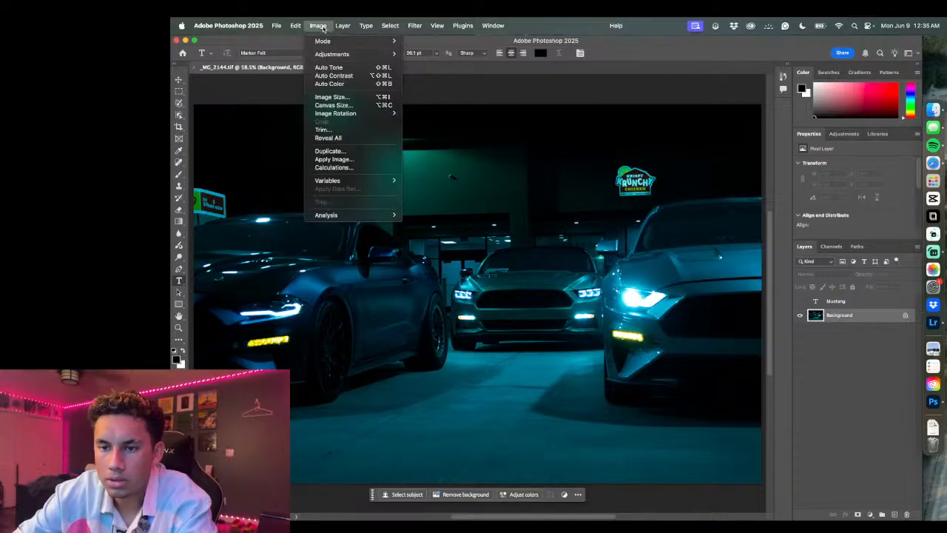
{"action": "mouse_move", "coordinate": [345, 30]}
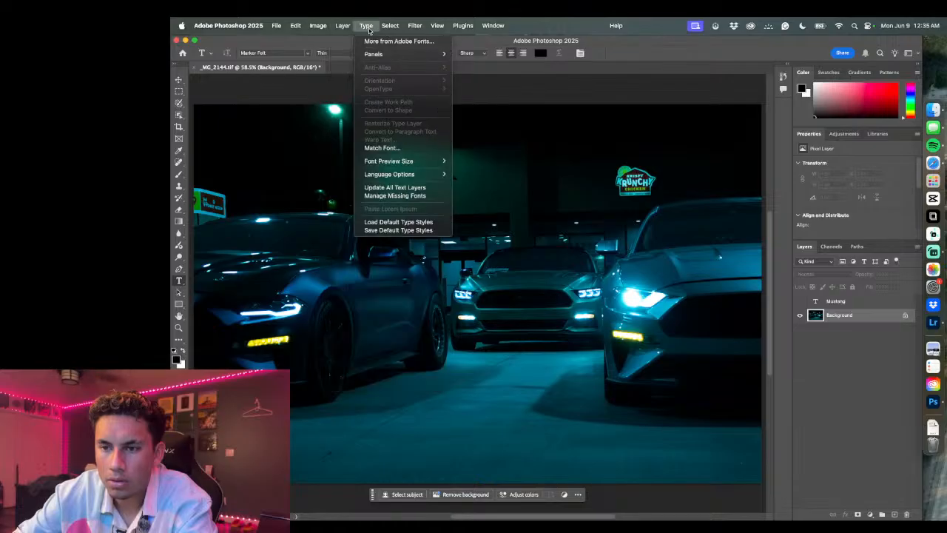
{"action": "mouse_move", "coordinate": [437, 32]}
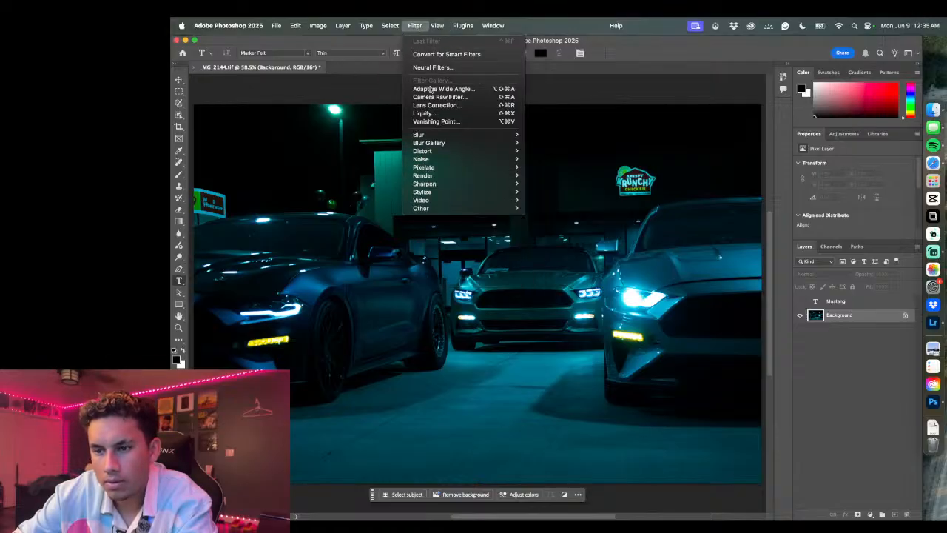
{"action": "left_click", "coordinate": [444, 123]}
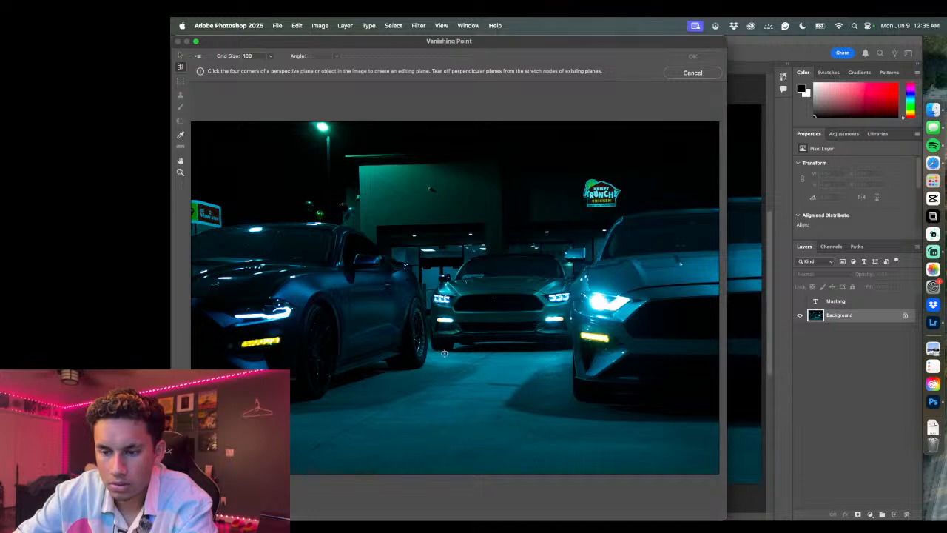
{"action": "left_click", "coordinate": [460, 352]}
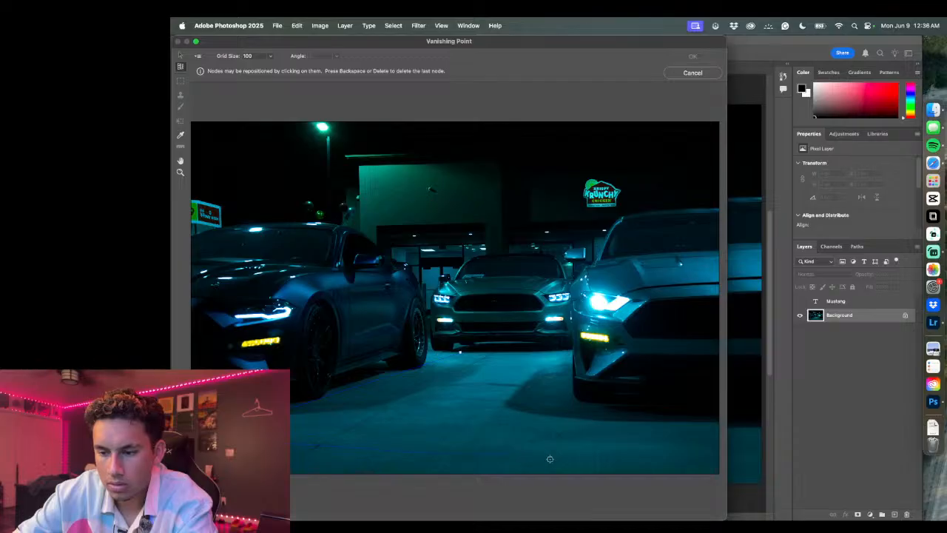
{"action": "left_click", "coordinate": [566, 464]}
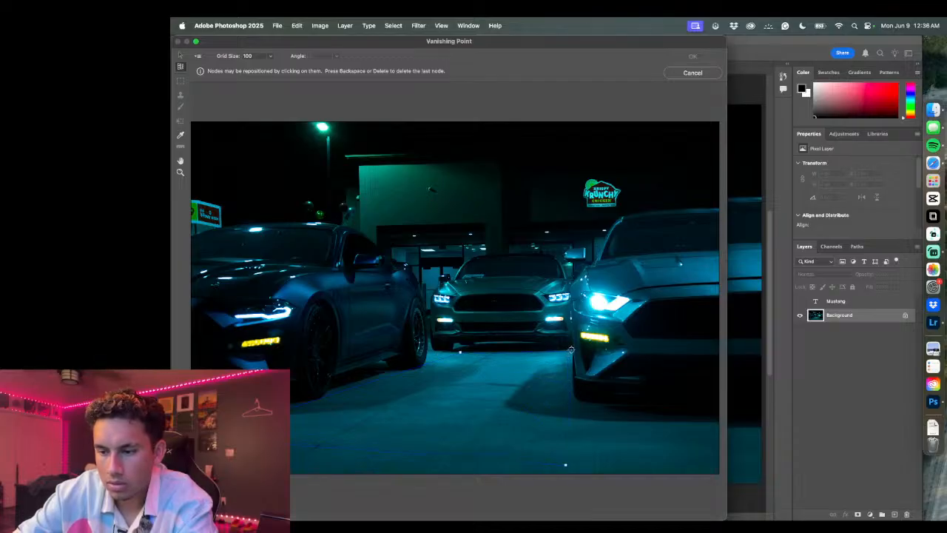
{"action": "left_click", "coordinate": [572, 348]}
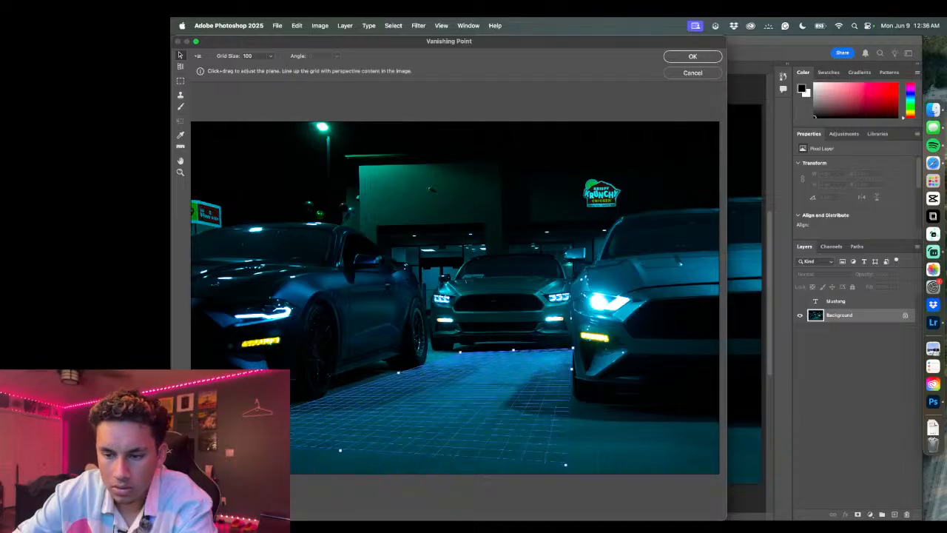
{"action": "left_click_drag", "start_coordinate": [340, 450], "coordinate": [307, 488]}
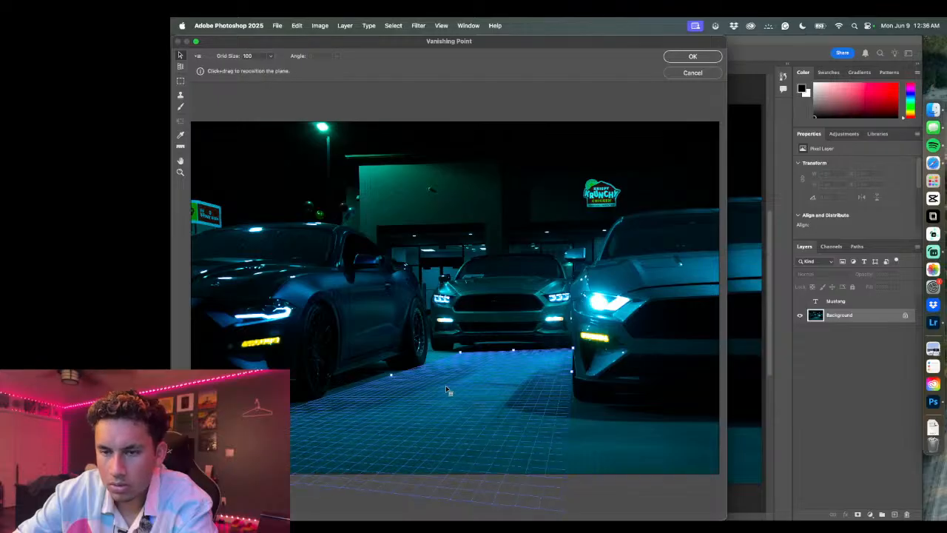
Step: Try a marquee selection of the pavement inside the perspective plane, then deselect it
{"action": "left_click", "coordinate": [180, 68]}
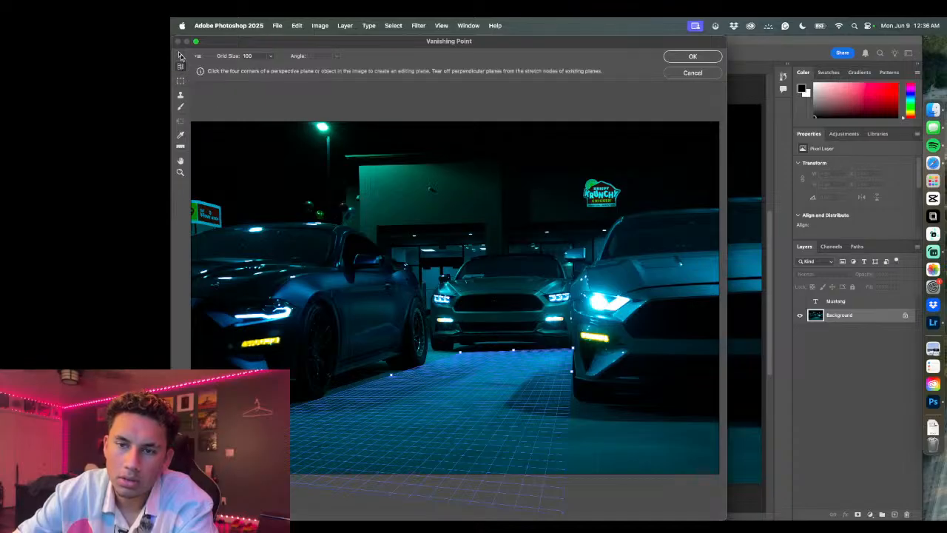
{"action": "left_click", "coordinate": [181, 55]}
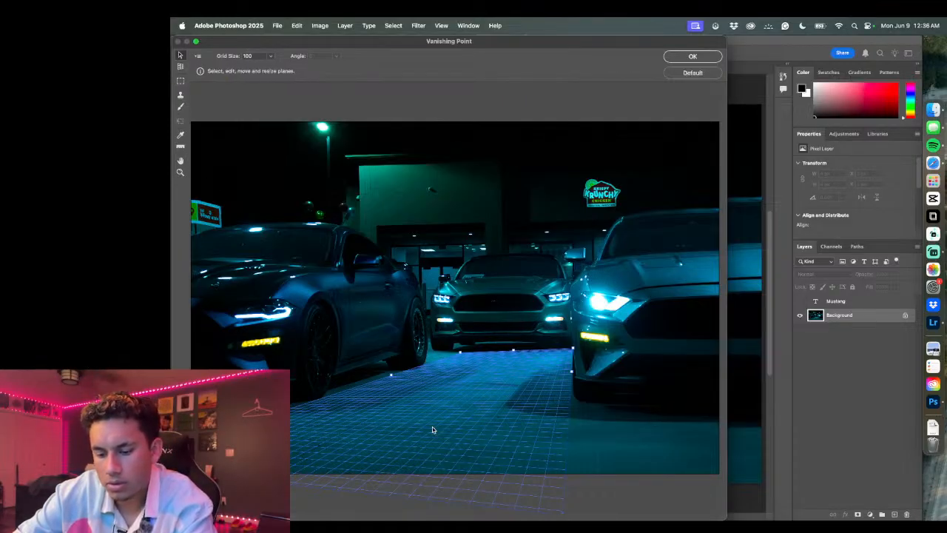
{"action": "key", "text": "m"}
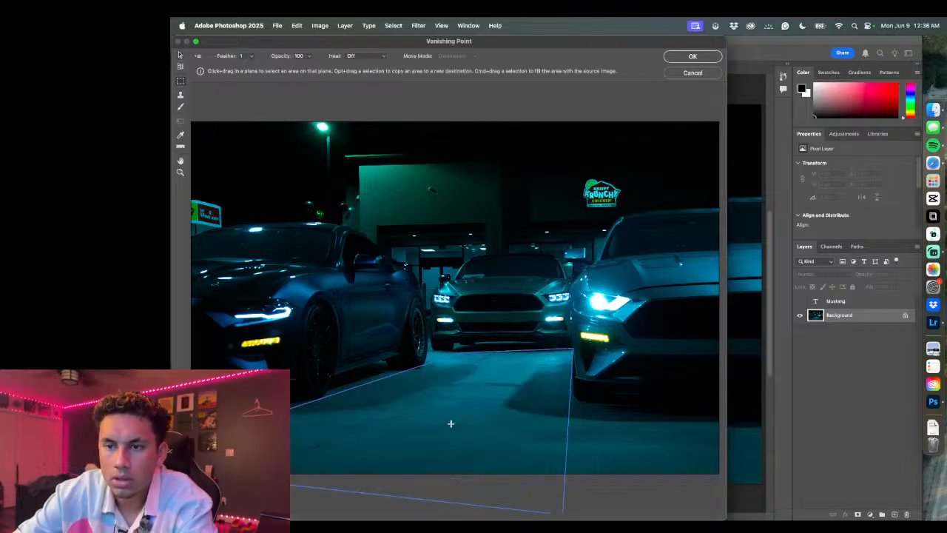
{"action": "left_click", "coordinate": [327, 431]}
{"action": "left_click_drag", "start_coordinate": [328, 430], "coordinate": [535, 359]}
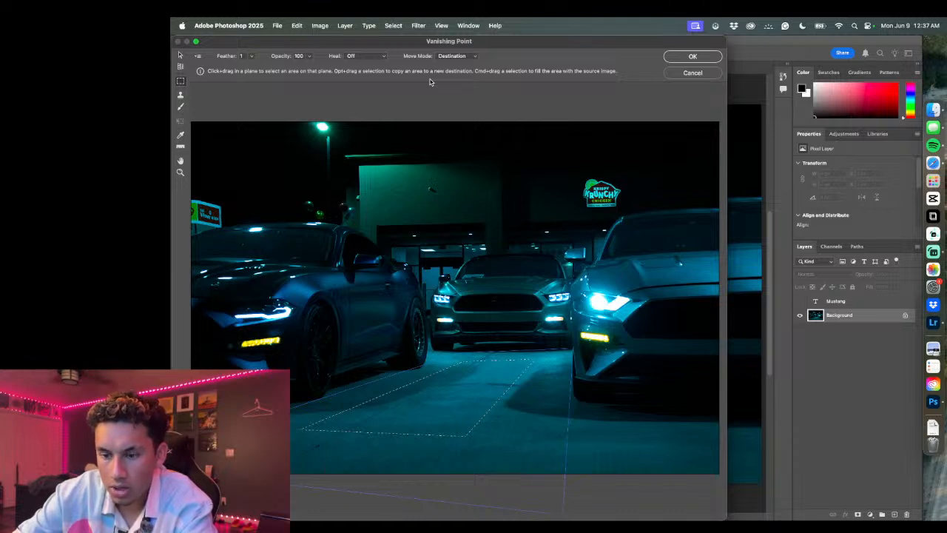
{"action": "key", "text": "super+d"}
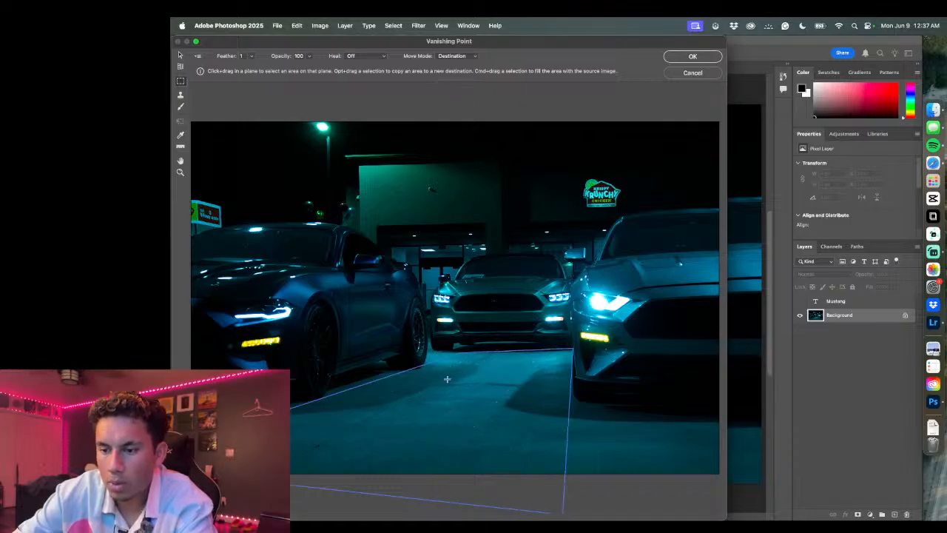
Step: Try a smaller marquee selection and a whole-plane selection on the pavement, then discard the Vanishing Point edit
{"action": "left_click_drag", "start_coordinate": [454, 383], "coordinate": [412, 425]}
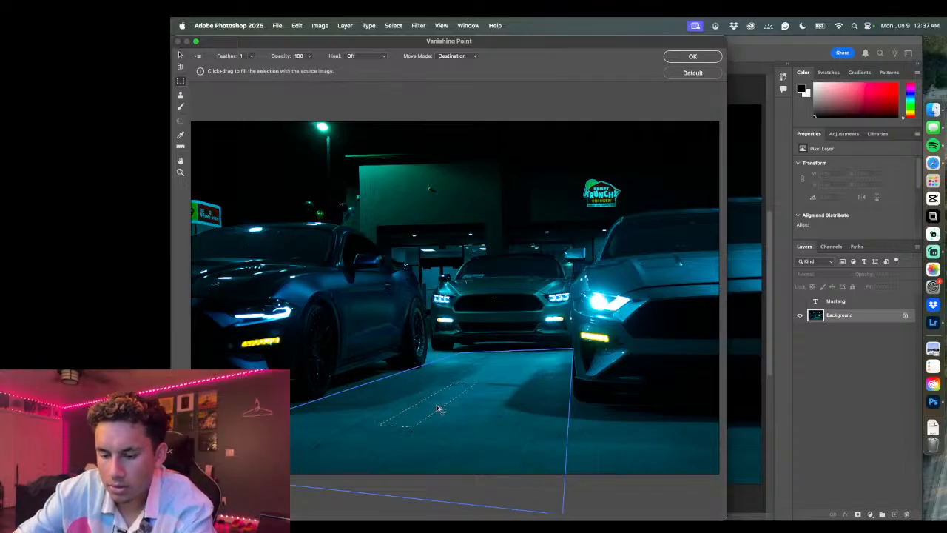
{"action": "left_click", "coordinate": [447, 417]}
{"action": "left_click", "coordinate": [429, 358]}
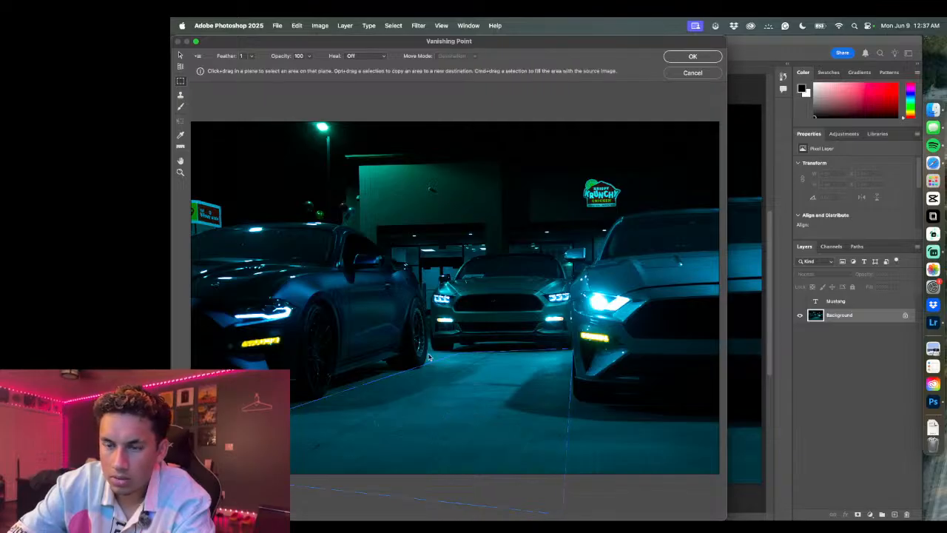
{"action": "left_click", "coordinate": [447, 419]}
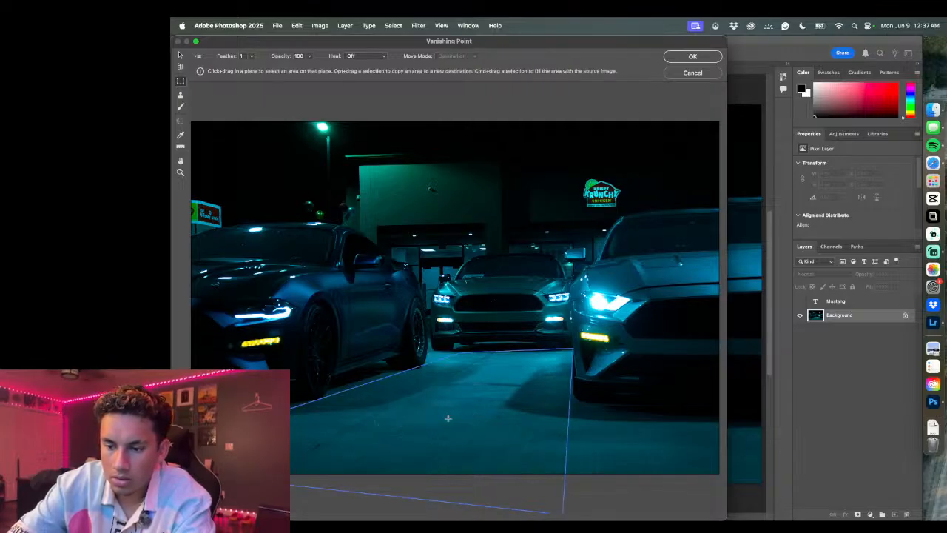
{"action": "double_click", "coordinate": [448, 418]}
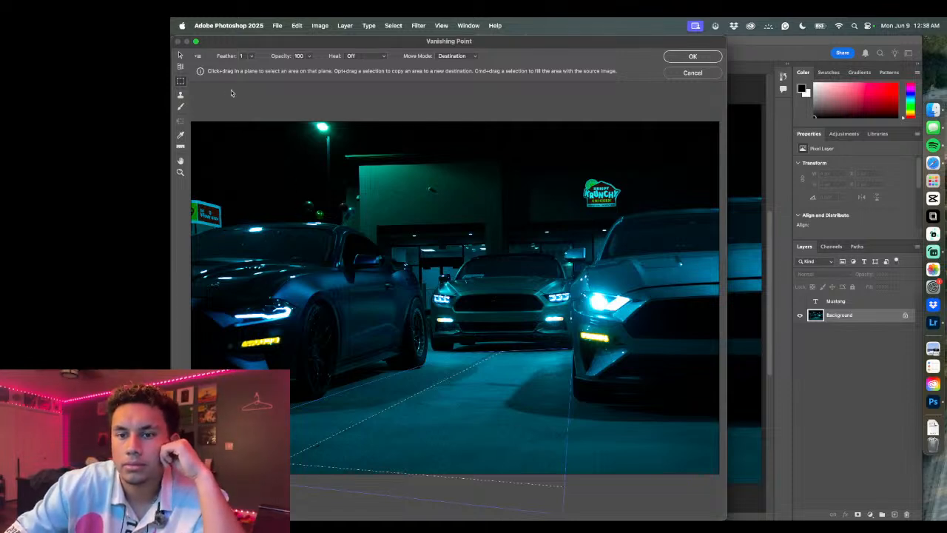
{"action": "left_click", "coordinate": [699, 73]}
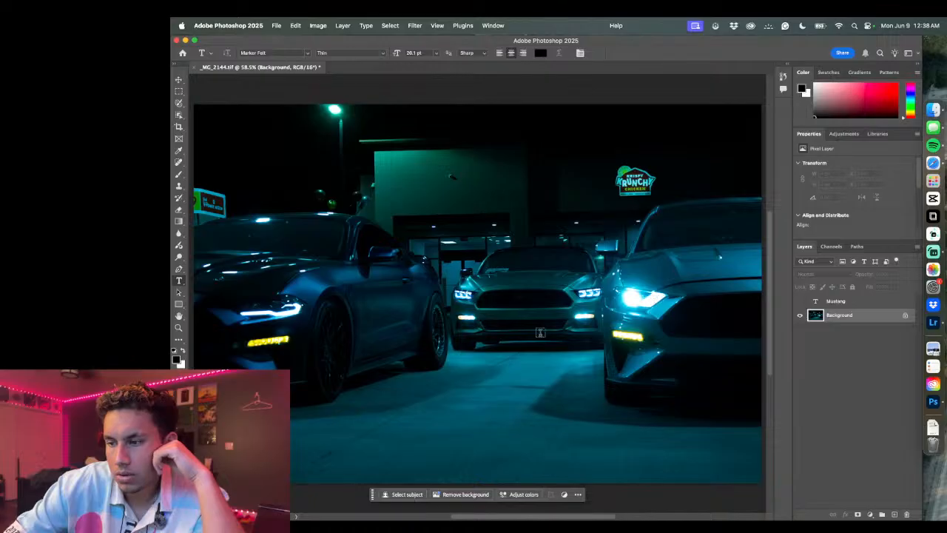
Step: Show the Mustang text layer and move the text onto the pavement in front of the middle car
{"action": "left_click", "coordinate": [800, 301]}
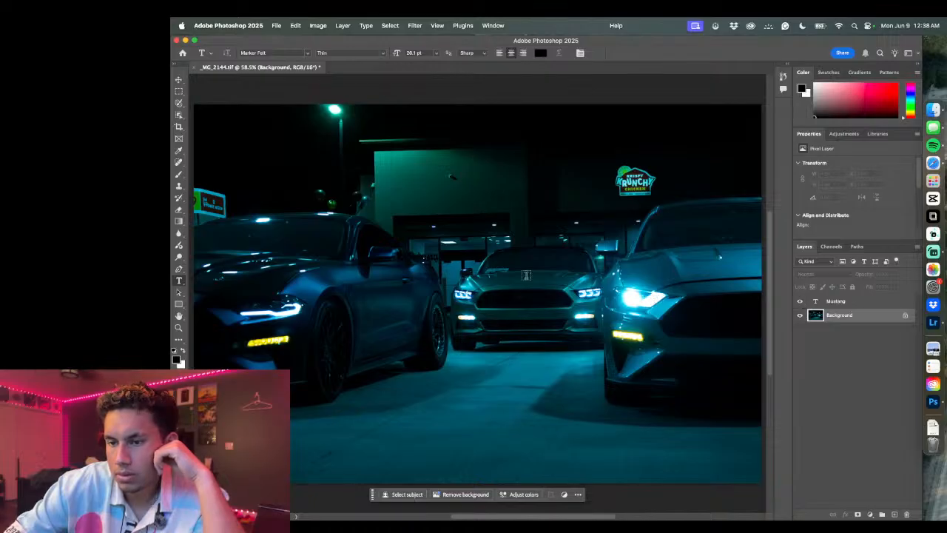
{"action": "left_click", "coordinate": [425, 256]}
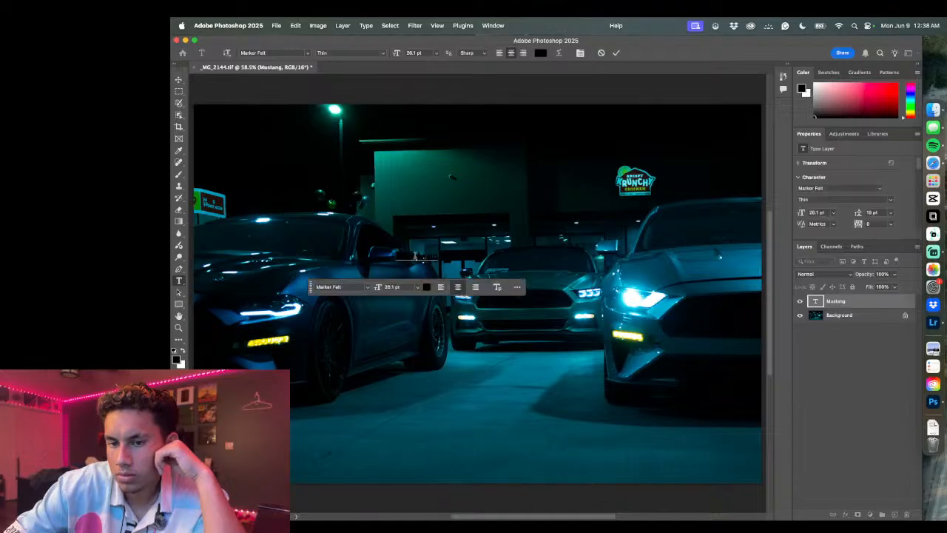
{"action": "left_click", "coordinate": [178, 316]}
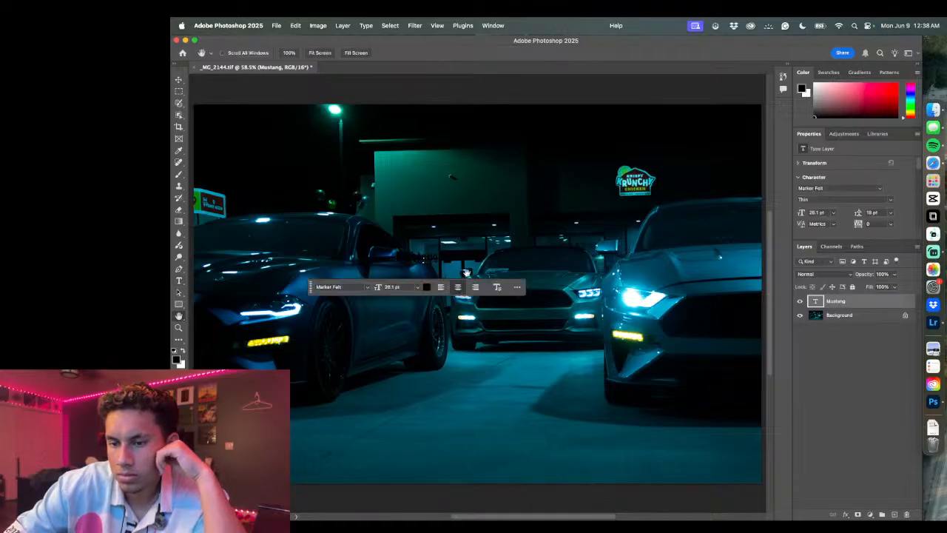
{"action": "mouse_move", "coordinate": [430, 260]}
{"action": "left_mouse_down"}
{"action": "mouse_move", "coordinate": [443, 313]}
{"action": "mouse_move", "coordinate": [422, 254]}
{"action": "mouse_move", "coordinate": [413, 257]}
{"action": "left_mouse_up"}
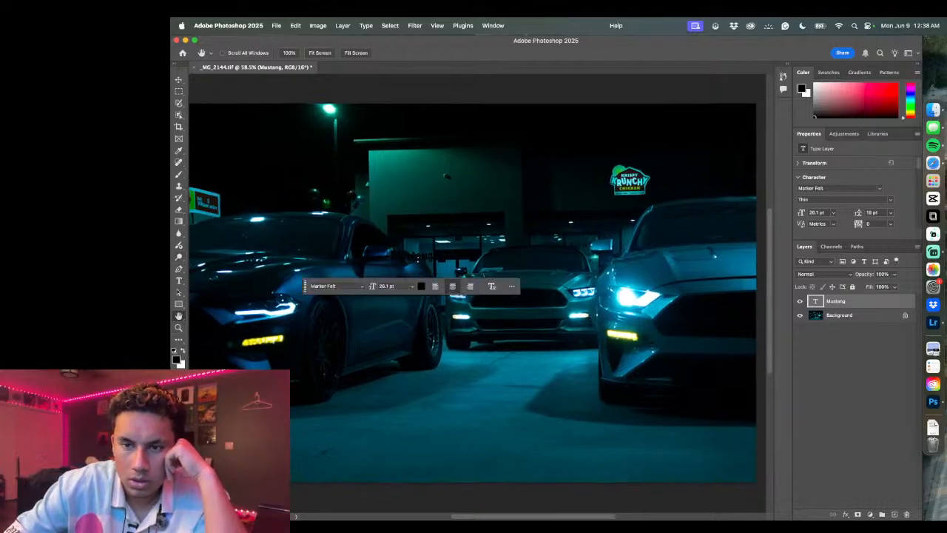
{"action": "left_click", "coordinate": [178, 79]}
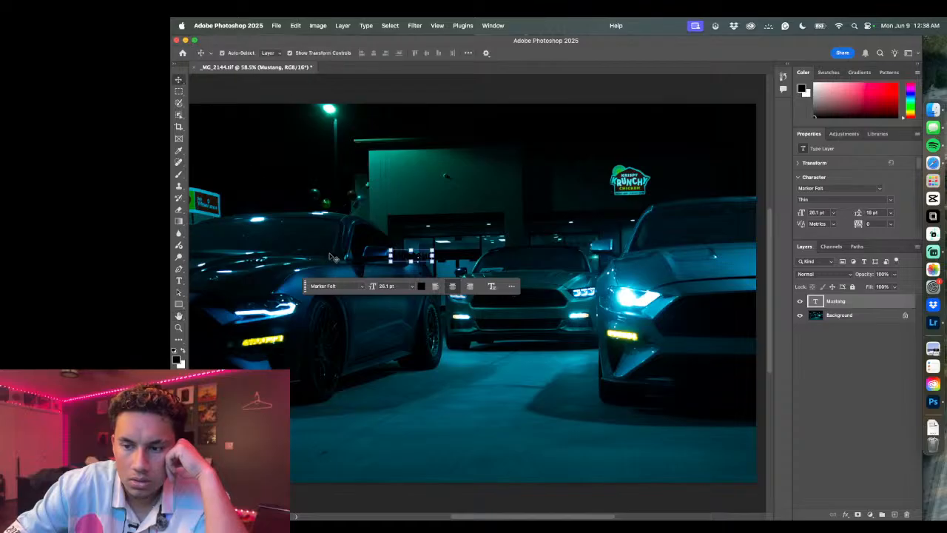
{"action": "left_click_drag", "start_coordinate": [416, 259], "coordinate": [478, 383]}
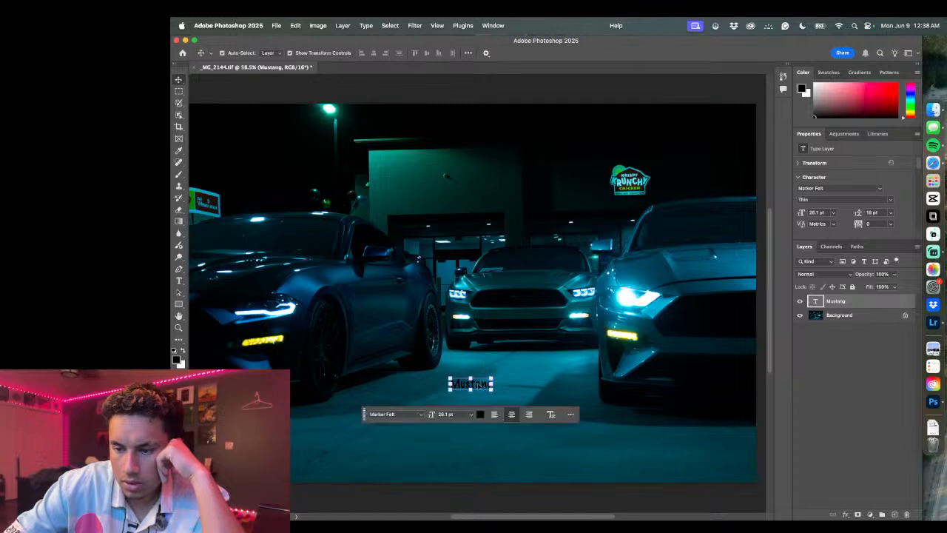
Step: Rasterize the Mustang text layer and open it in Vanishing Point
{"action": "right_click", "coordinate": [844, 304]}
{"action": "left_click", "coordinate": [884, 369]}
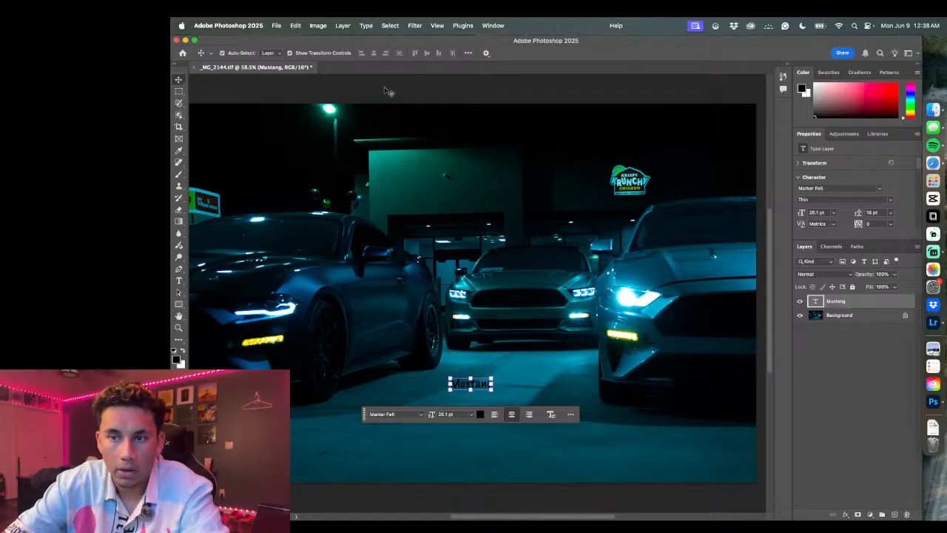
{"action": "left_click", "coordinate": [442, 28]}
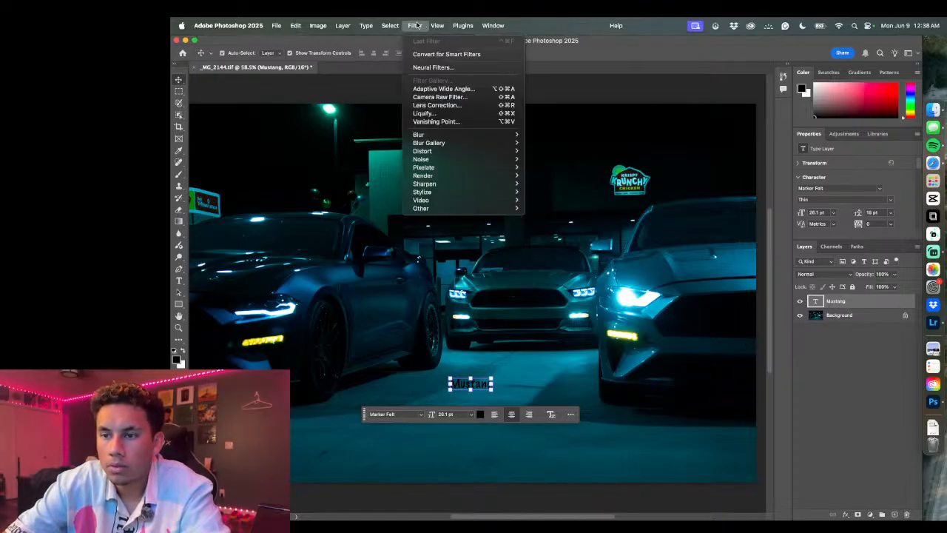
{"action": "left_click", "coordinate": [452, 123]}
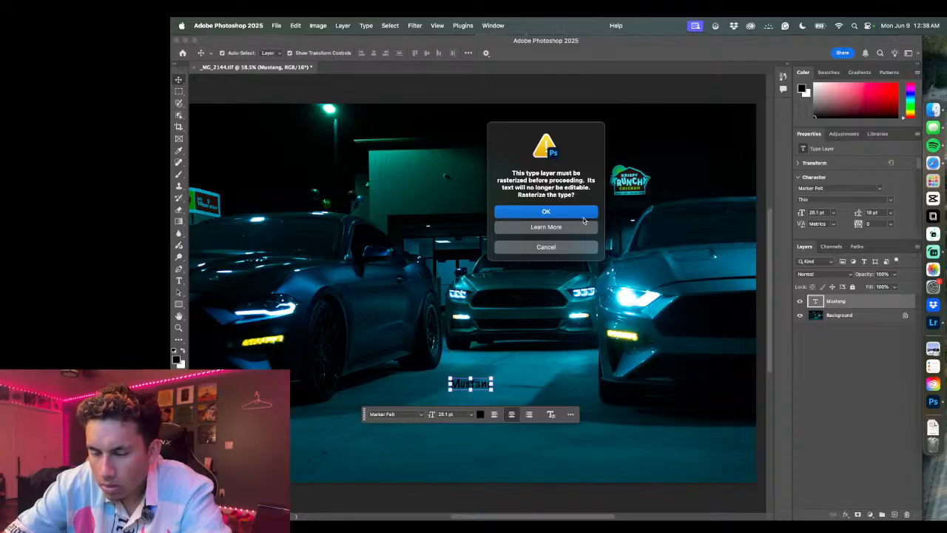
{"action": "left_click", "coordinate": [580, 216]}
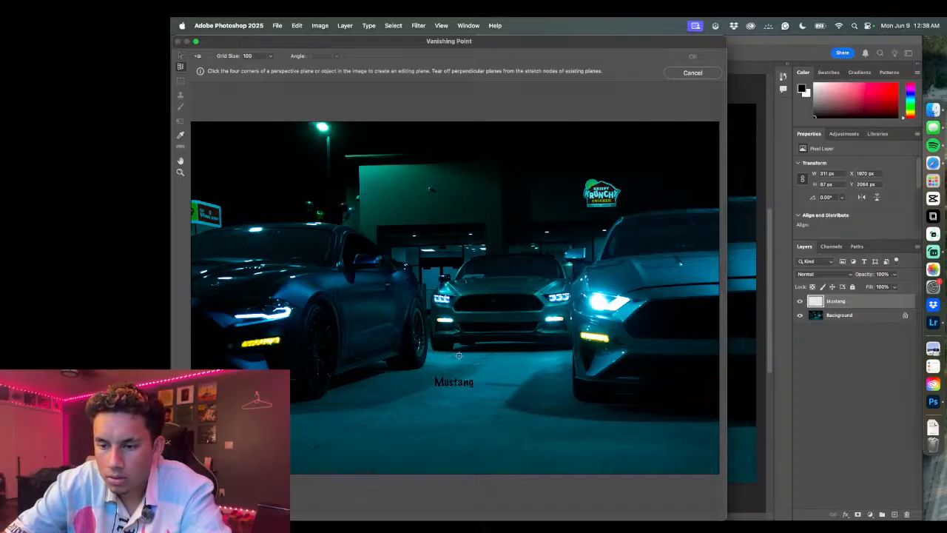
Step: Create a perspective plane over the pavement between the cars, surrounding the Mustang text
{"action": "left_click", "coordinate": [463, 353]}
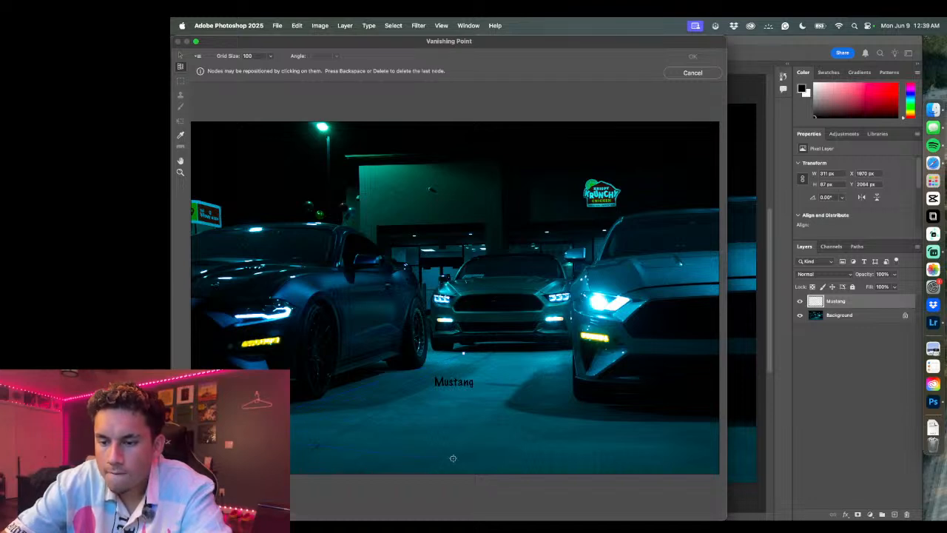
{"action": "left_click", "coordinate": [556, 468]}
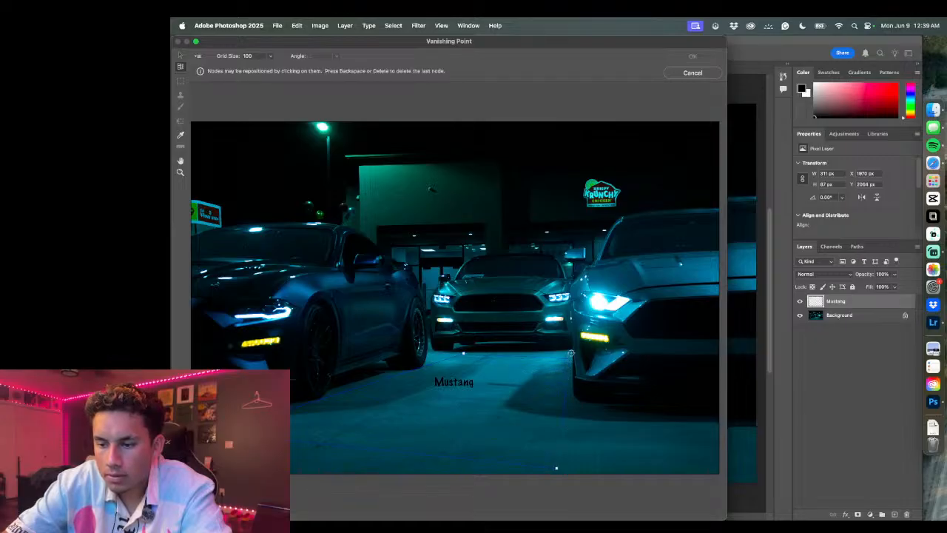
{"action": "left_click", "coordinate": [572, 350]}
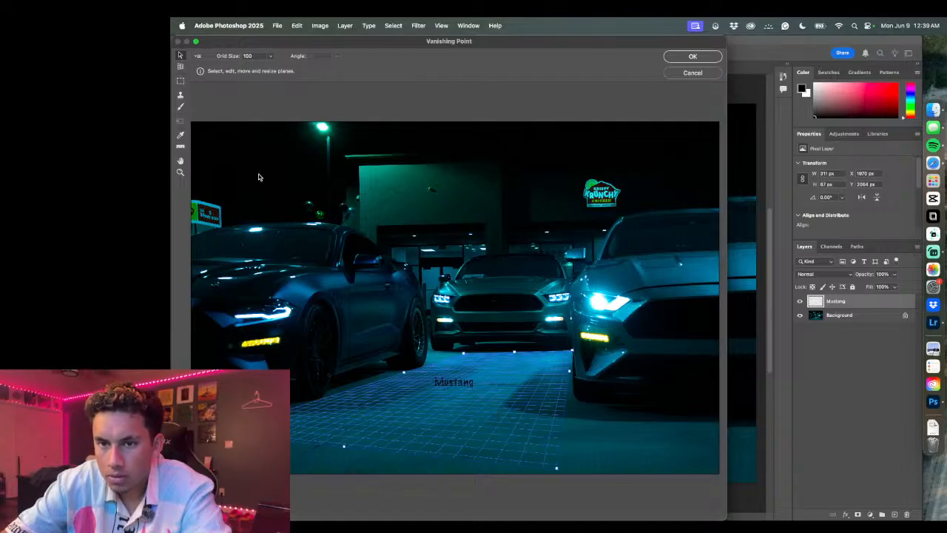
Step: Try a marquee selection around the Mustang text on the perspective plane and discard the Vanishing Point edit
{"action": "key", "text": "m"}
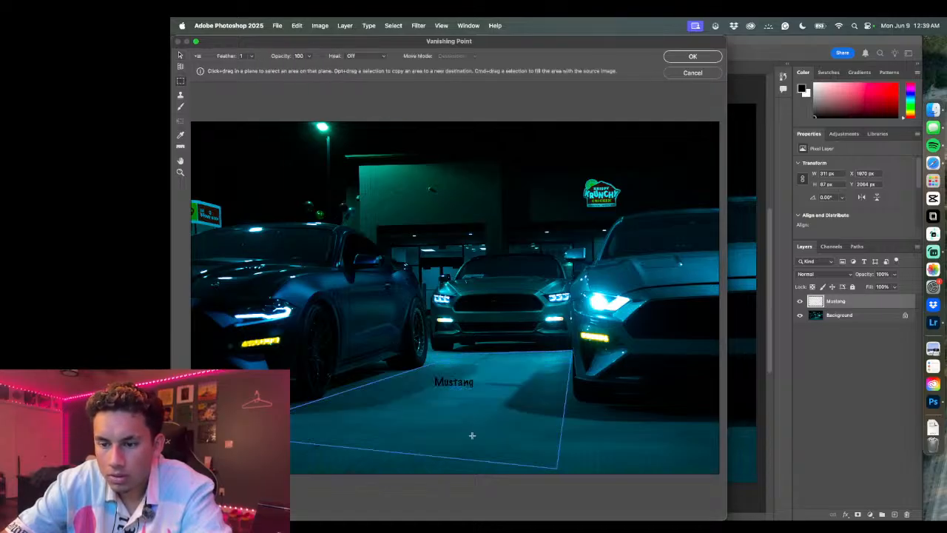
{"action": "left_click_drag", "start_coordinate": [382, 398], "coordinate": [529, 375]}
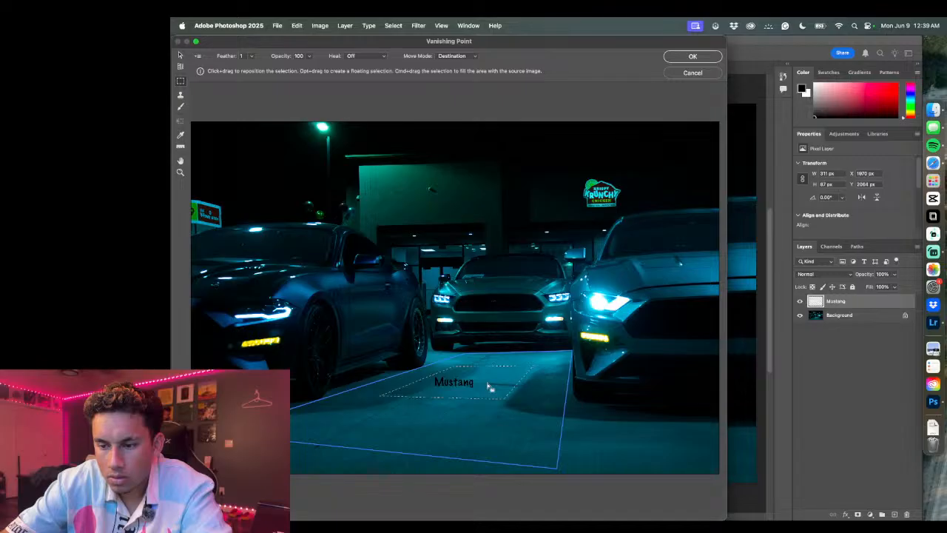
{"action": "key", "text": "super"}
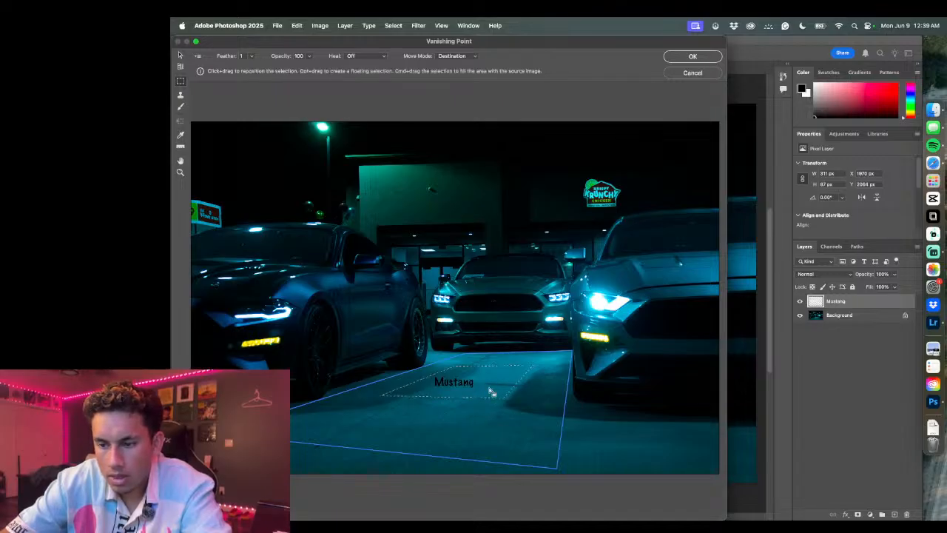
{"action": "key", "text": "super+space"}
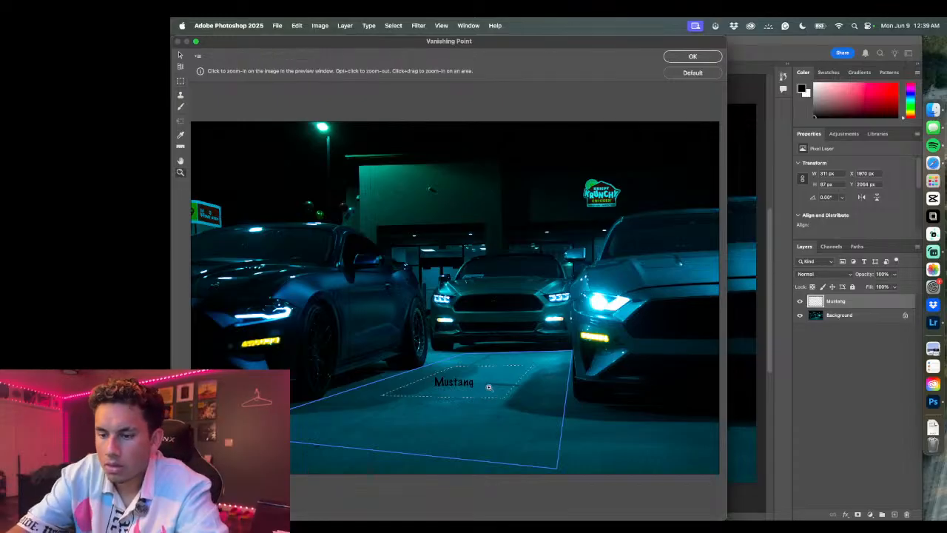
{"action": "key", "text": "space"}
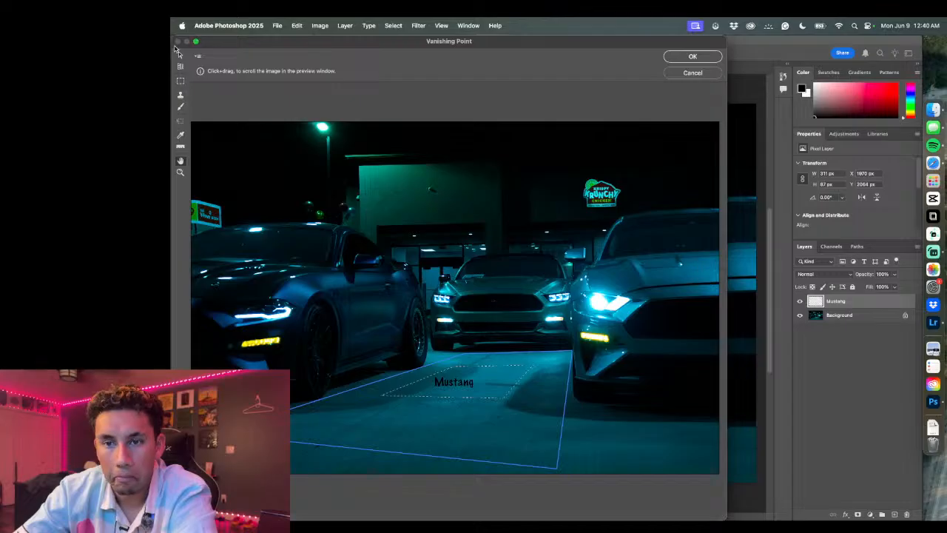
{"action": "left_click", "coordinate": [682, 73]}
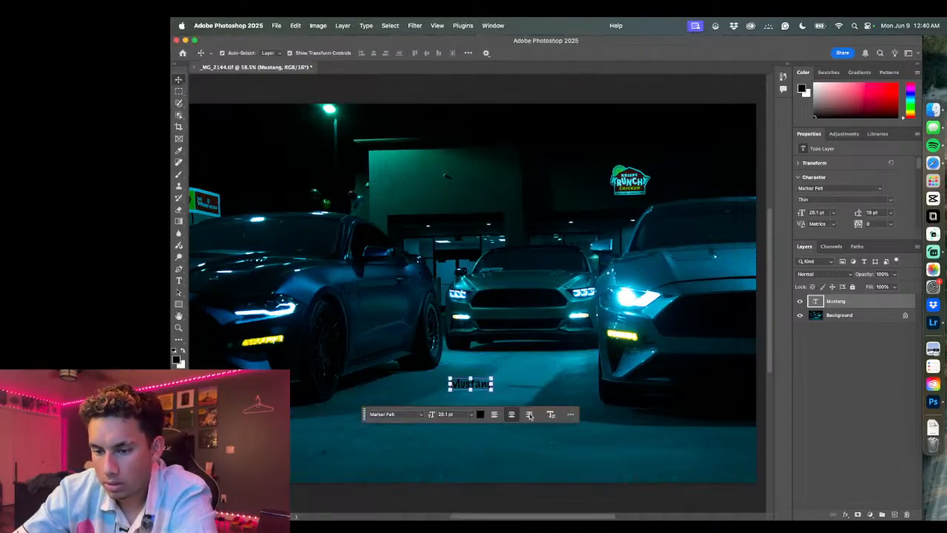
Step: Watch part of the quick video about the contextual task bar, close it, and request more properties for the Mustang text layer
{"action": "left_click", "coordinate": [570, 415]}
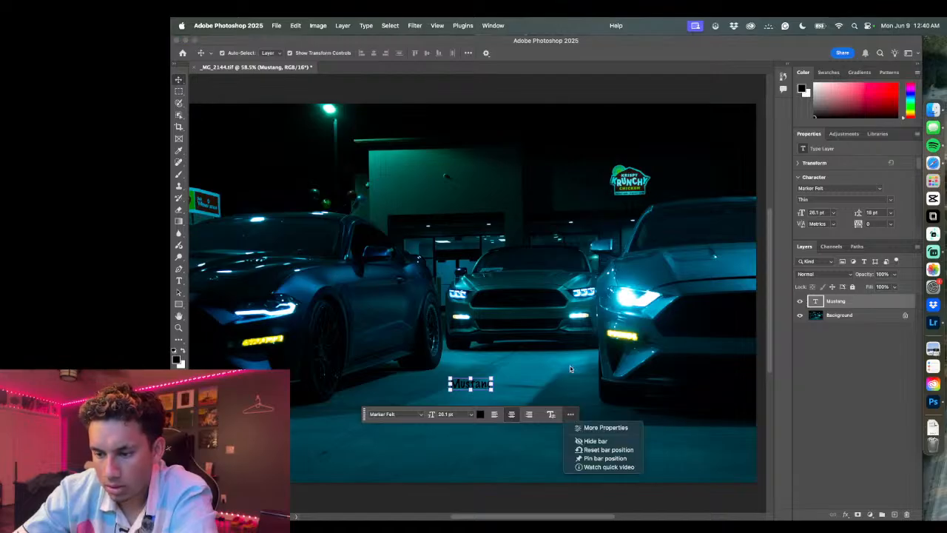
{"action": "left_click", "coordinate": [592, 469]}
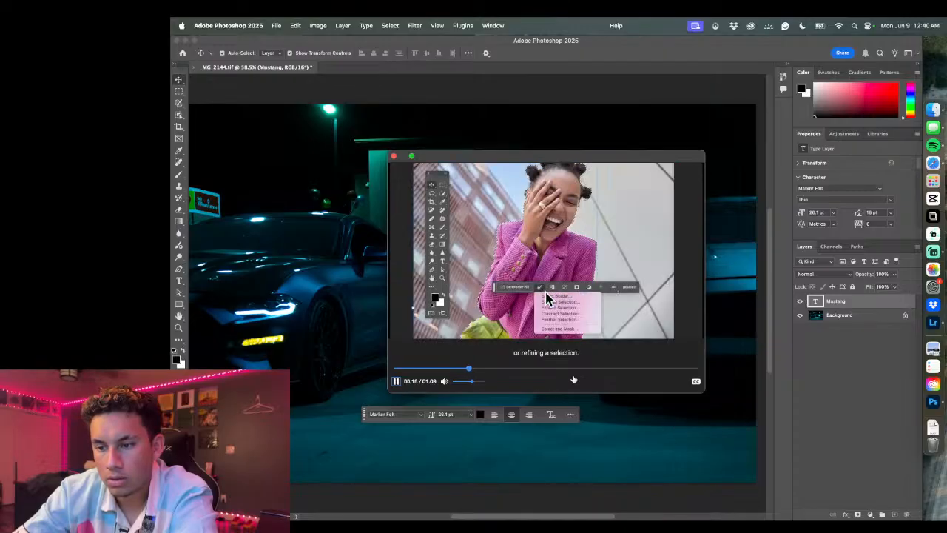
{"action": "left_click", "coordinate": [393, 156]}
{"action": "left_click", "coordinate": [571, 415]}
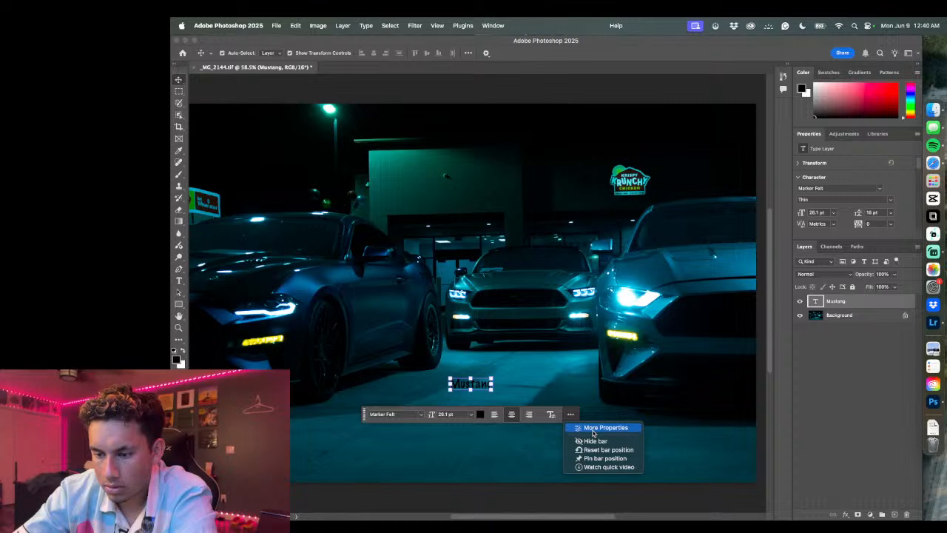
{"action": "left_click", "coordinate": [592, 429]}
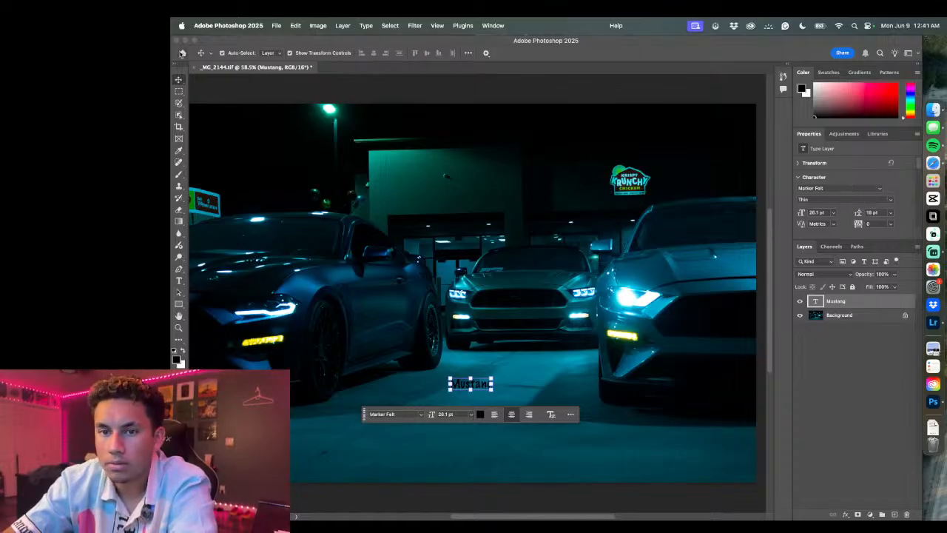
Step: Close the _MG_2144.tif document in Photoshop and open the three-Mustang photo from the Streamer era album in Lightroom
{"action": "left_click", "coordinate": [176, 40]}
{"action": "left_click", "coordinate": [567, 222]}
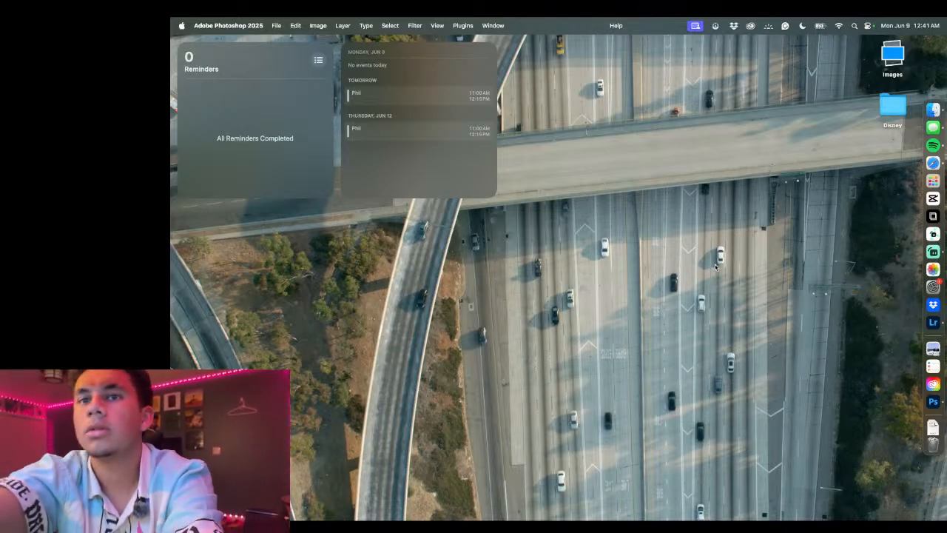
{"action": "left_click", "coordinate": [933, 323]}
{"action": "key", "text": "g"}
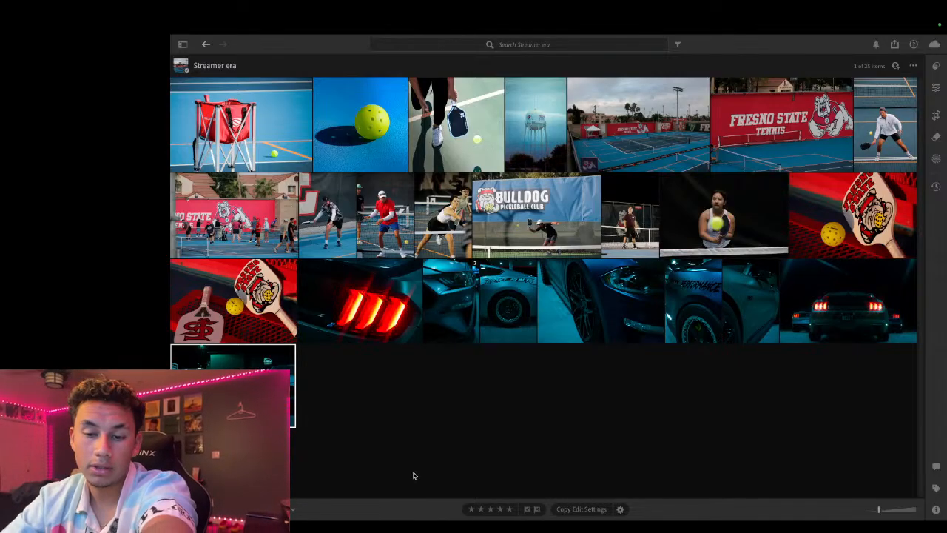
{"action": "double_click", "coordinate": [248, 389]}
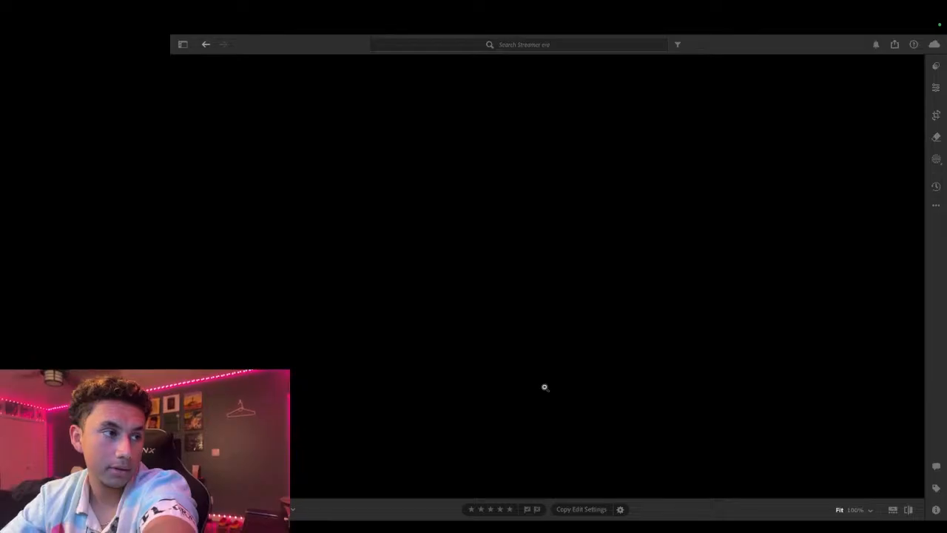